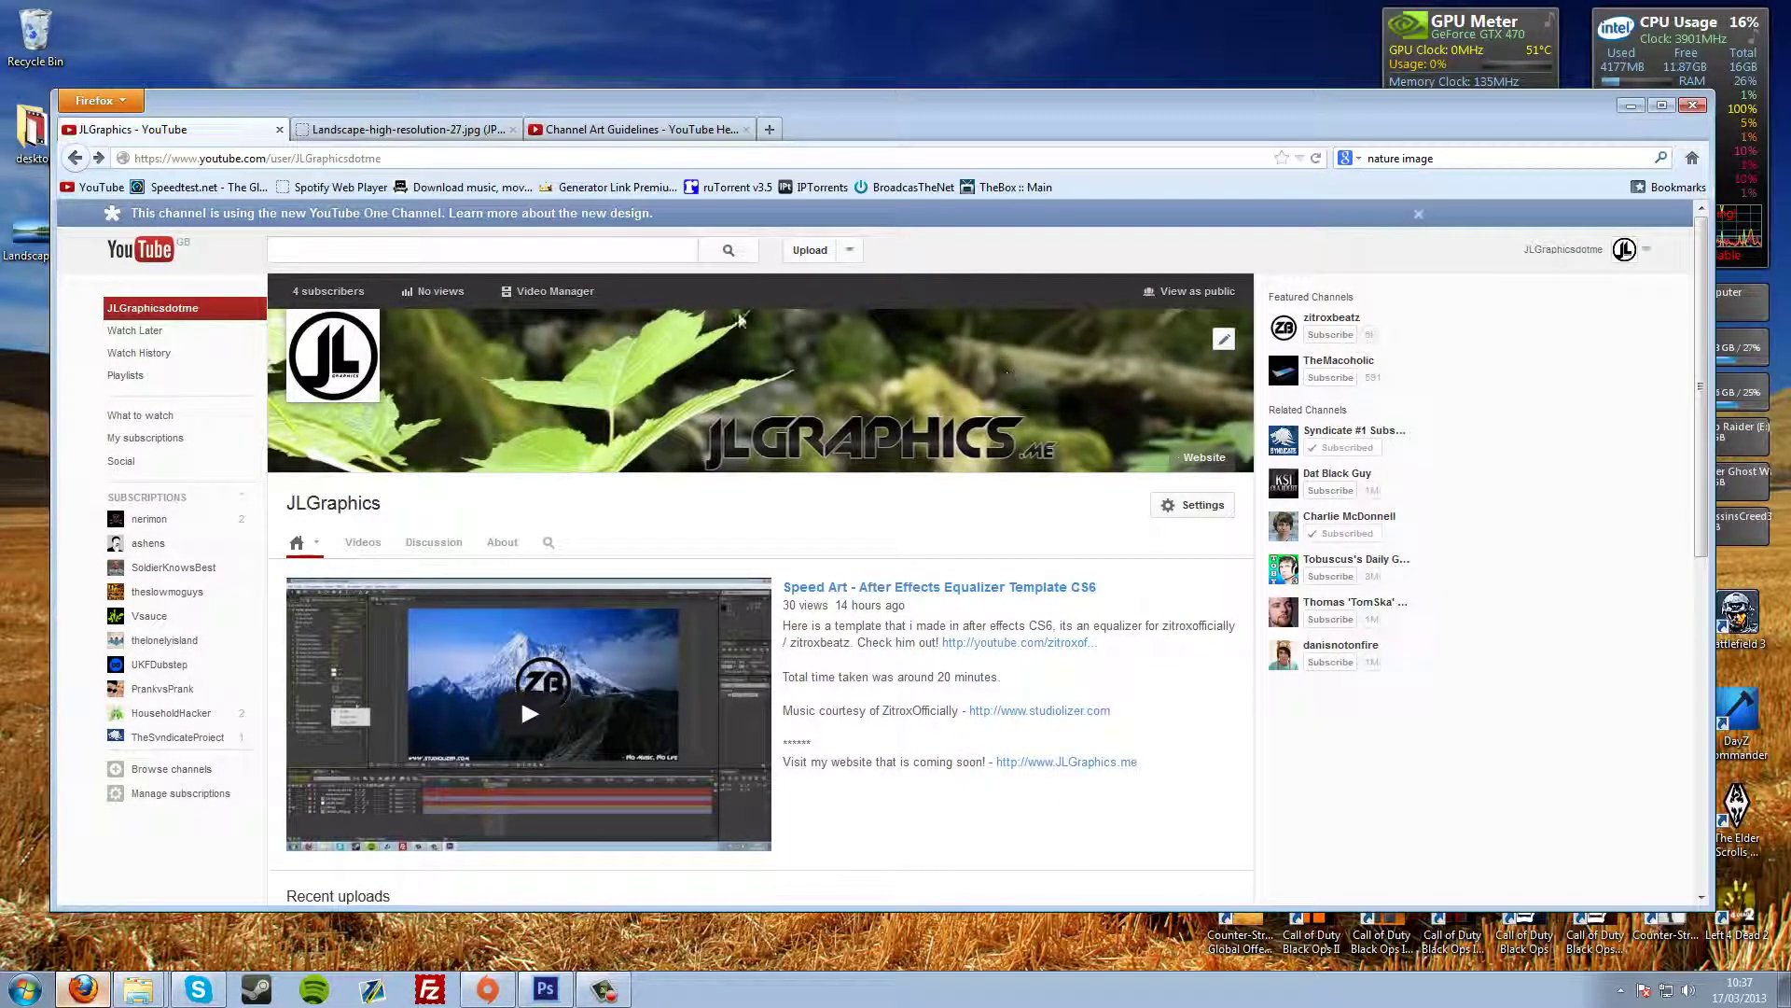
Resize the browser window to several widths, including full screen, to examine how the channel banner adapts.
drag(1121, 118, 1182, 53)
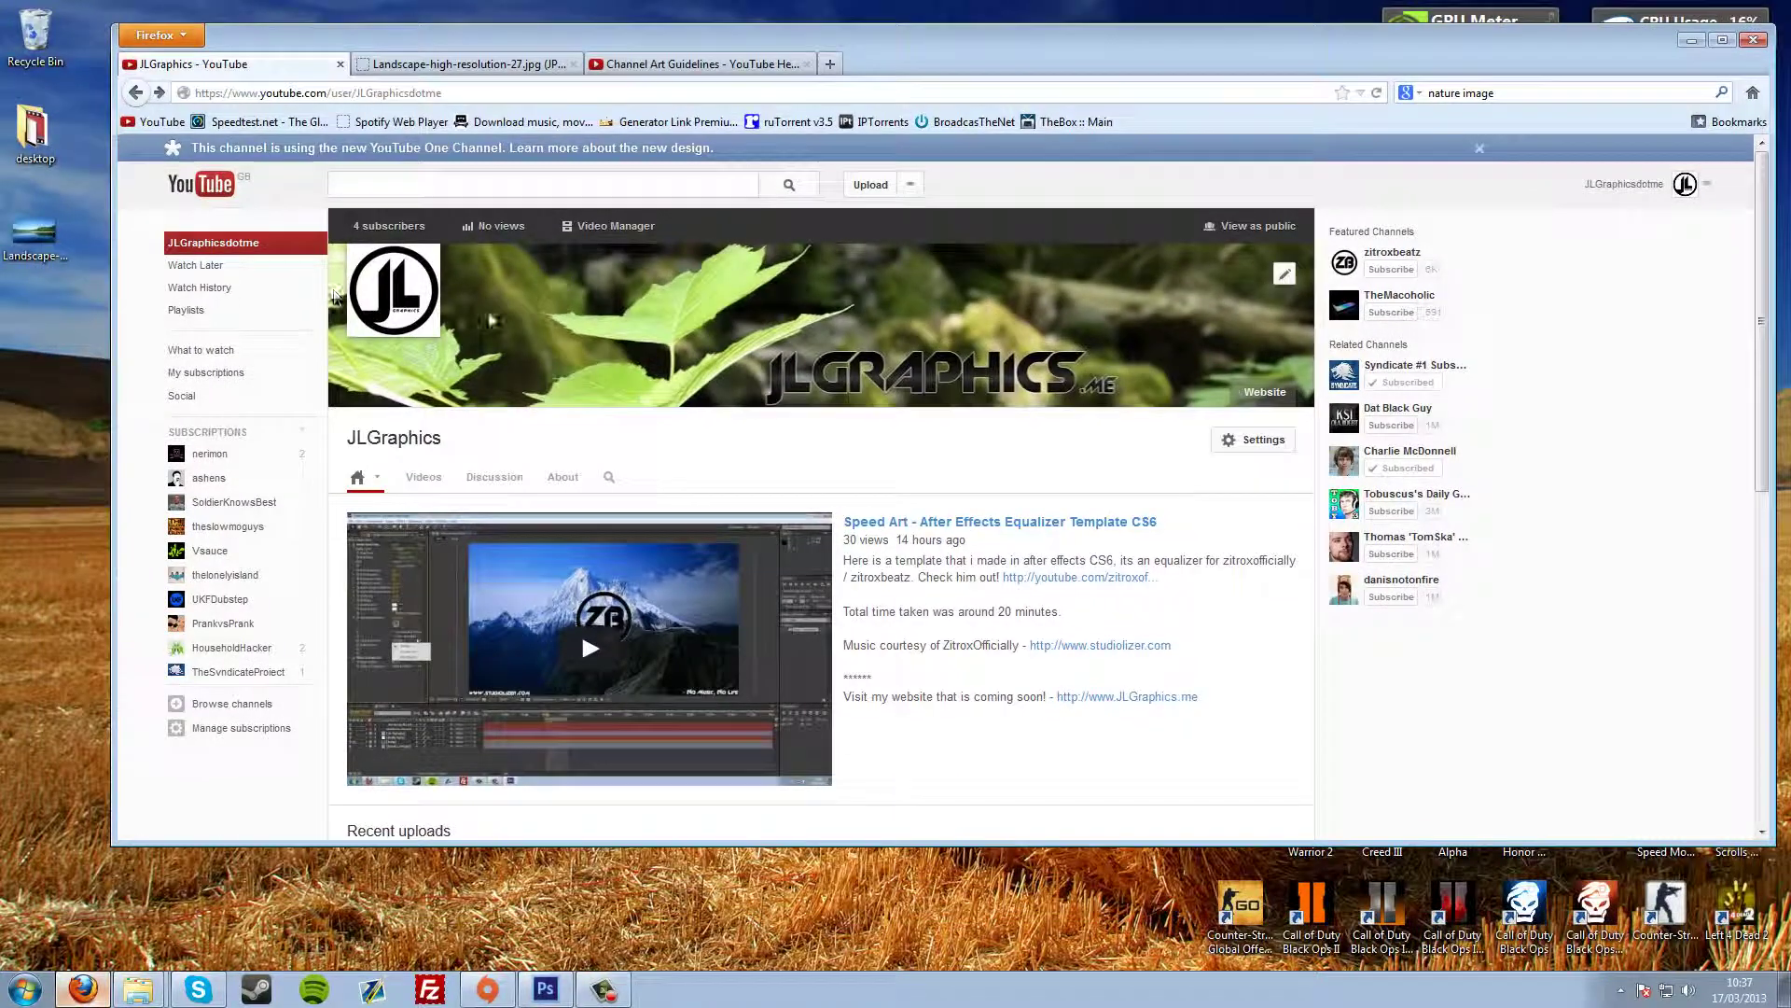
drag(1768, 311, 1095, 367)
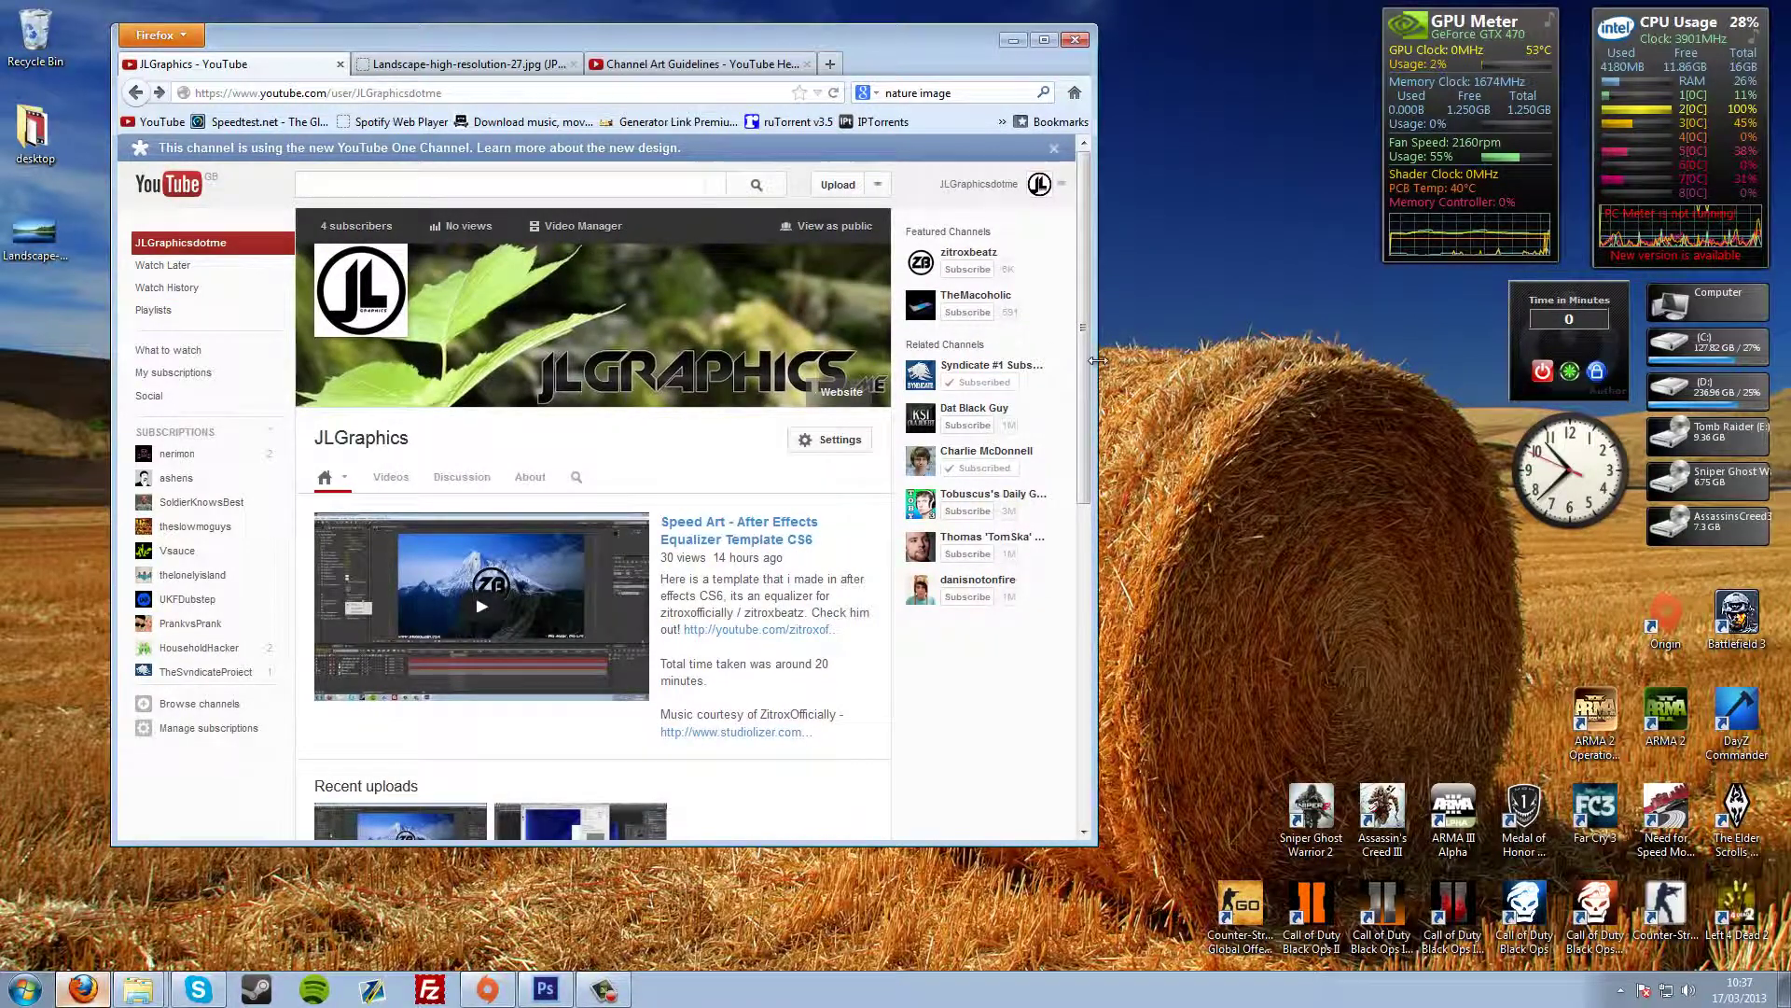
drag(1097, 360, 1012, 397)
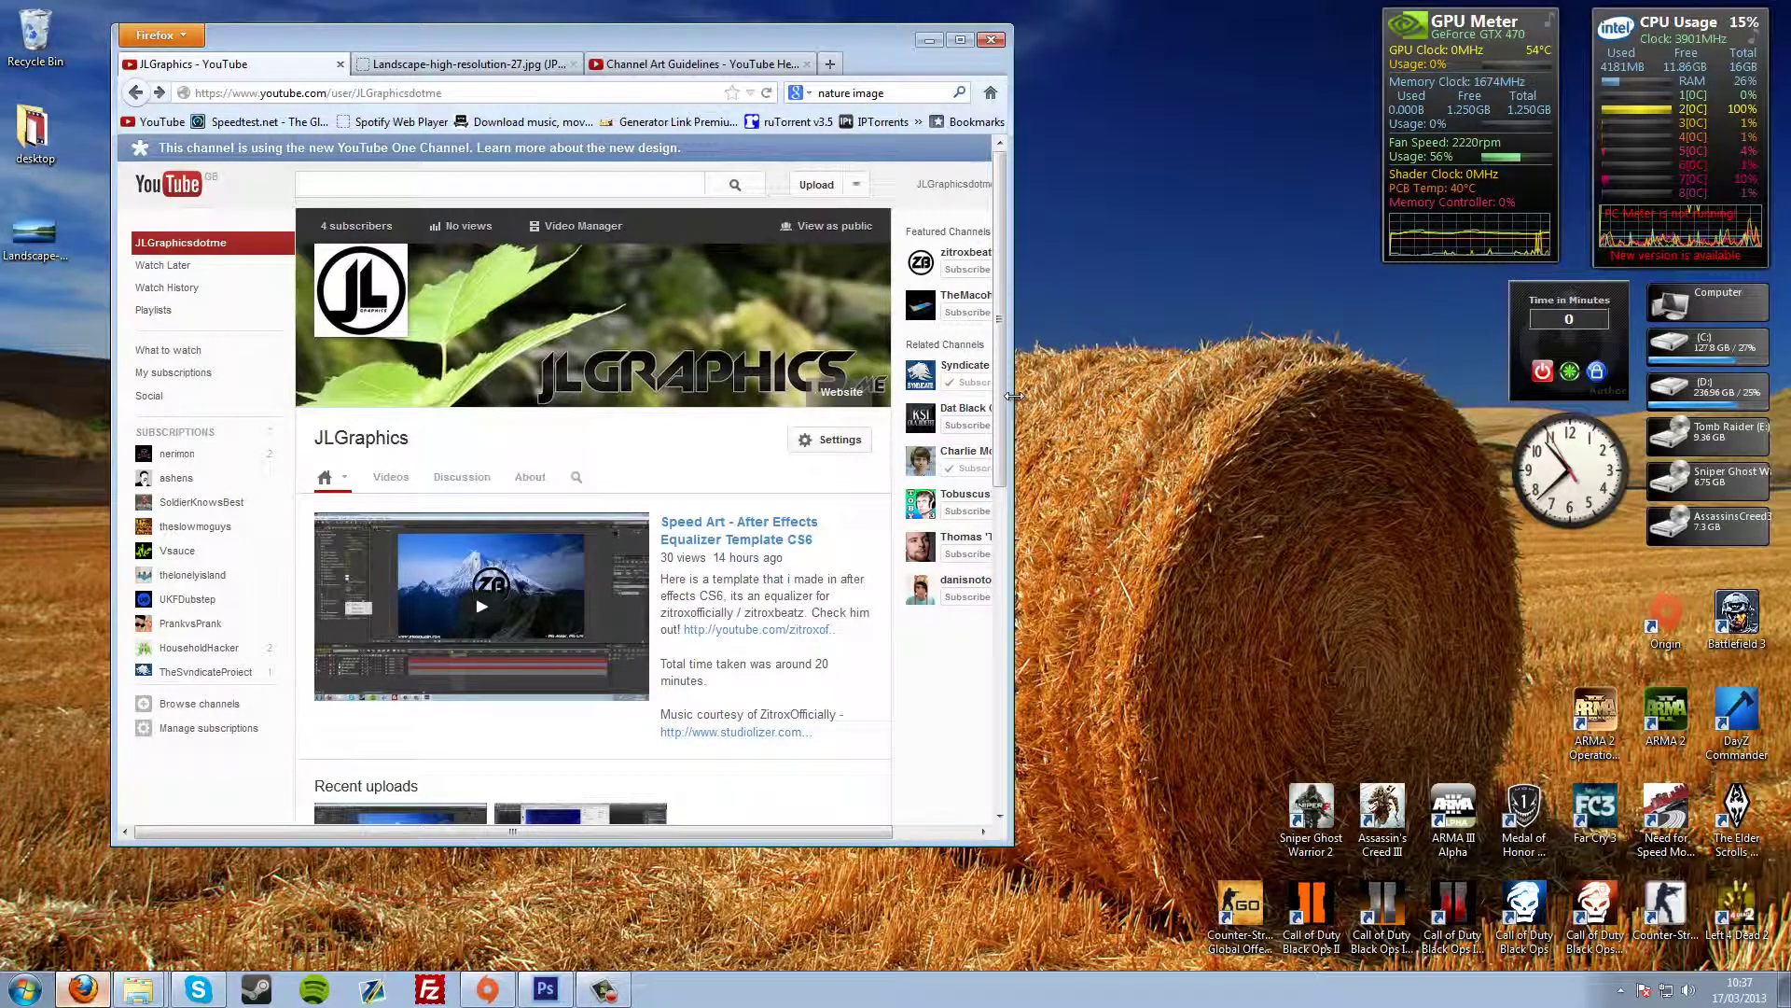
drag(1014, 397, 1750, 426)
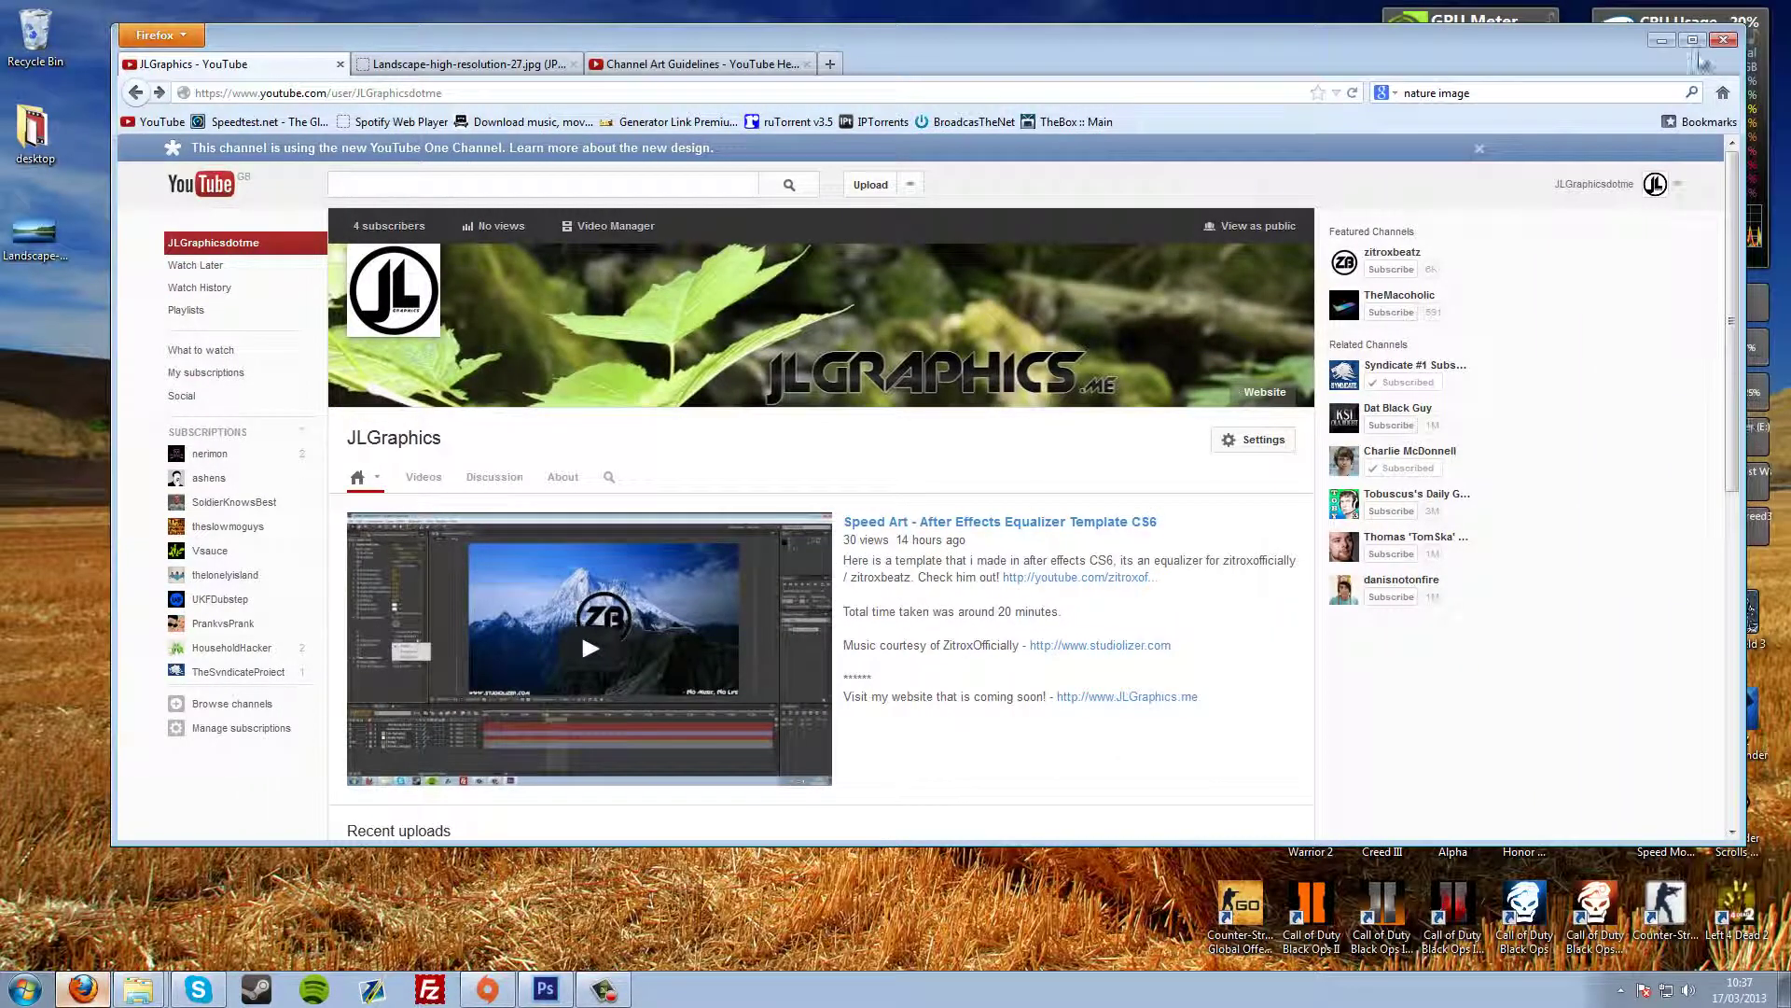
double_click(1612, 75)
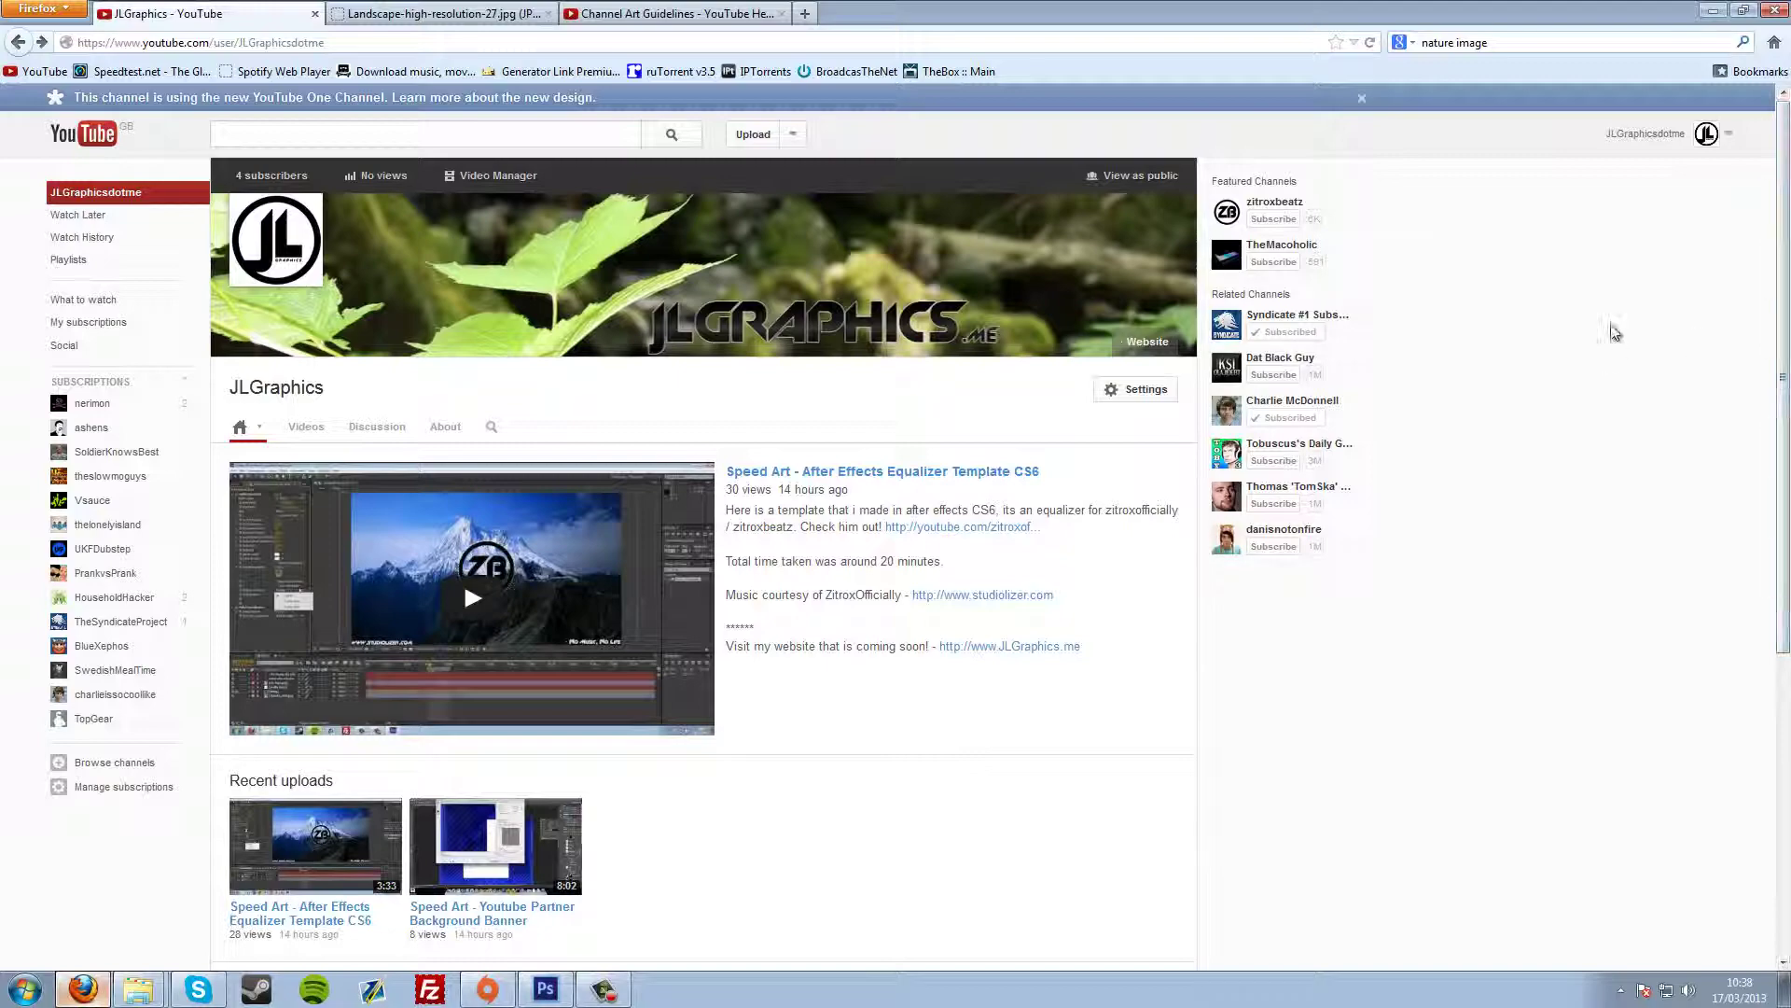
key(super+Down)
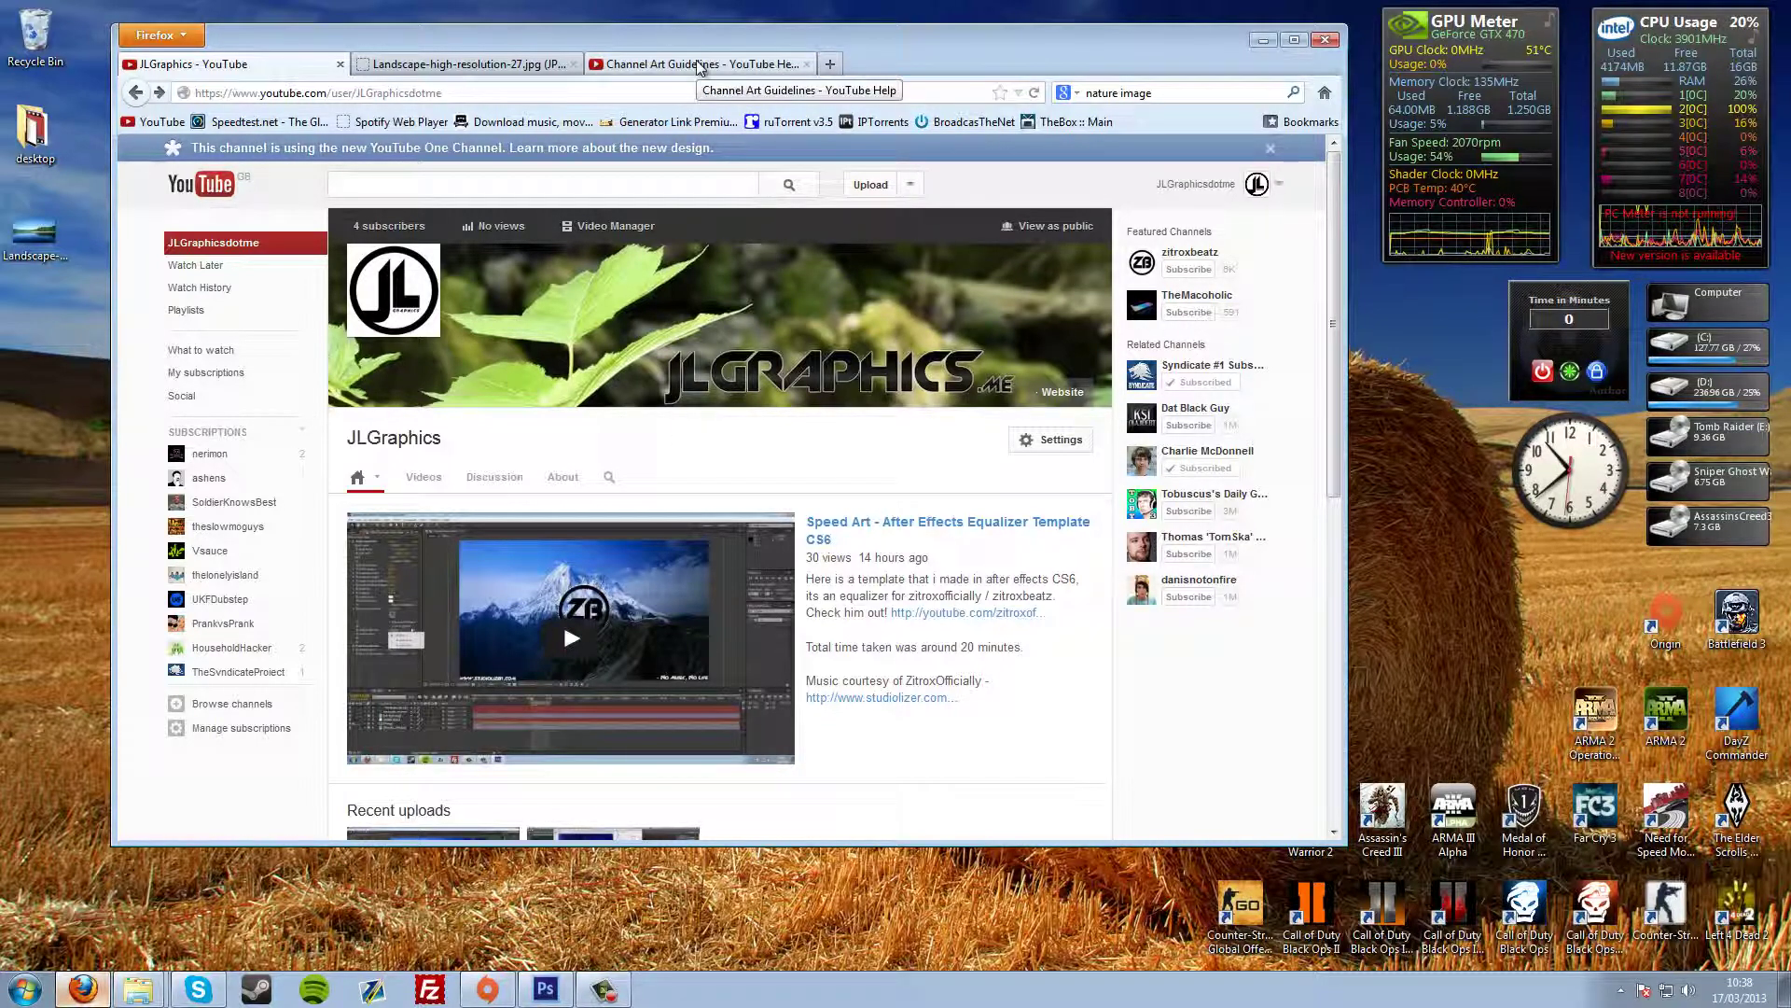
View the Landscape-high-resolution-27.jpg image in its browser tab at full size and fitted to the window.
click(501, 68)
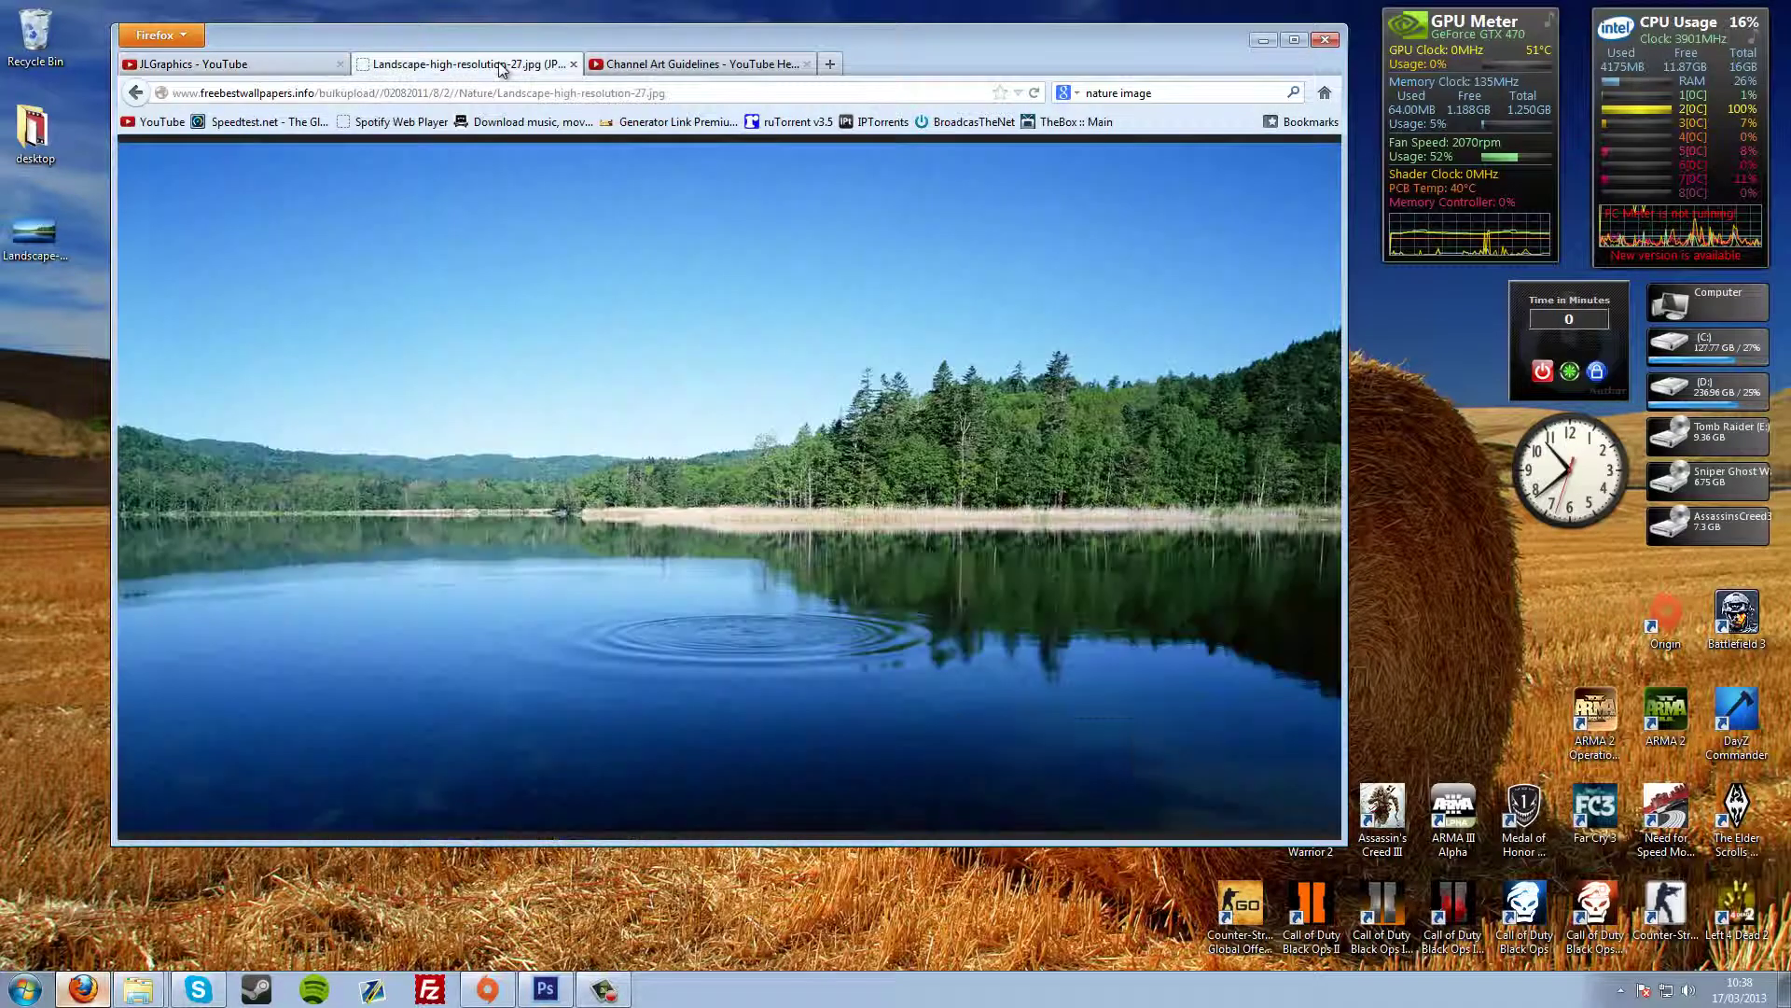
click(653, 467)
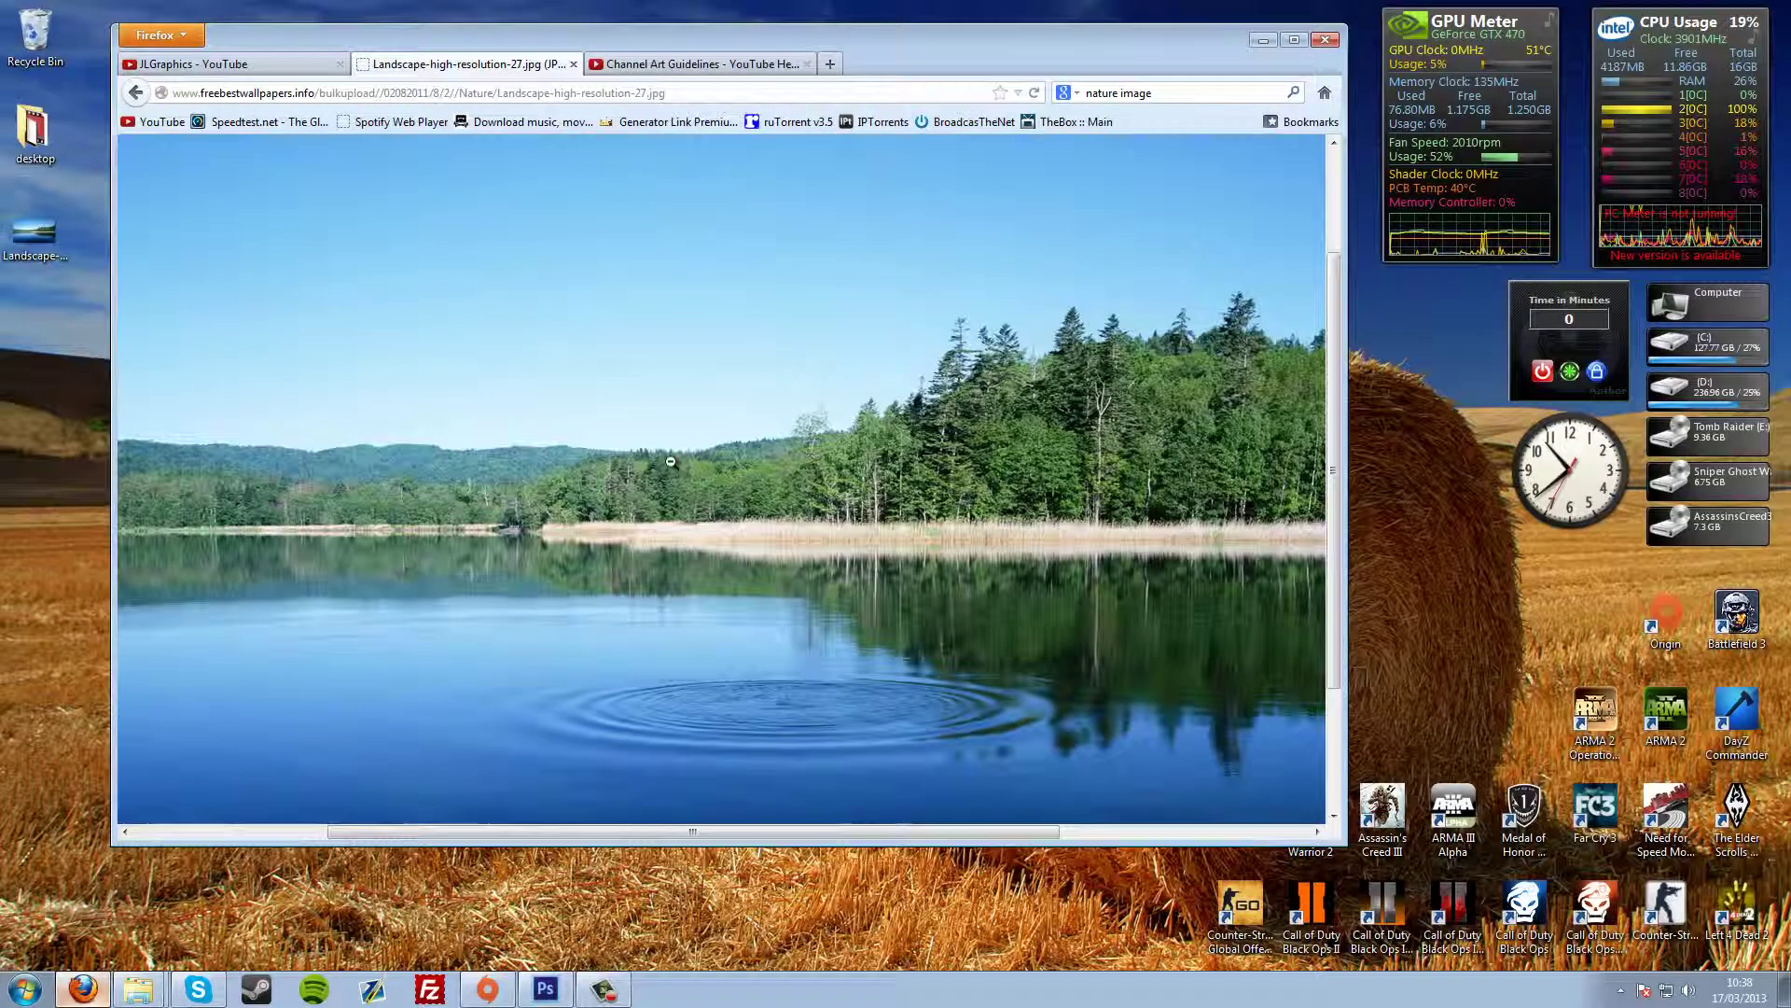
click(671, 460)
click(672, 461)
click(672, 461)
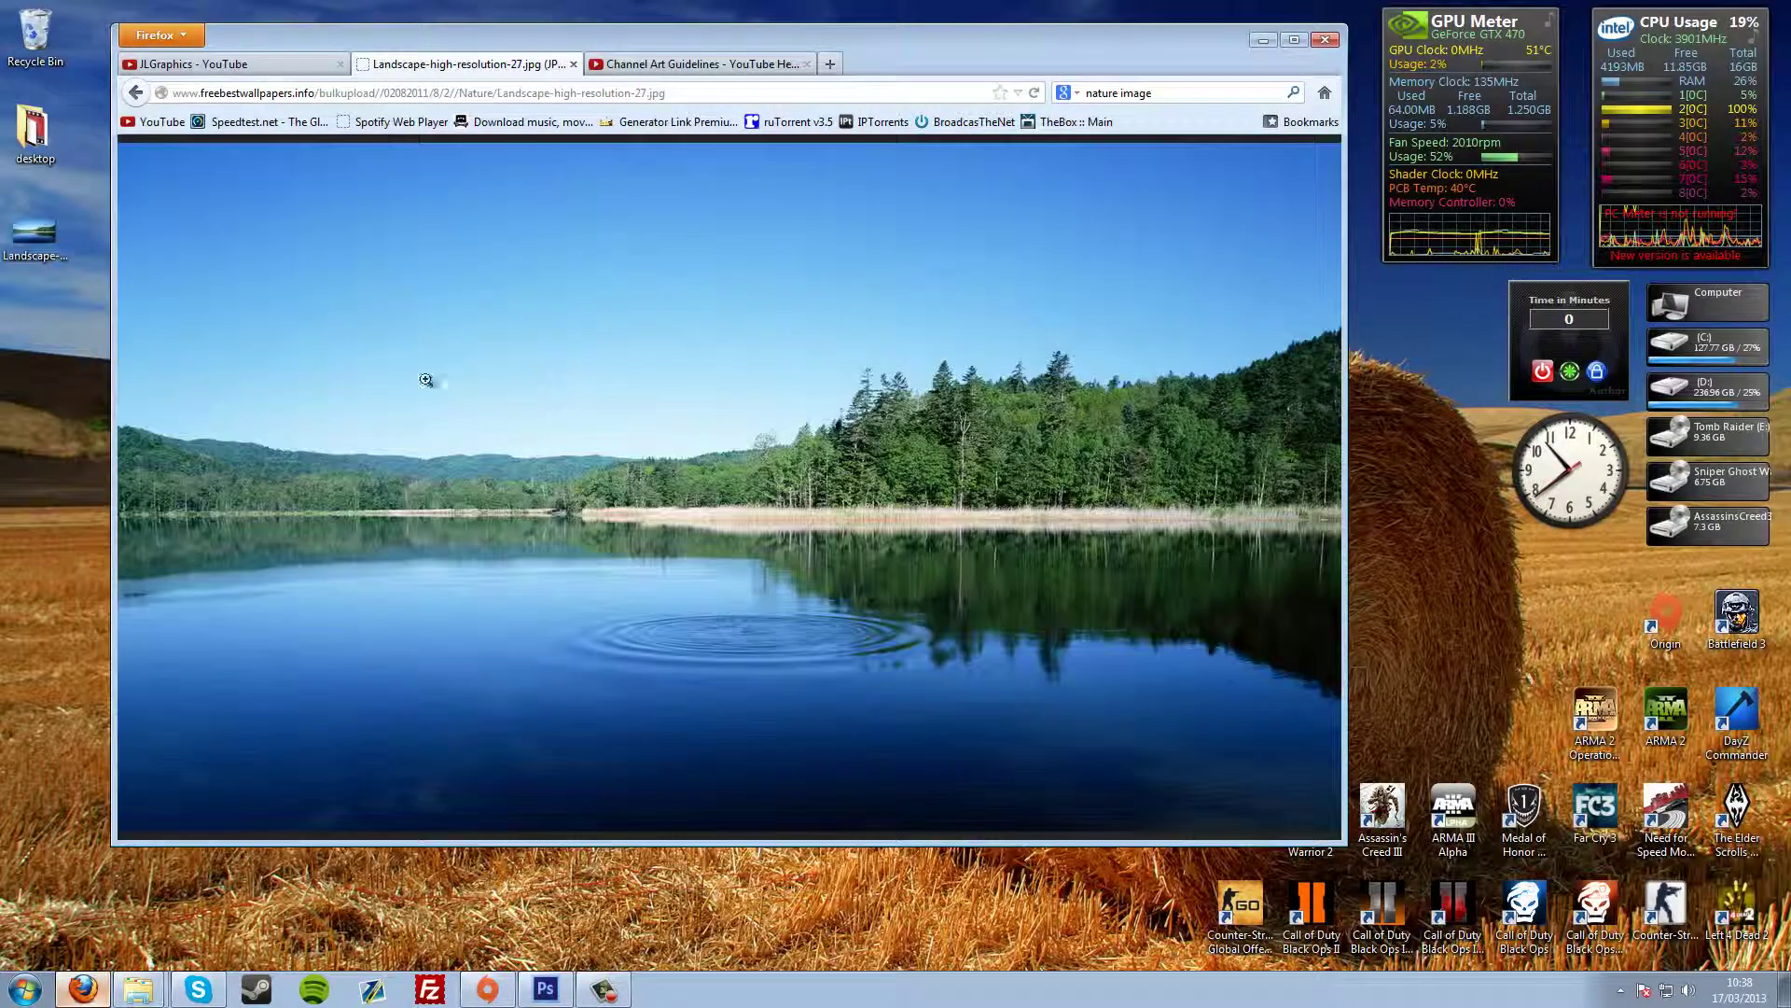
Search Google Images for "nature image" and limit the results to images larger than 2 MP (1600×1200).
click(1186, 92)
key(Return)
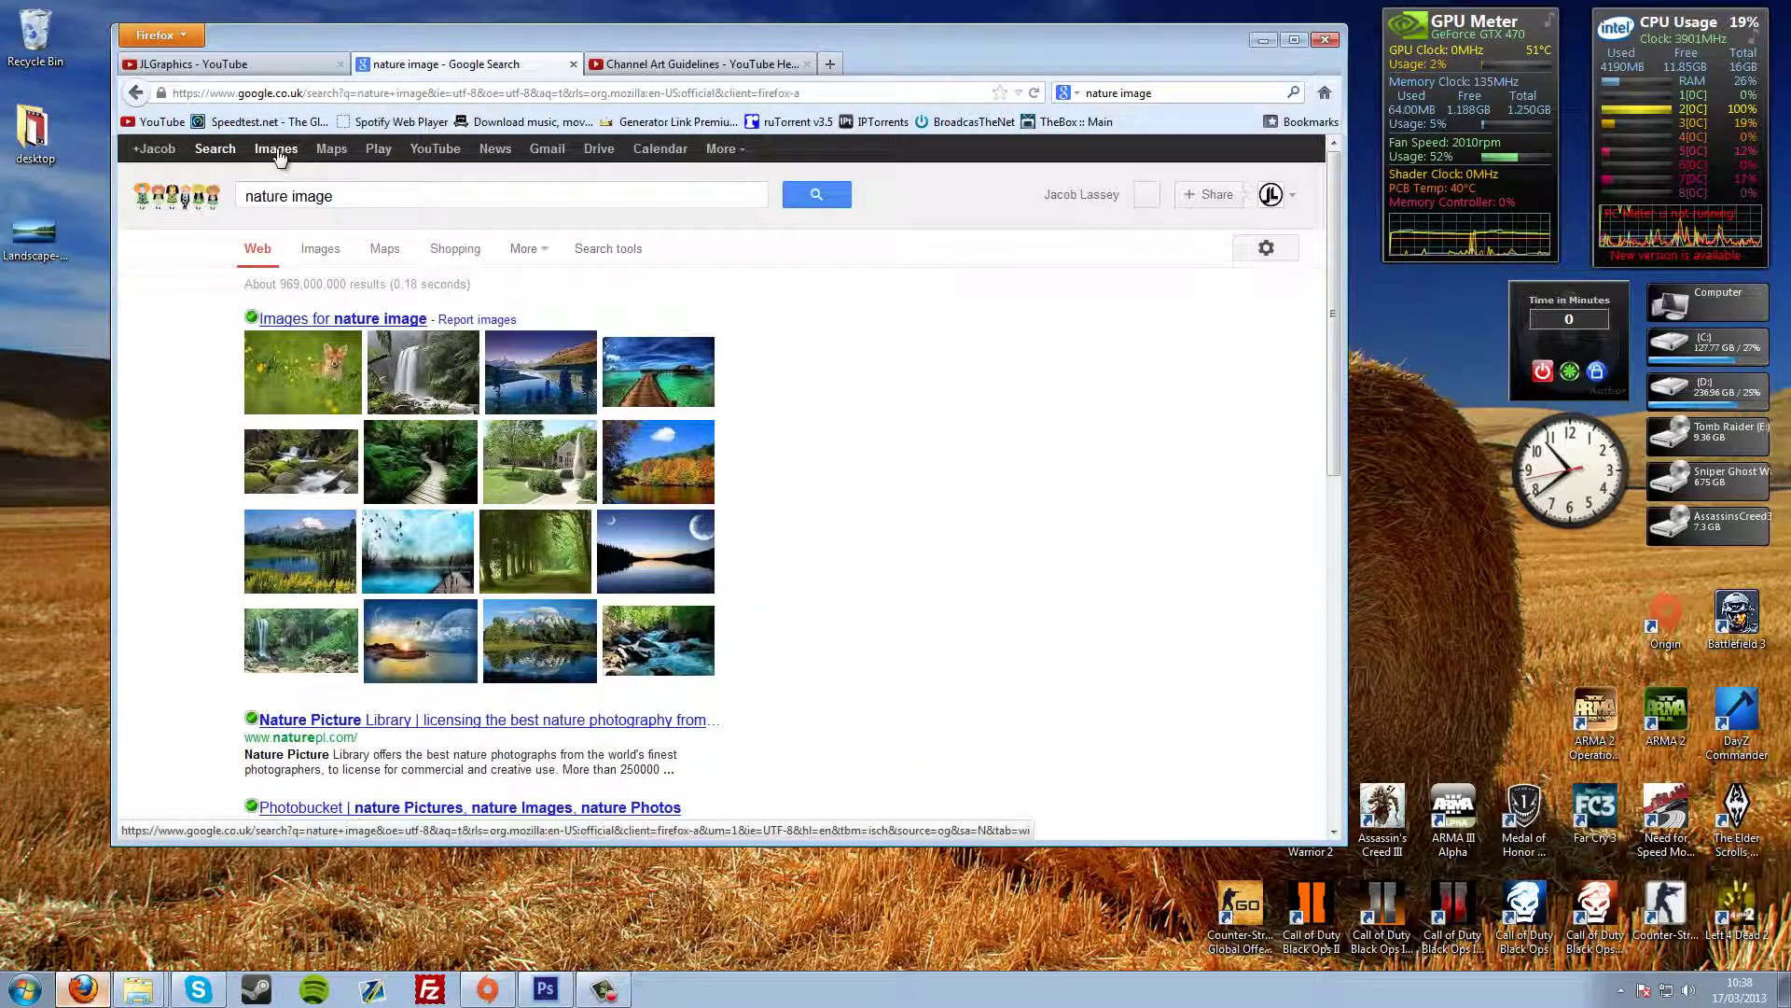
click(281, 155)
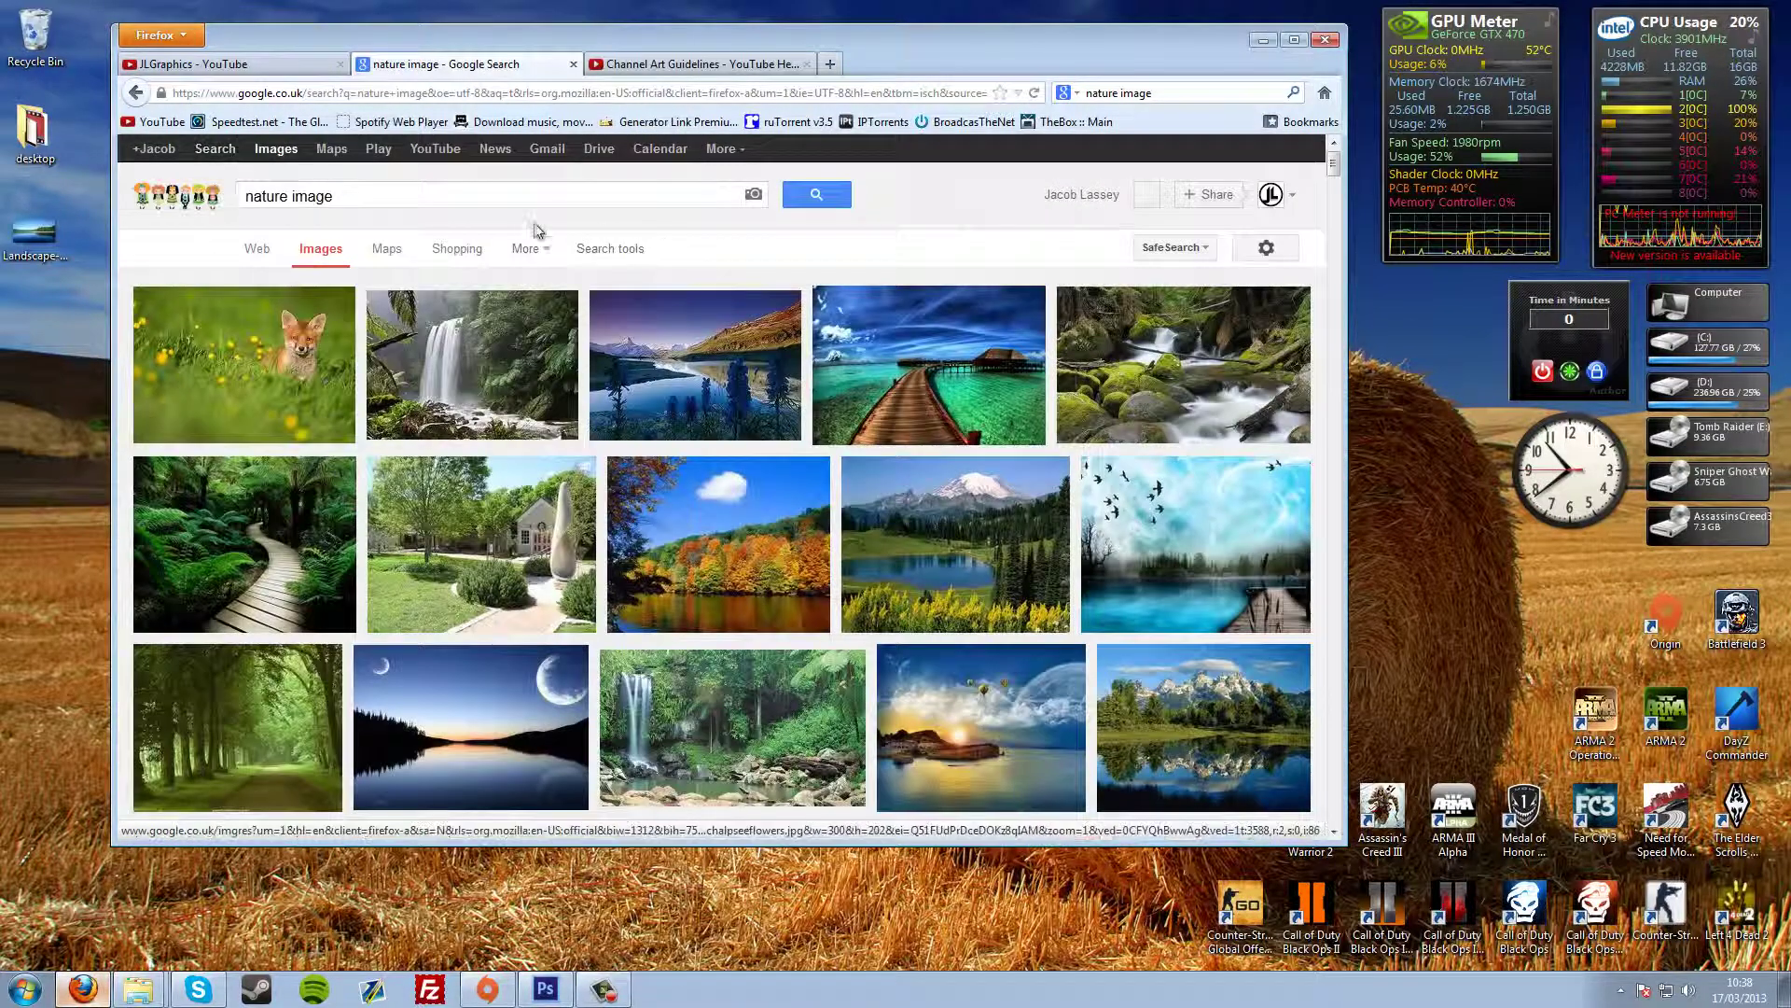
click(616, 250)
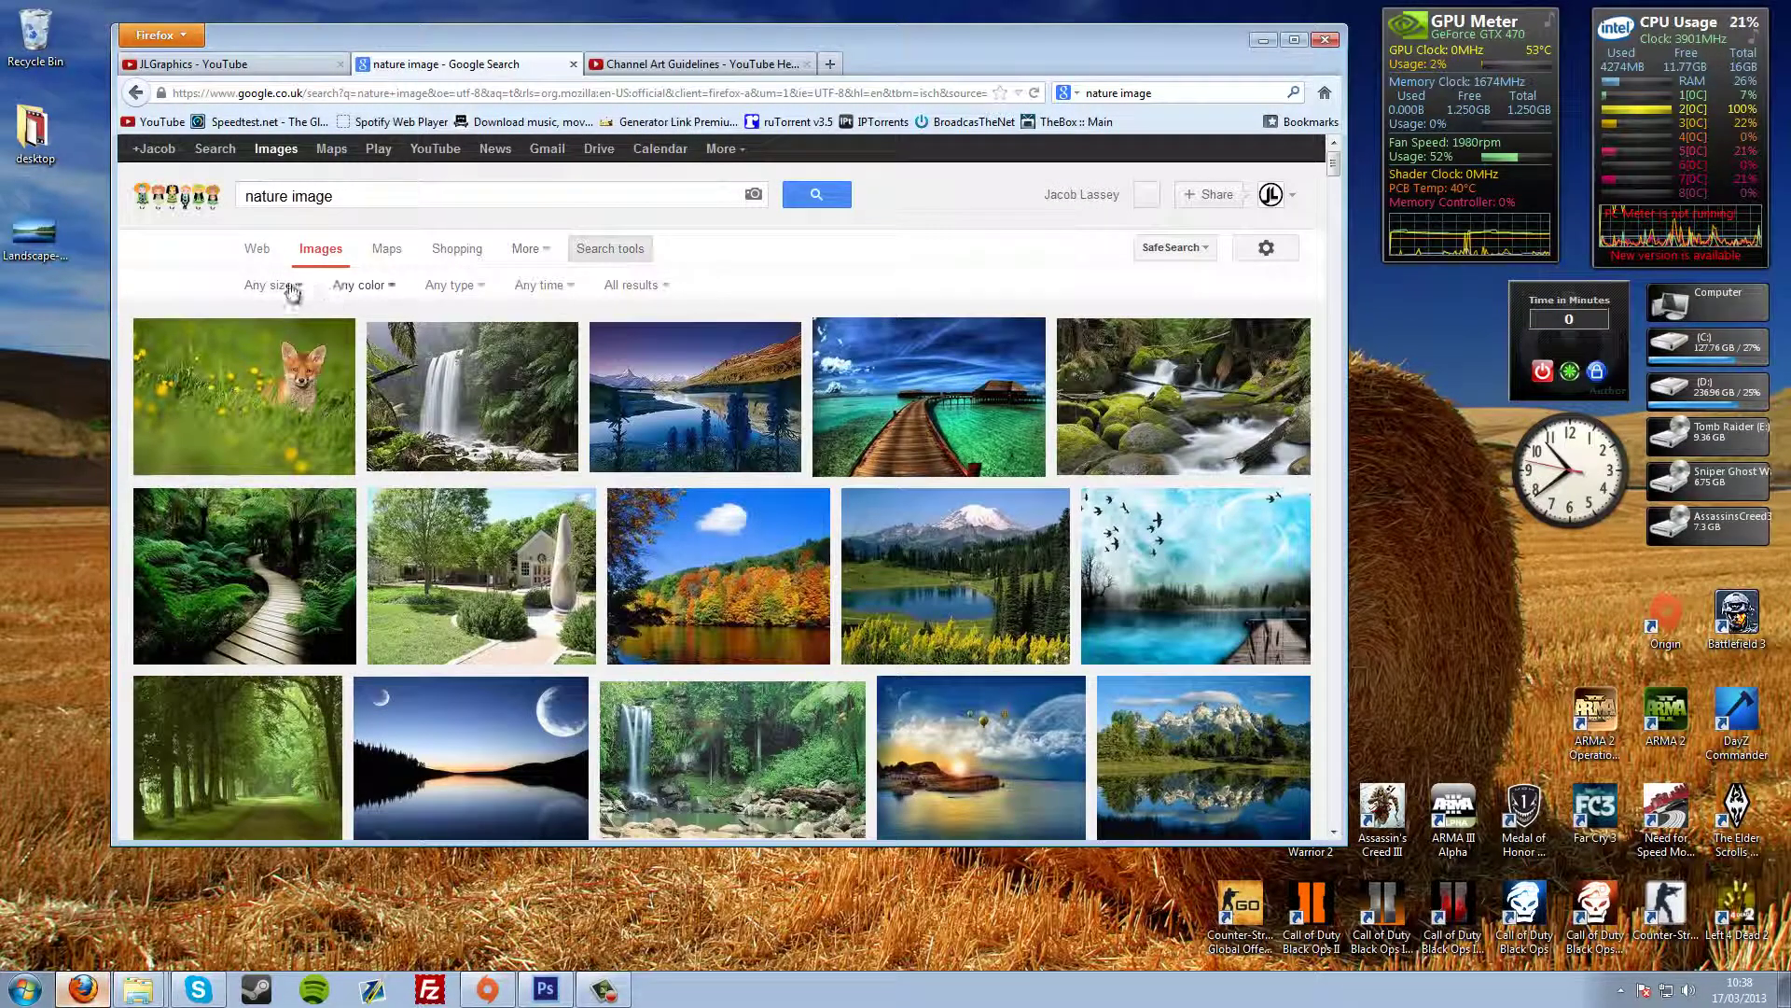
click(284, 285)
mouse_move(297, 425)
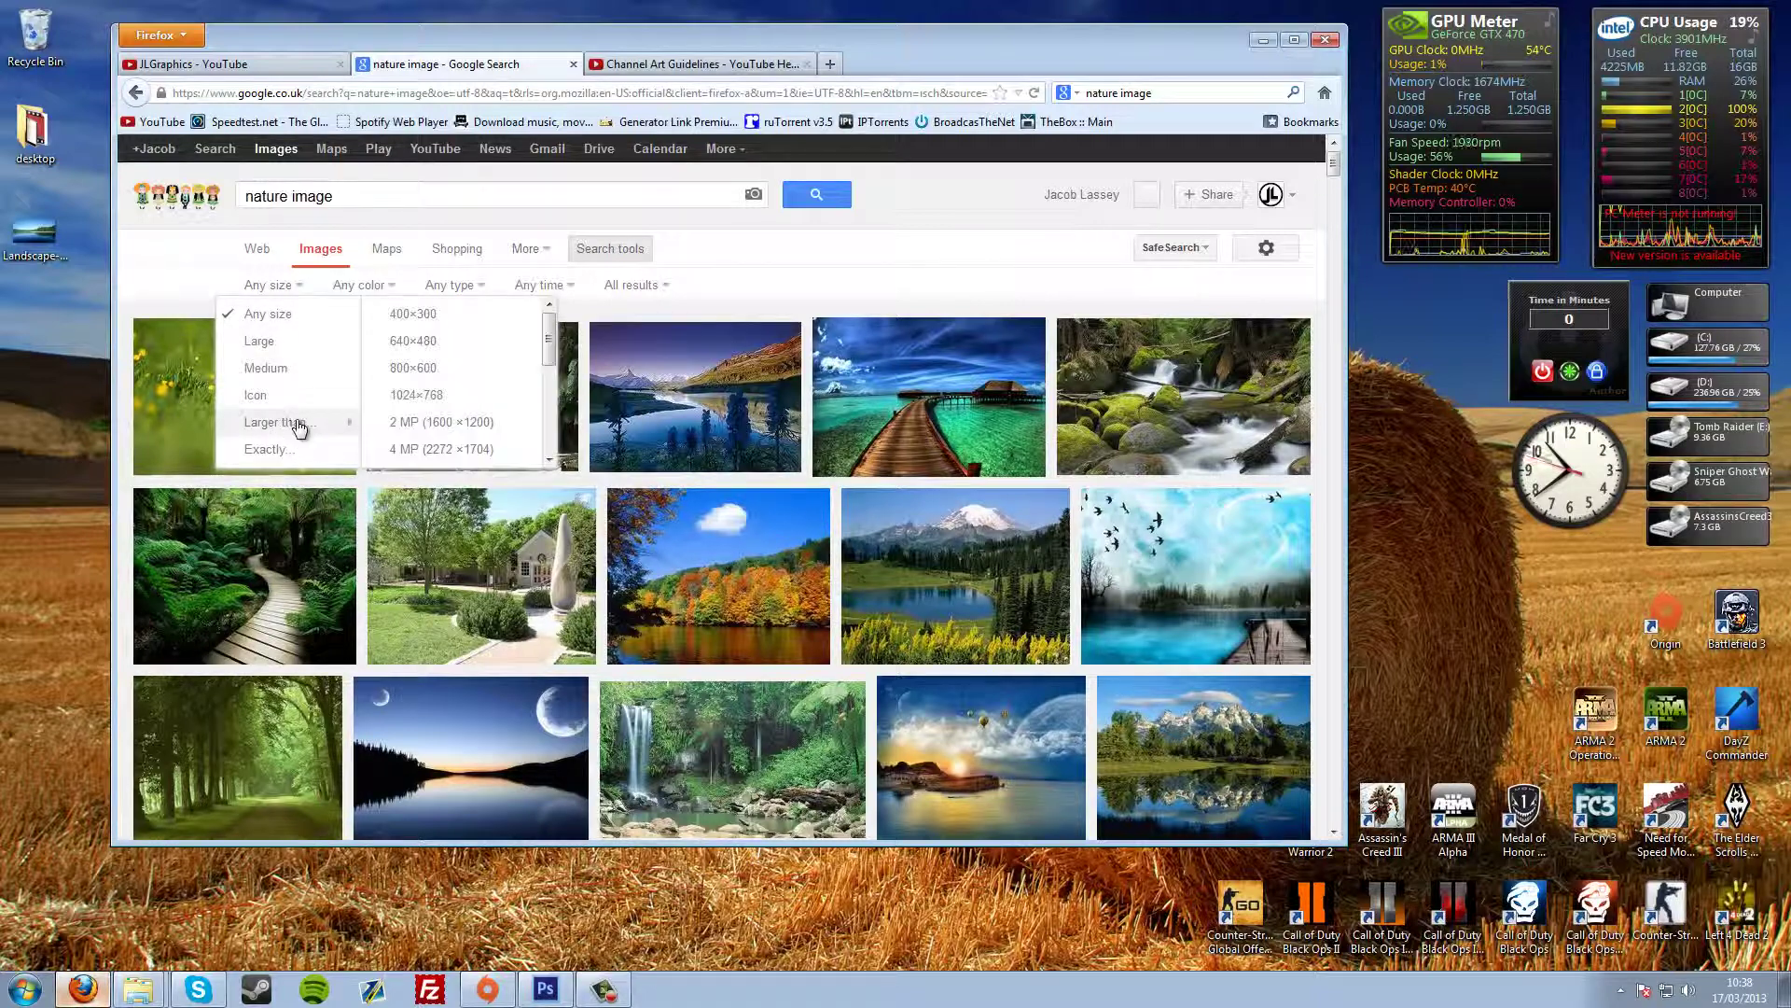
click(489, 427)
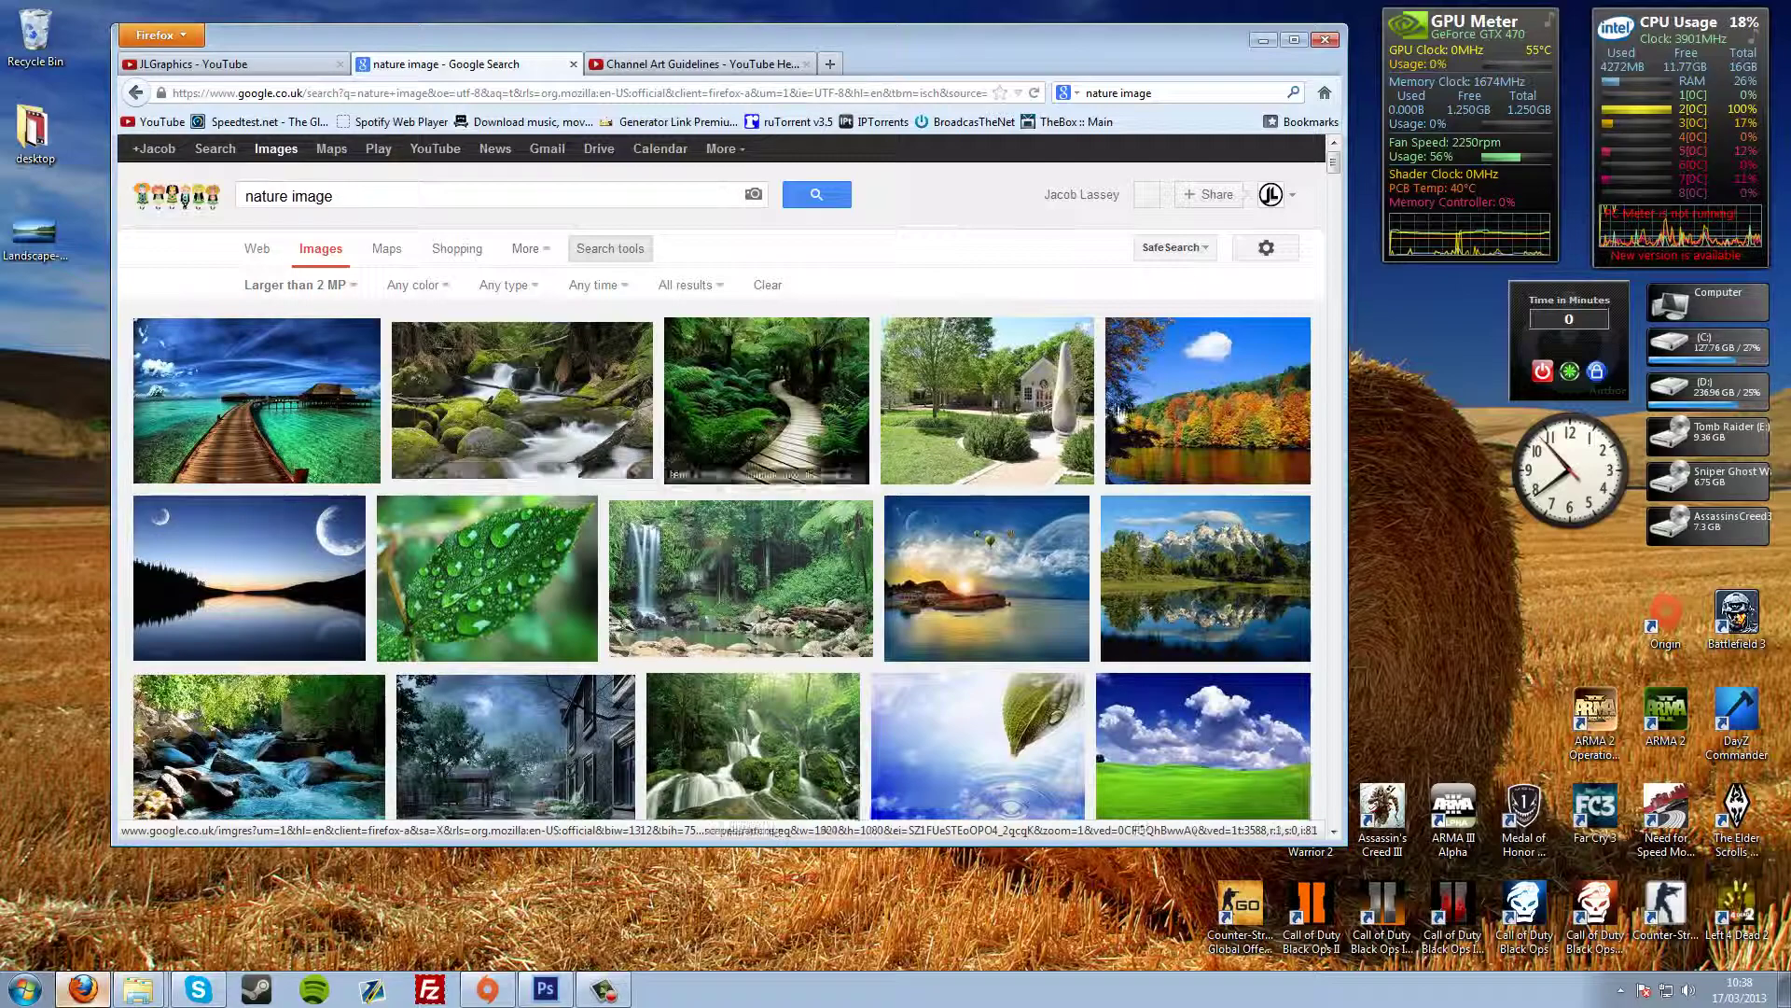
Open the autumn lake picture at full resolution, inspect its quality, and save it to the desktop.
click(1211, 466)
click(1043, 458)
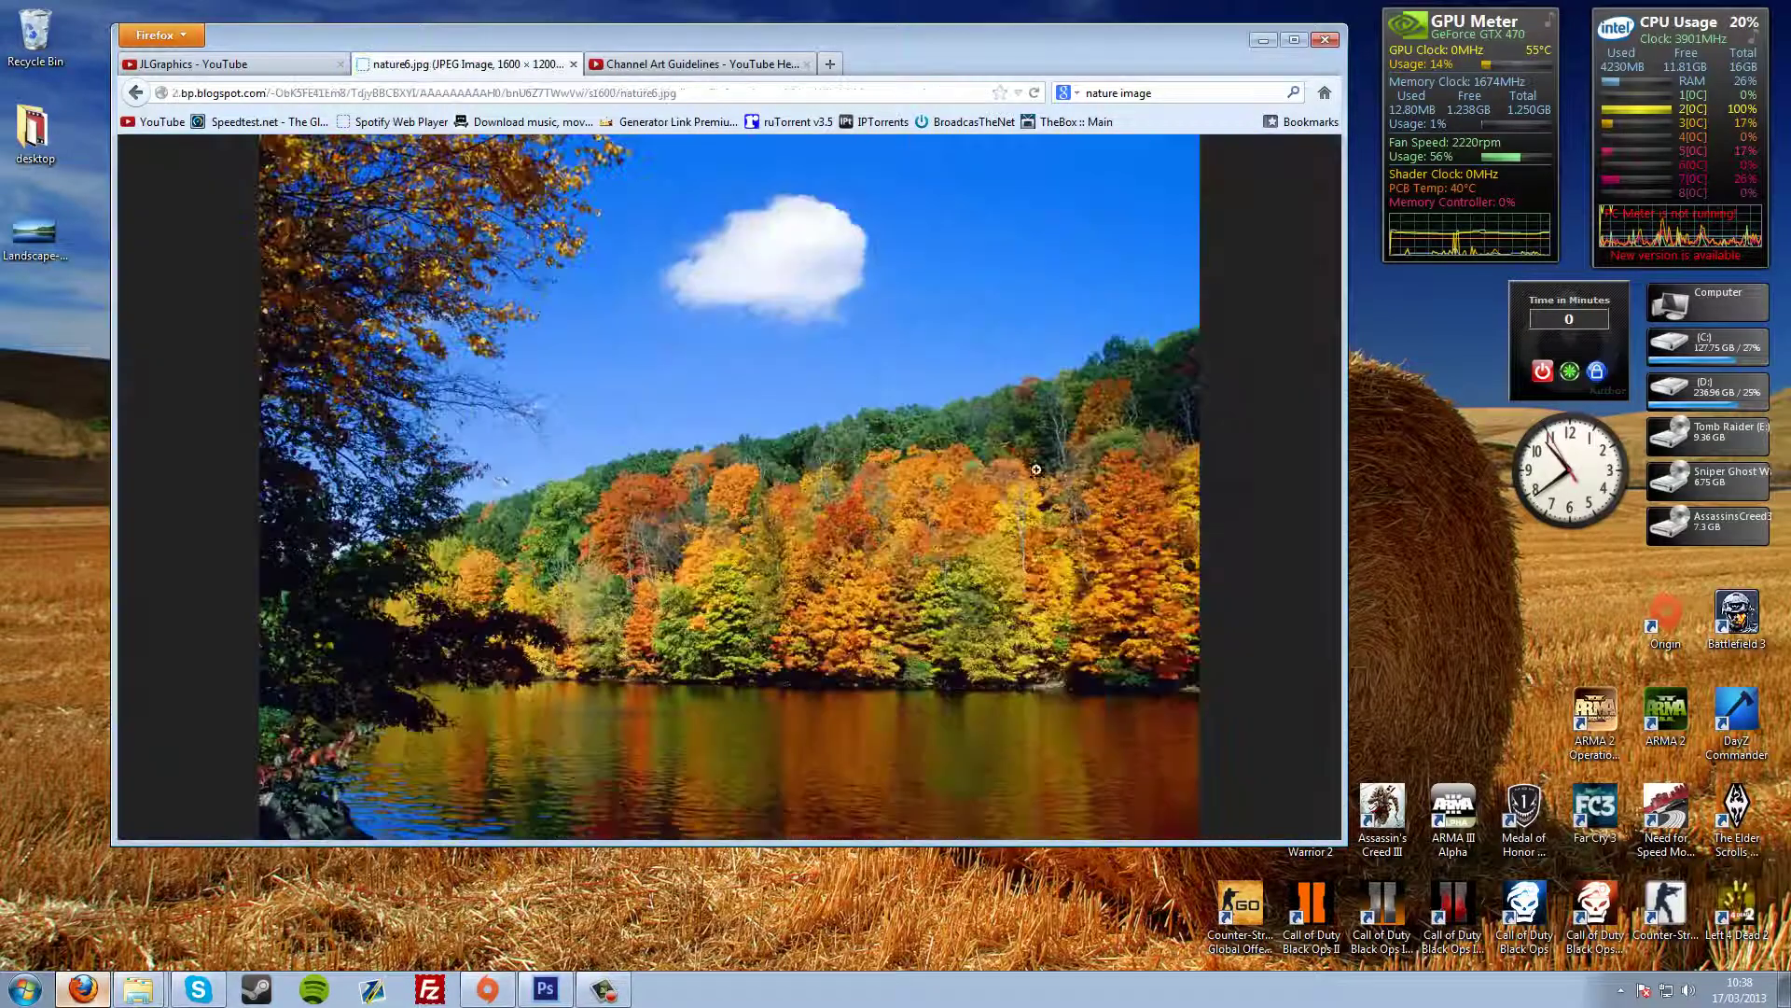
click(597, 419)
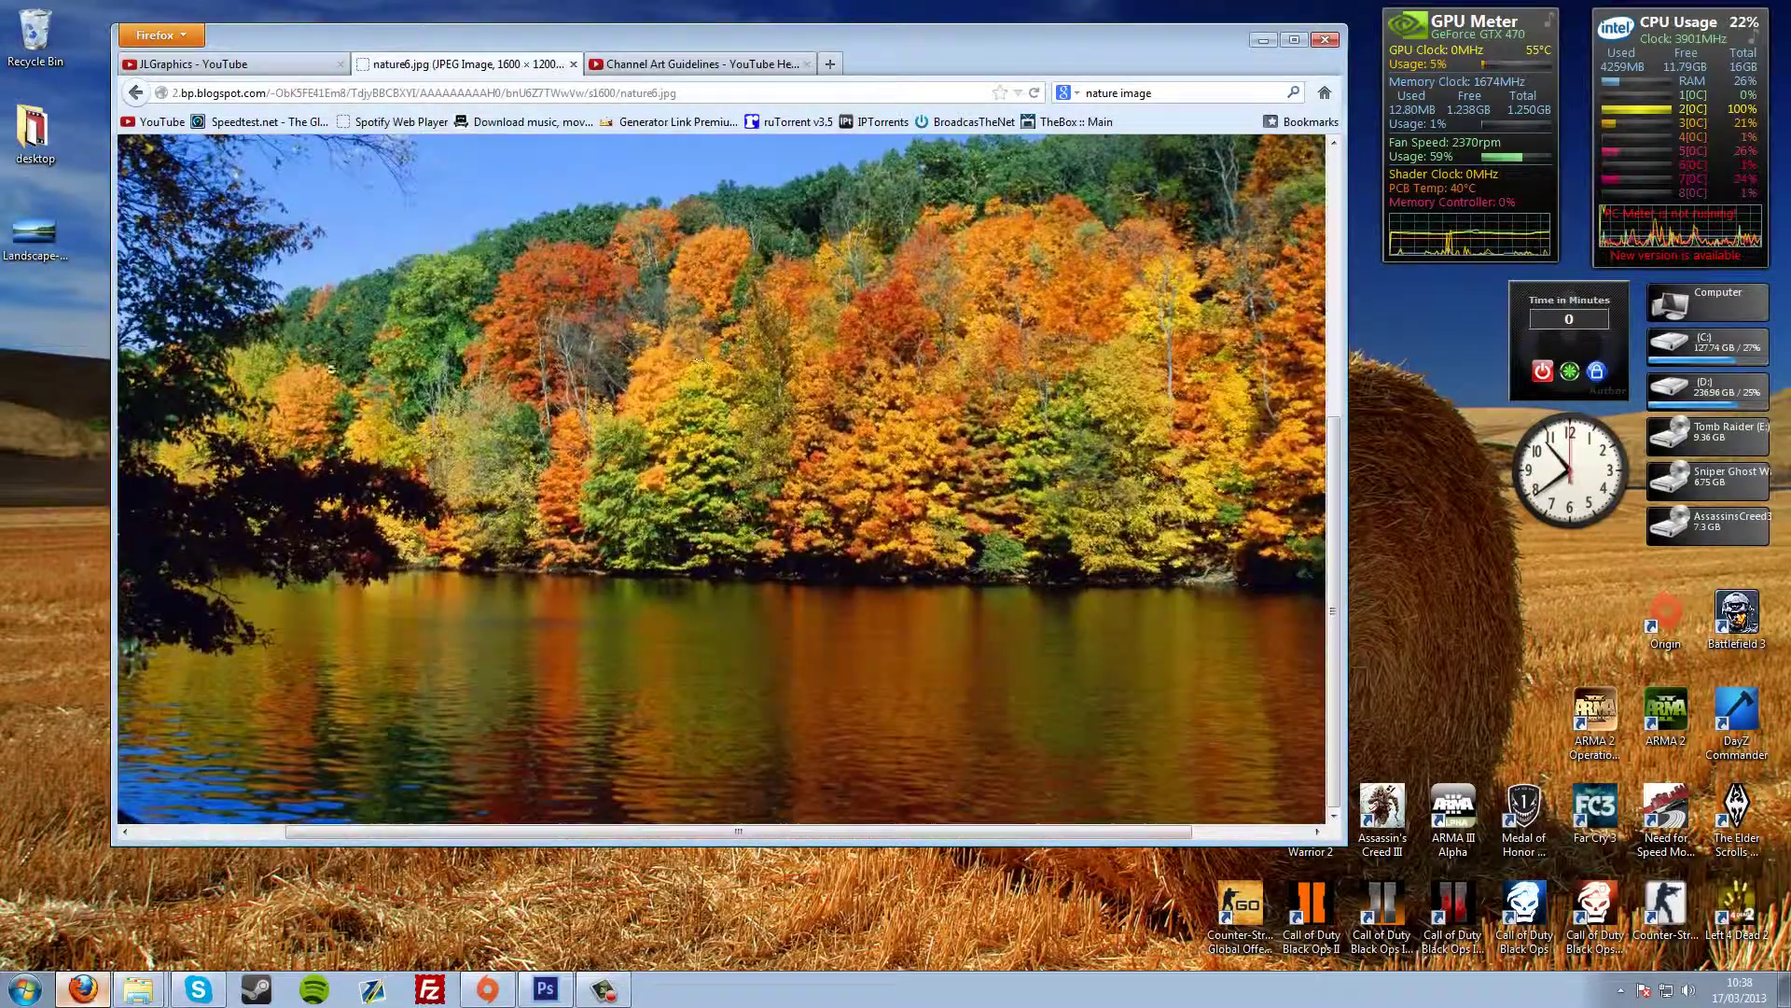
click(402, 372)
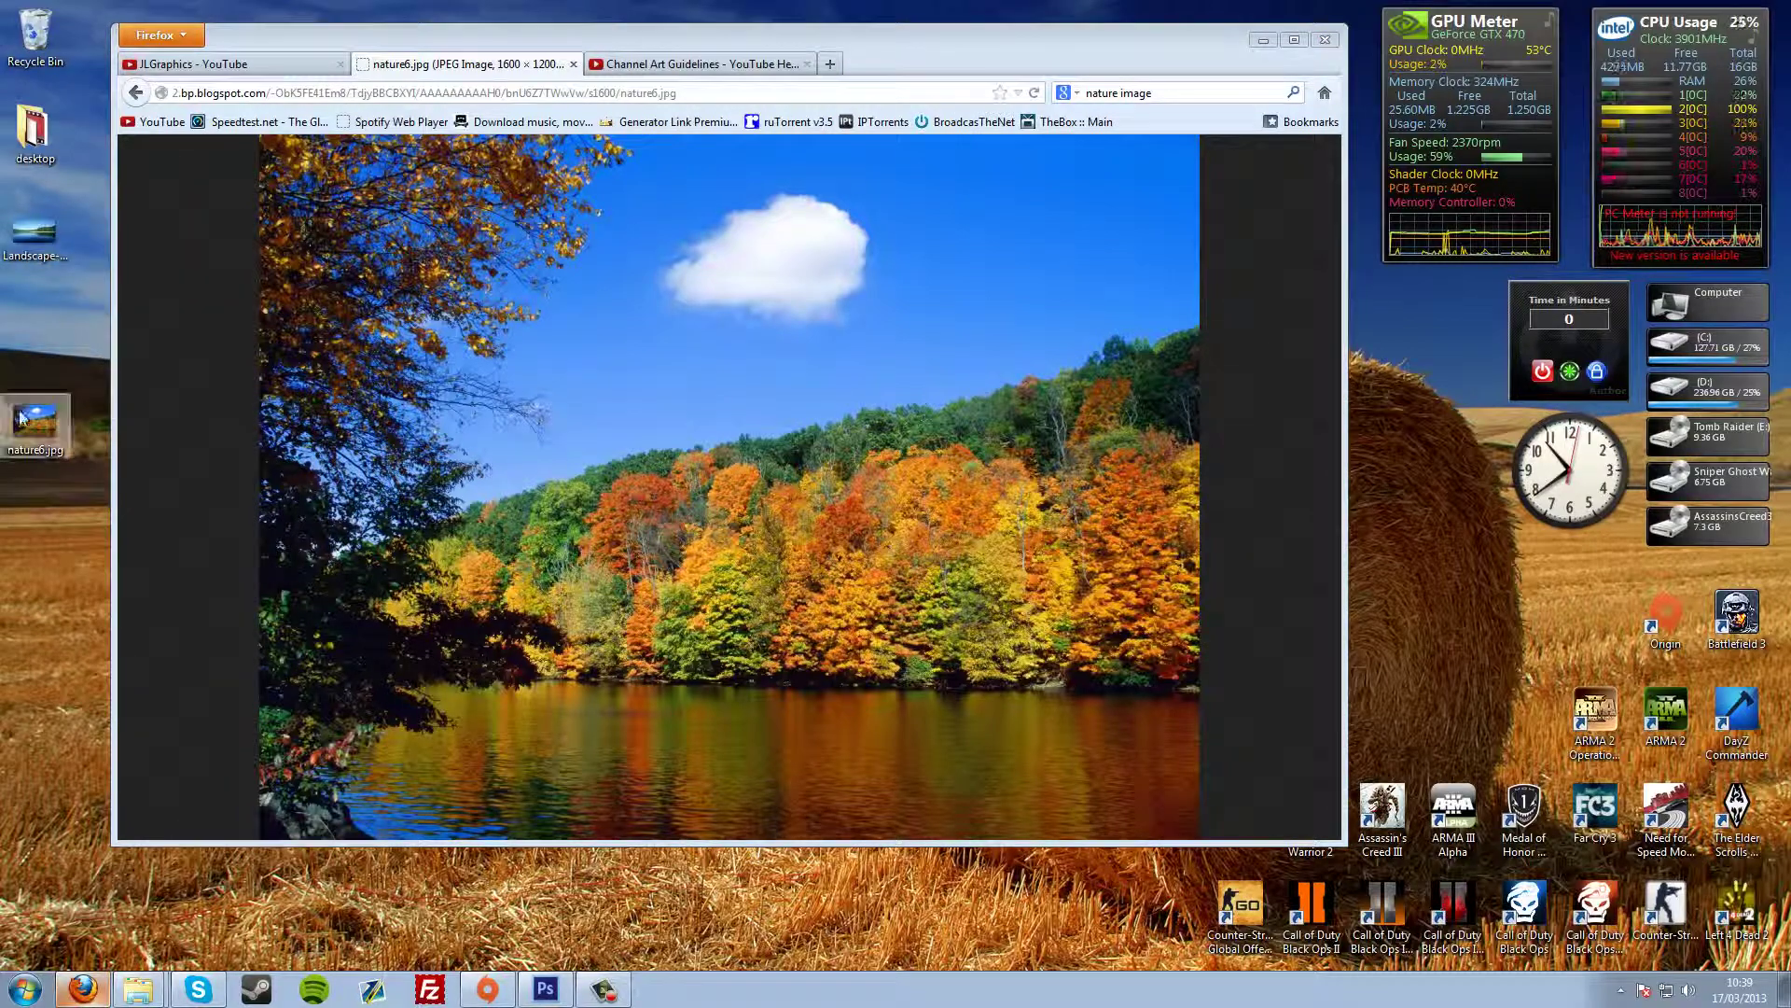
Preview the saved nature6.jpg in the photo viewer and delete it from the desktop.
double_click(21, 427)
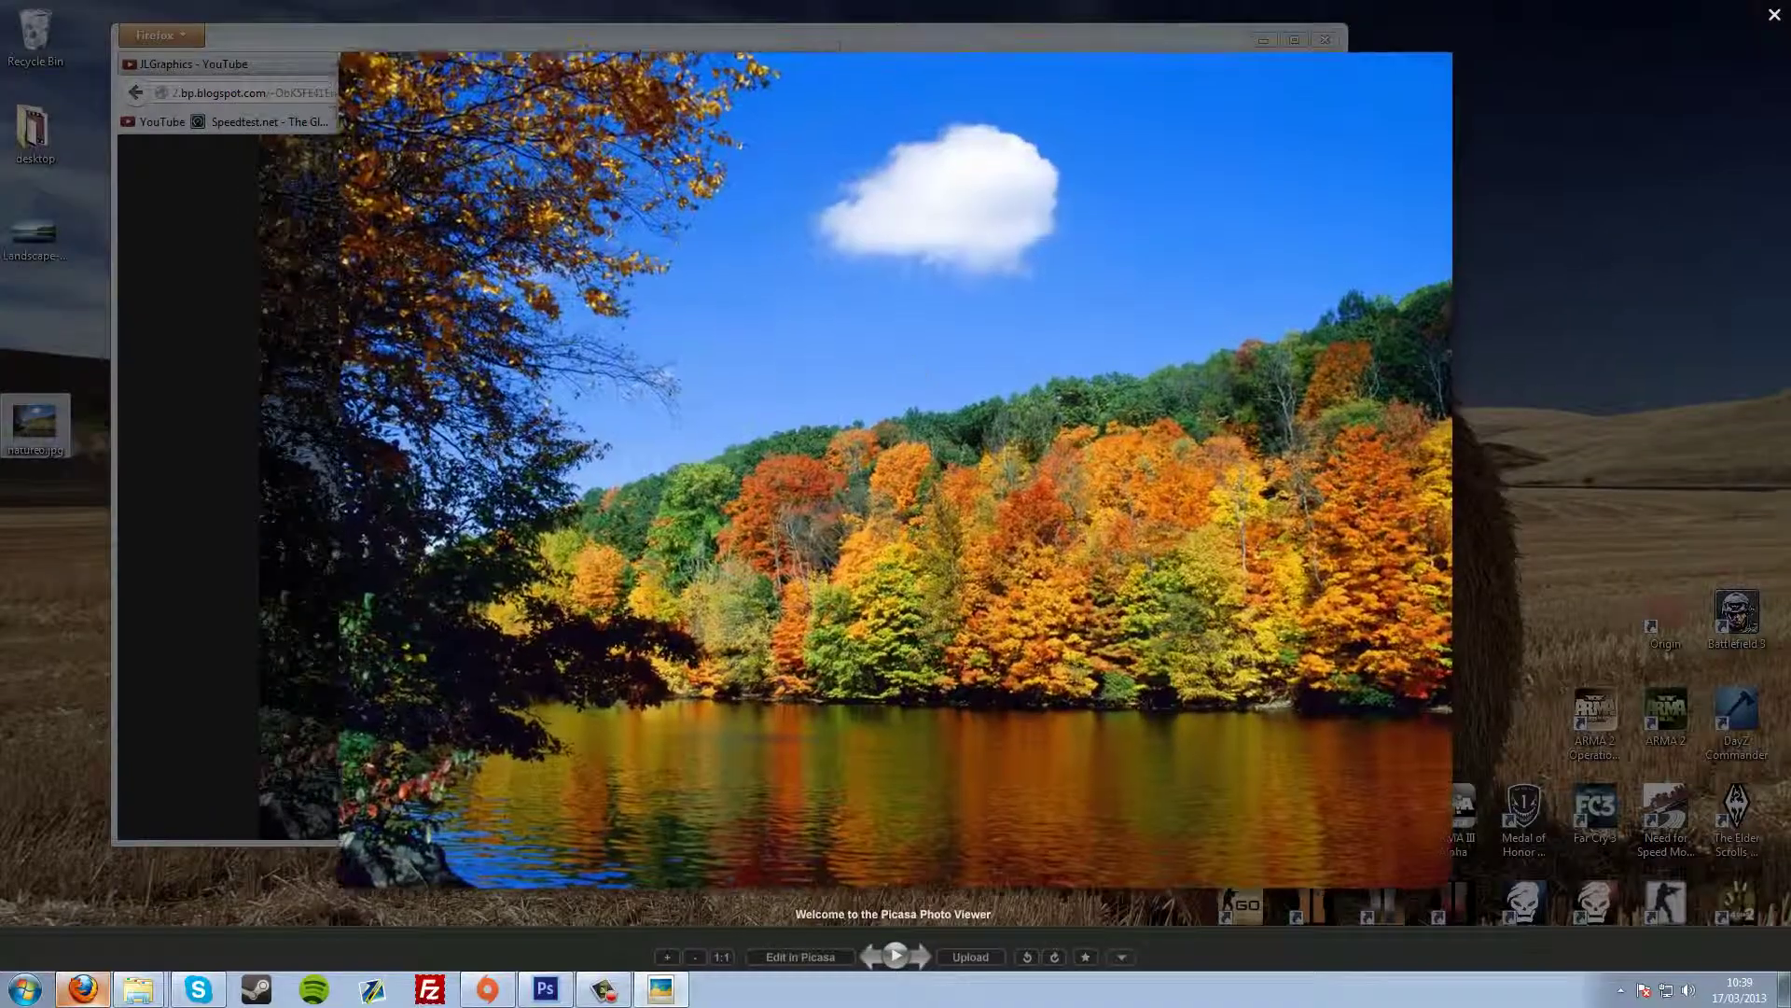
click(101, 305)
click(34, 424)
key(Delete)
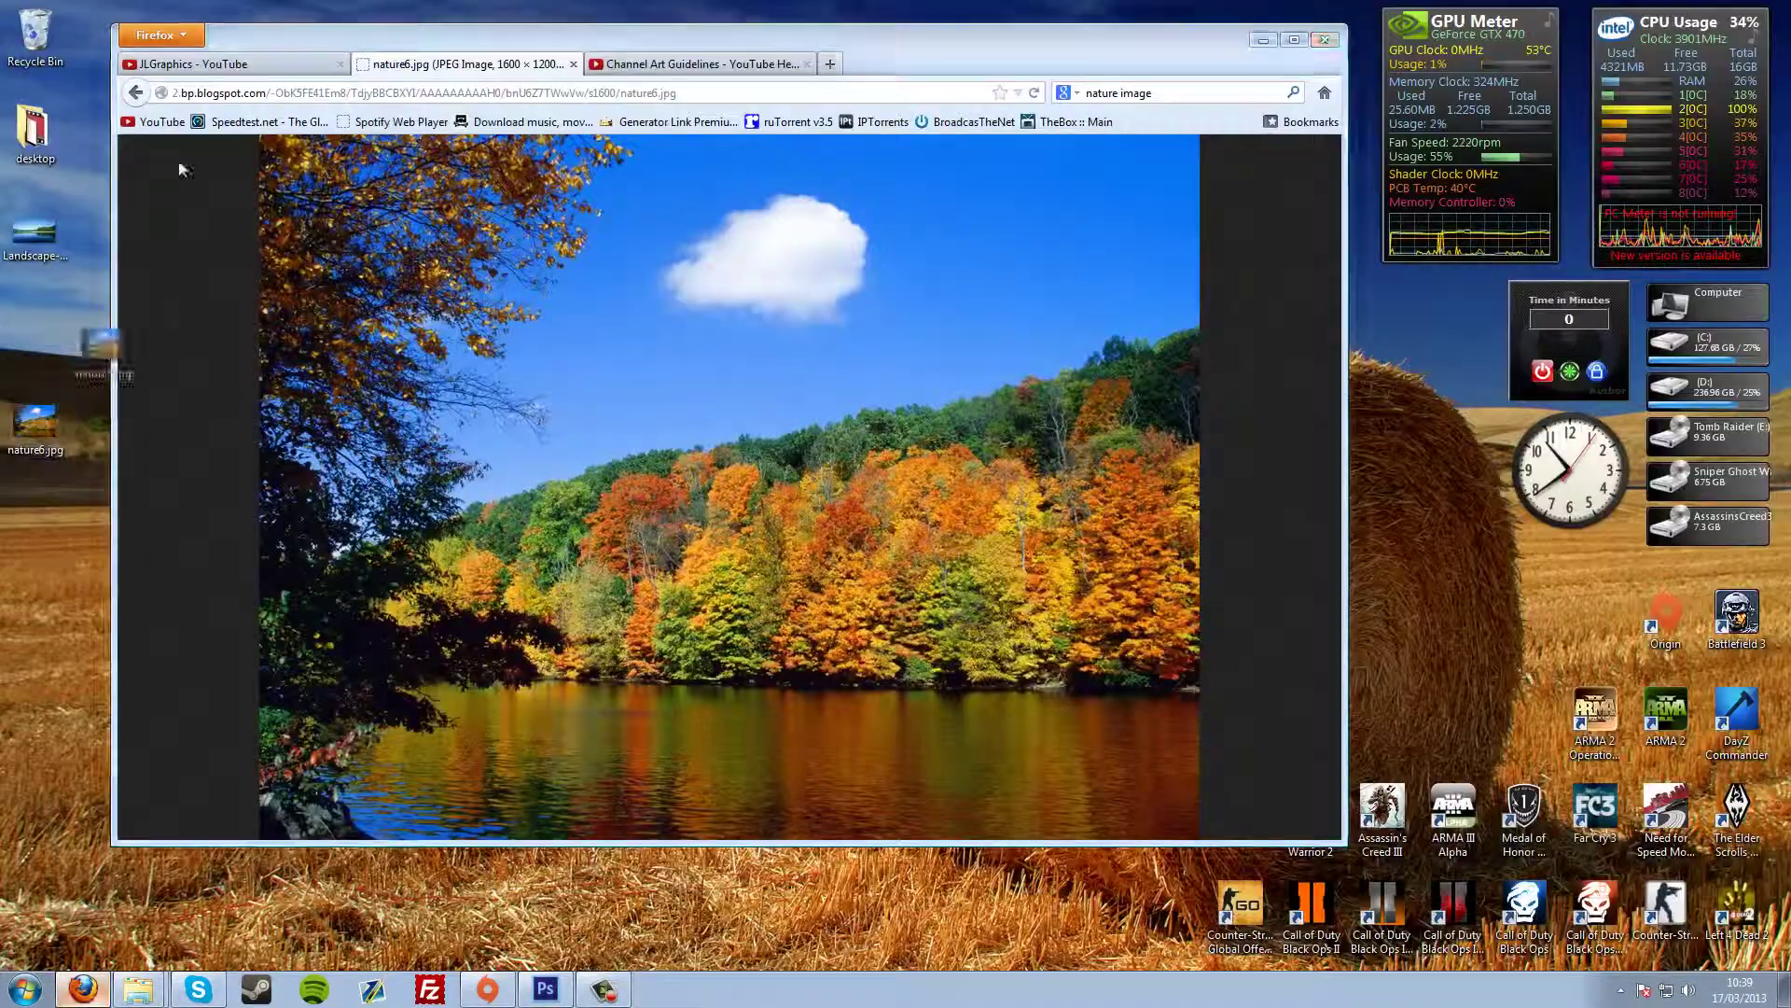
Check the landscape image on the desktop and look through the YouTube Channel Art Guidelines for the recommended image dimensions.
double_click(33, 238)
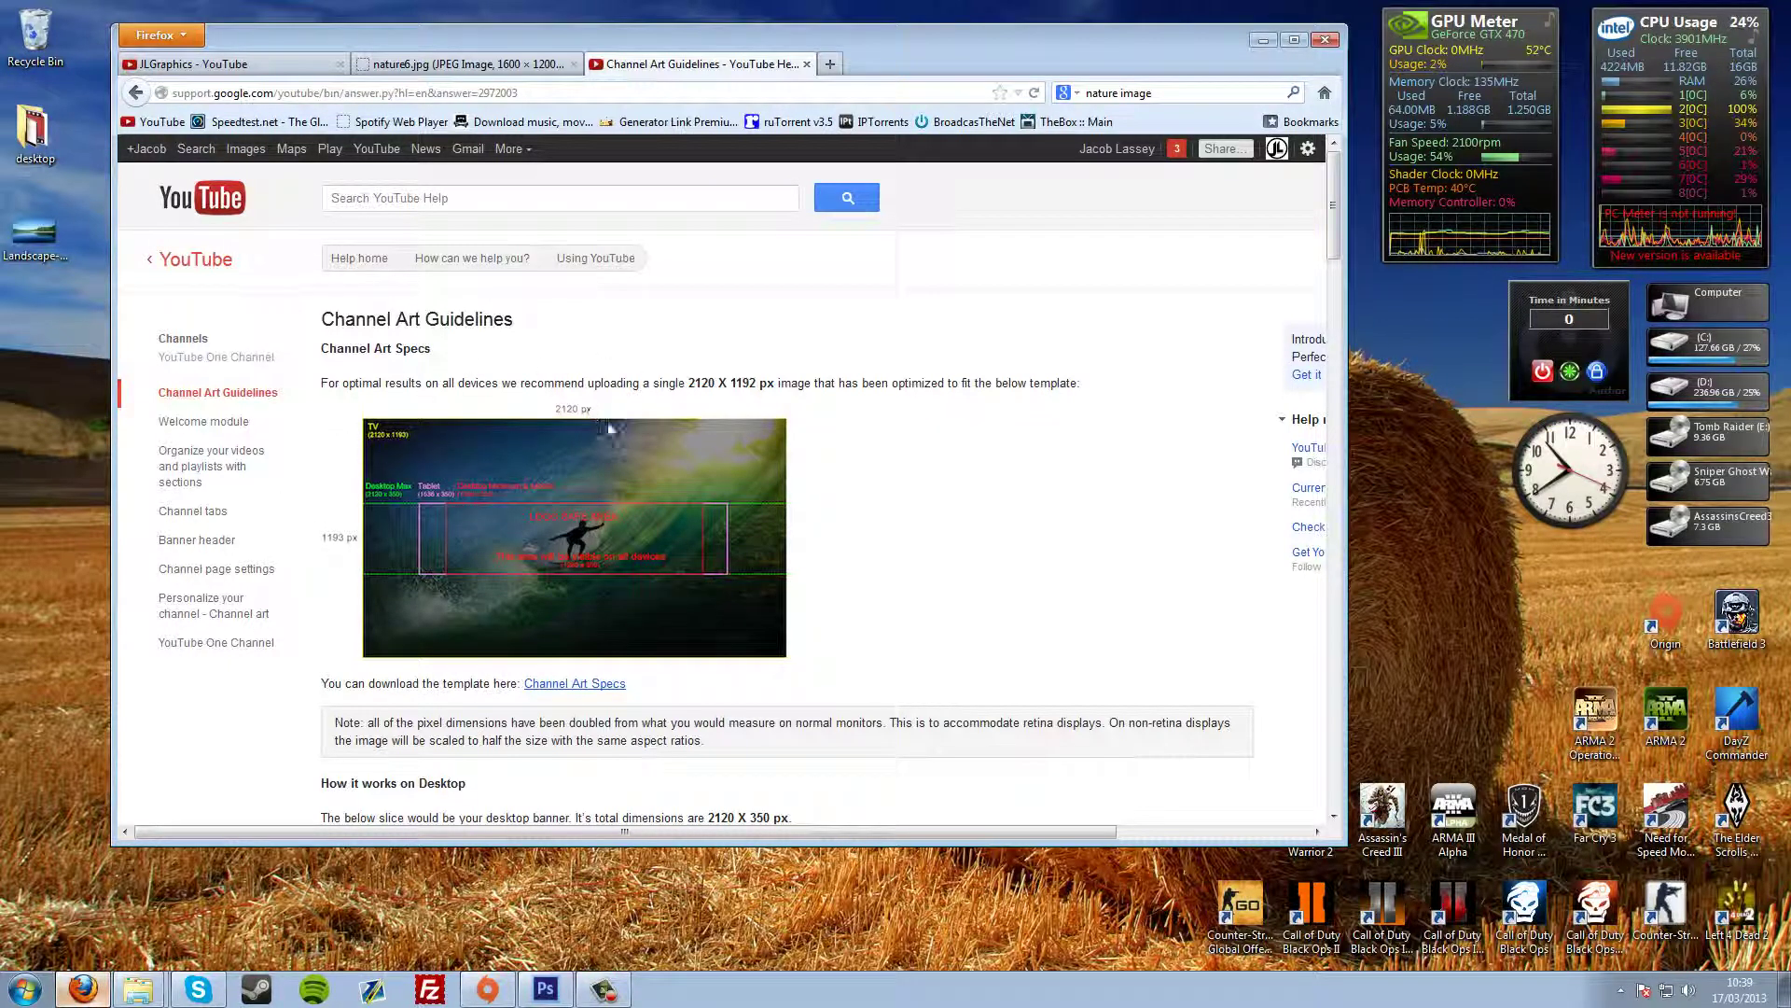
scroll(576, 525, down, 2)
scroll(564, 467, down, 10)
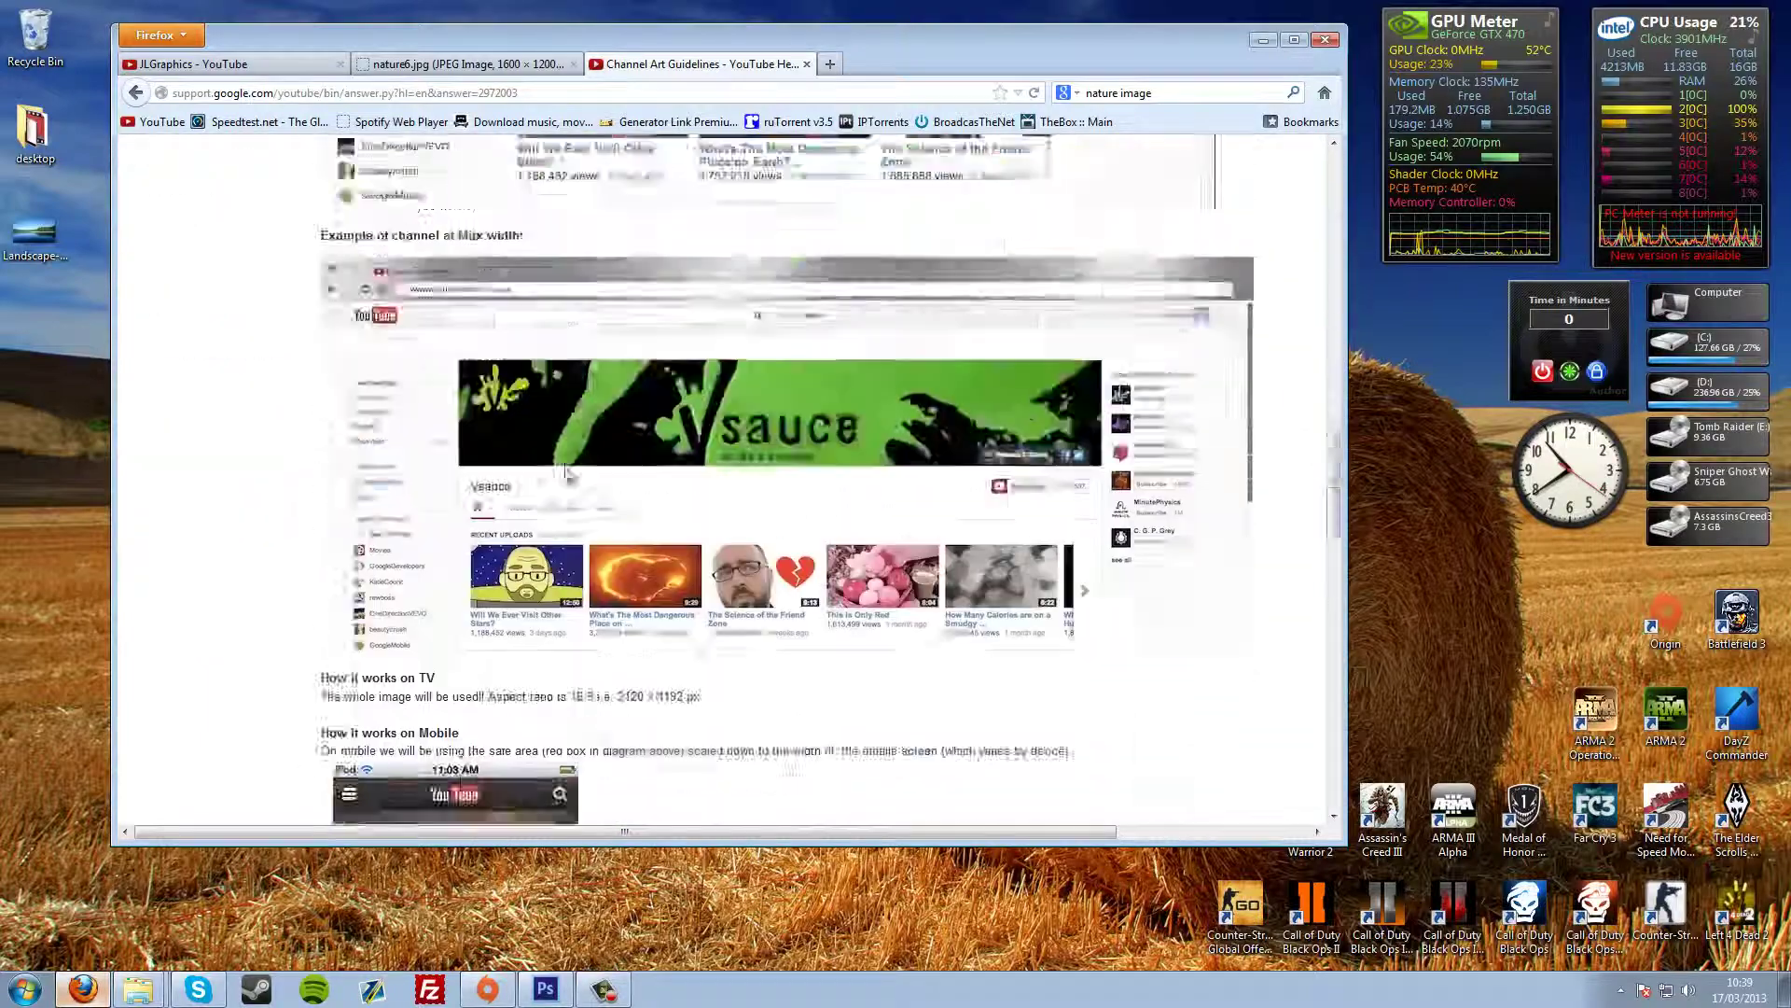
scroll(551, 459, up, 15)
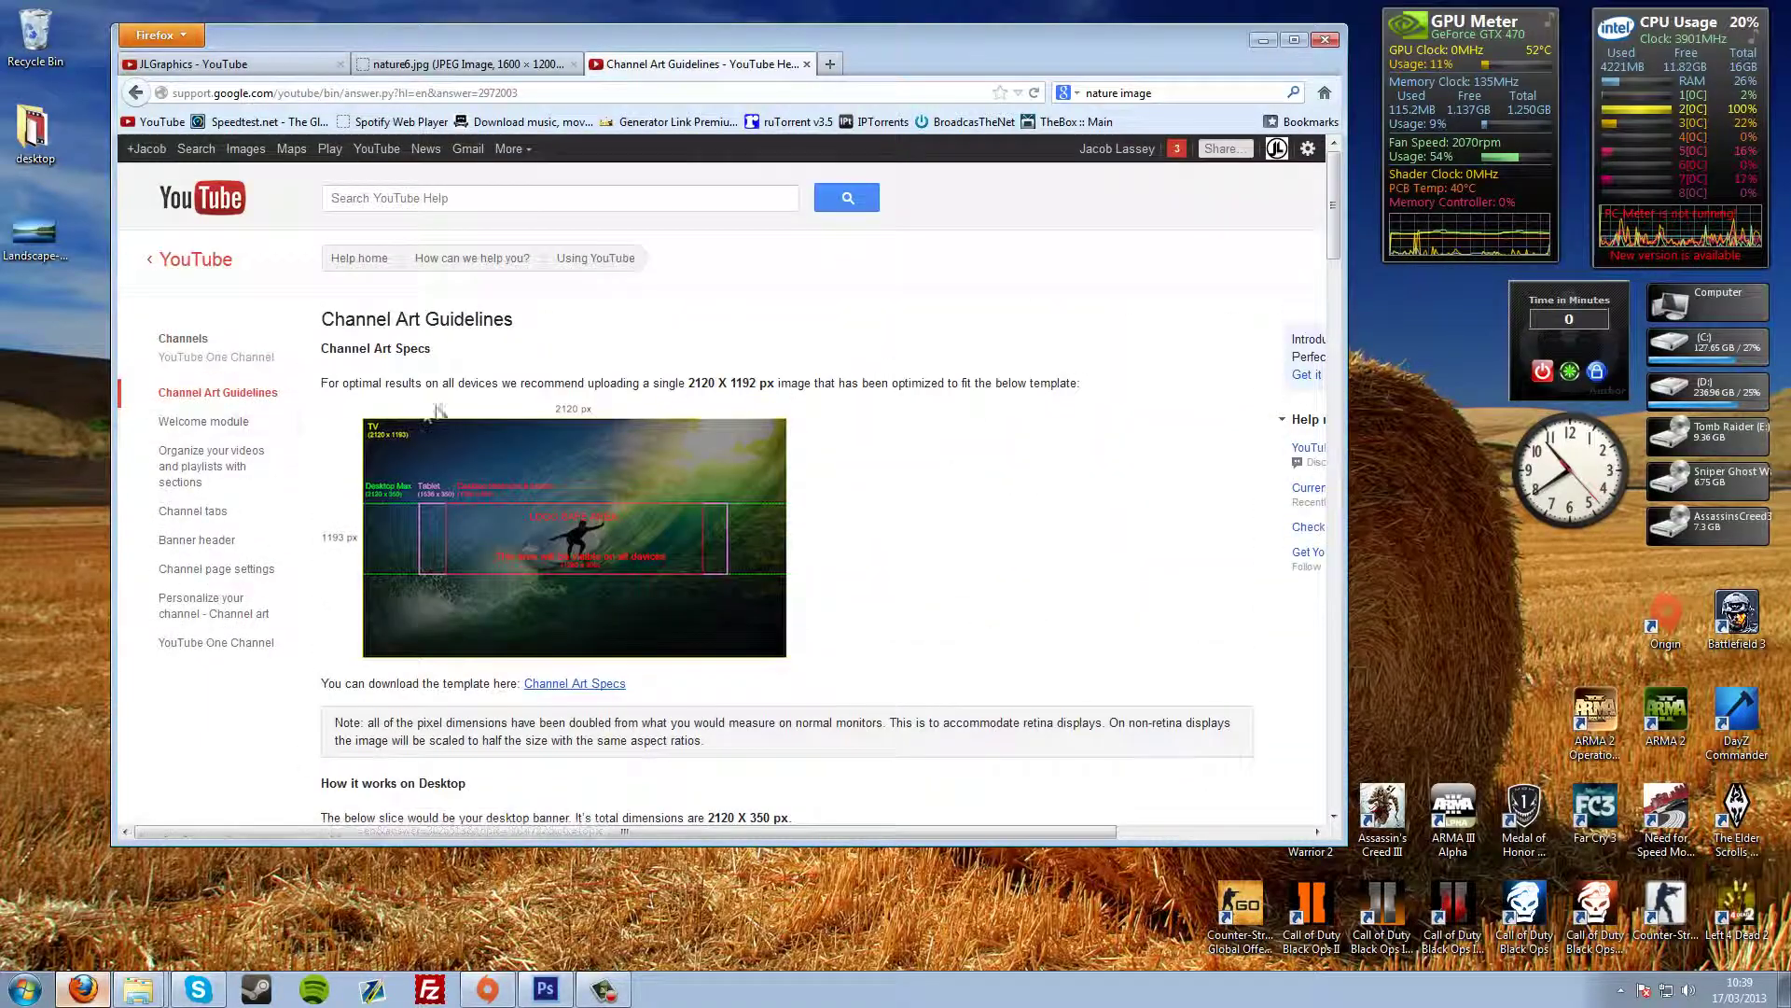
Launch Photoshop, decline participation in Adobe's product improvement program, and shrink its window to sit beside the guidelines page.
key(super)
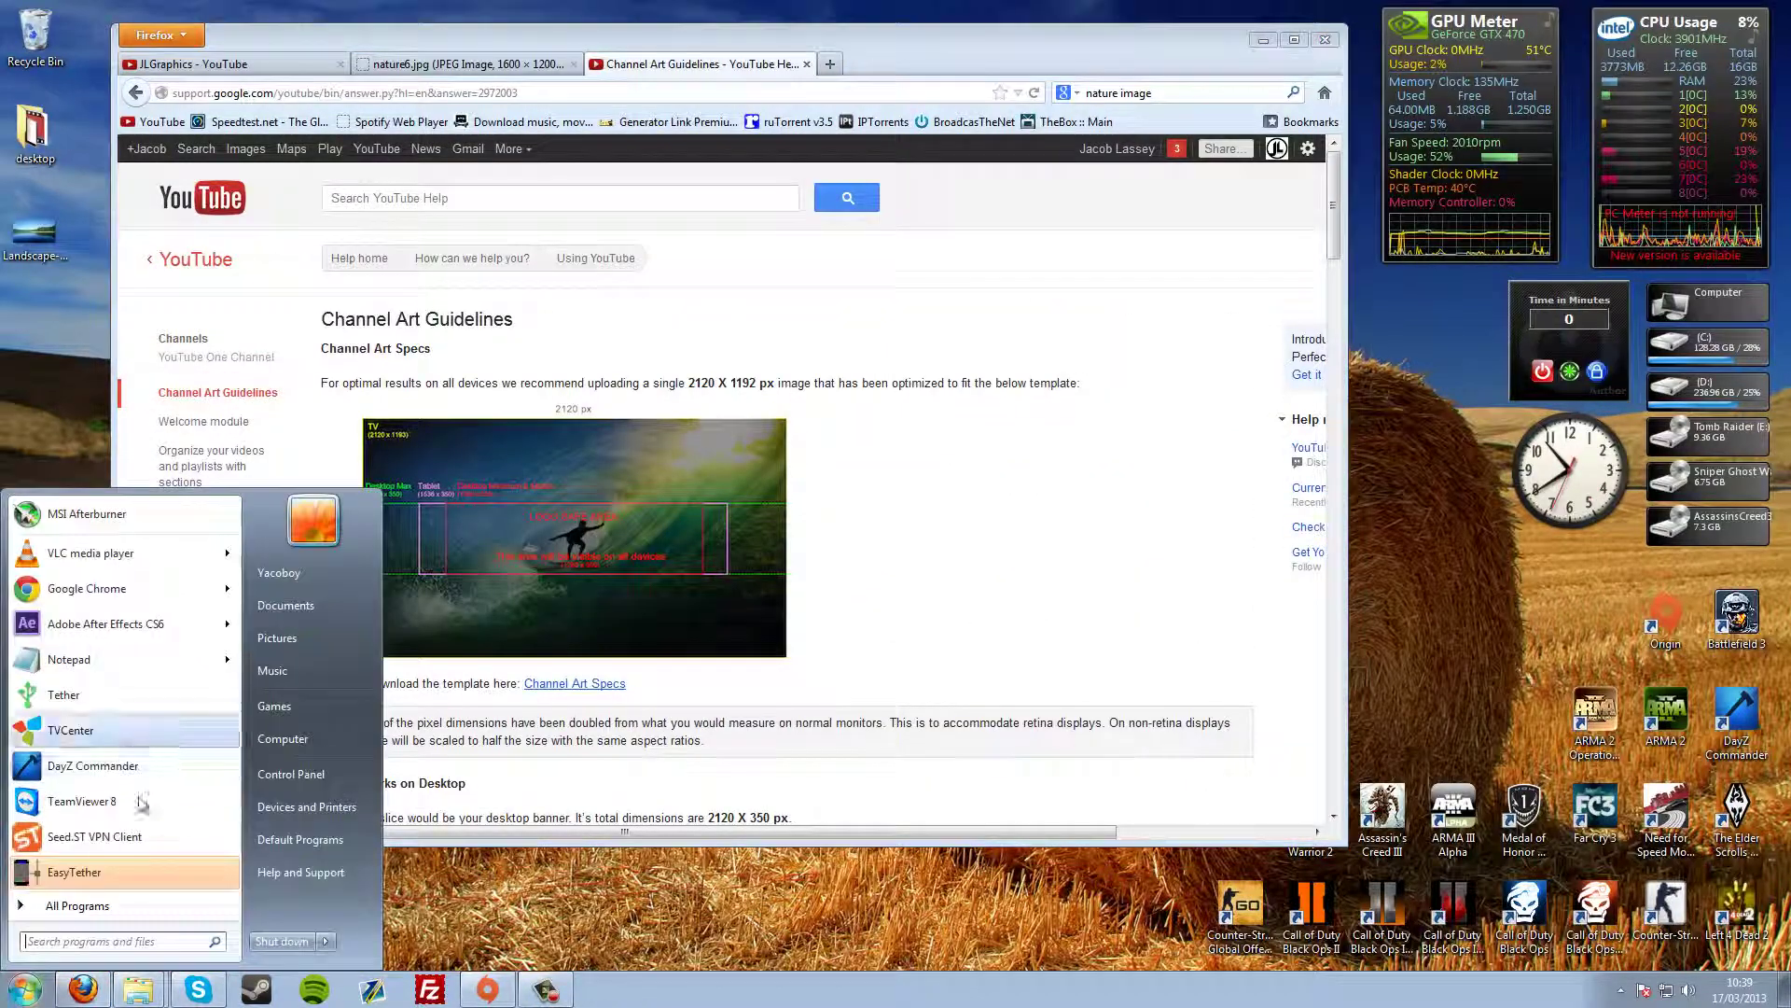
text(ph)
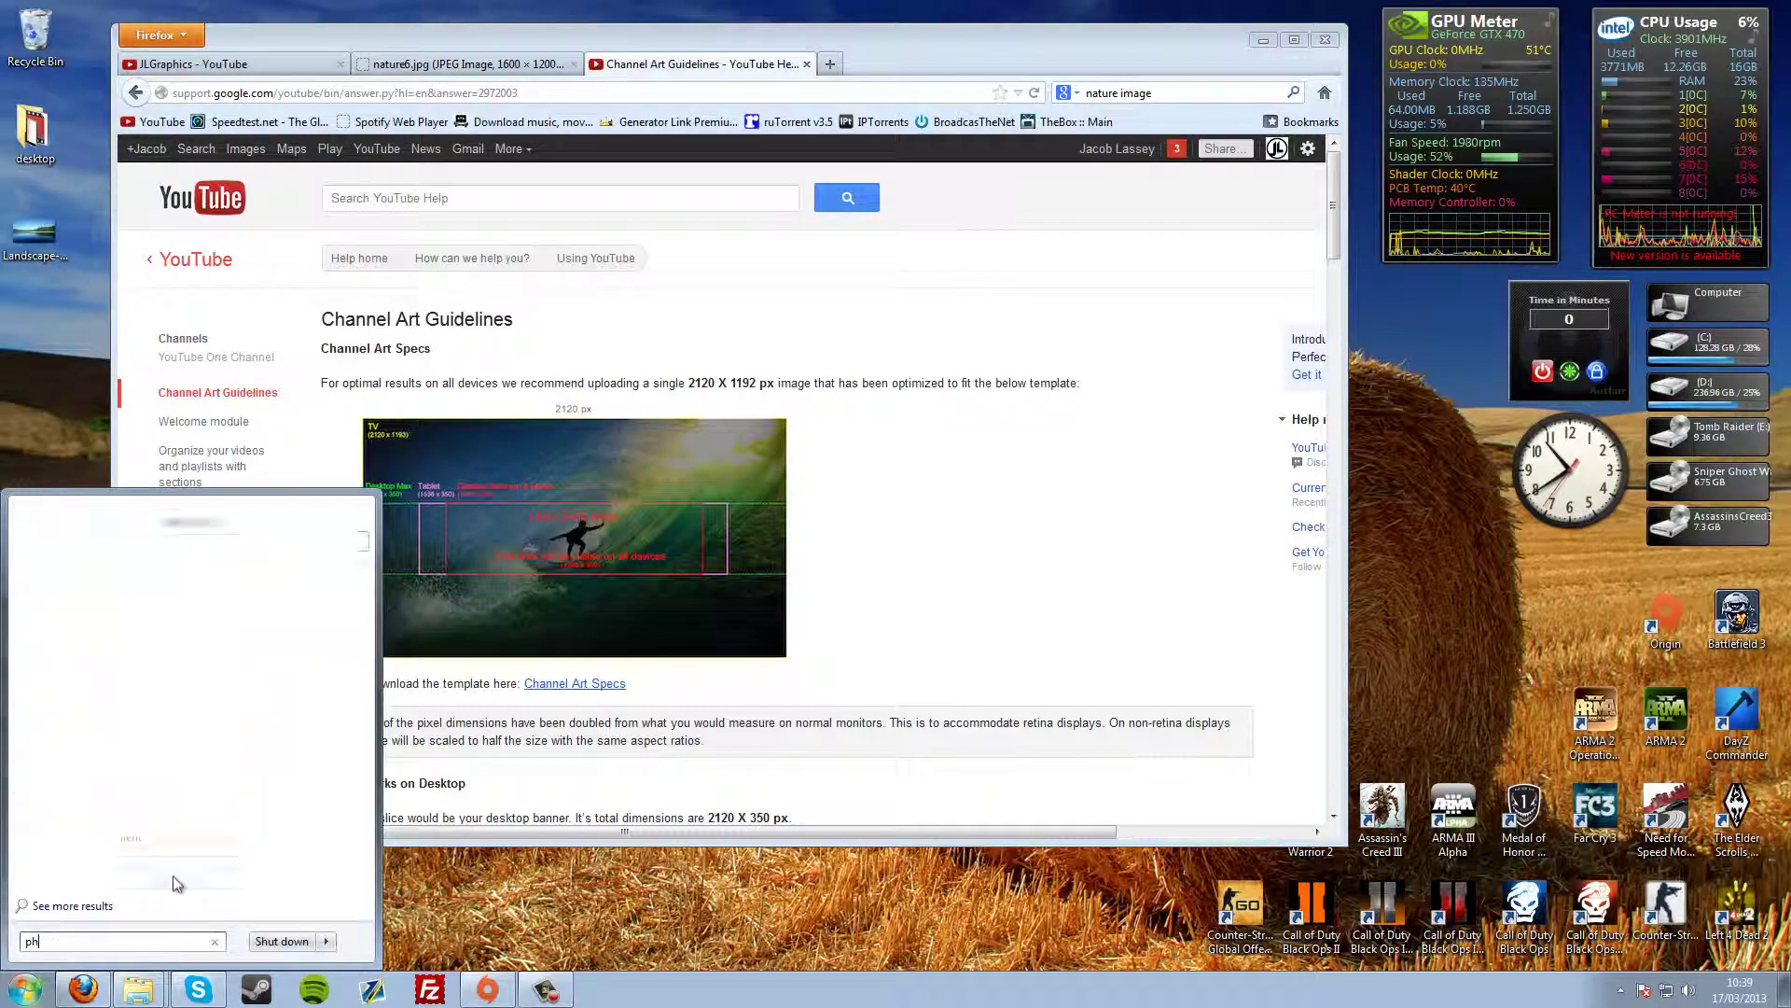
text(otoshop)
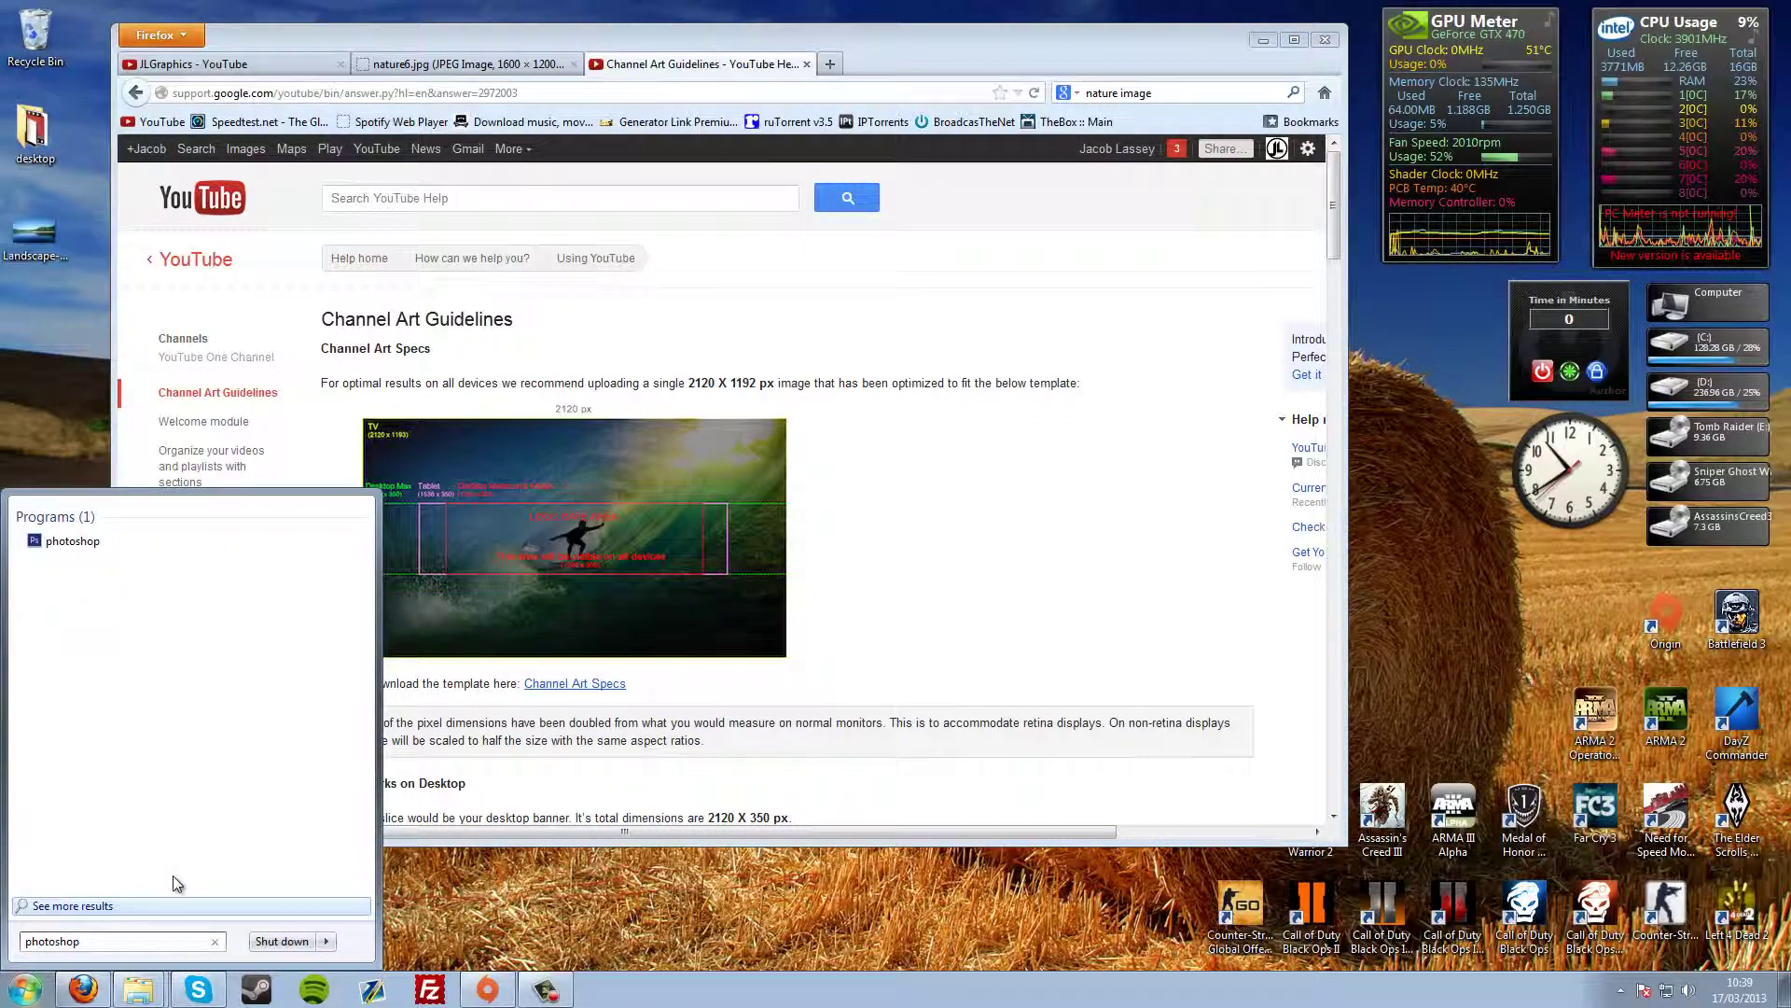
click(90, 546)
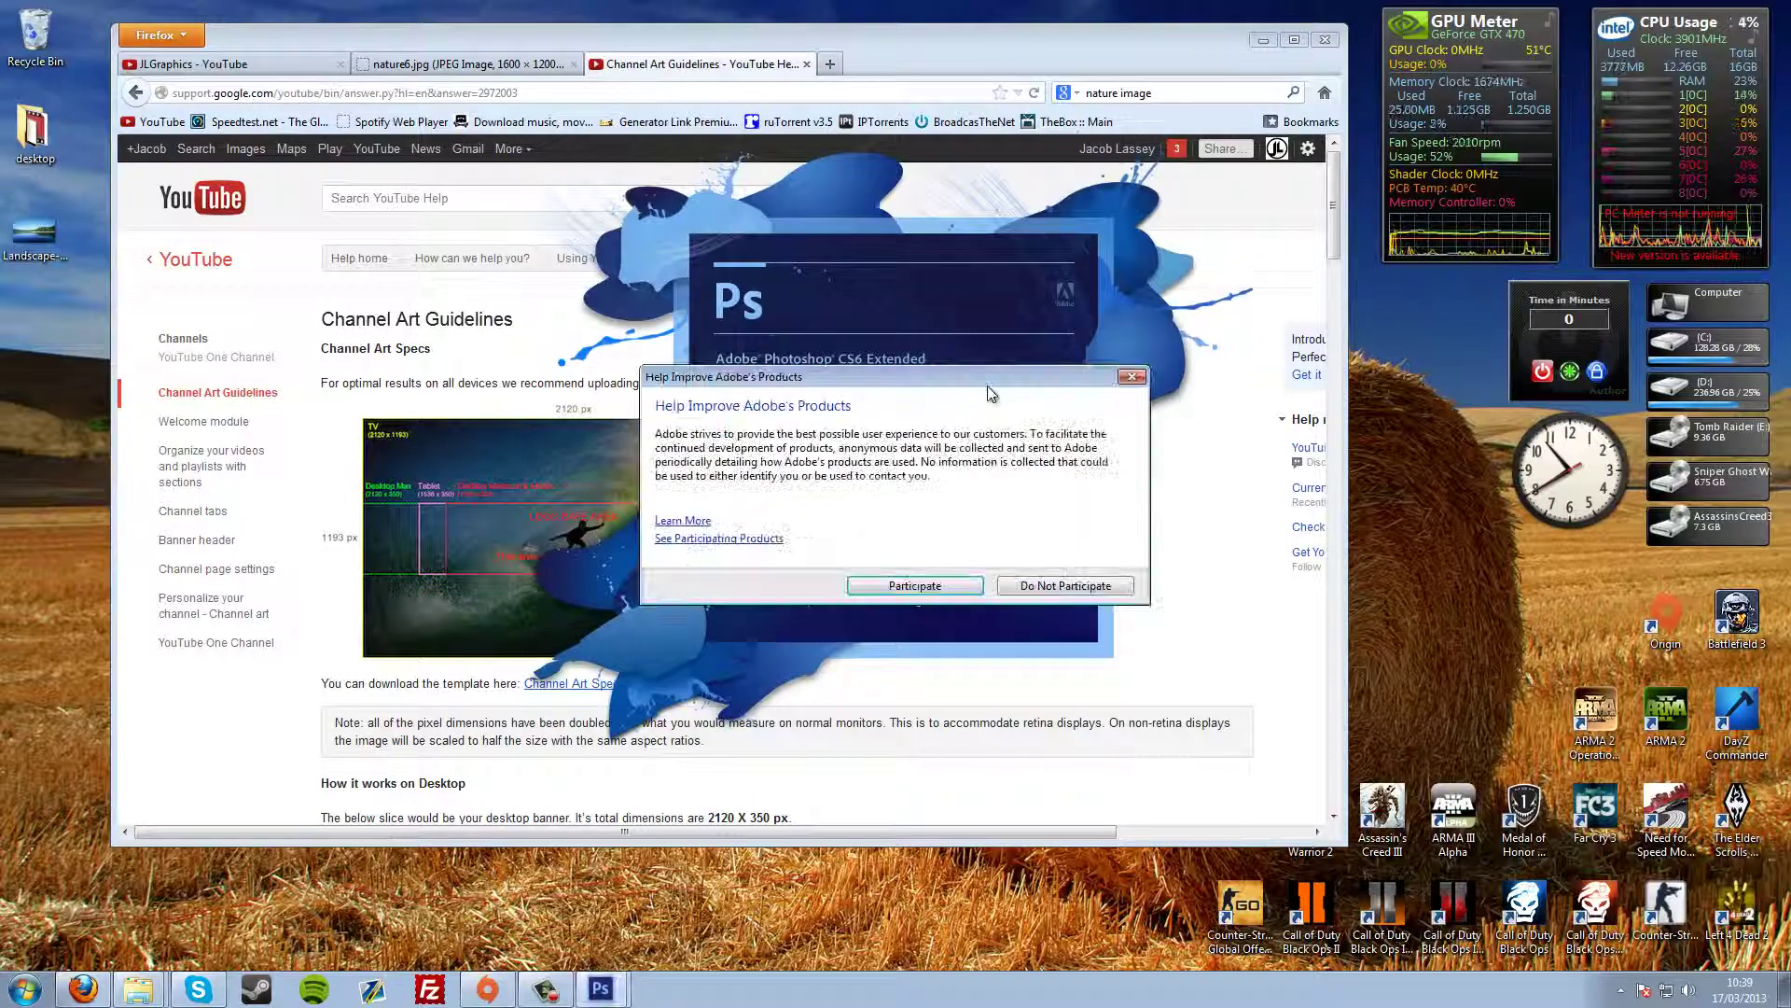
click(1065, 588)
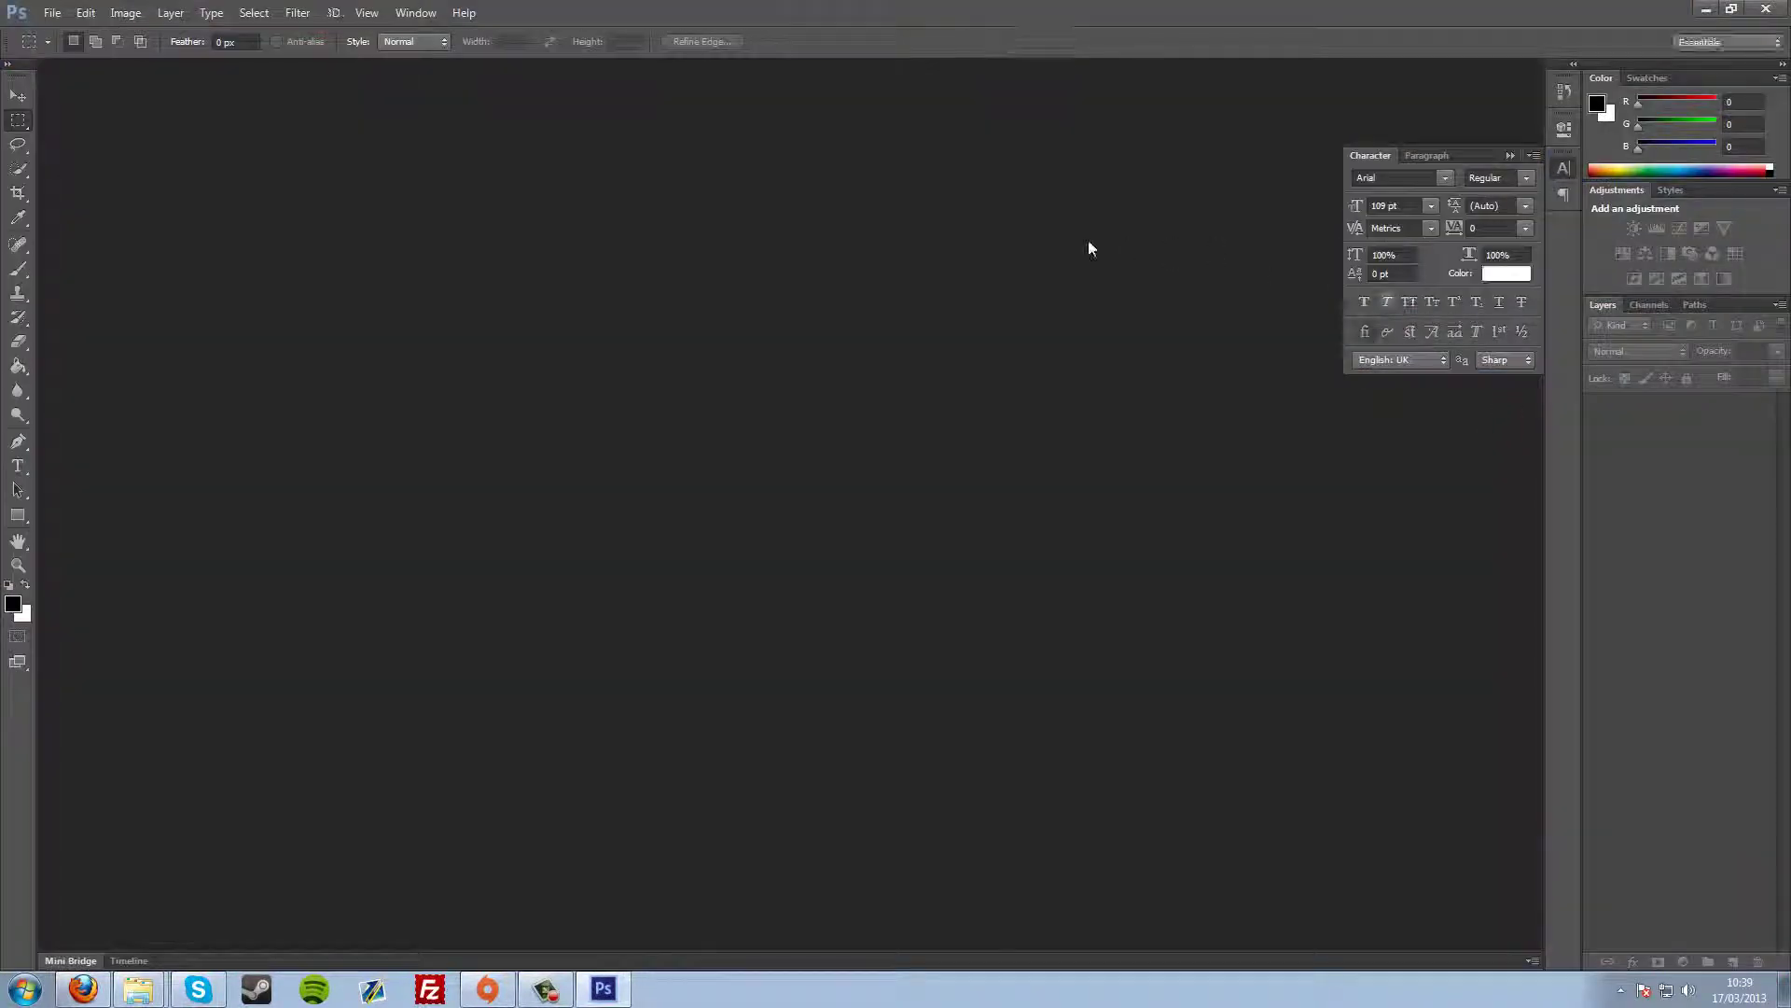
click(1731, 7)
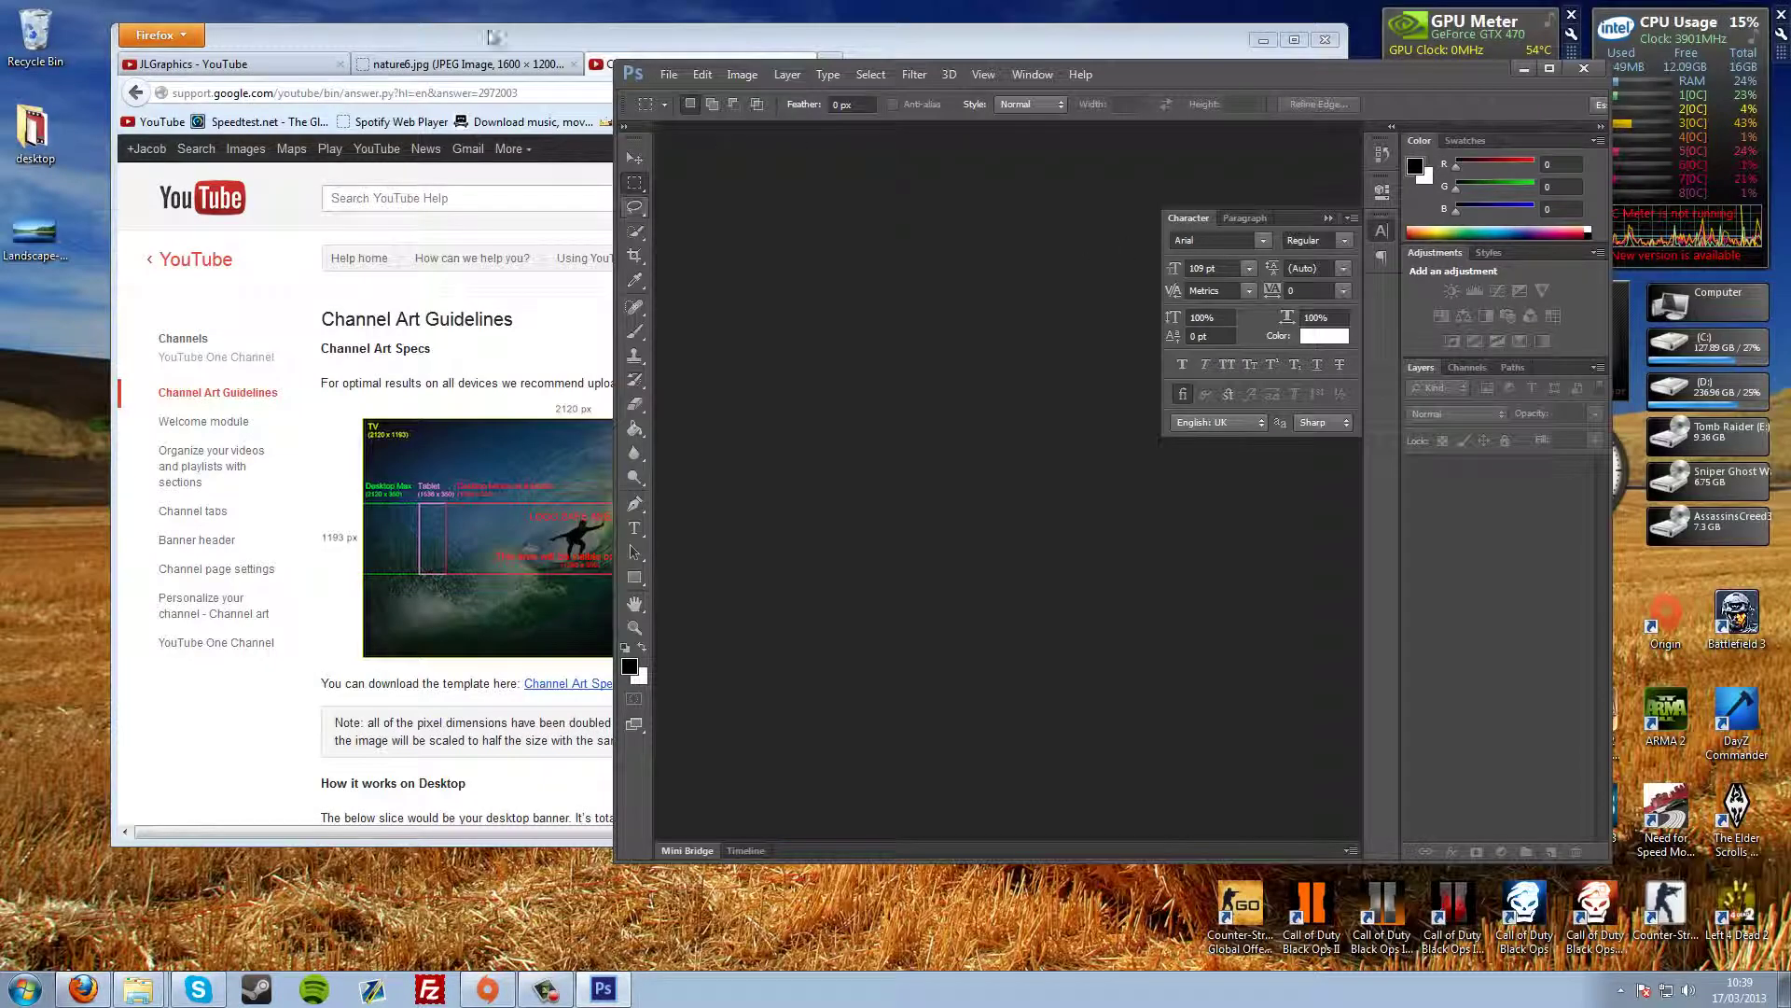
Create a new 2120 × 1193 pixel document at 72 pixels/inch in RGB with a white background and square pixels.
click(668, 74)
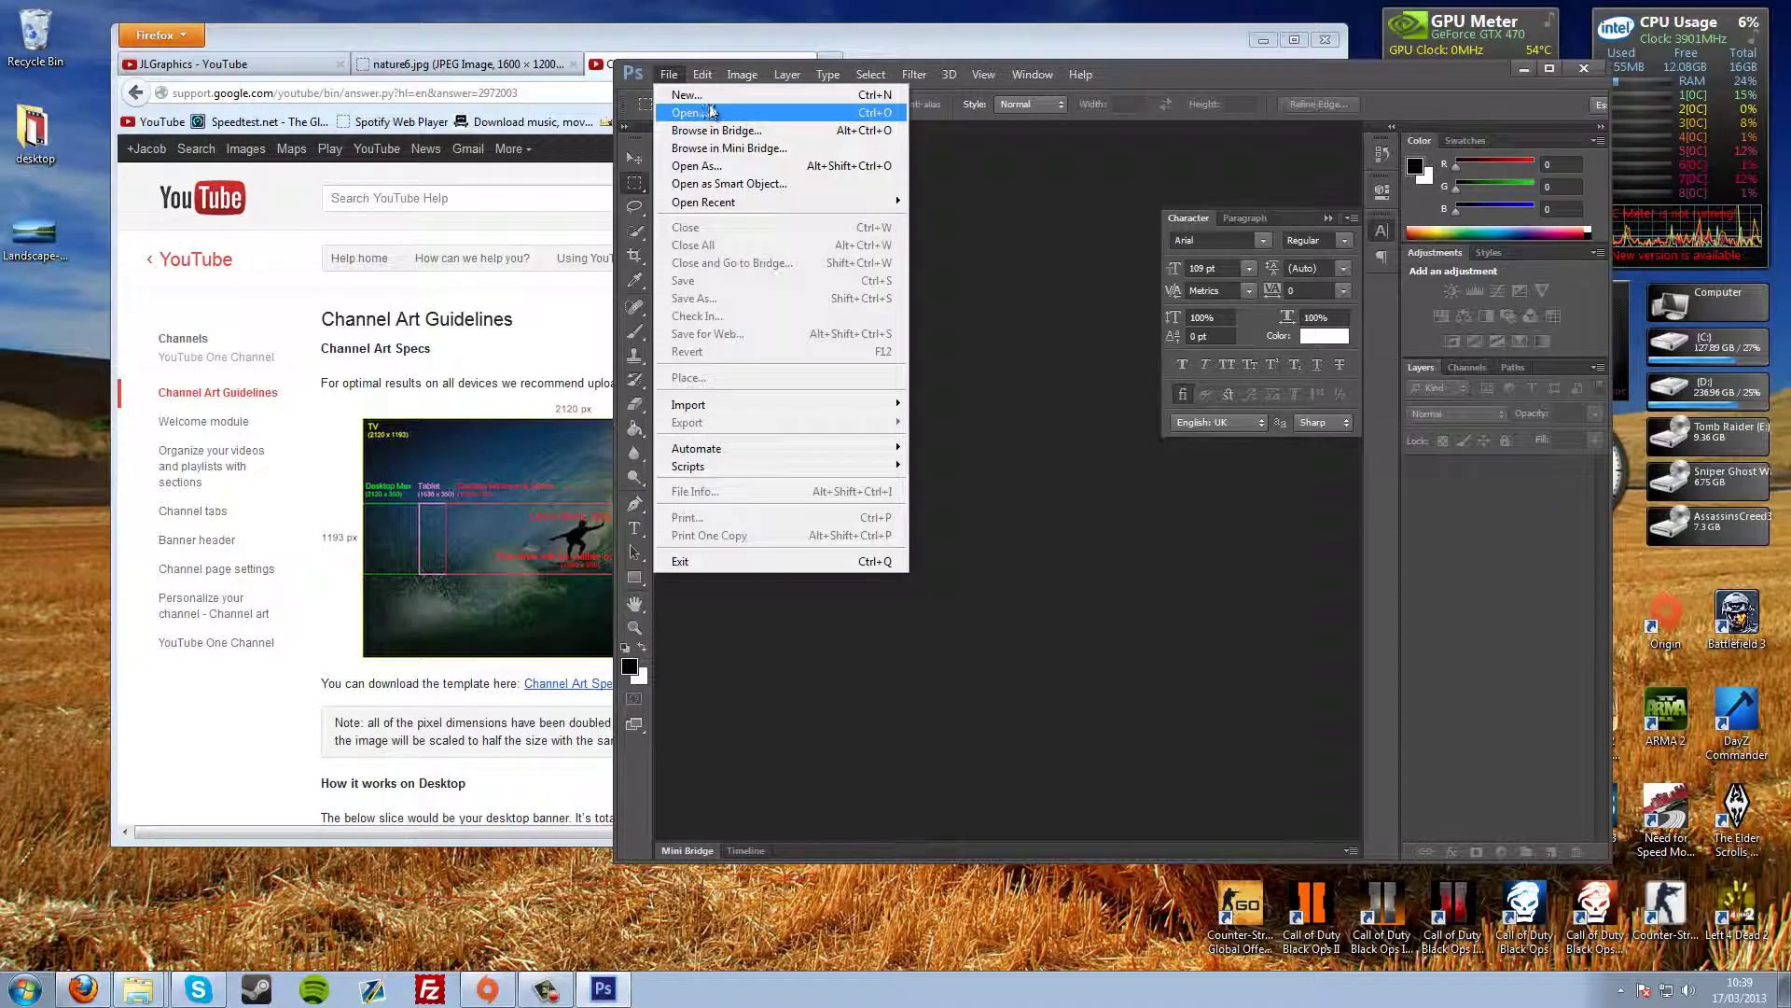
click(681, 96)
click(906, 325)
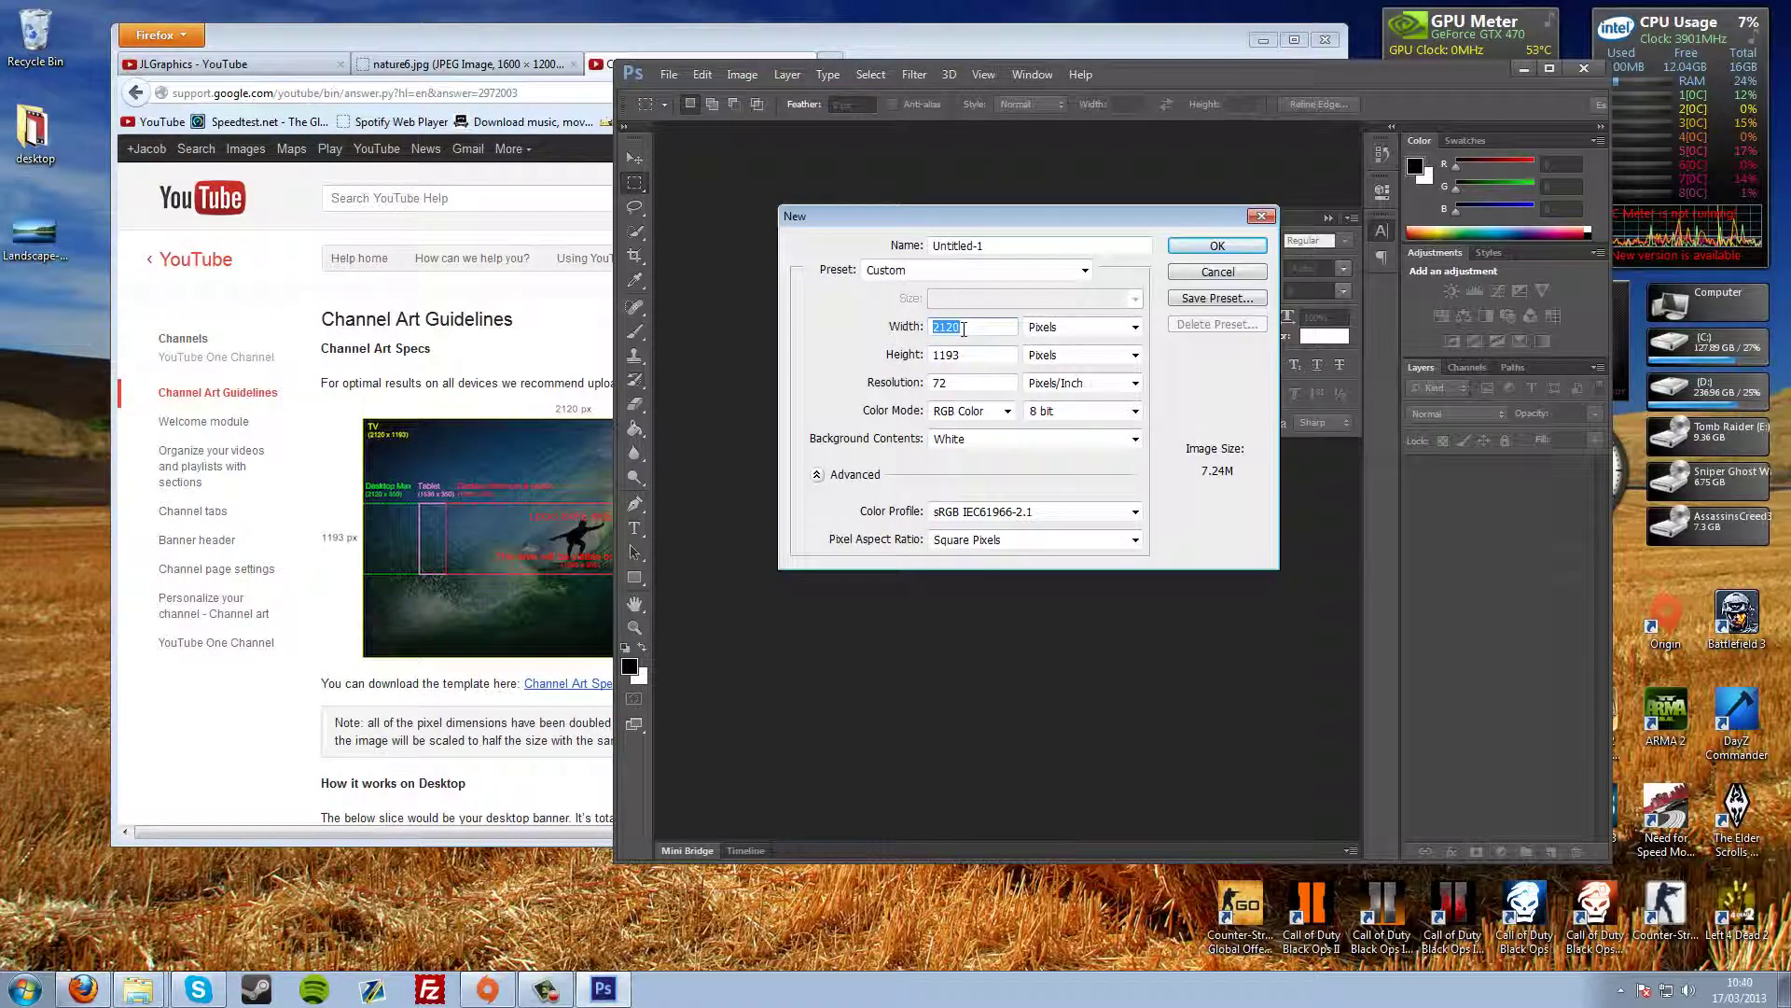
click(993, 383)
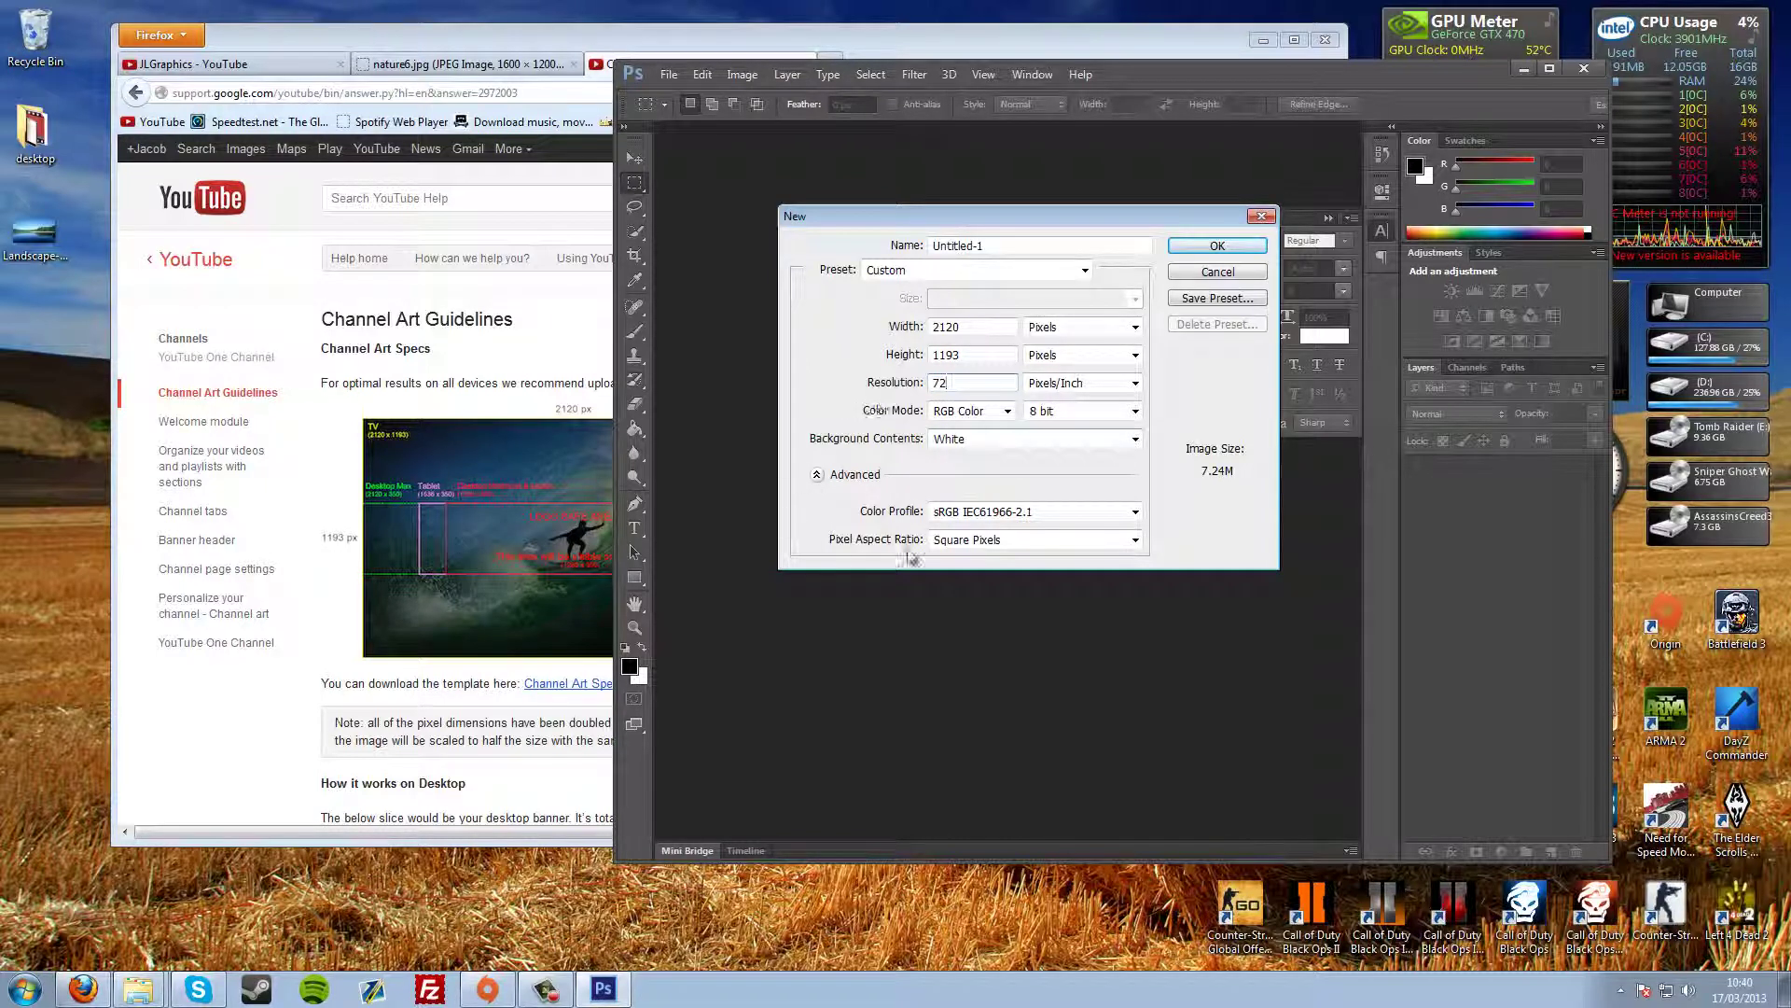
click(951, 540)
click(963, 543)
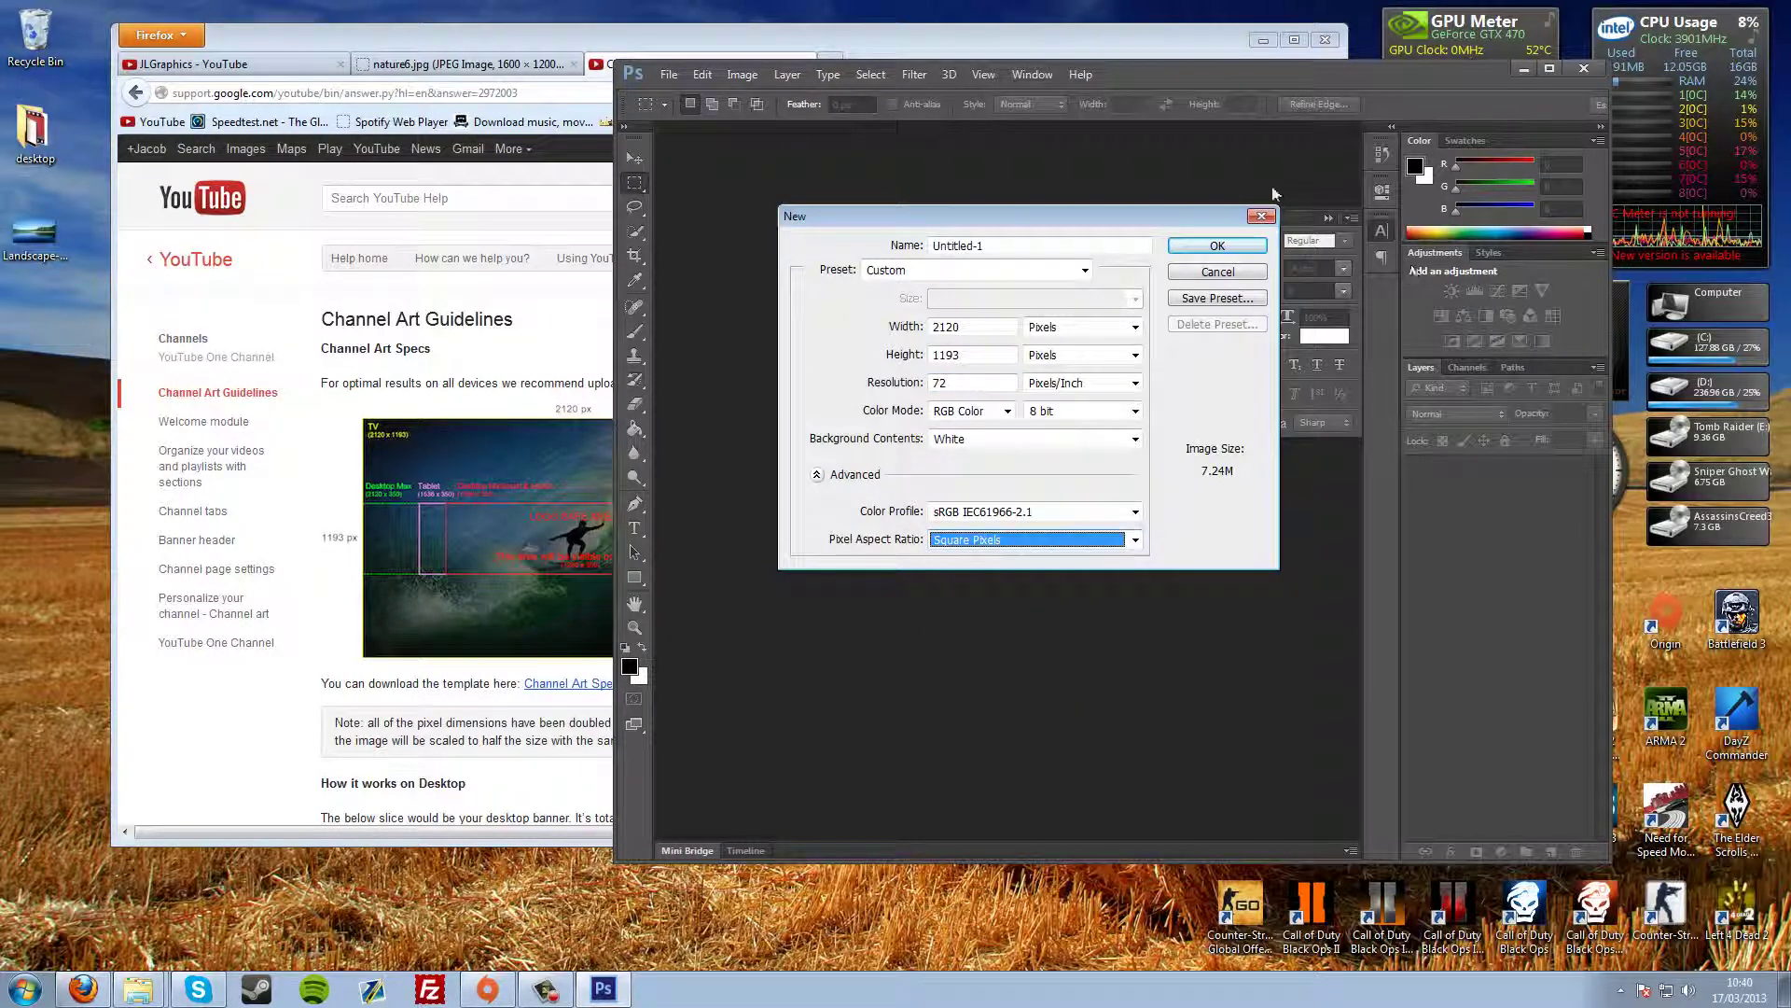
click(1217, 245)
Widen the Photoshop window, collapse the Character panel, and place the desktop landscape image scaled to fill the whole canvas.
drag(614, 245, 401, 245)
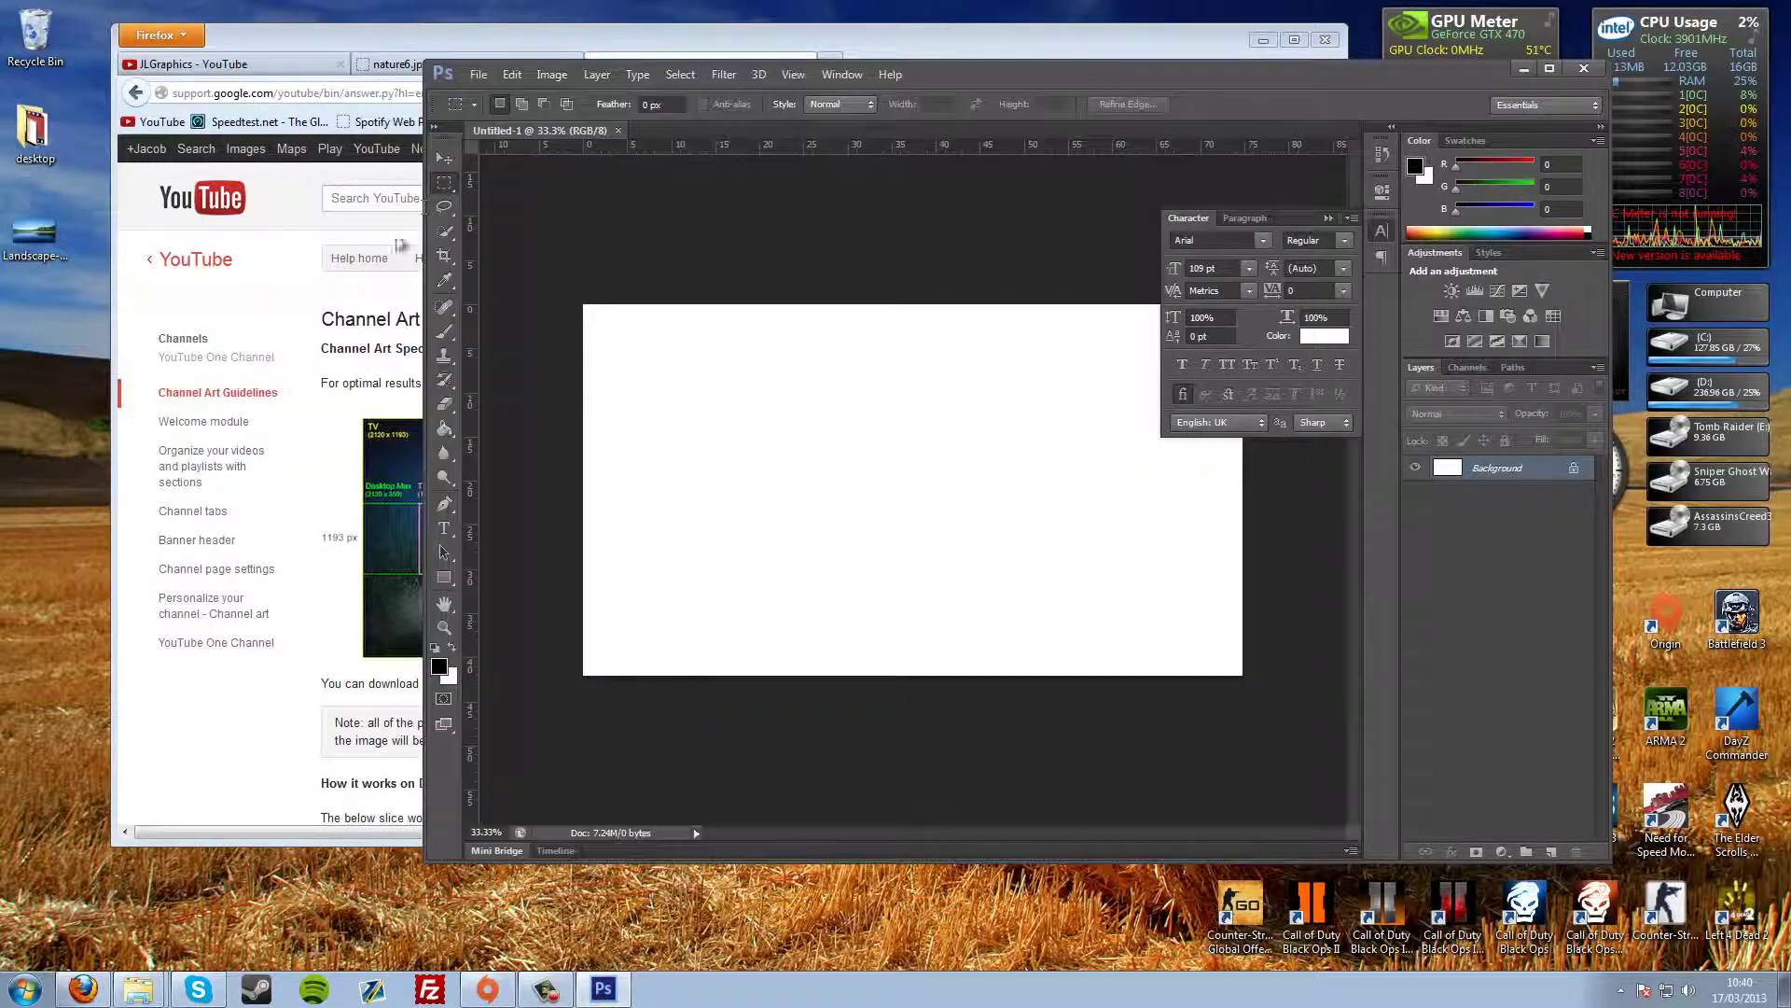
click(1328, 219)
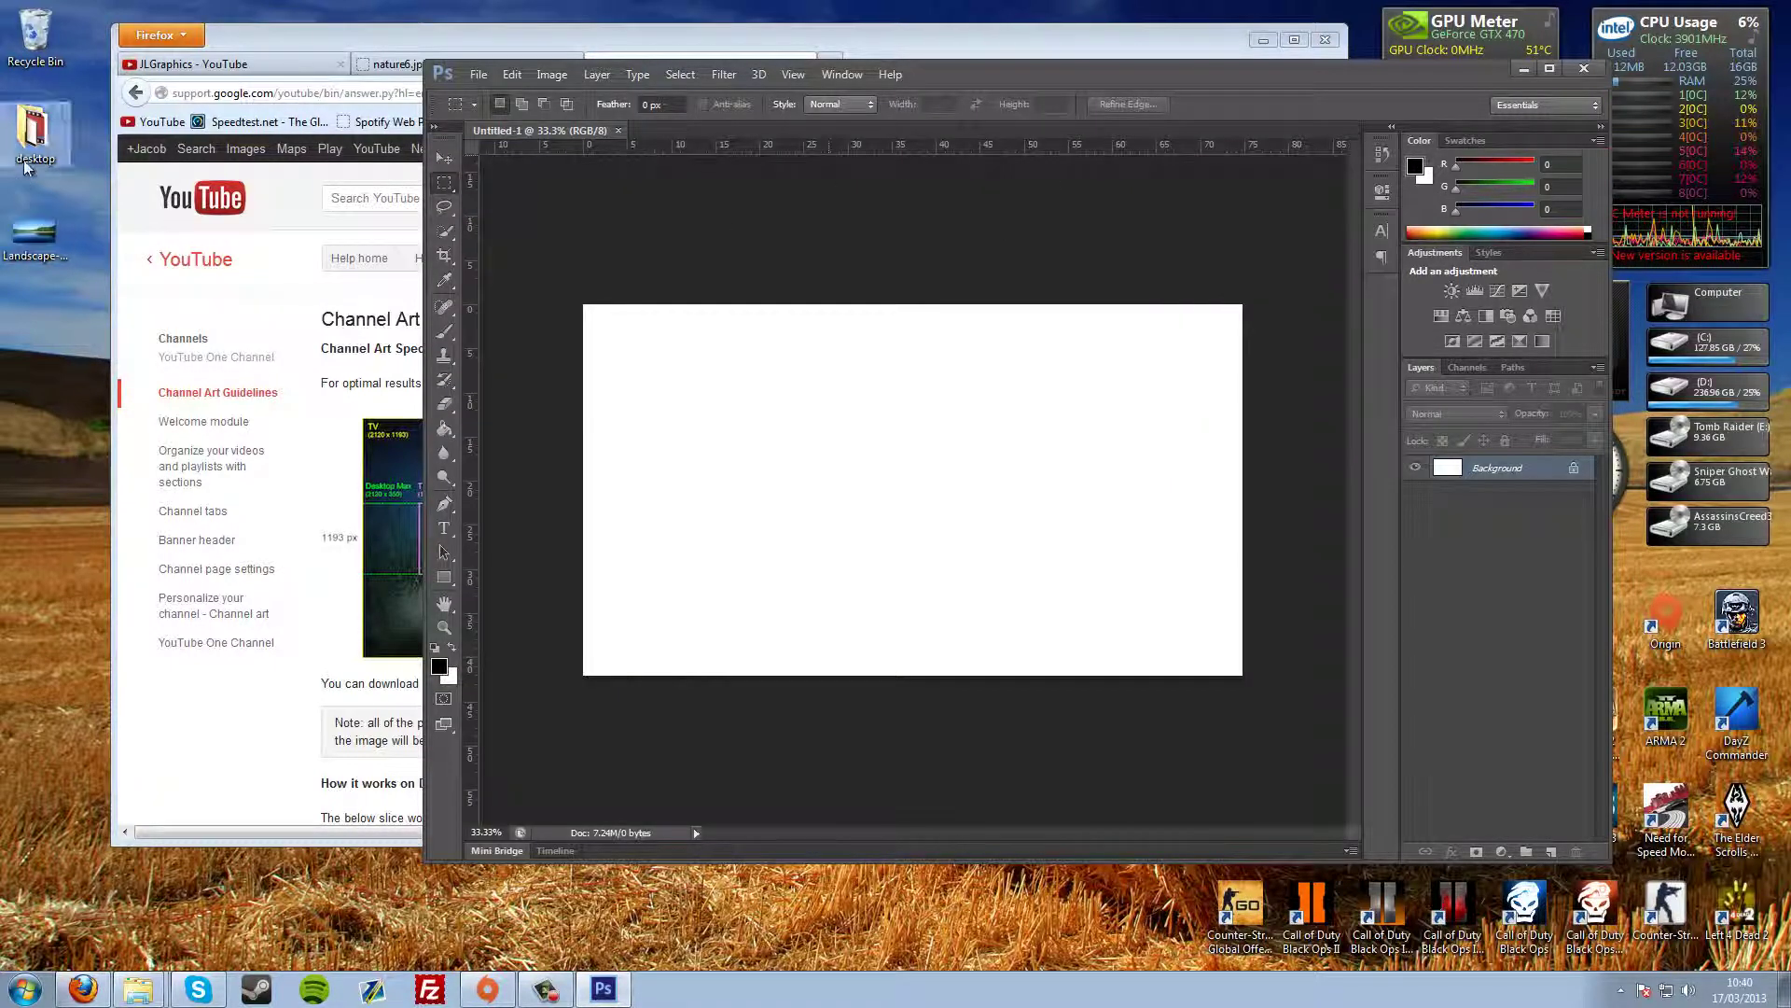
drag(89, 230, 816, 476)
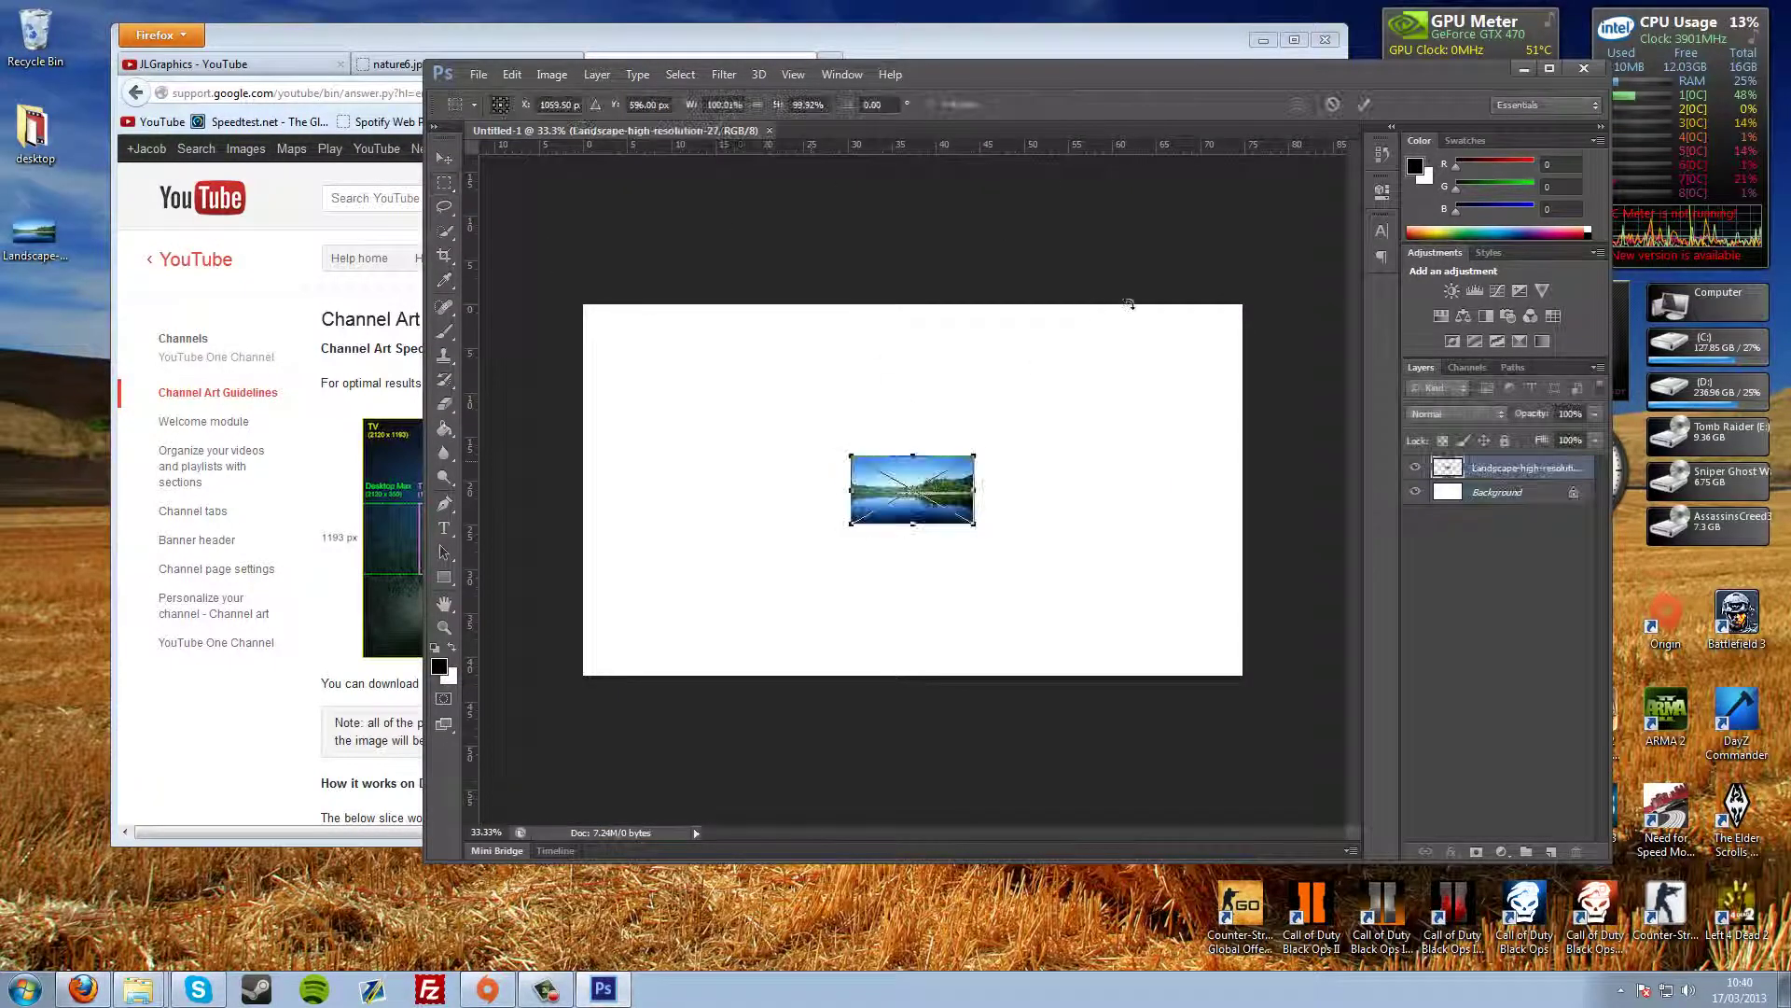
drag(1089, 403, 1268, 276)
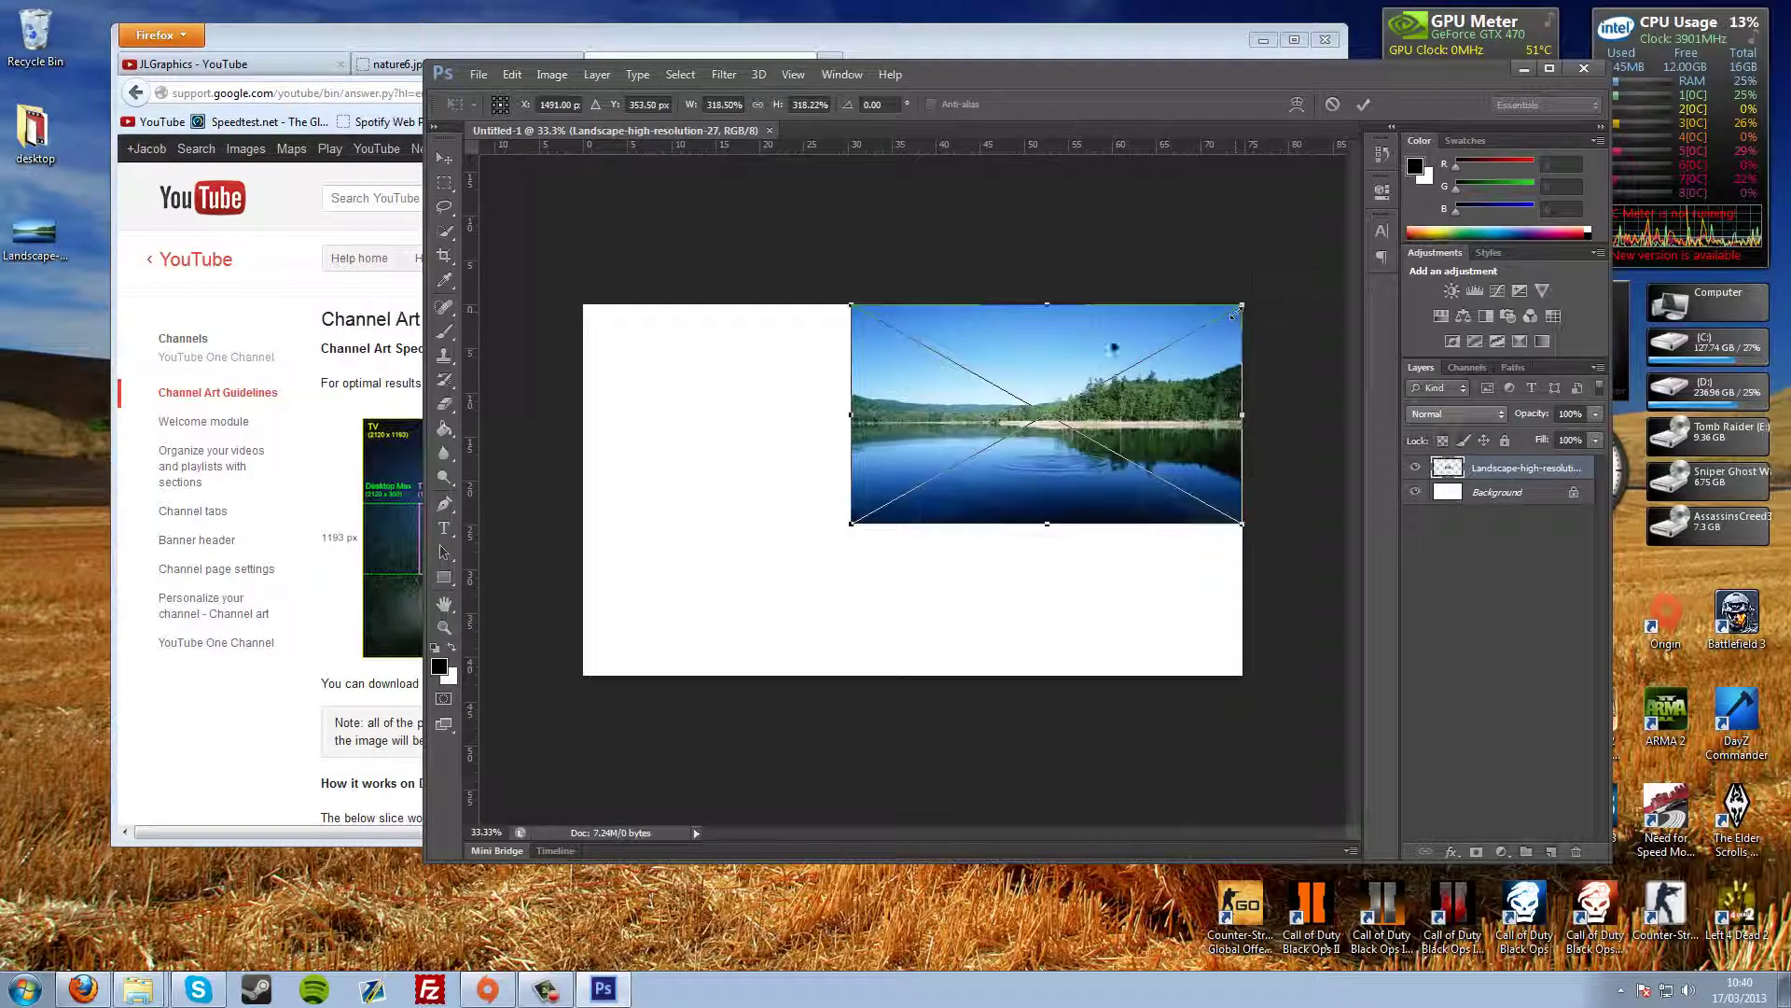
drag(854, 524, 586, 681)
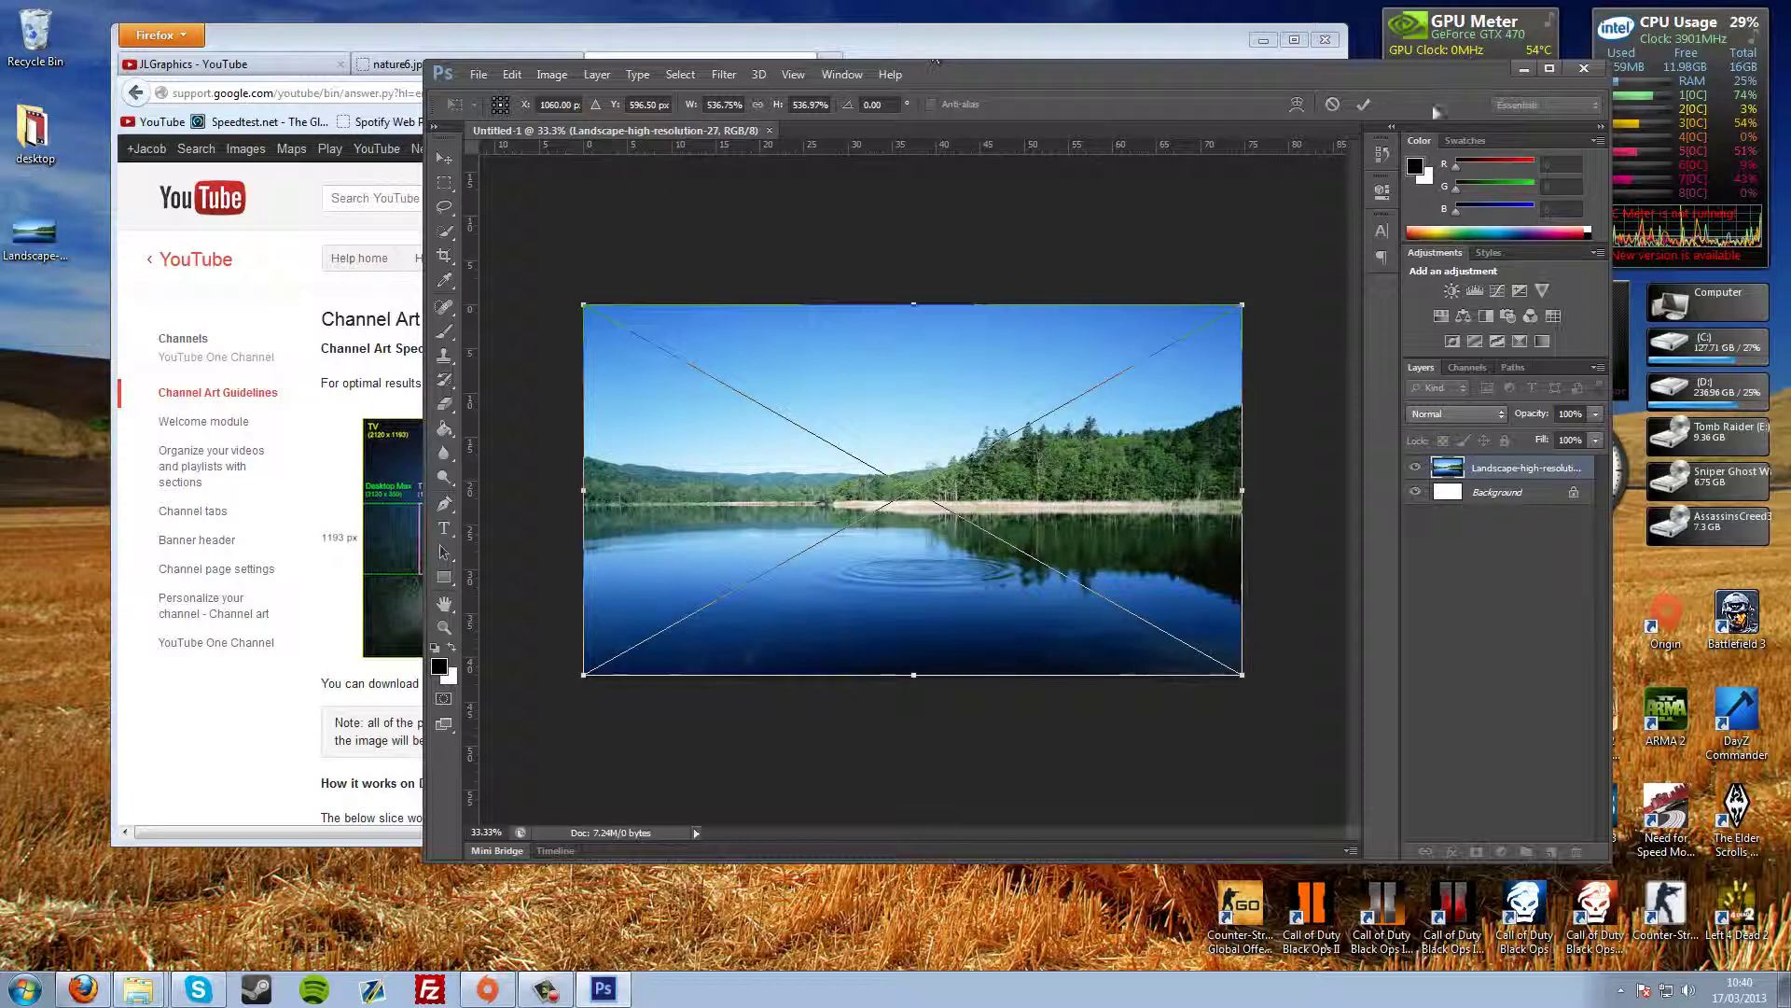
click(1364, 103)
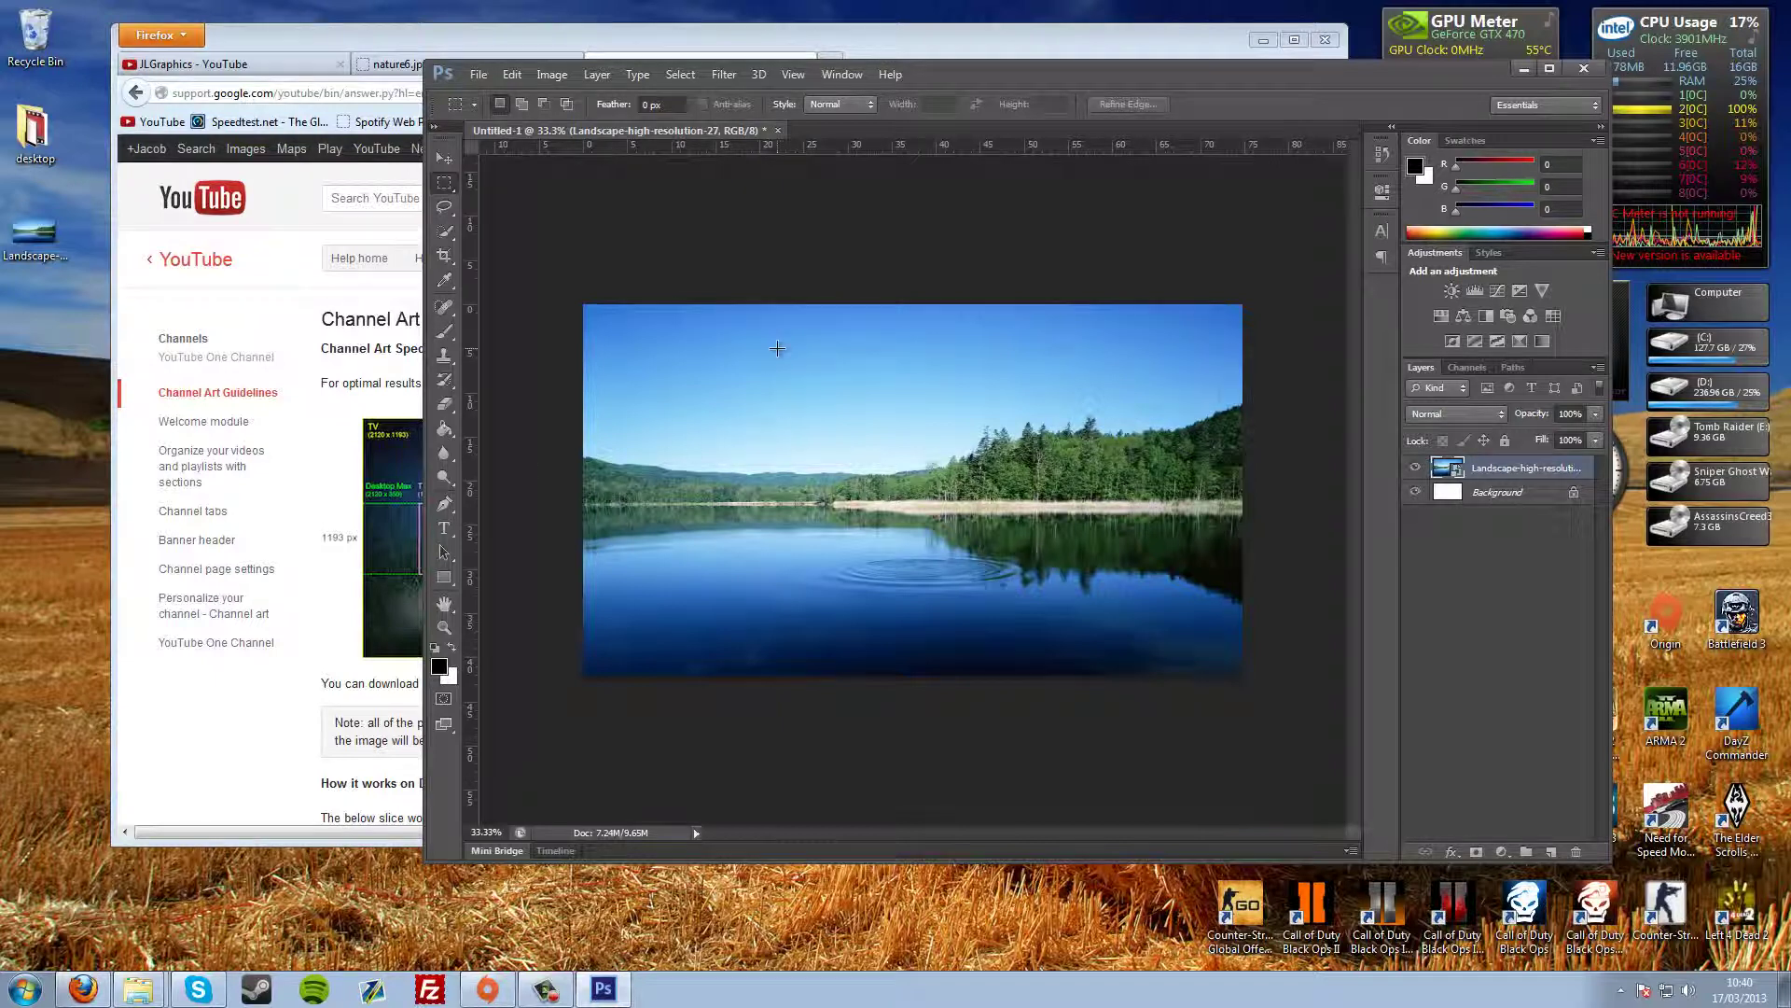
key(ctrl+t)
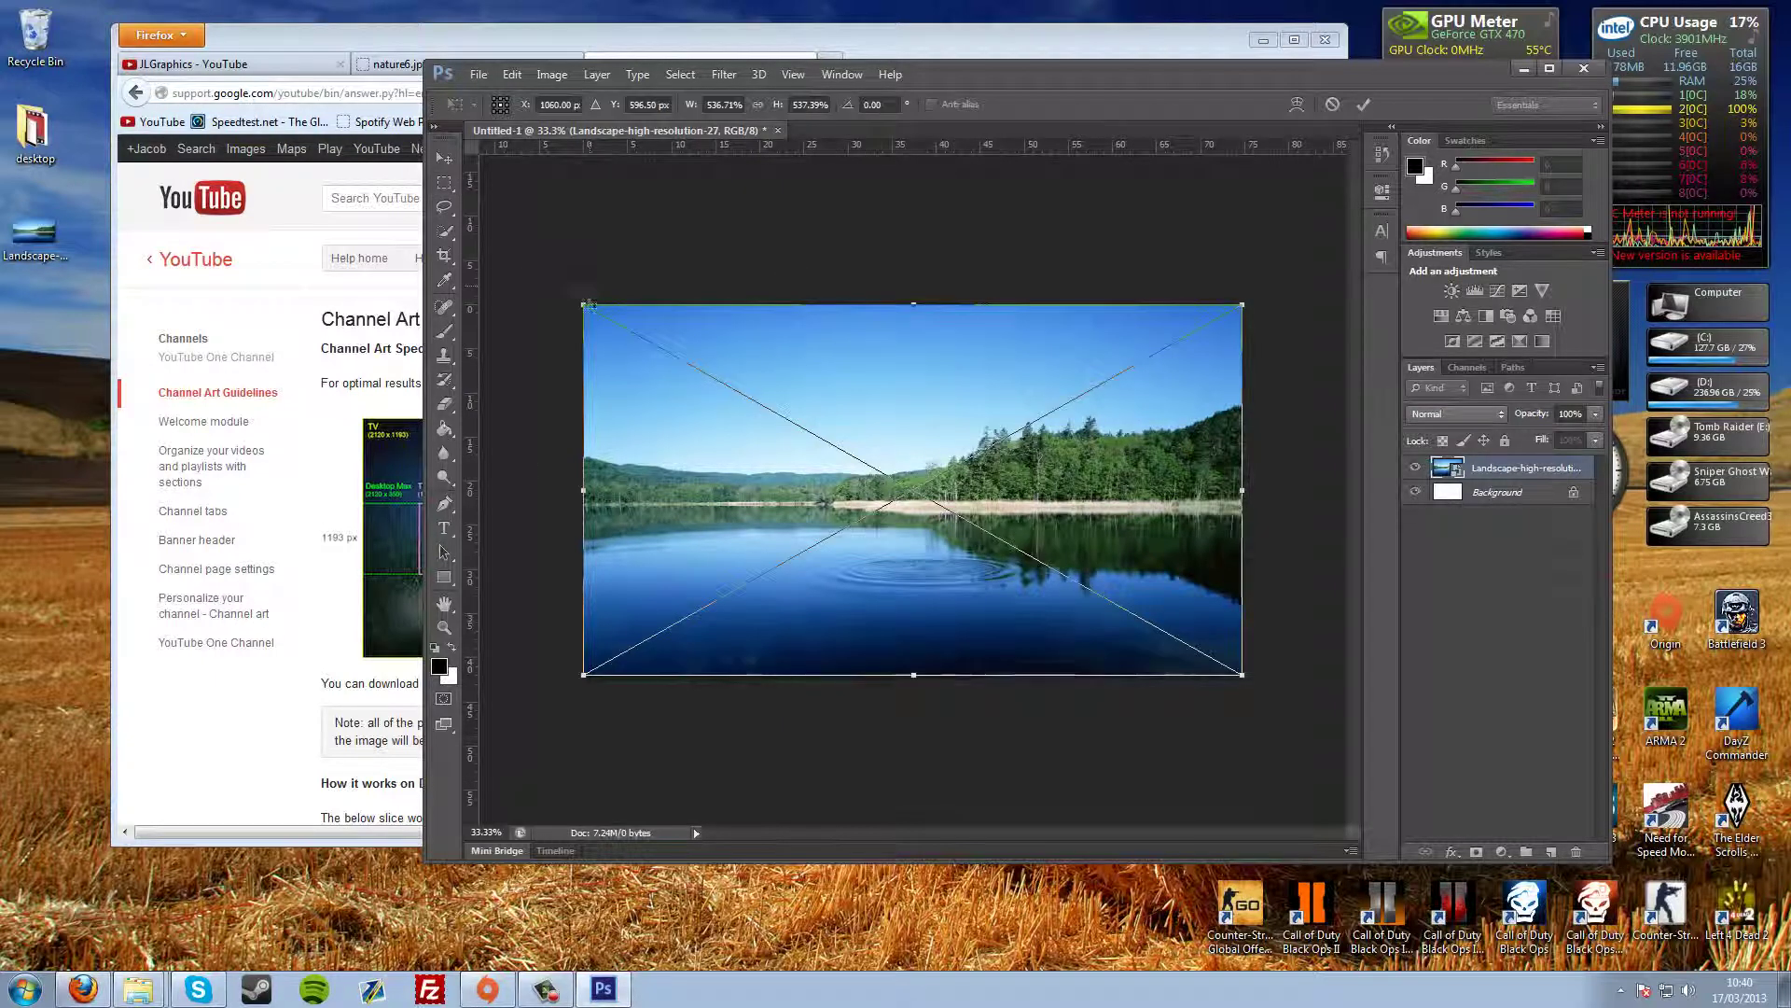
drag(588, 305, 531, 224)
drag(736, 332, 746, 402)
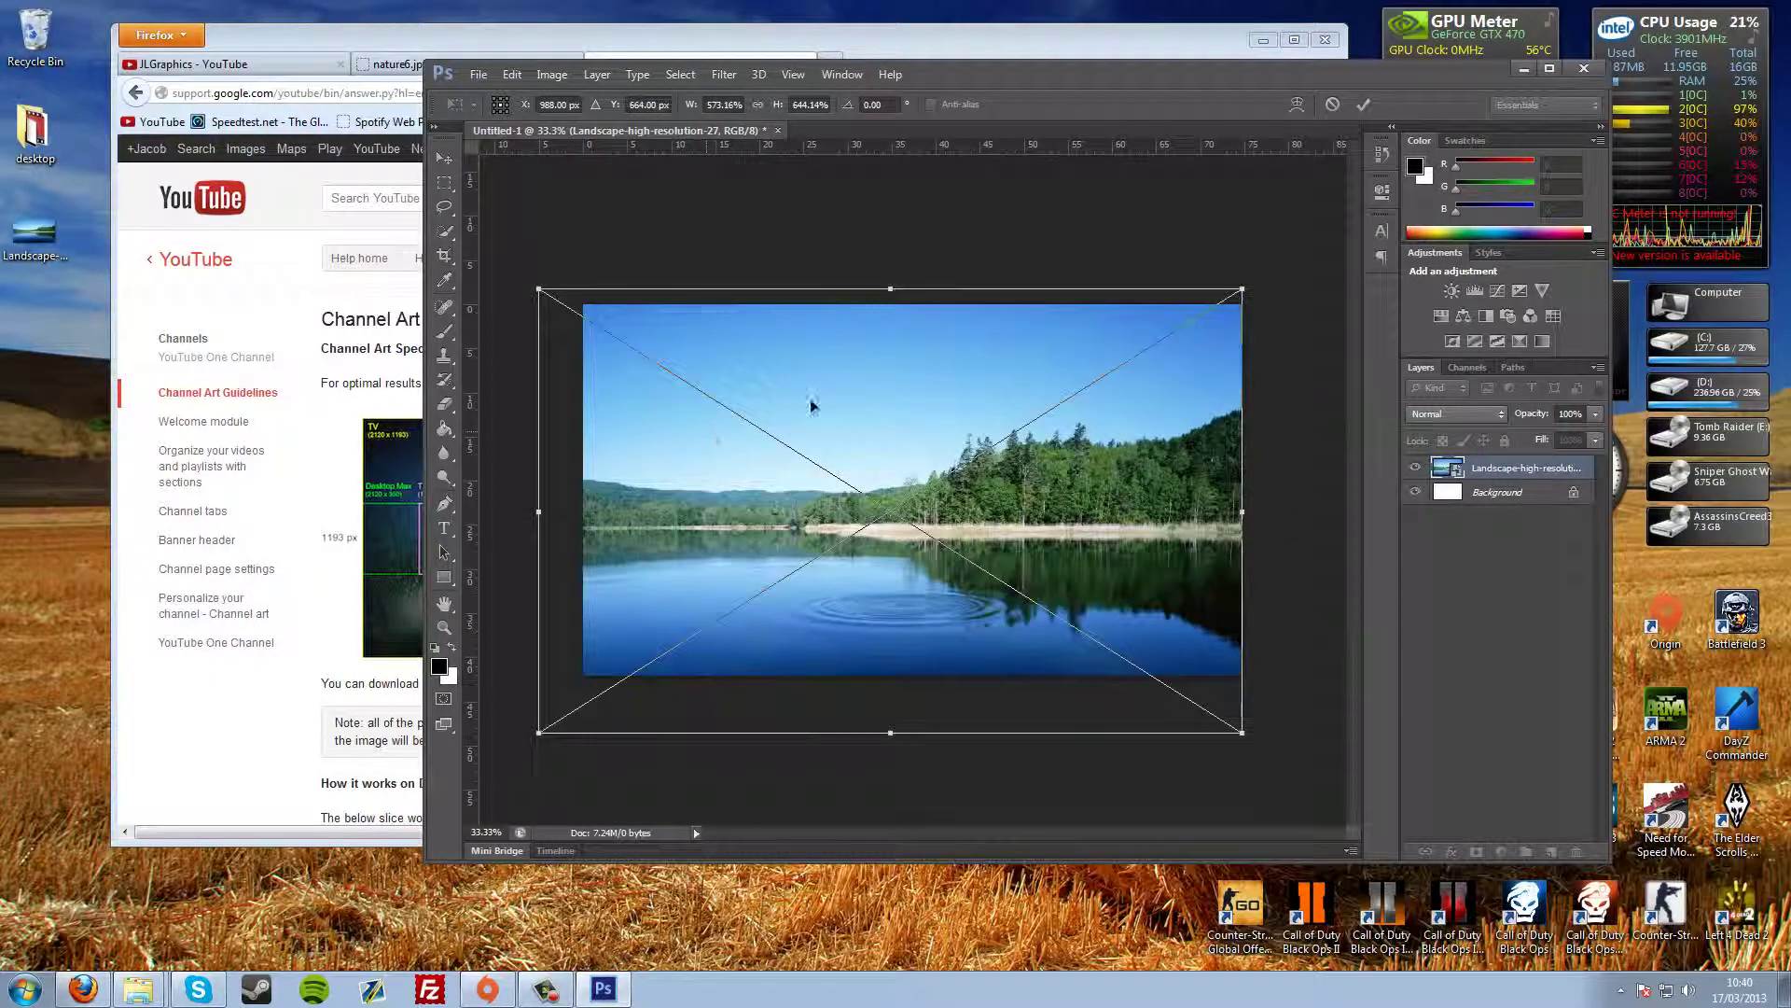
key(Return)
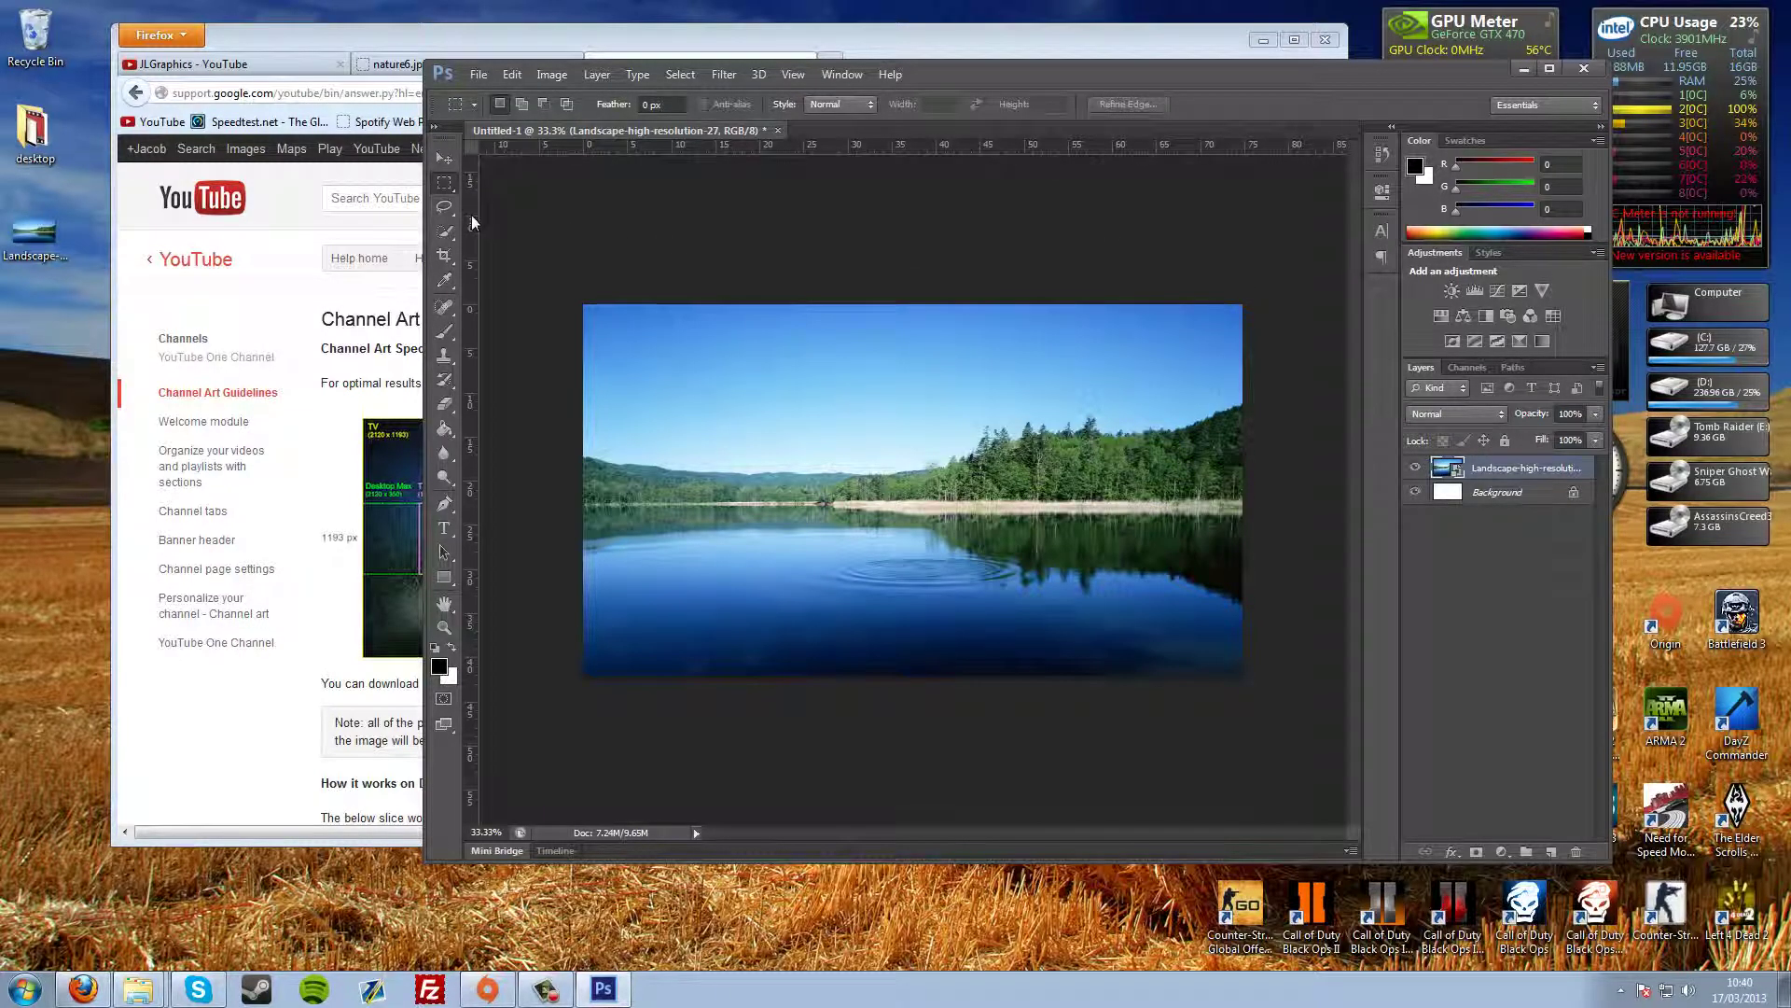
Switch to Firefox, examine how the channel page's banner responds to different browser window widths, and reopen the Channel Art Guidelines.
click(233, 64)
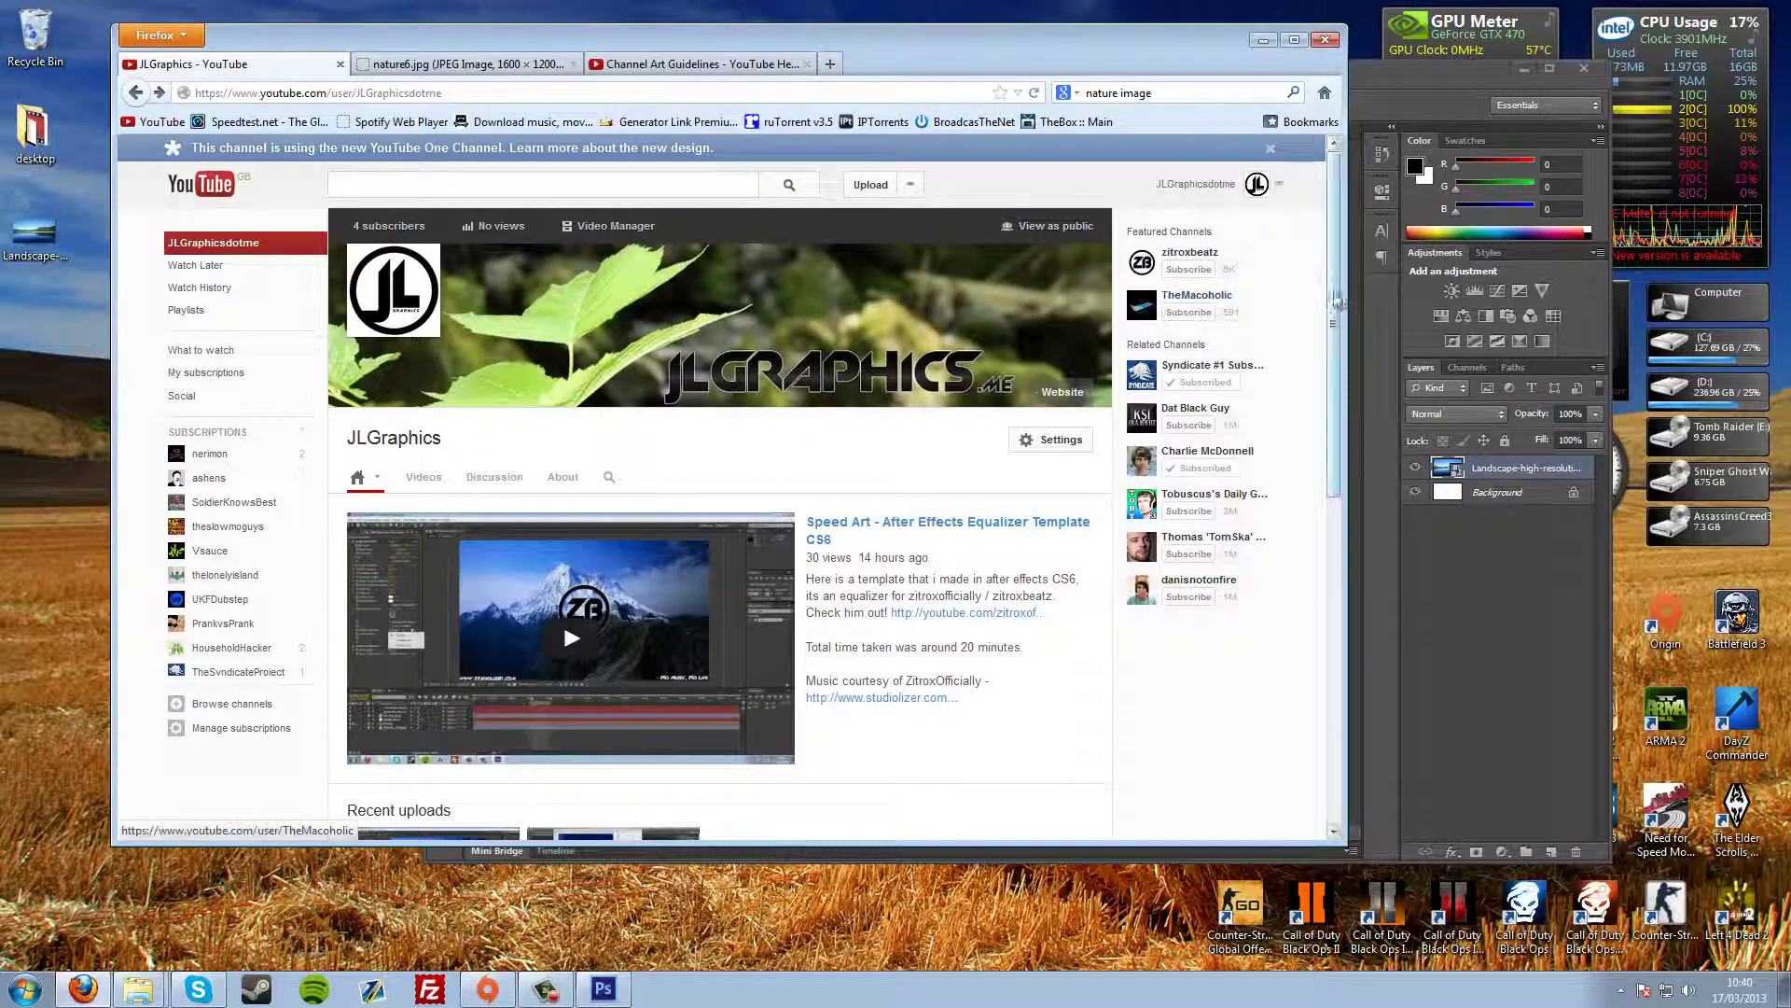
key(alt+Tab)
key(alt+Tab)
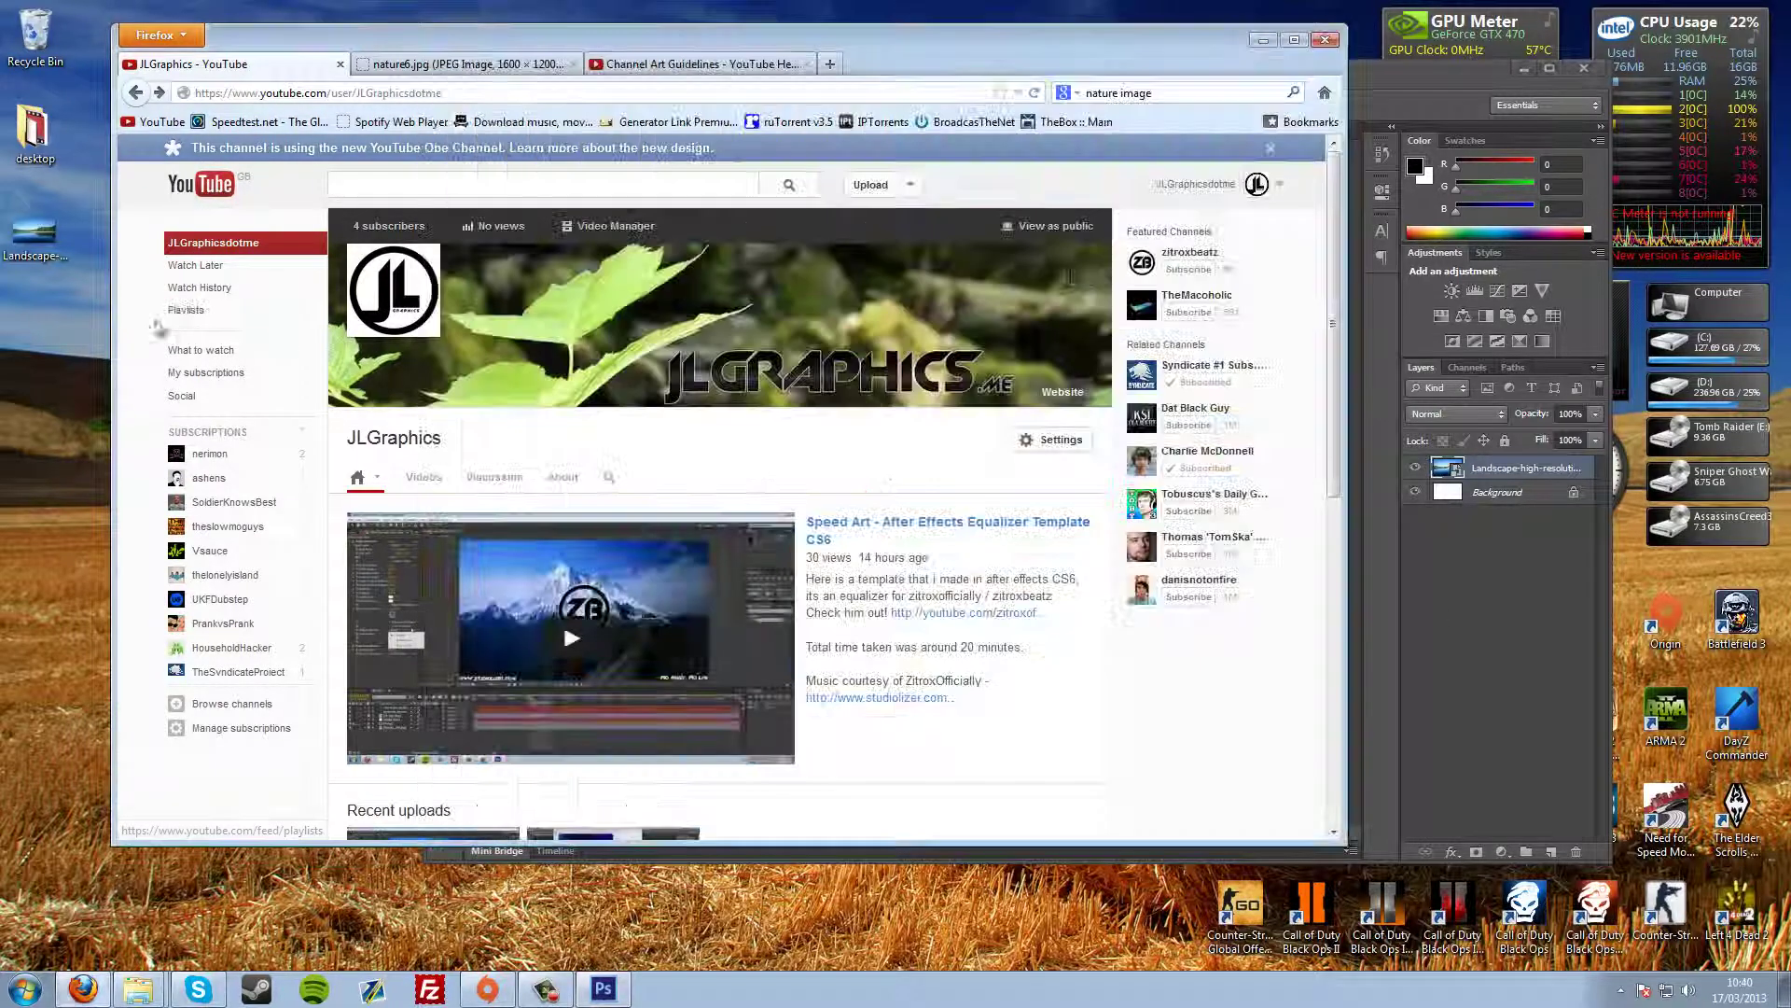
drag(1347, 314, 1042, 314)
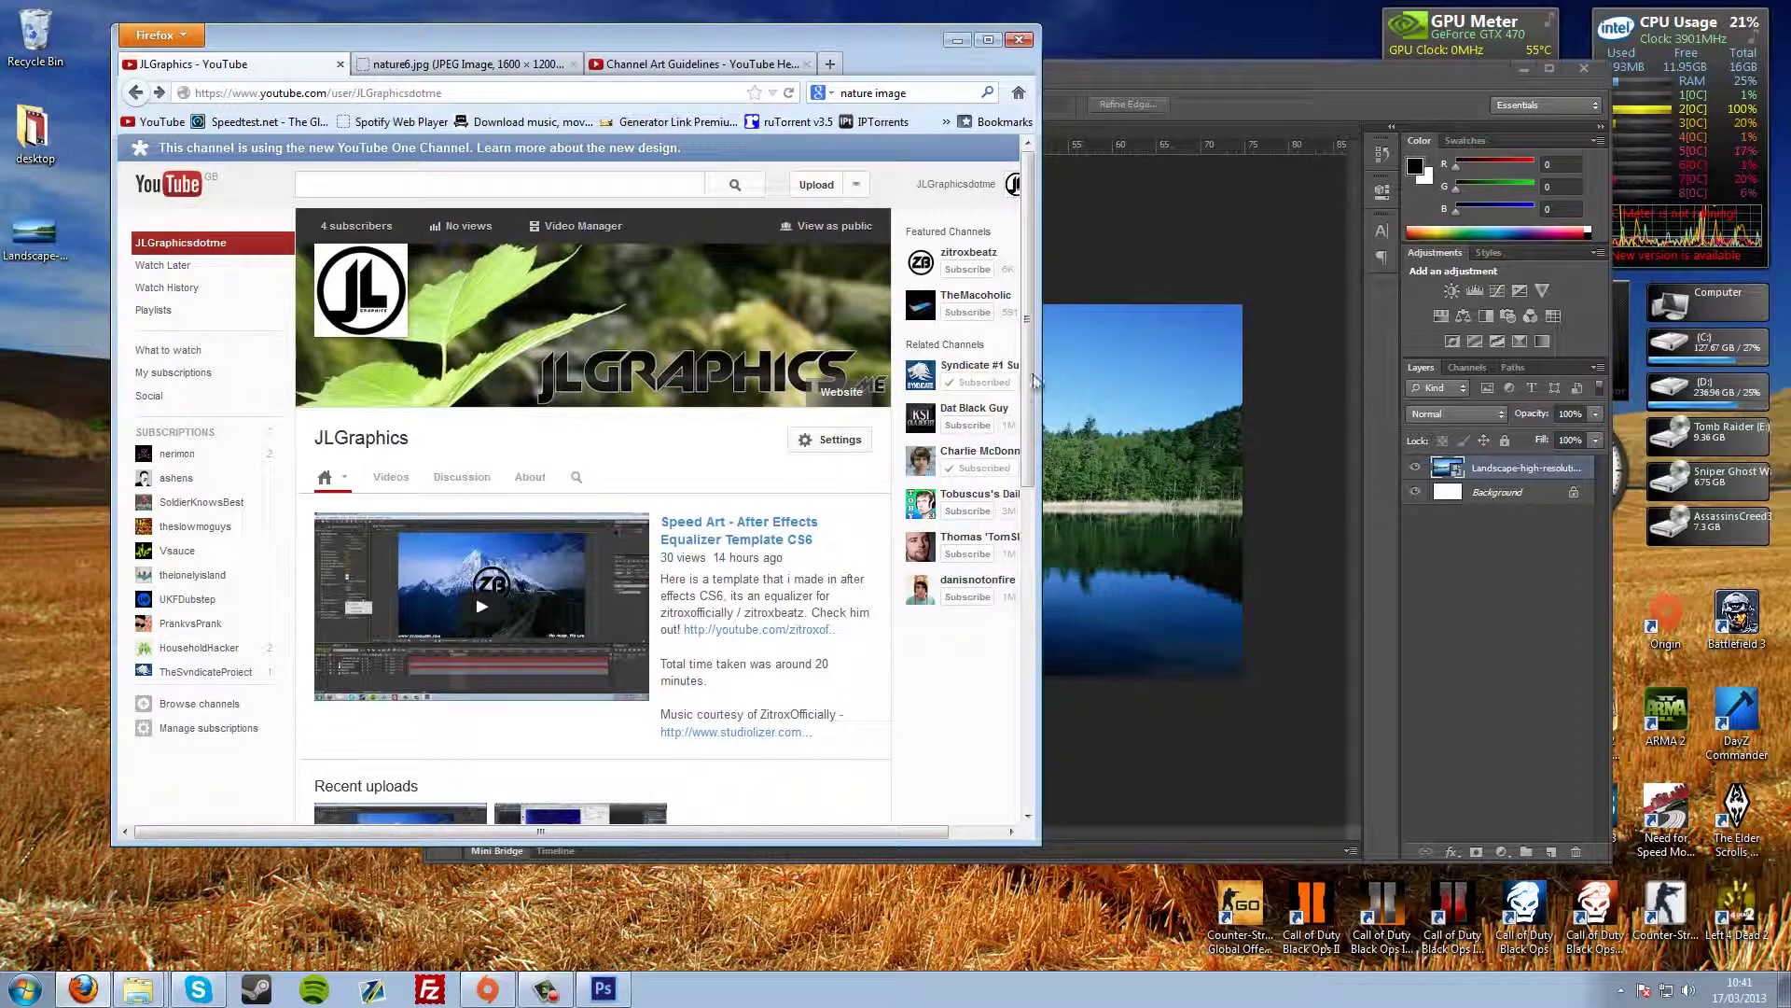
drag(1042, 382, 1126, 541)
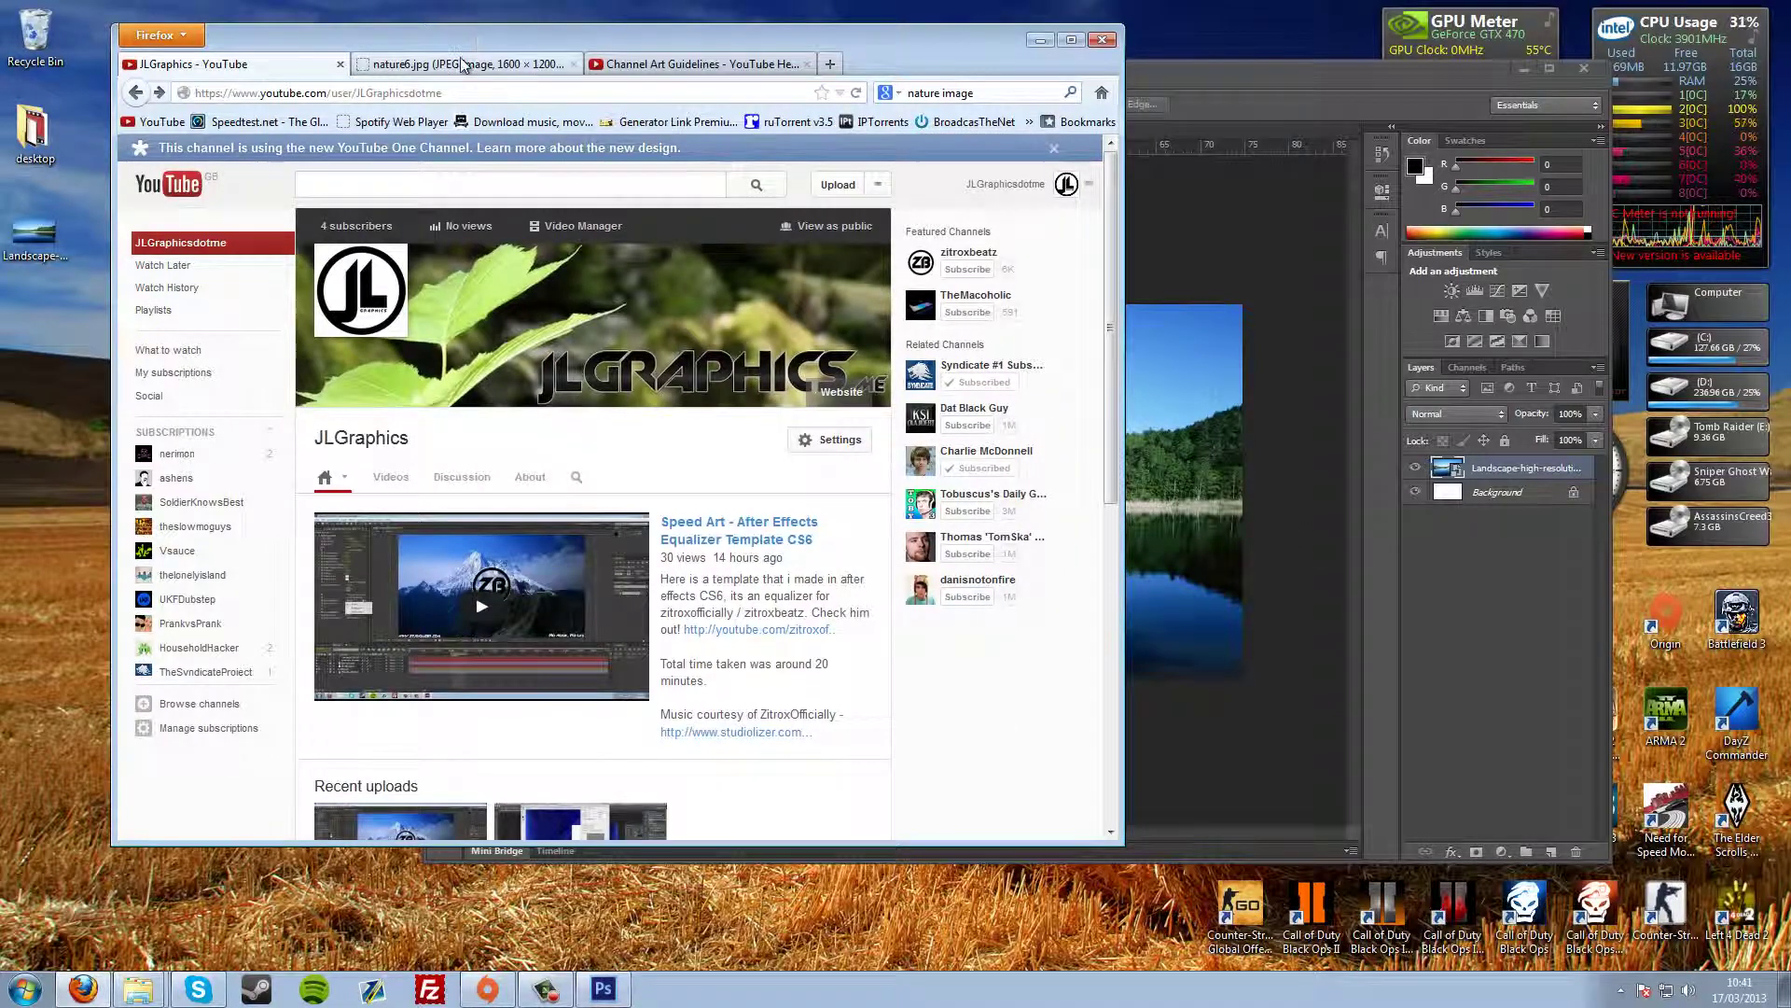
click(469, 62)
click(616, 67)
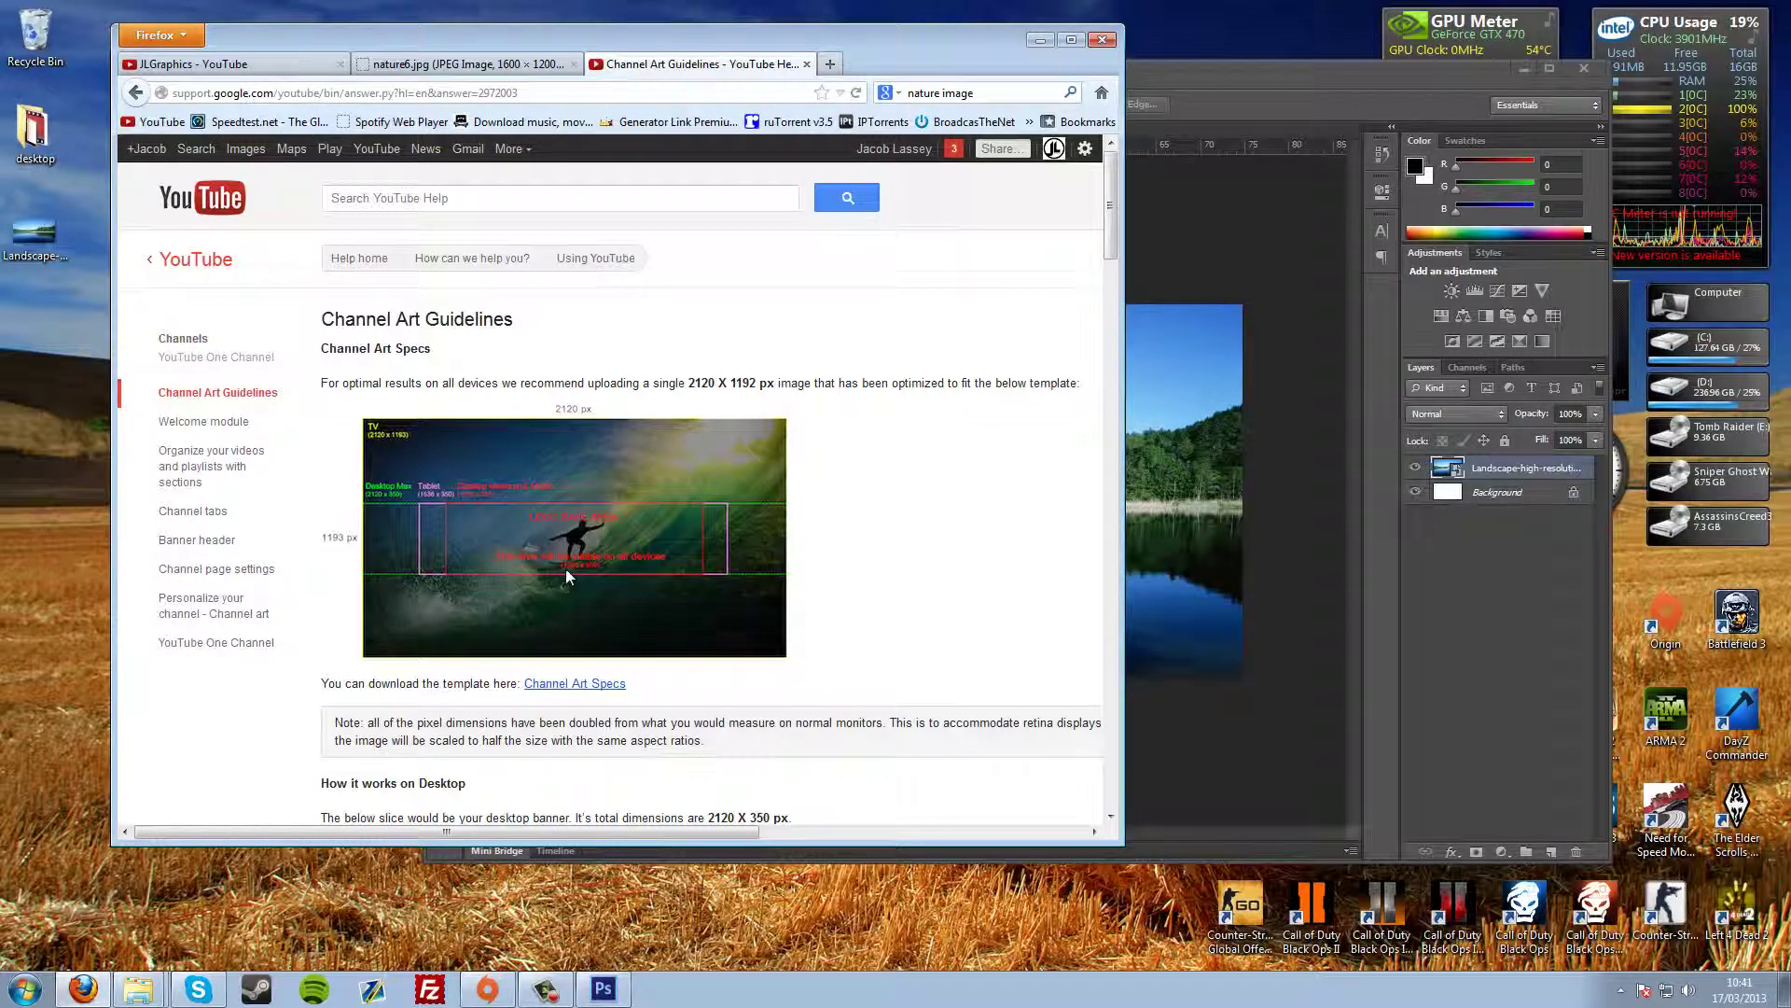
Back in Photoshop, shift the window away from the guidelines and add a black 1280 × 350 px rectangle shape over the landscape.
click(1418, 588)
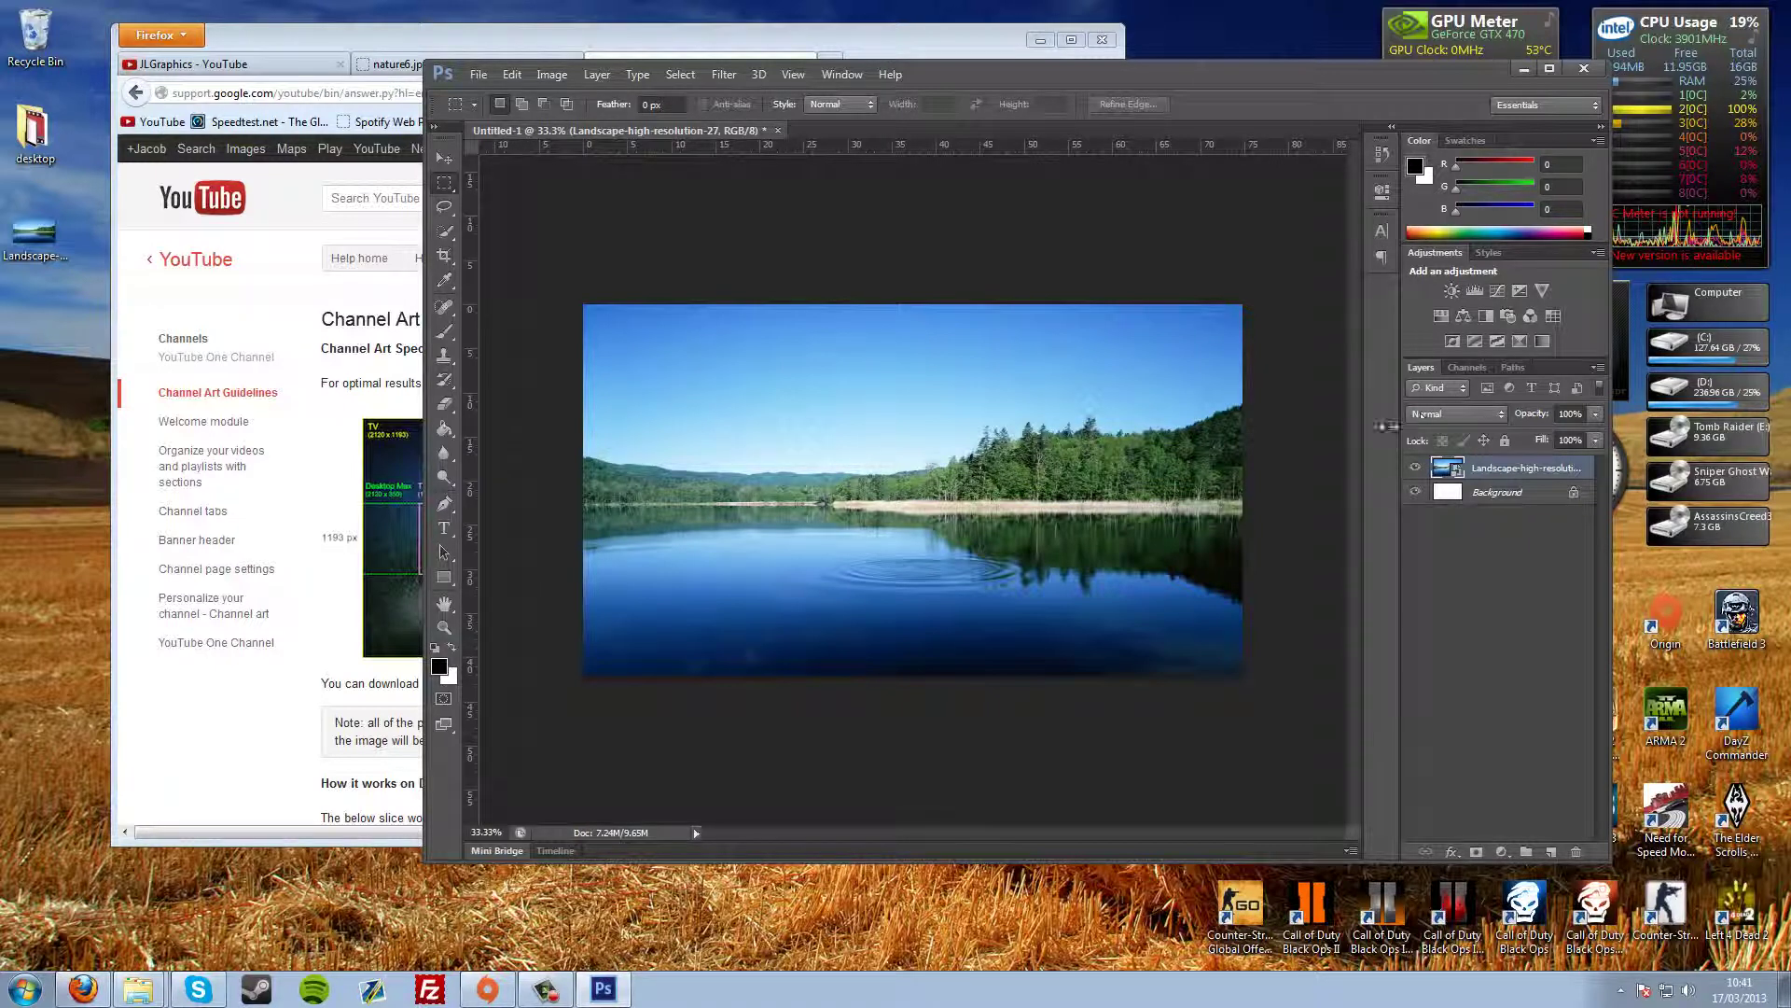
click(444, 577)
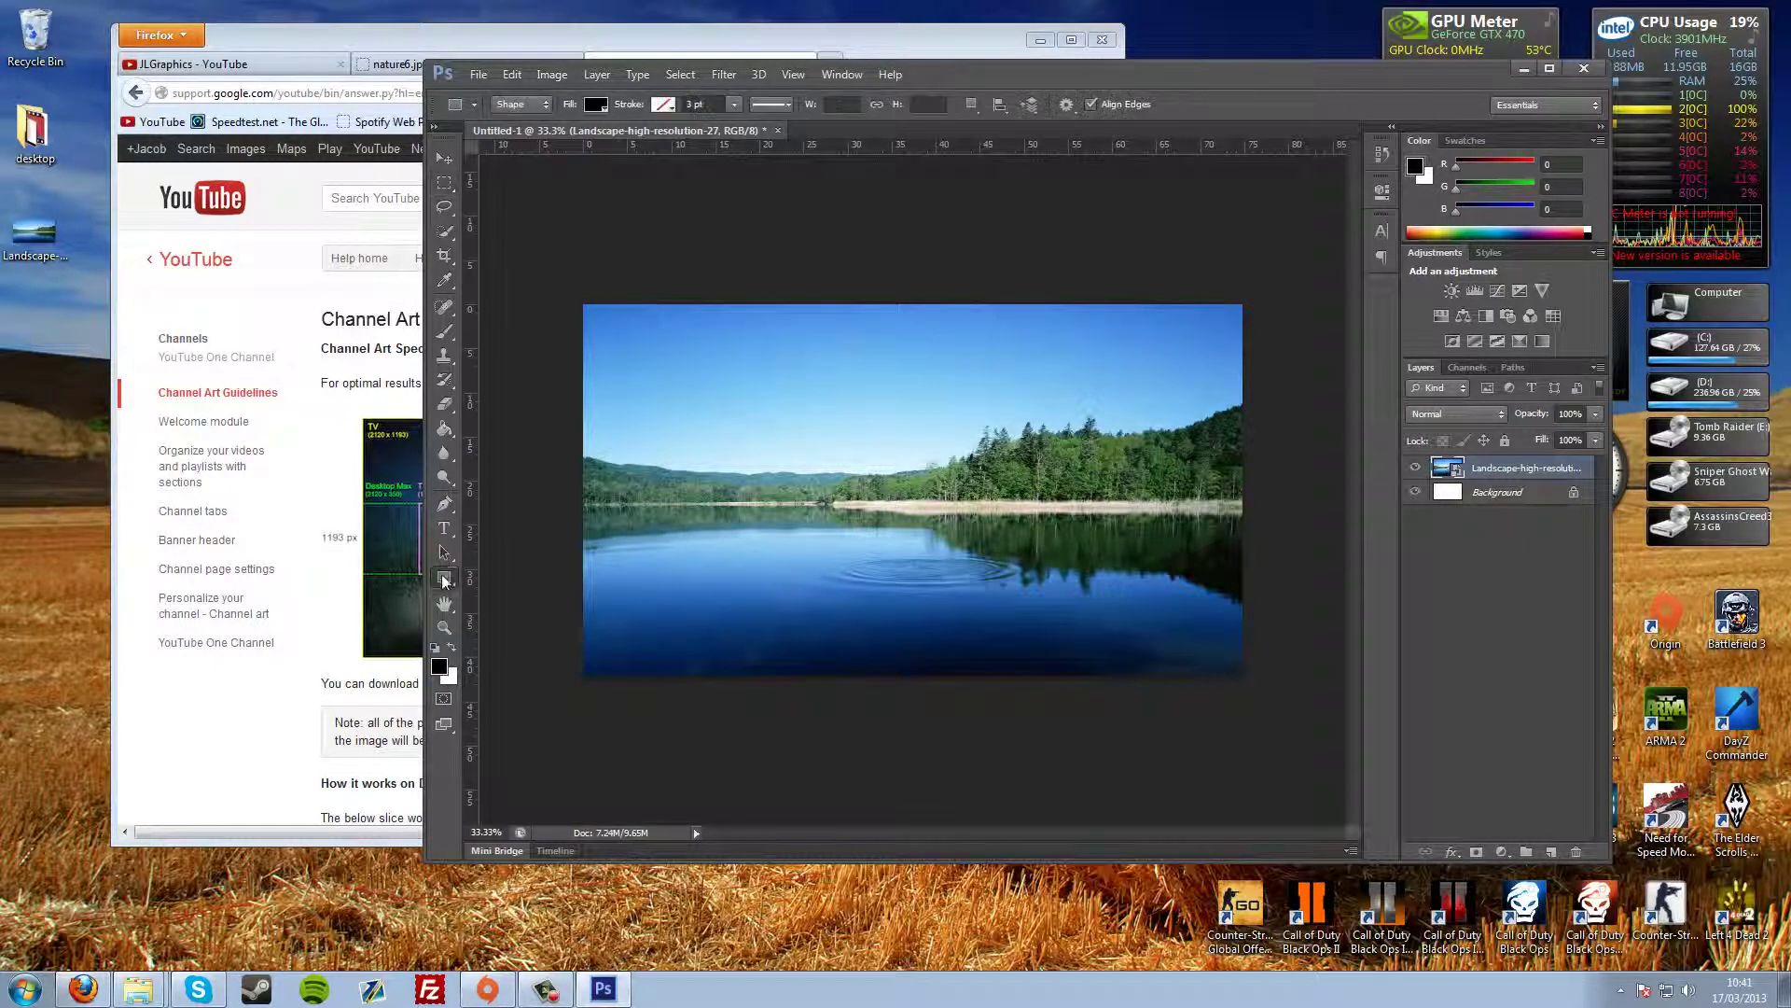
drag(933, 74, 1167, 61)
mouse_move(1385, 42)
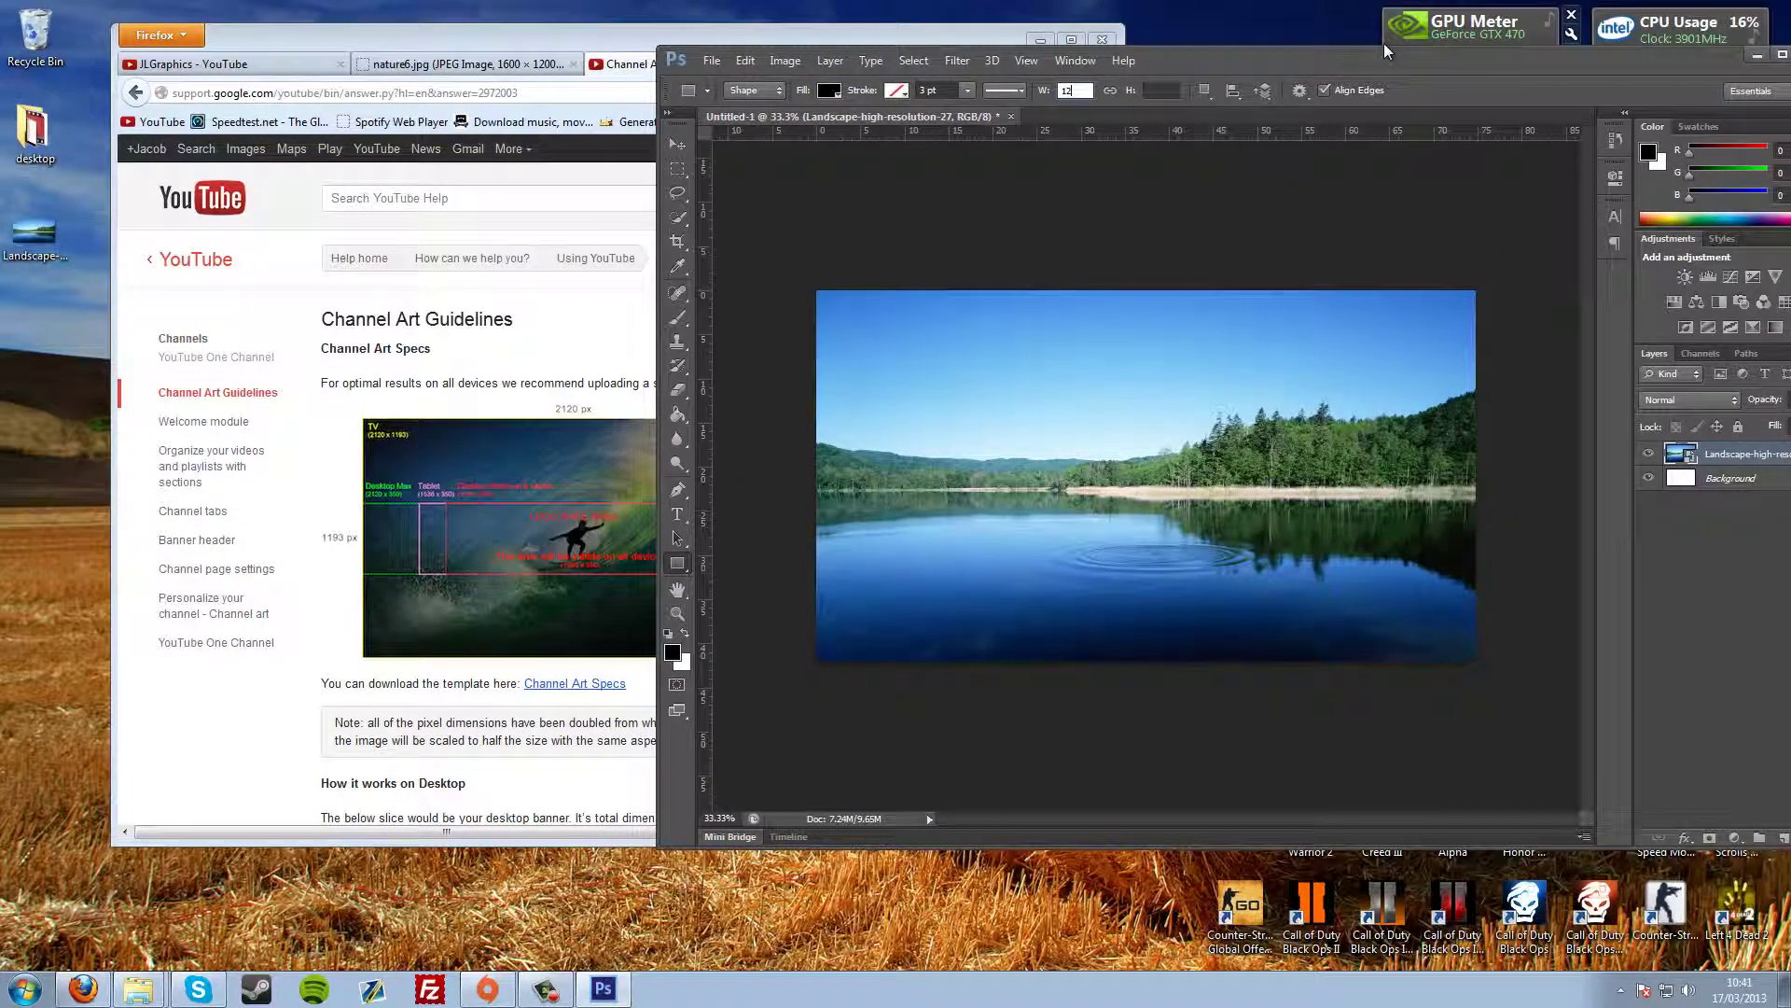
text(0)
click(1153, 91)
text(350)
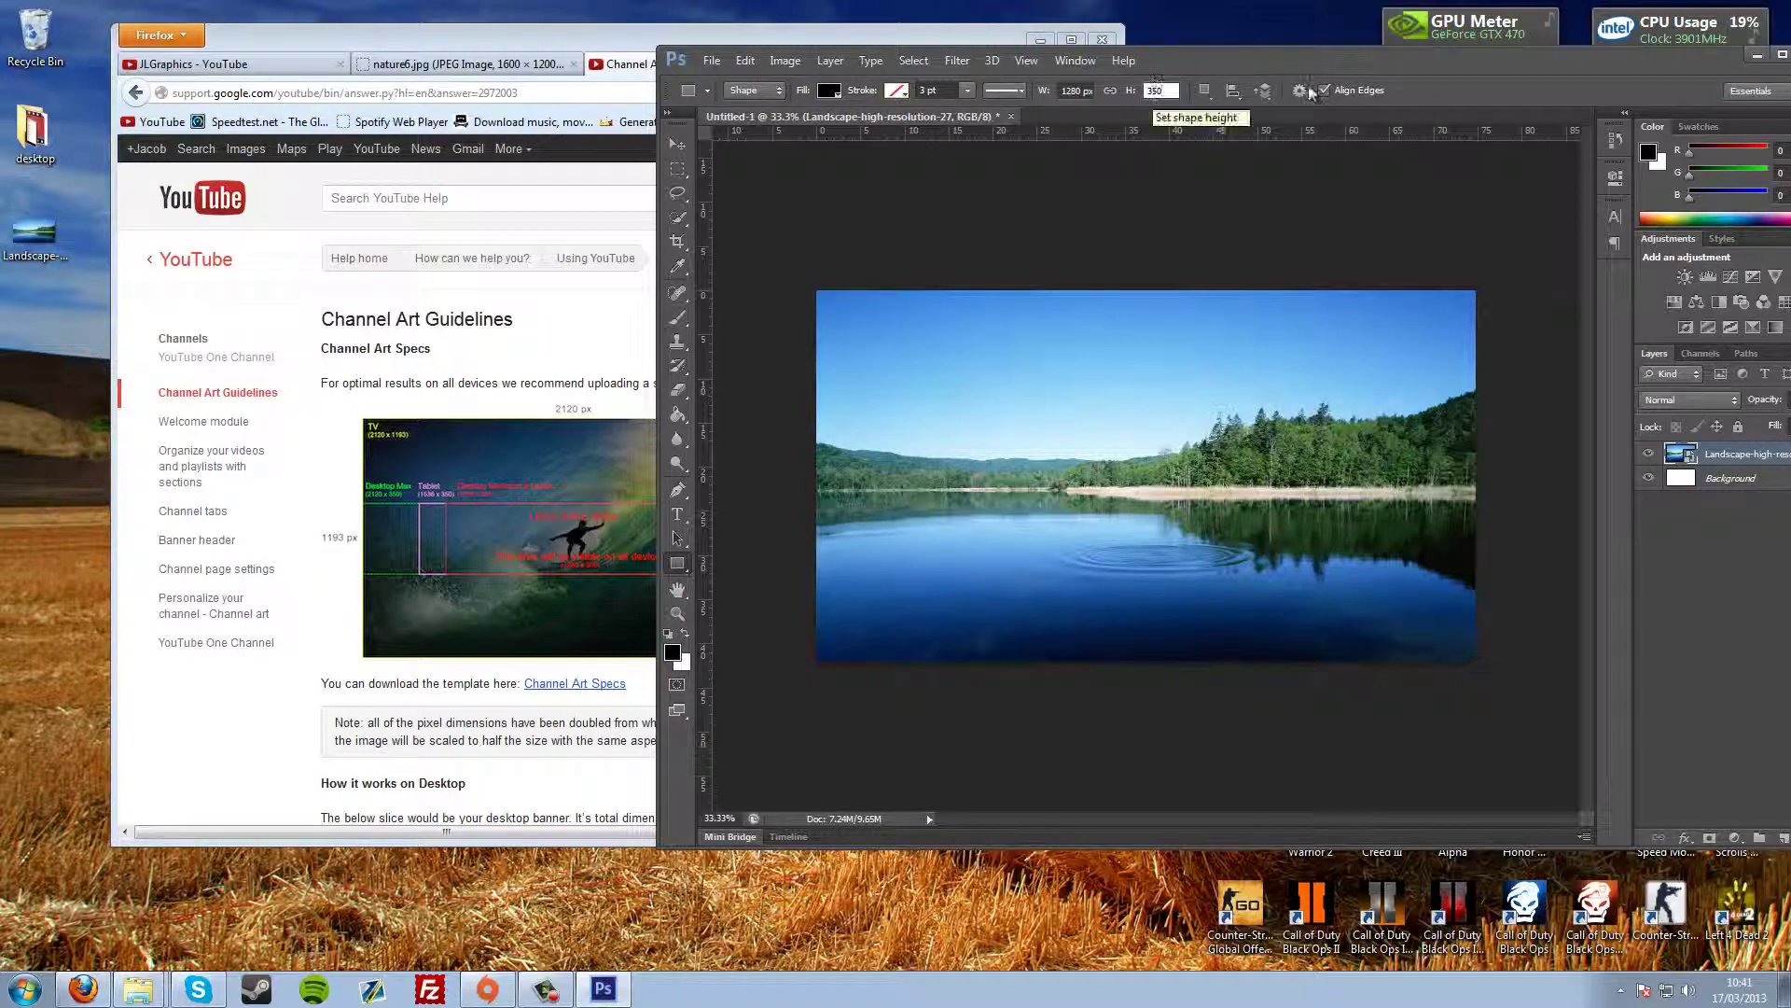
click(1013, 470)
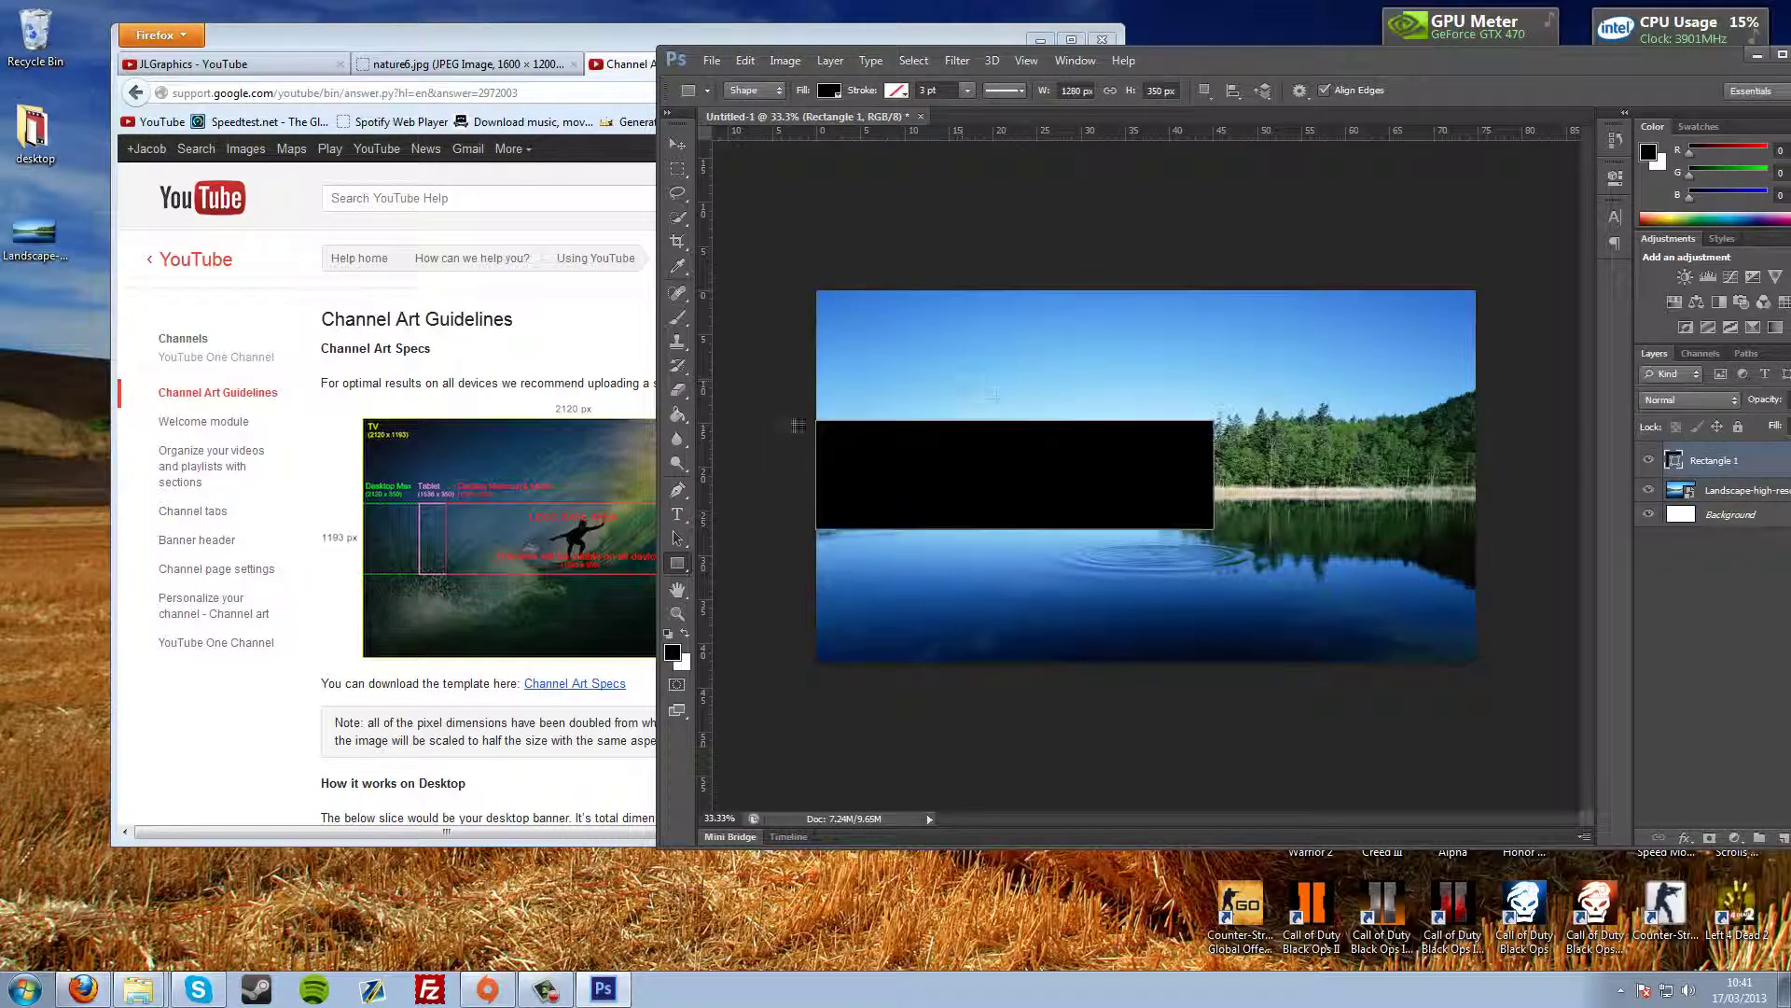
Center the black rectangle horizontally and vertically on the canvas by aligning it to a whole-canvas selection, and clear the selection.
click(677, 143)
drag(961, 496, 1028, 486)
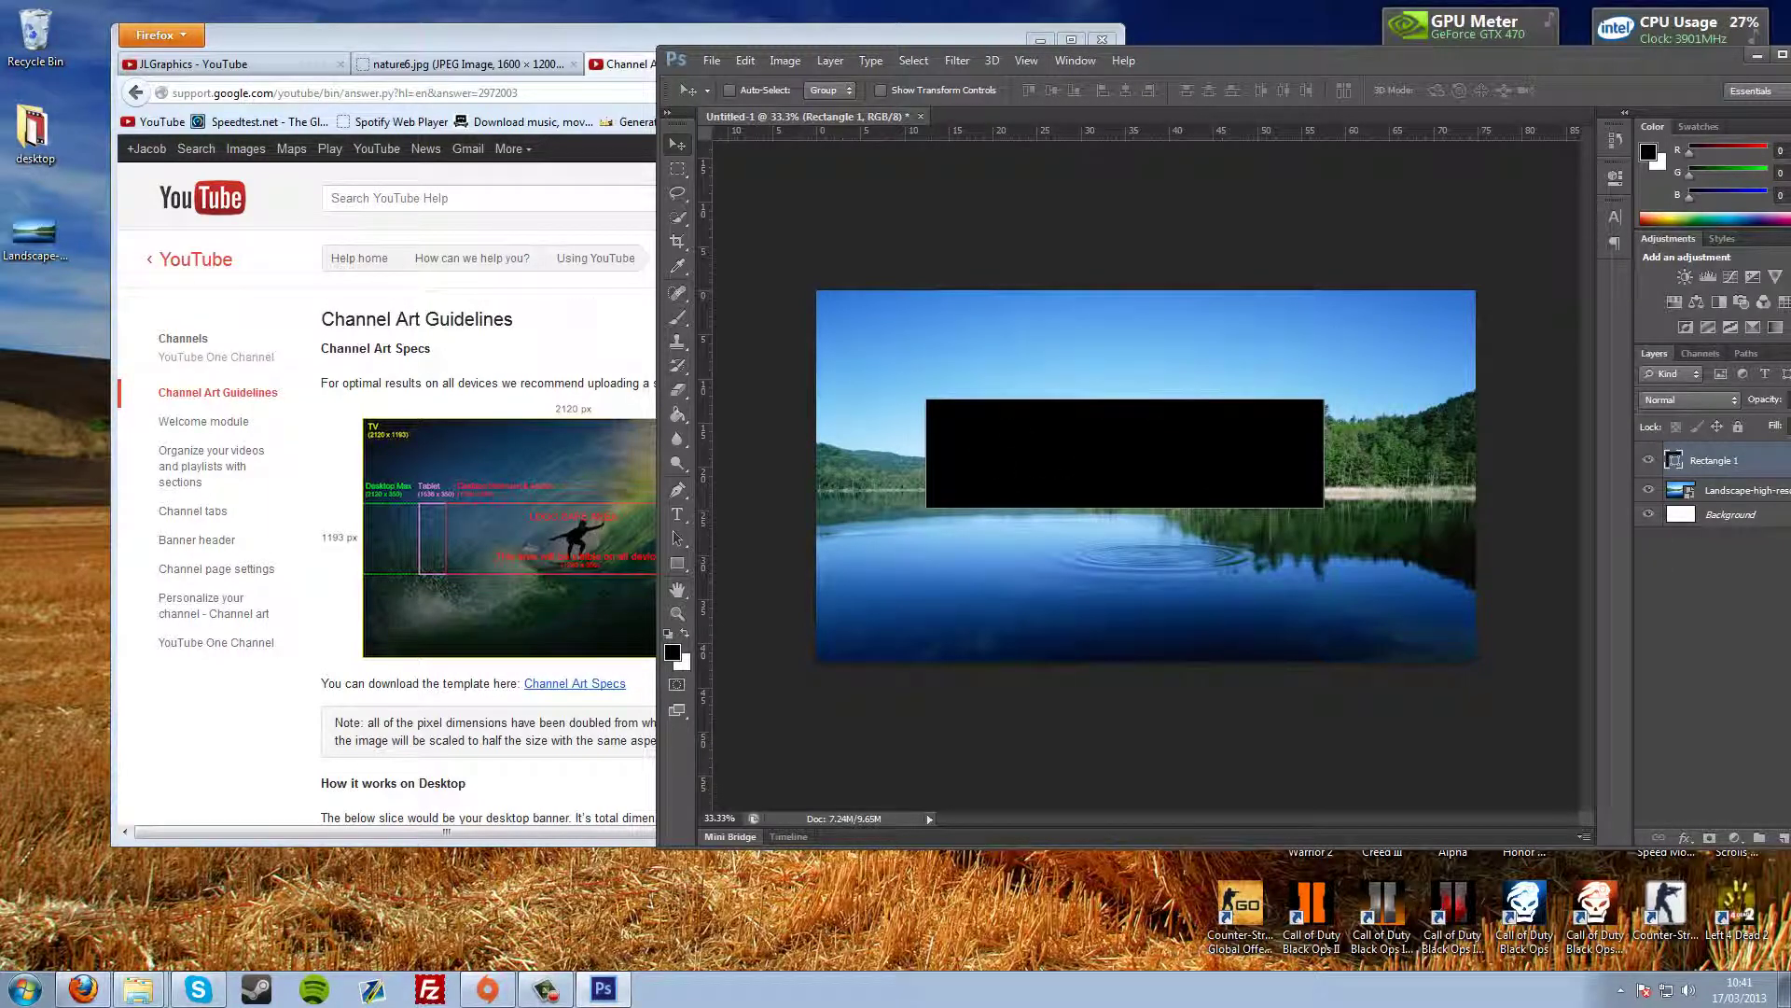
click(677, 170)
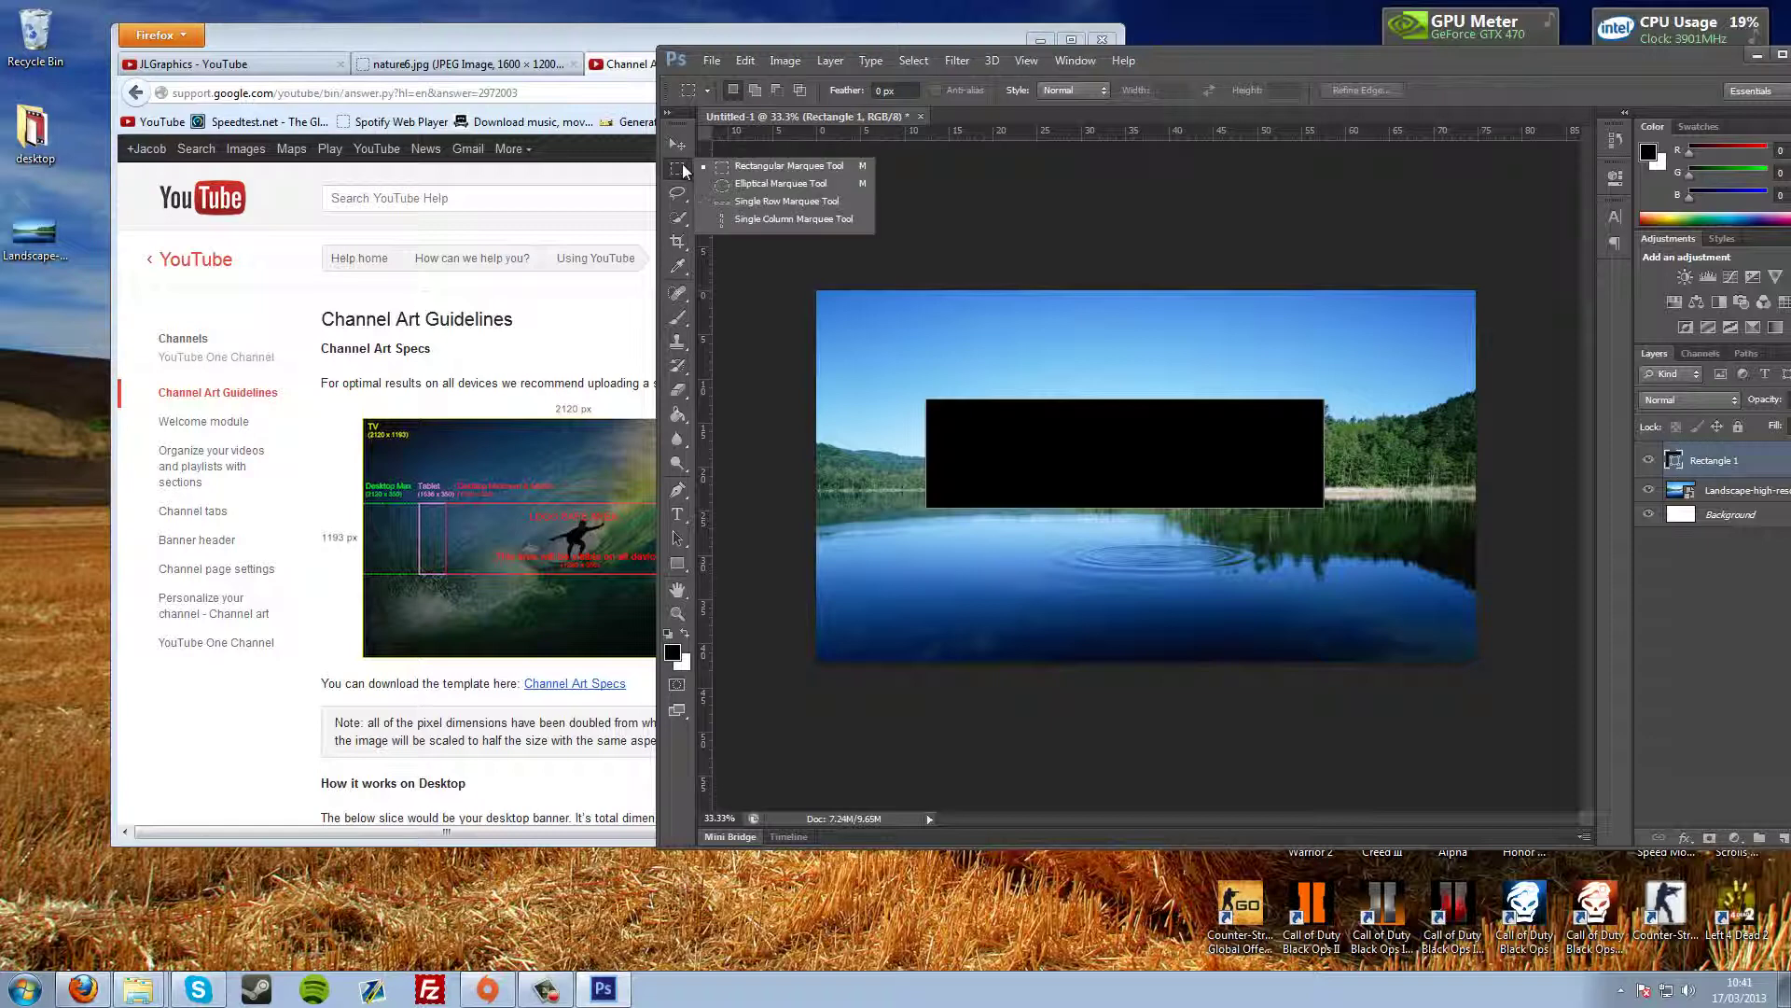
click(788, 166)
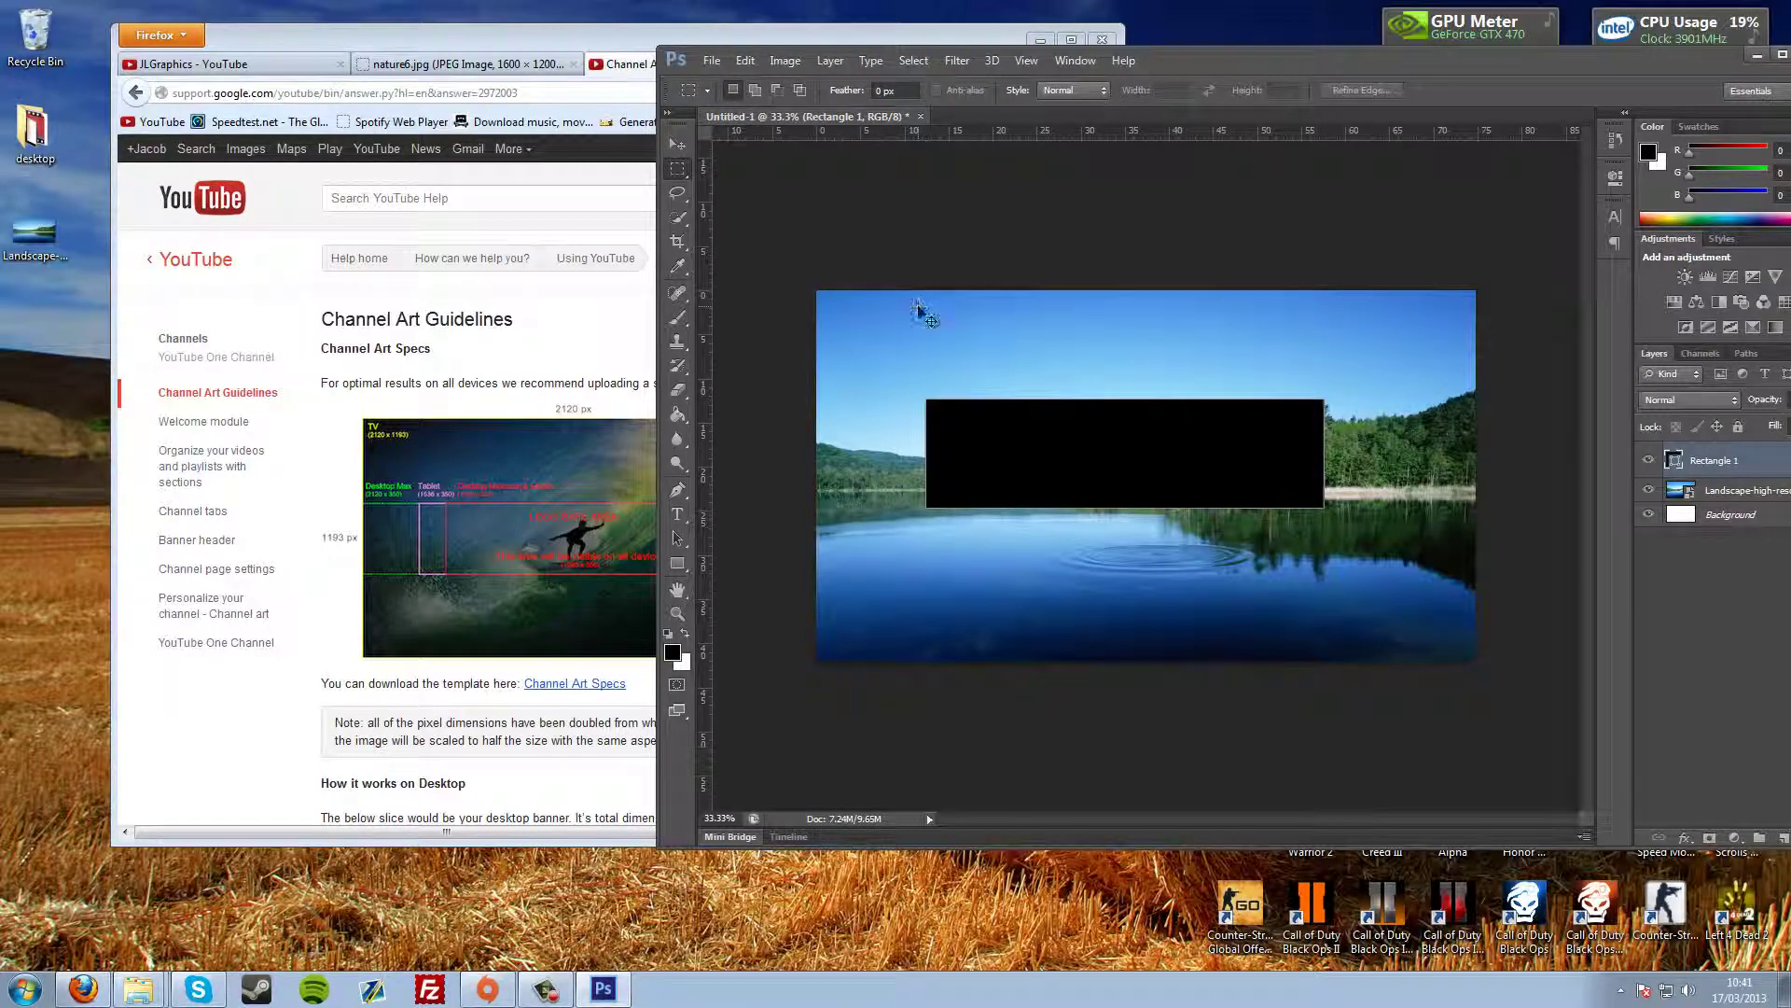
key(ctrl+a)
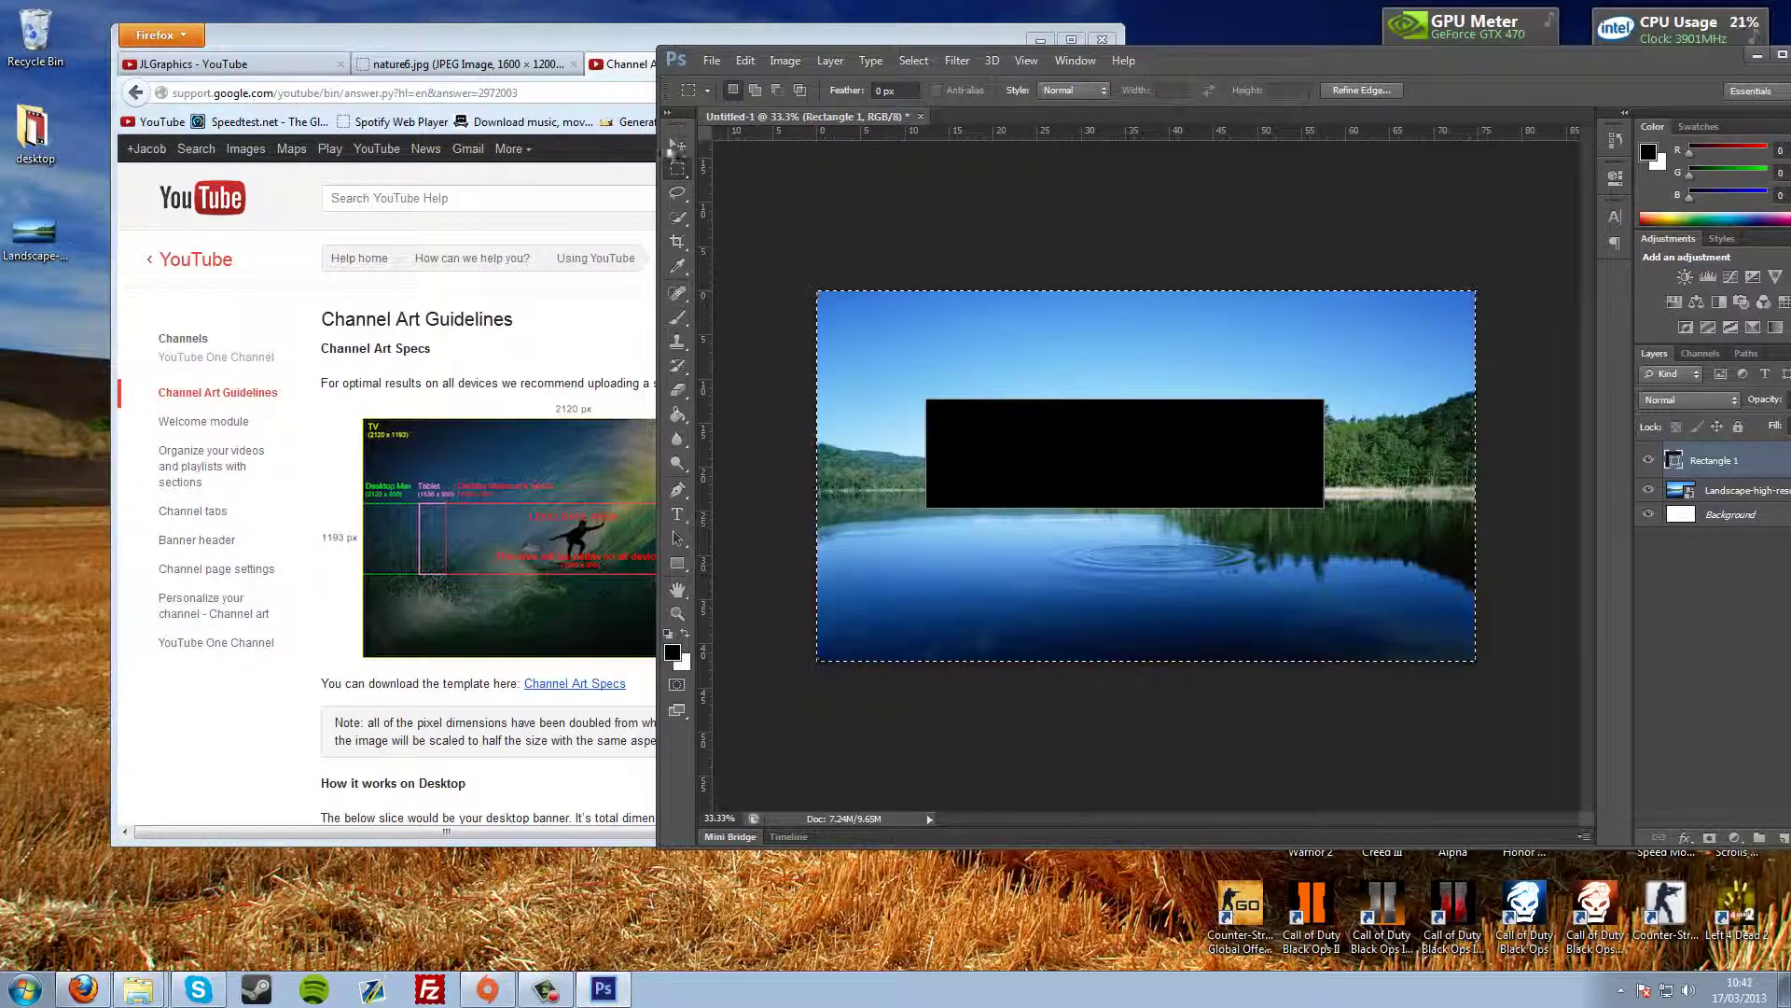
click(676, 149)
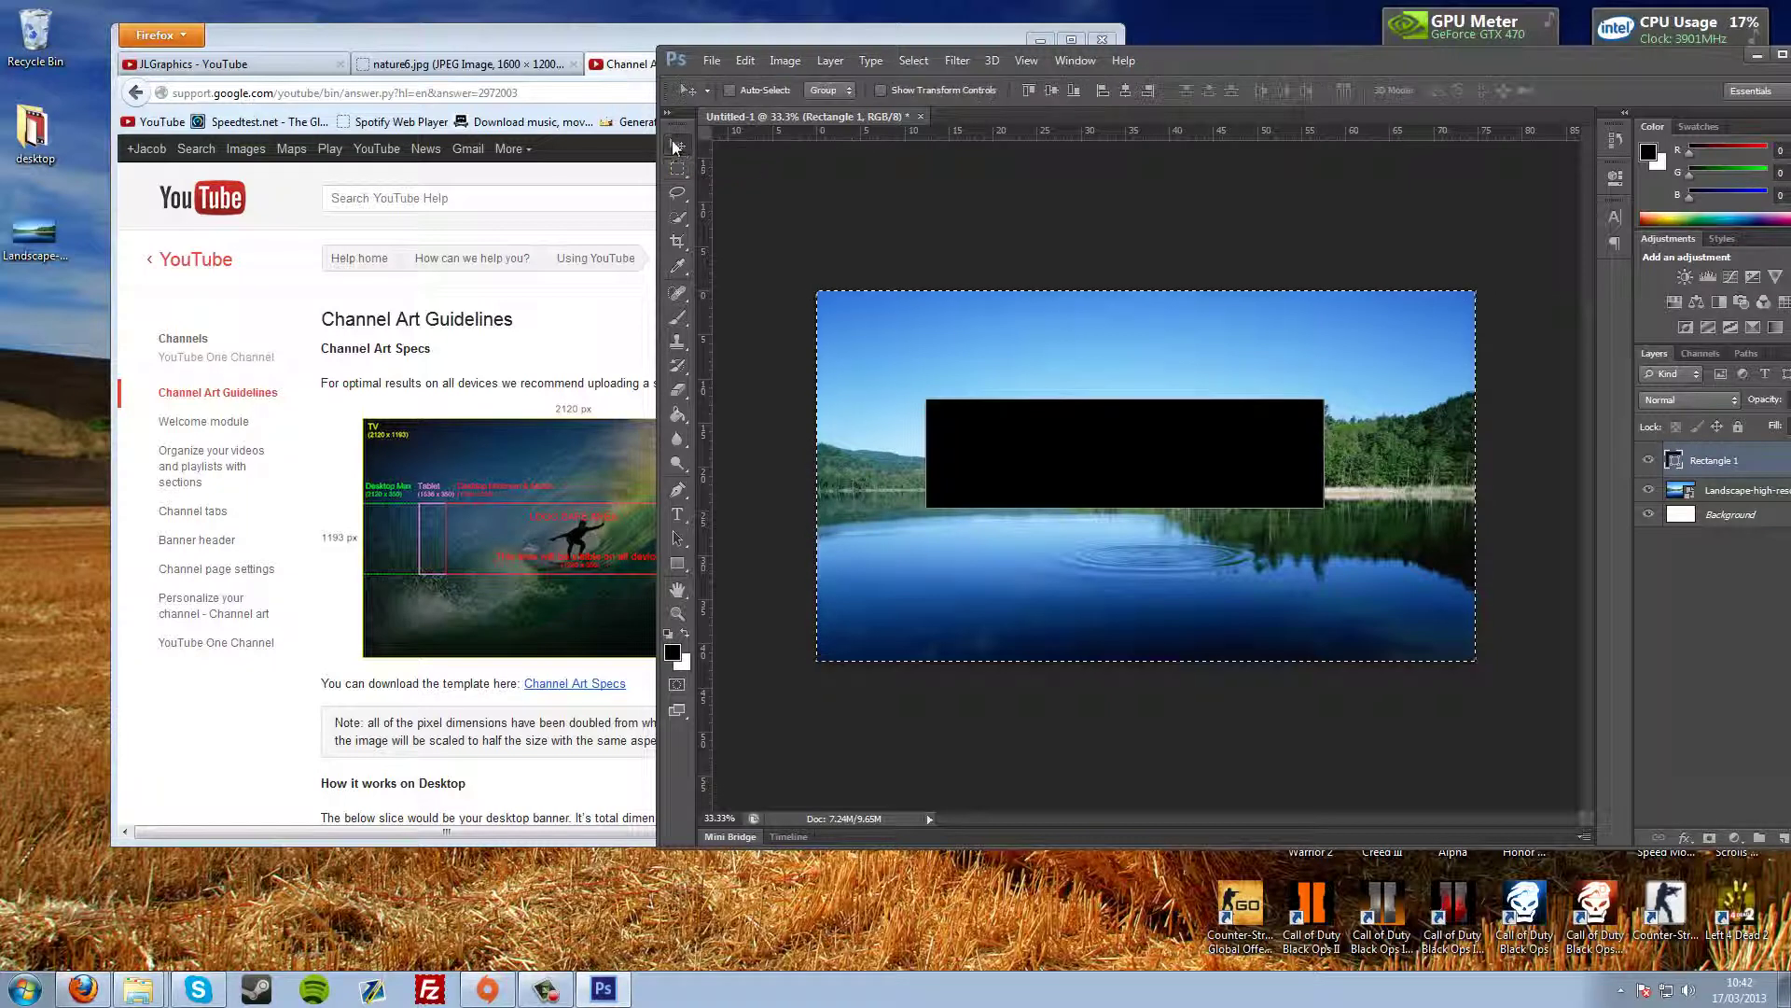
click(1051, 91)
click(1125, 91)
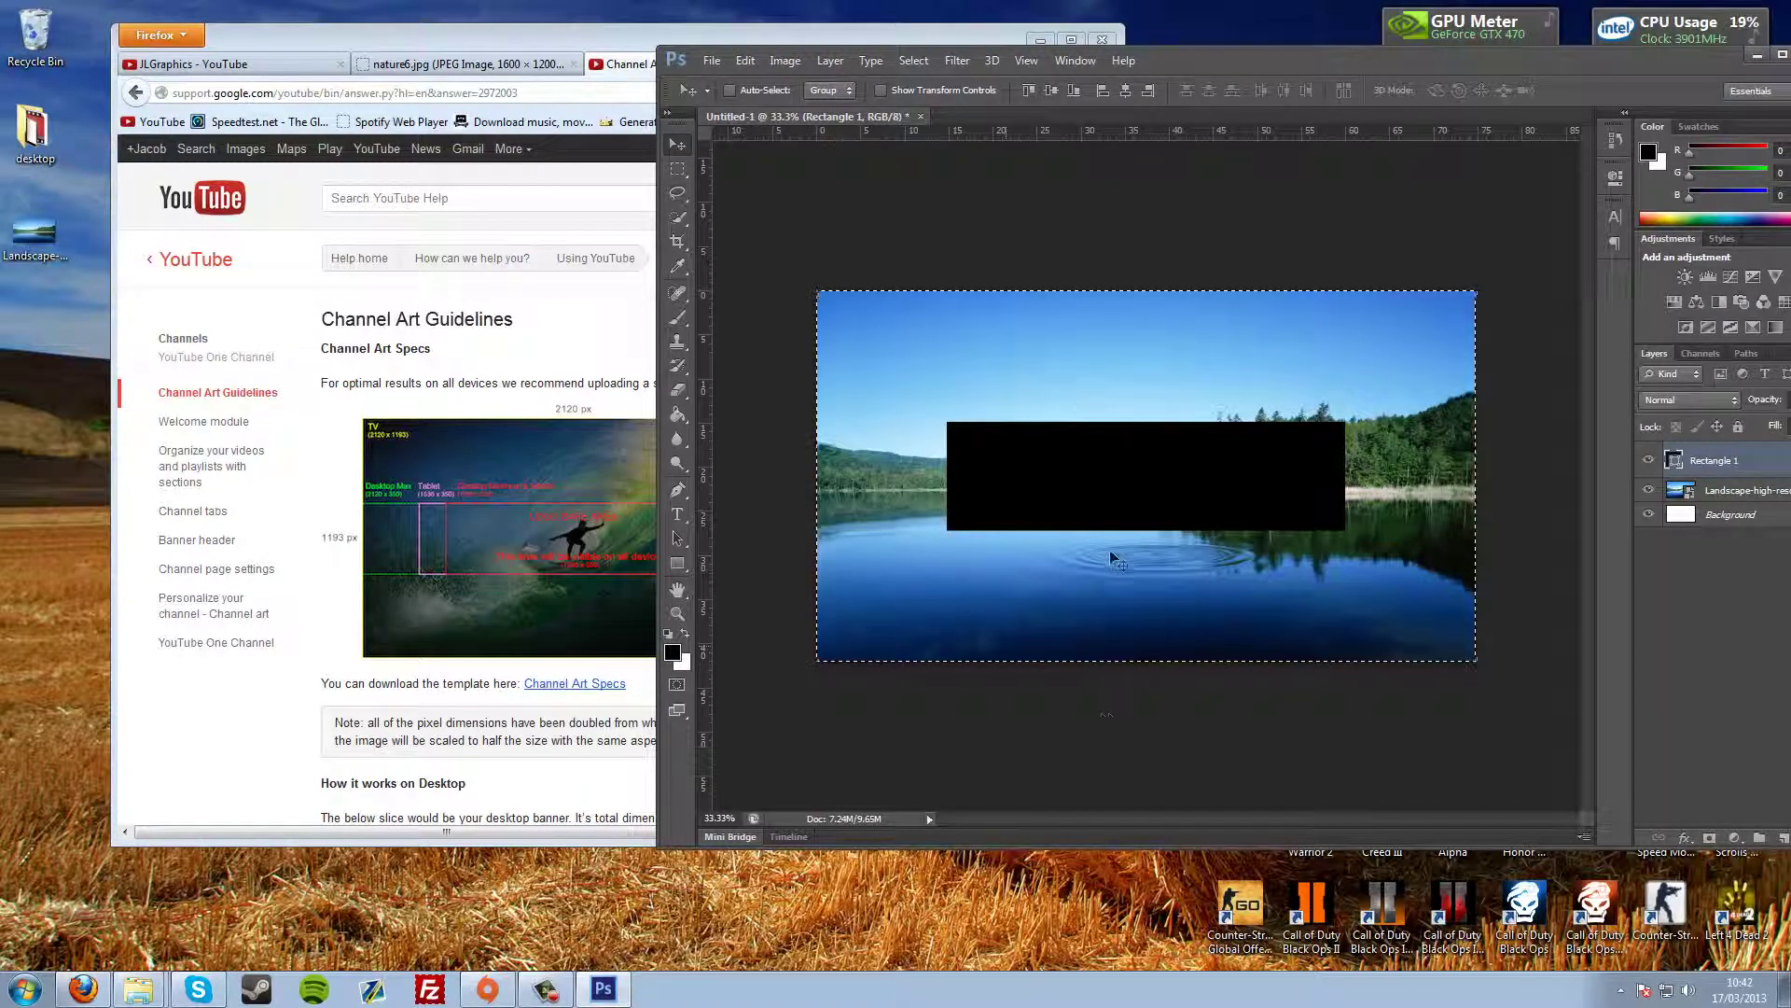
click(678, 168)
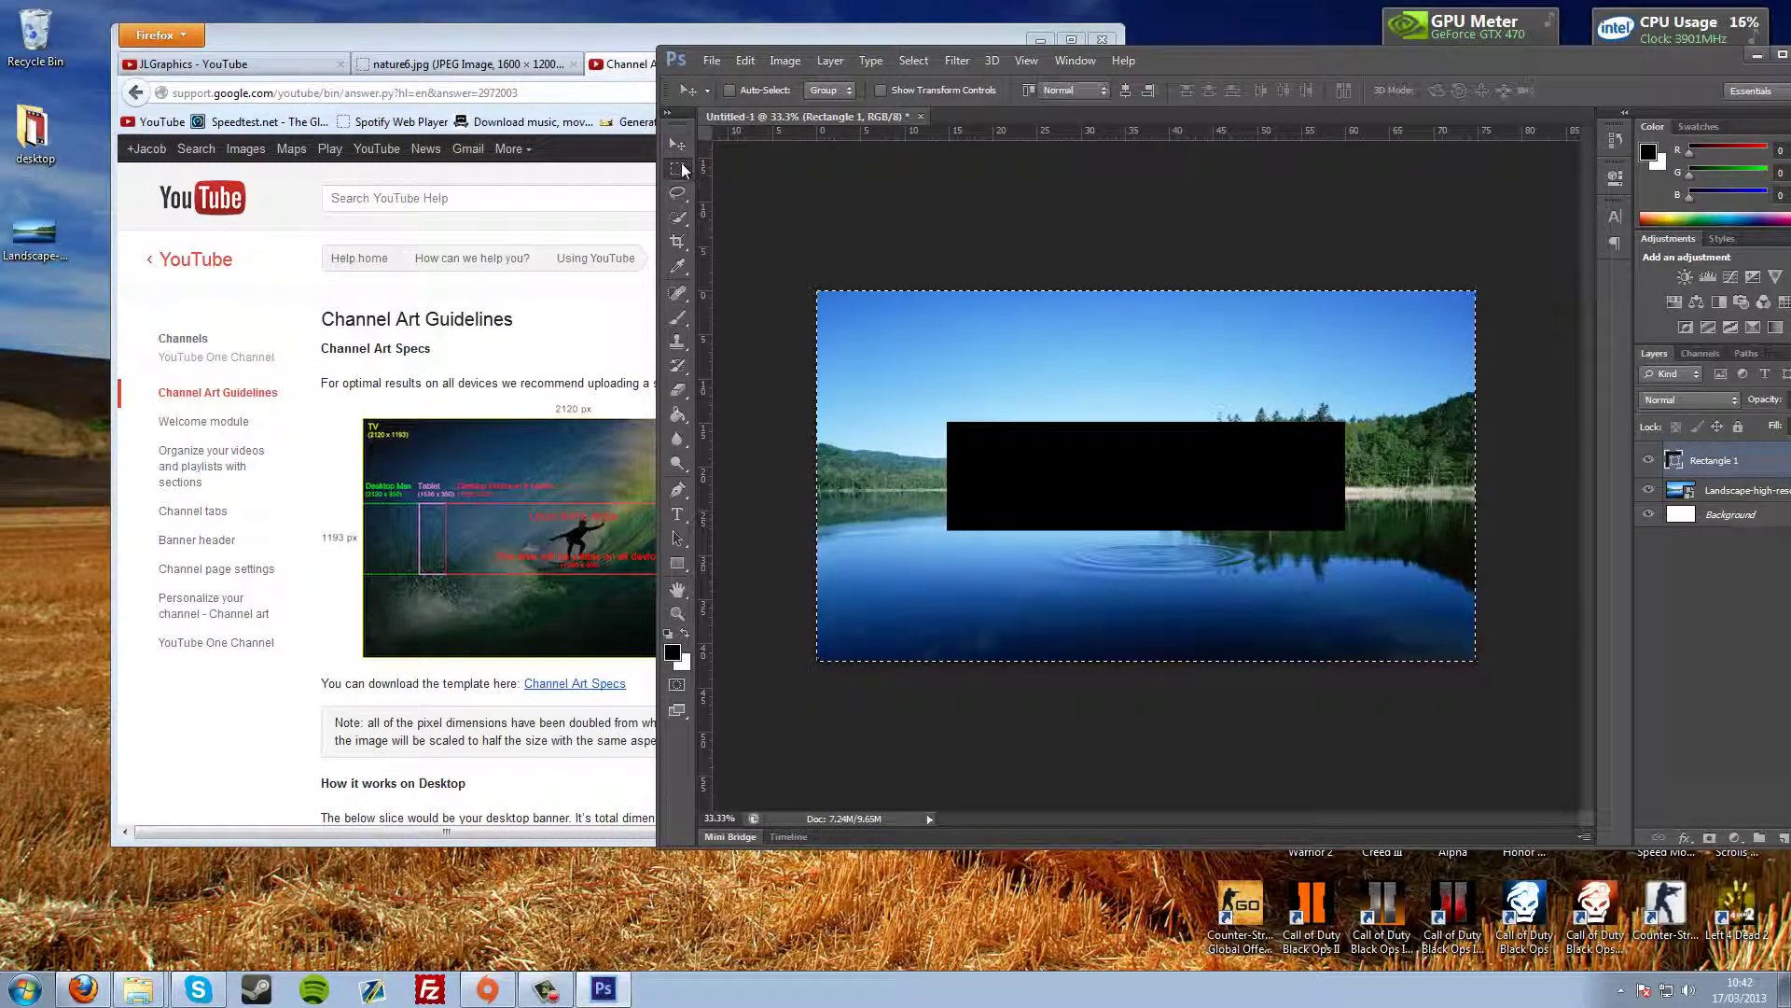
click(951, 232)
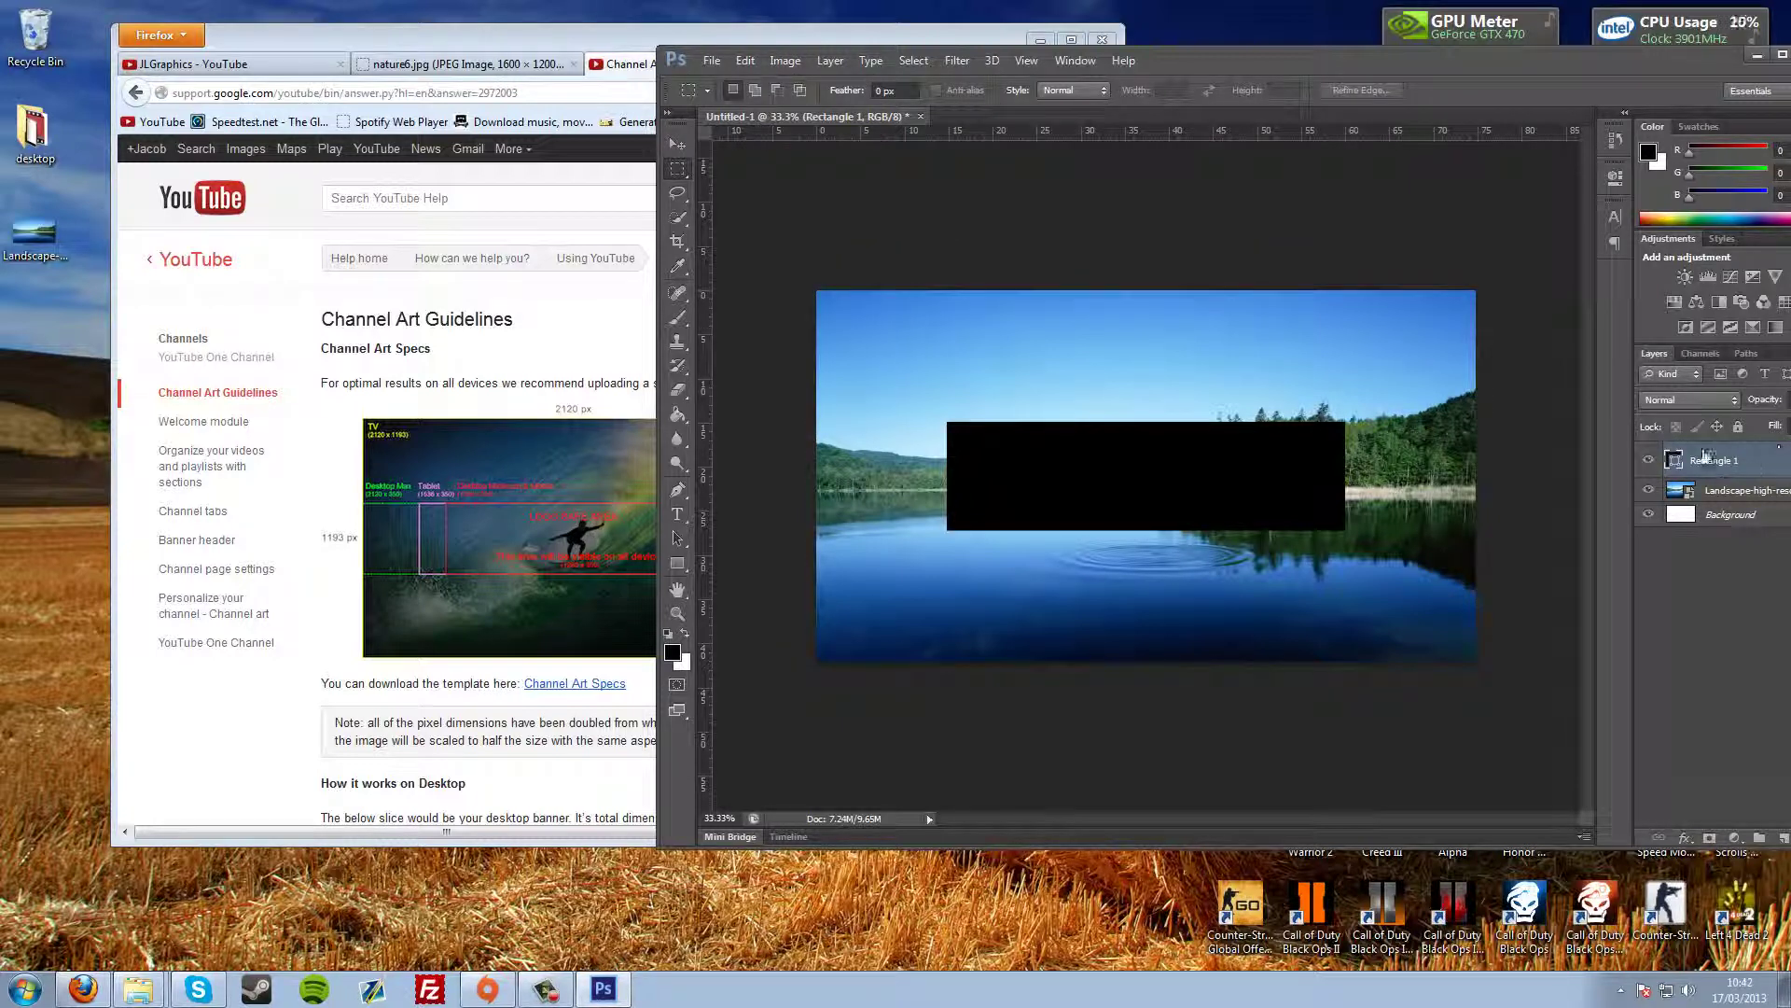
Rasterize the Rectangle 1 layer, load its outline as a selection, and delete the black fill inside it.
right_click(1758, 471)
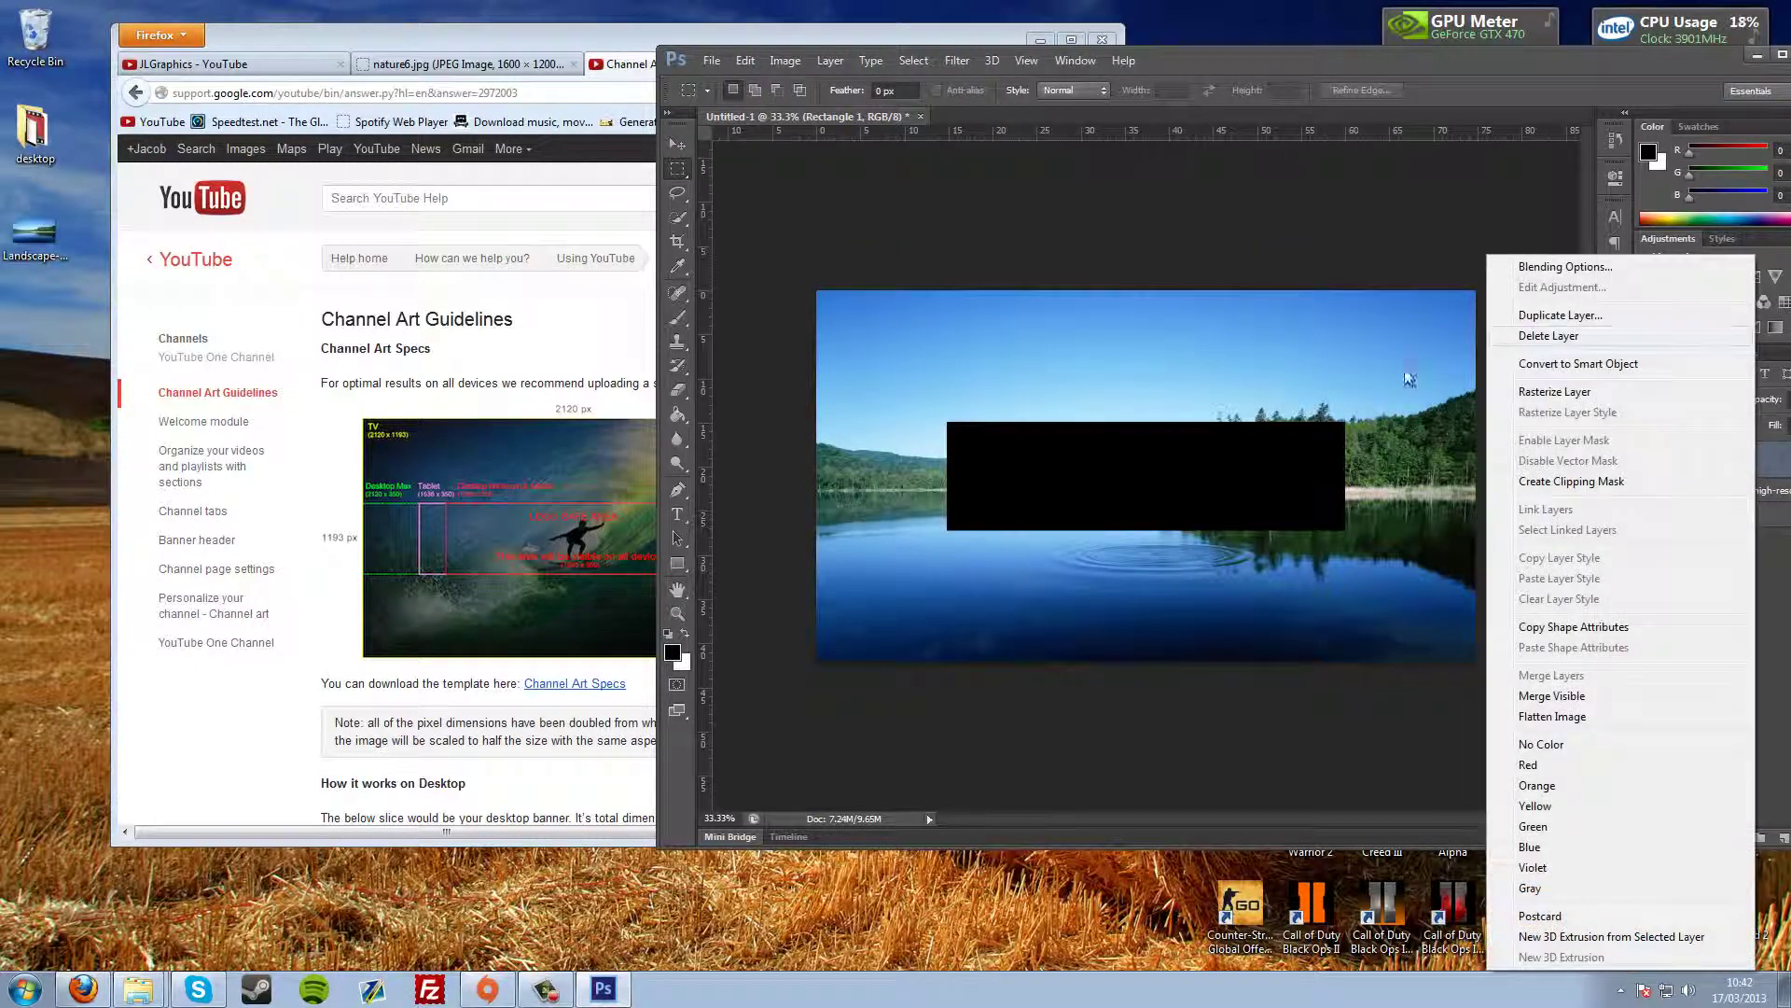
click(1548, 388)
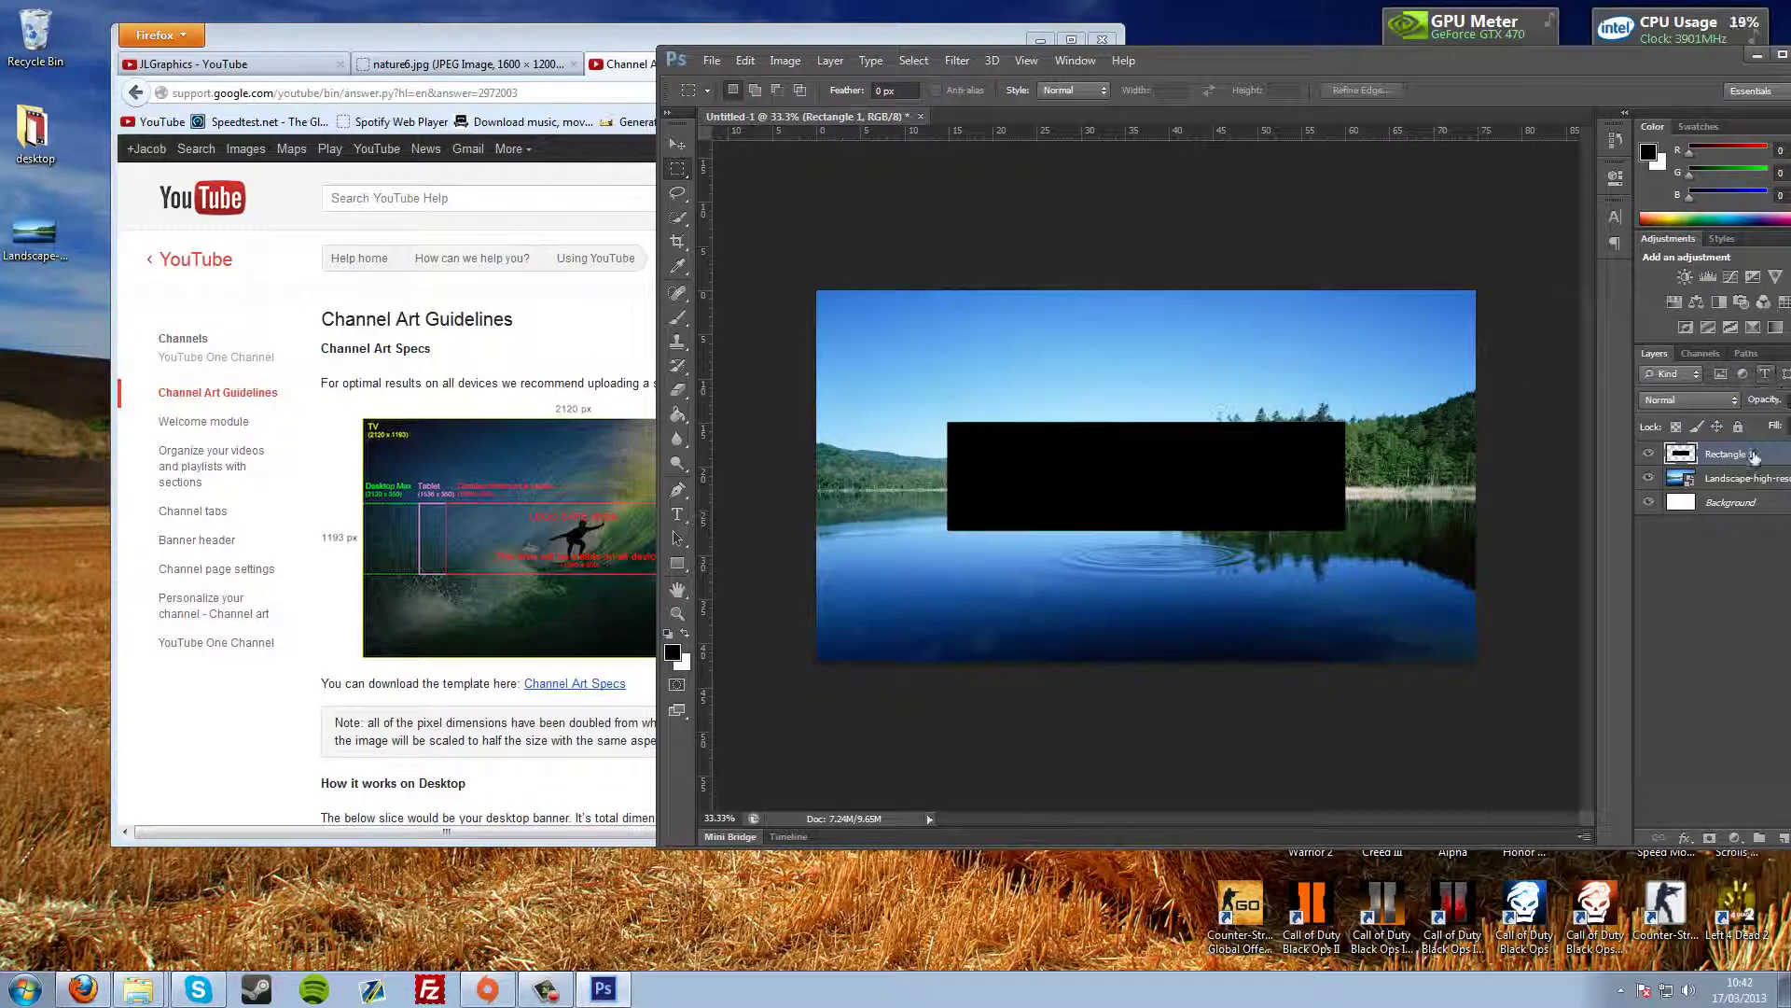
right_click(1757, 457)
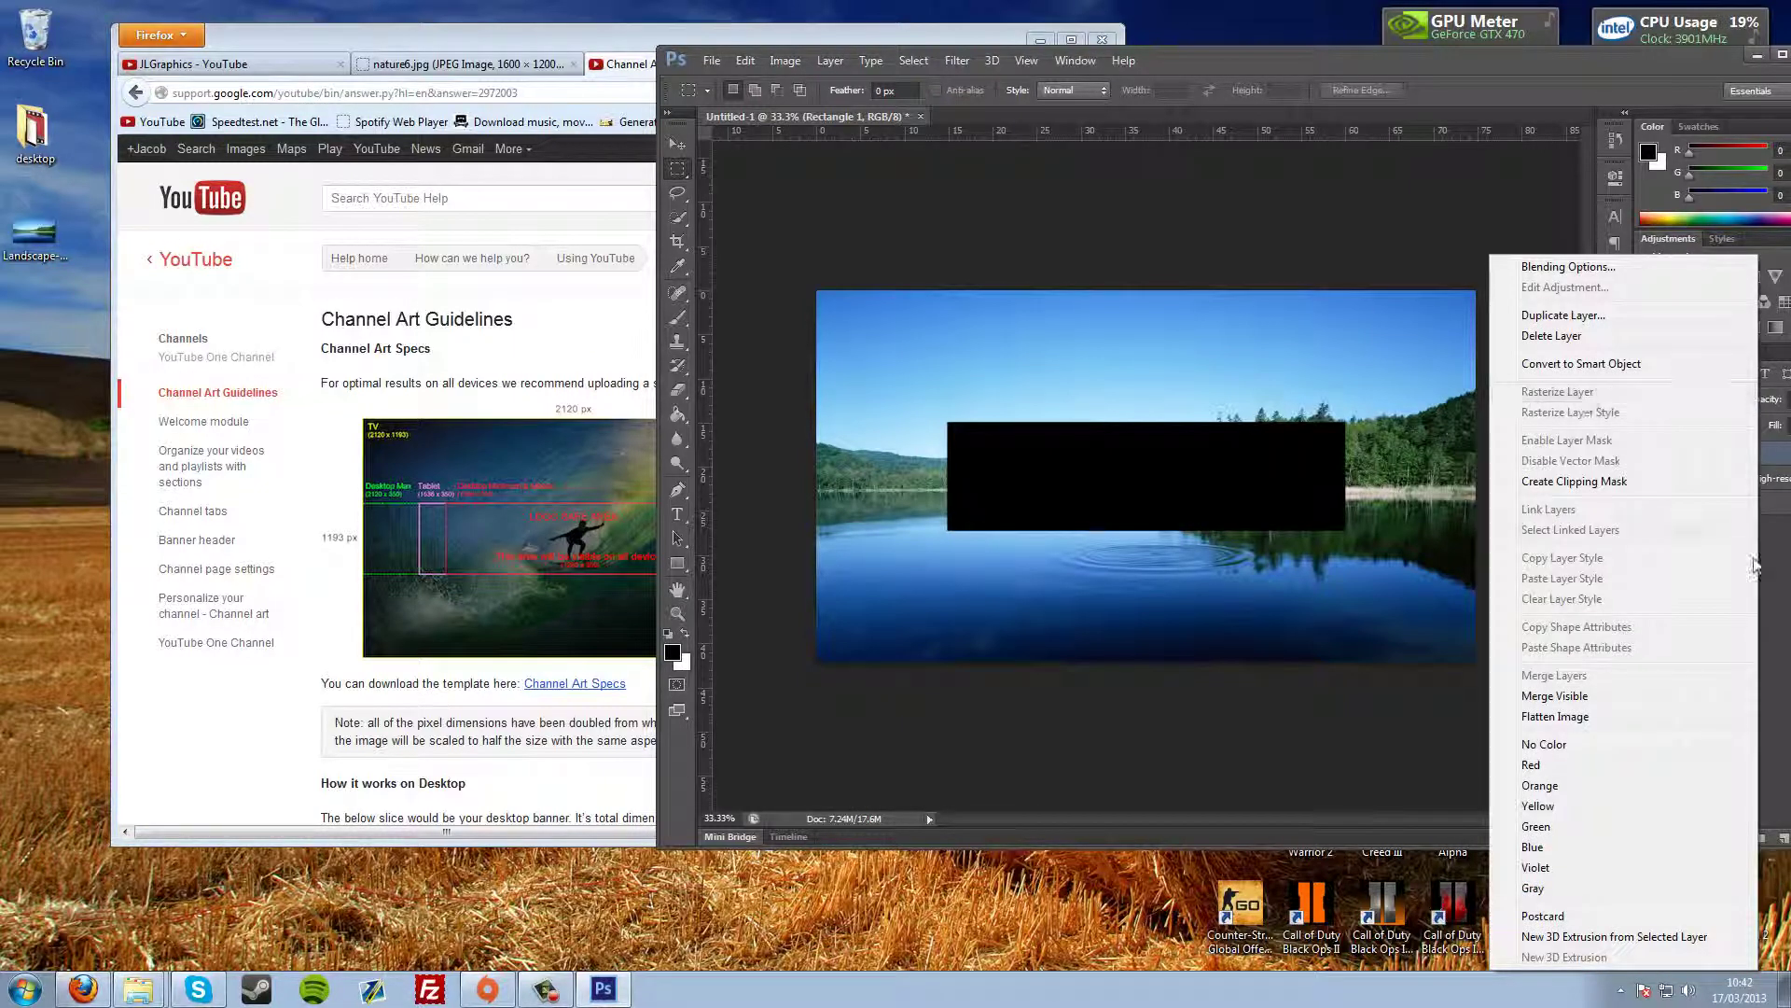
key(Escape)
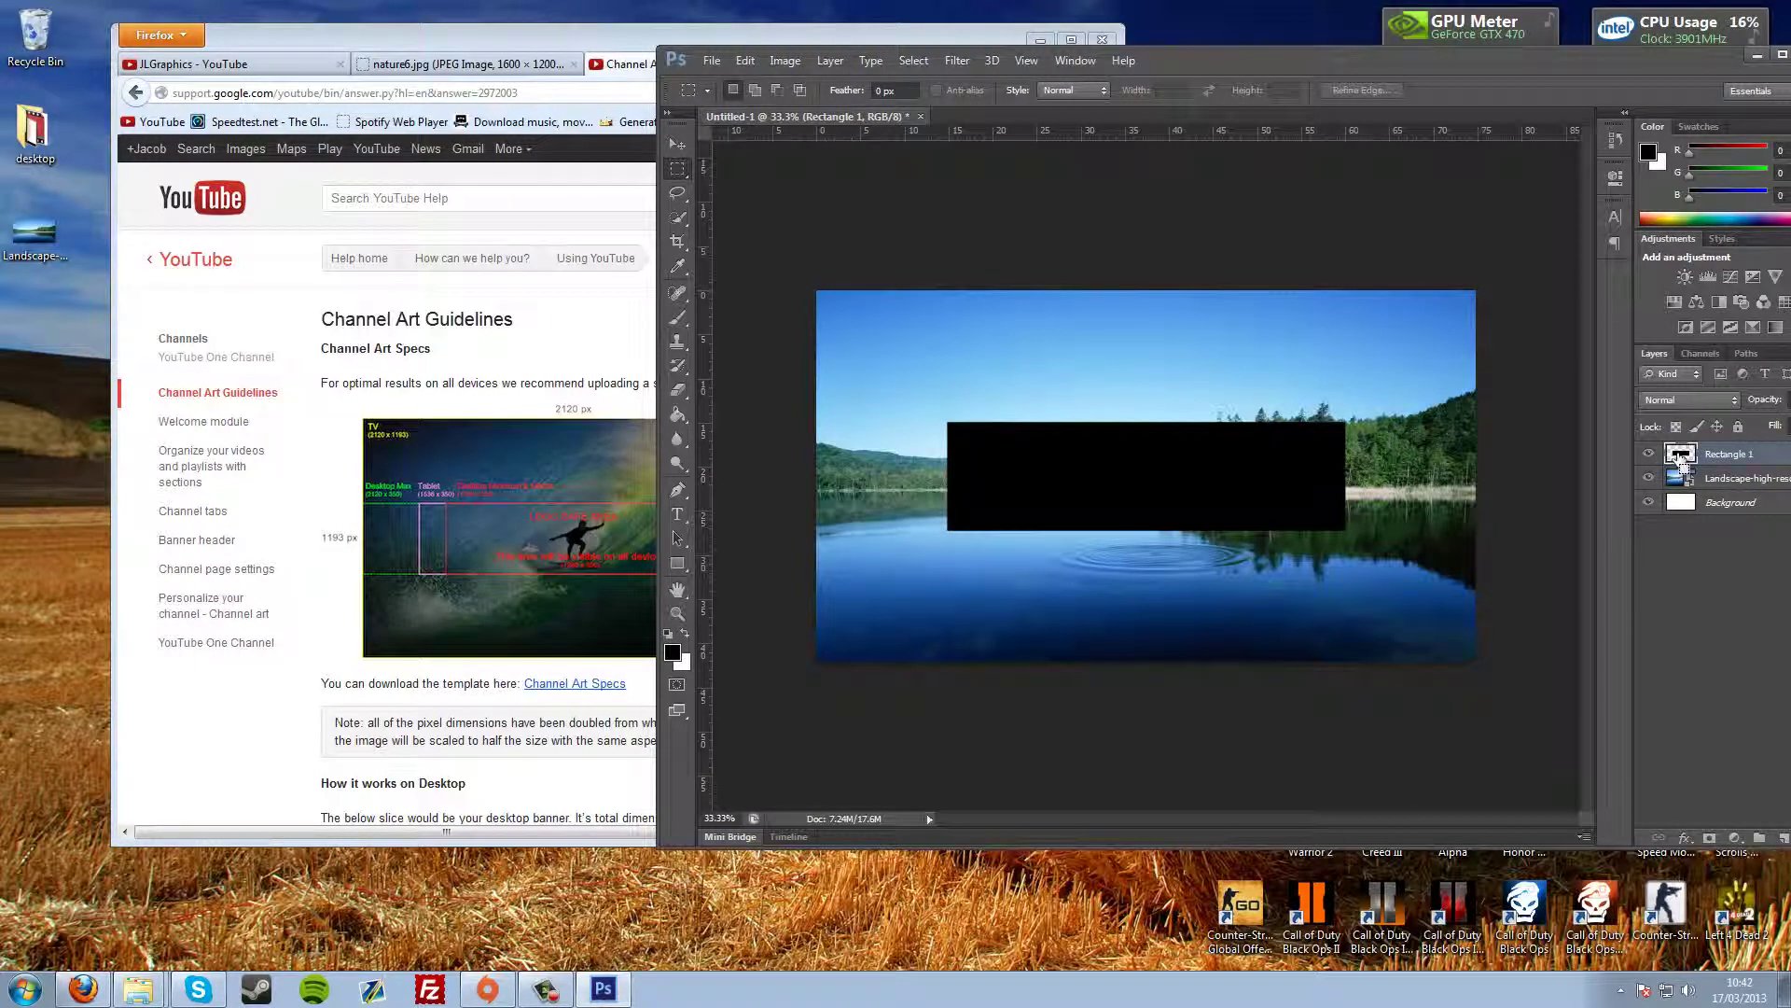
ctrl+click(1682, 457)
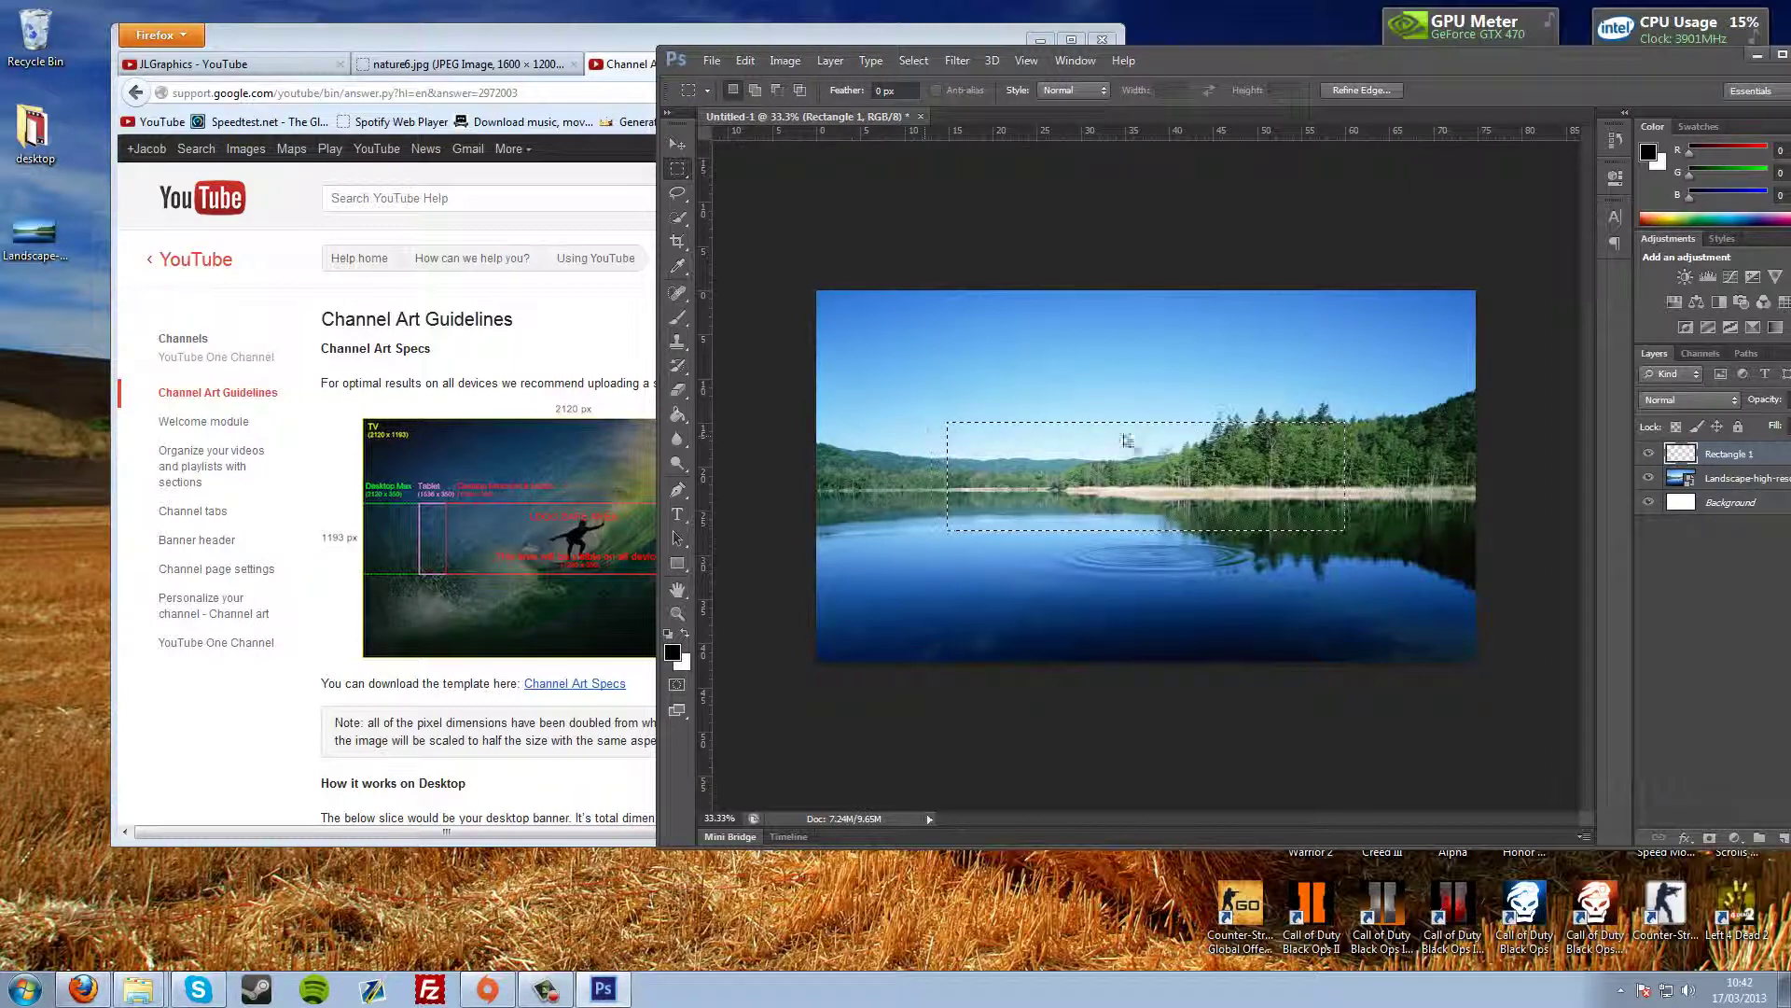
Invert the selection, fill everything around the safe area with black on the Rectangle 1 layer using the Paint Bucket, and deselect.
click(913, 62)
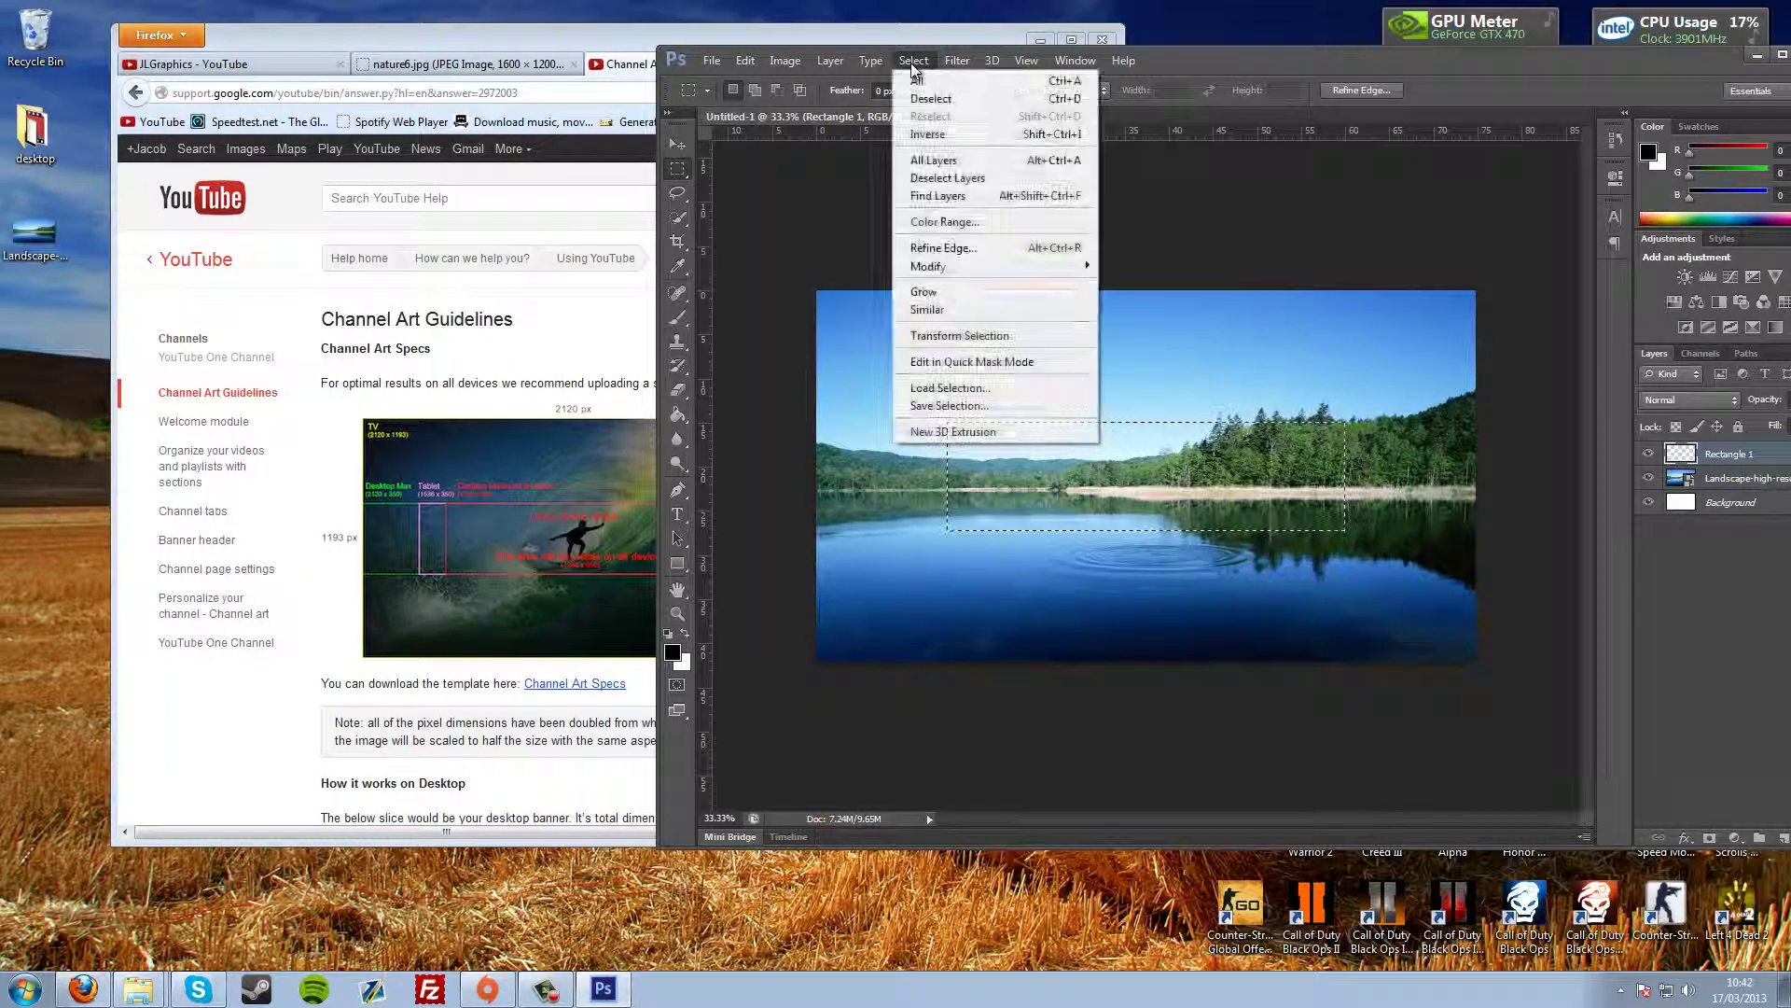
click(928, 136)
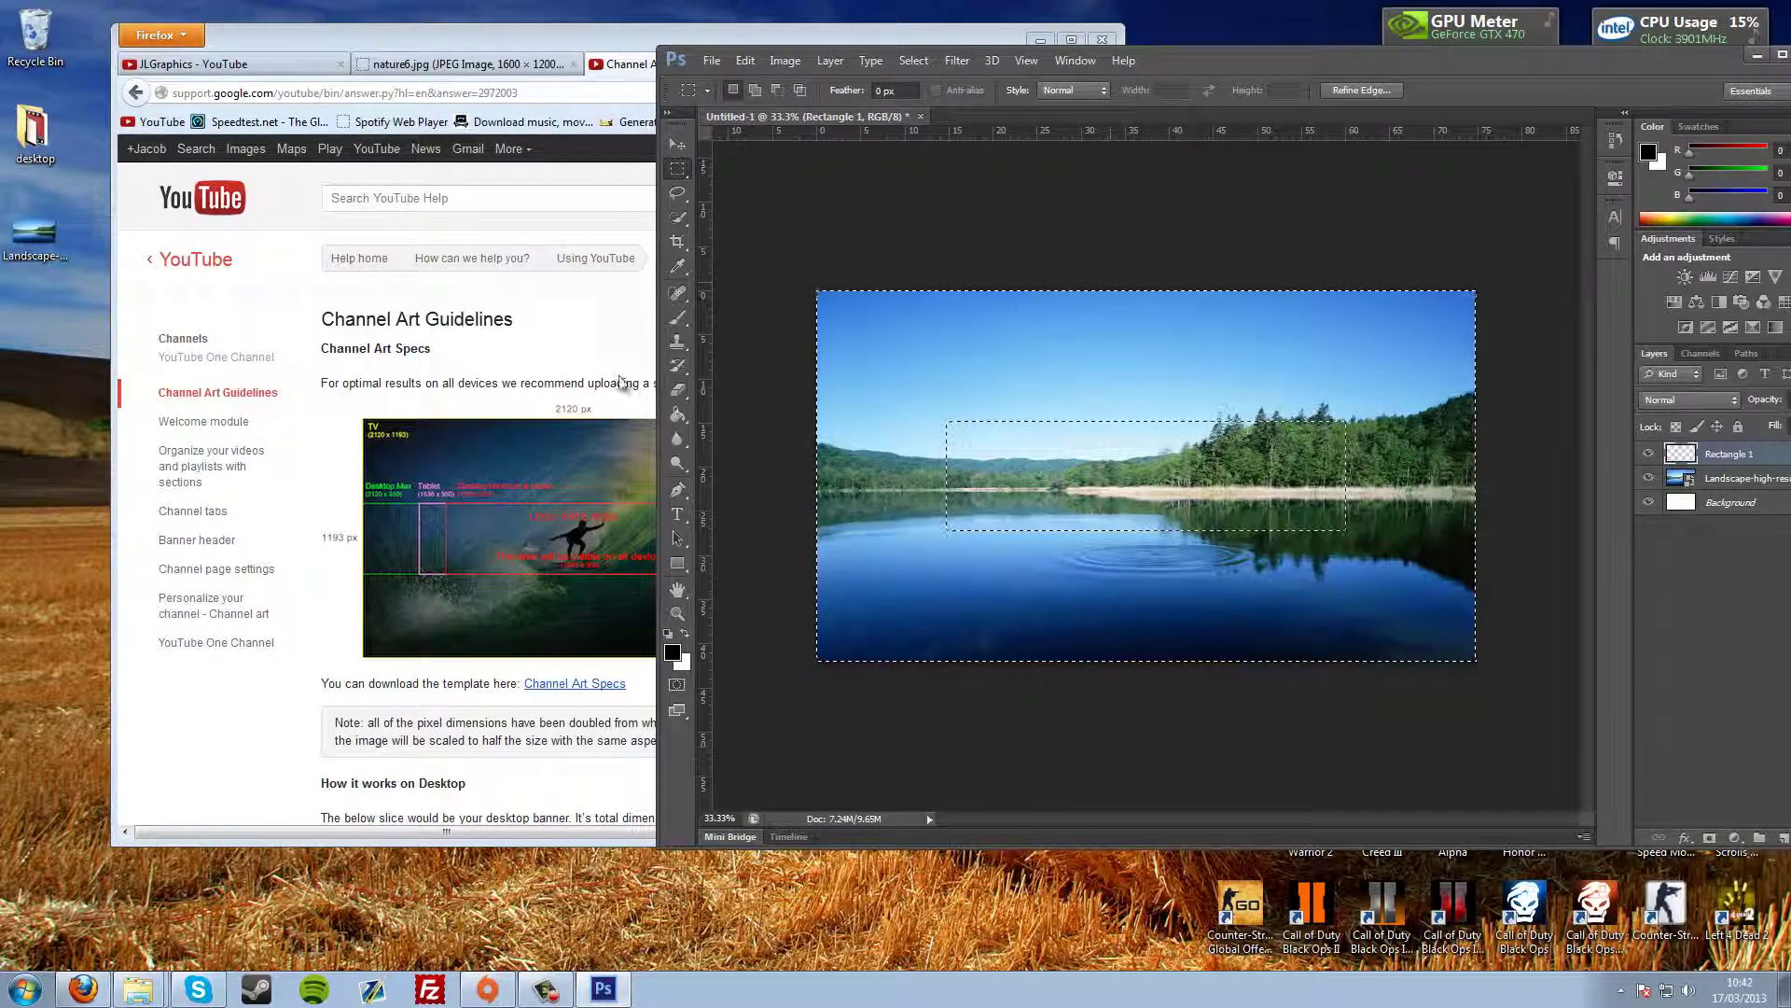
click(679, 419)
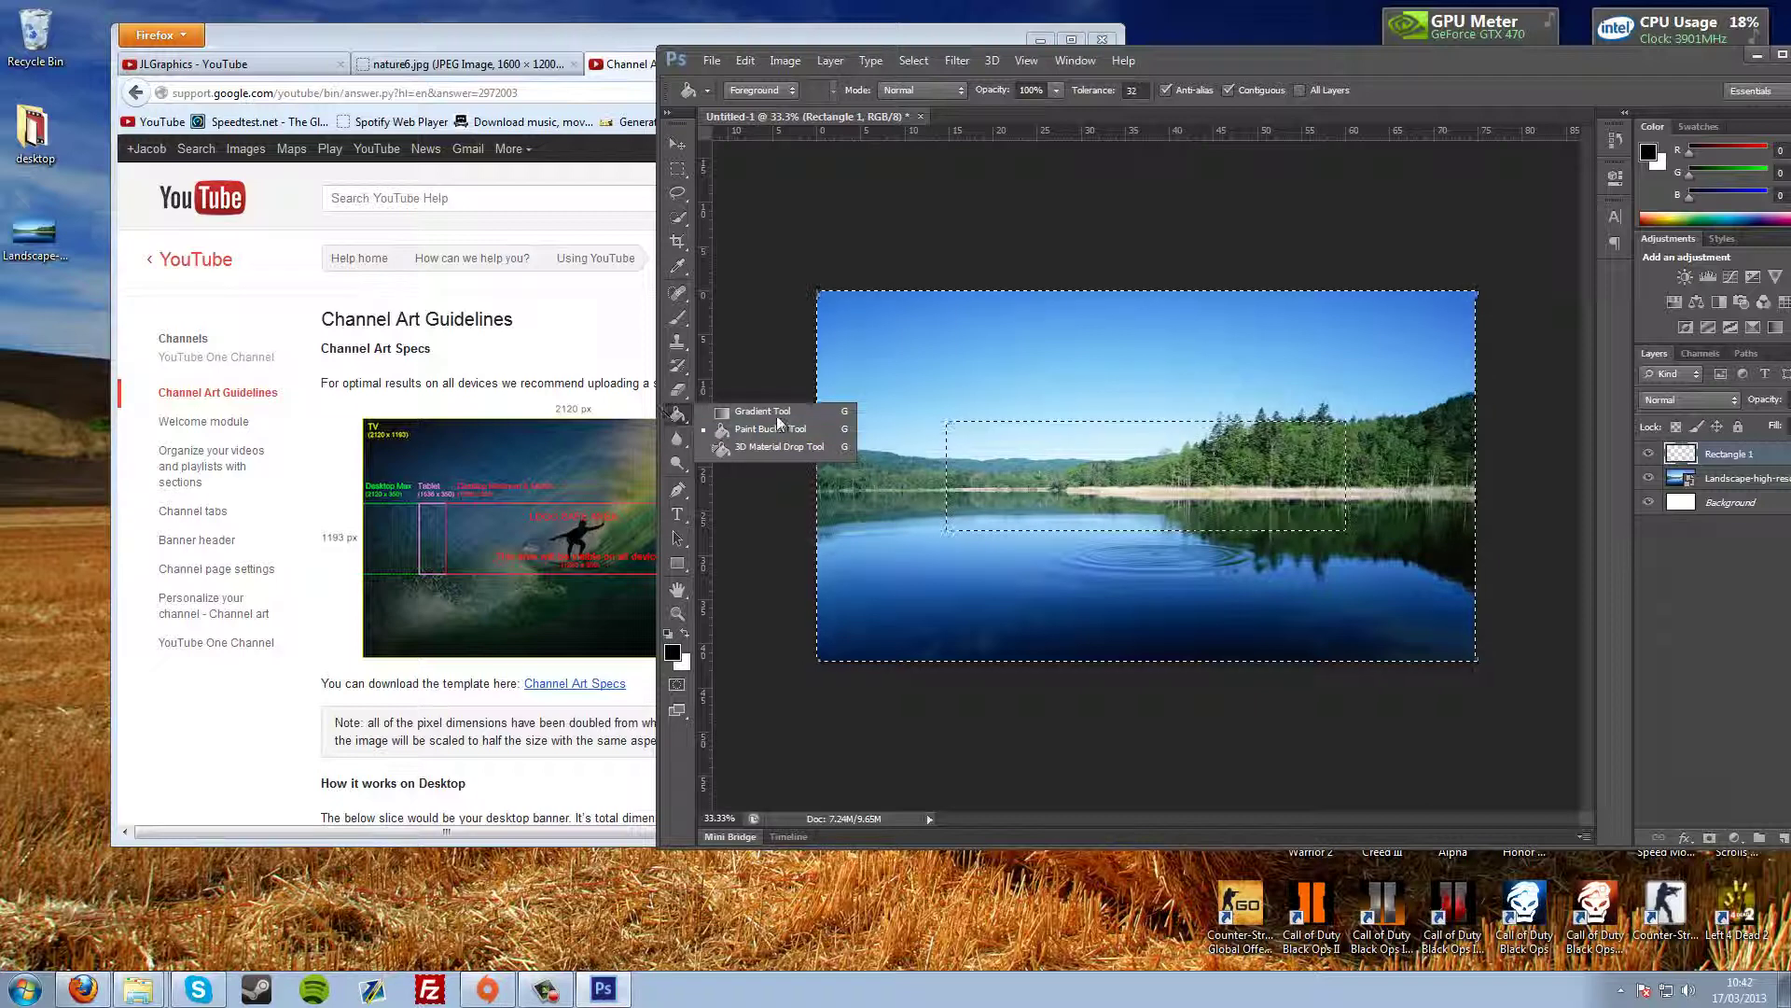
click(677, 653)
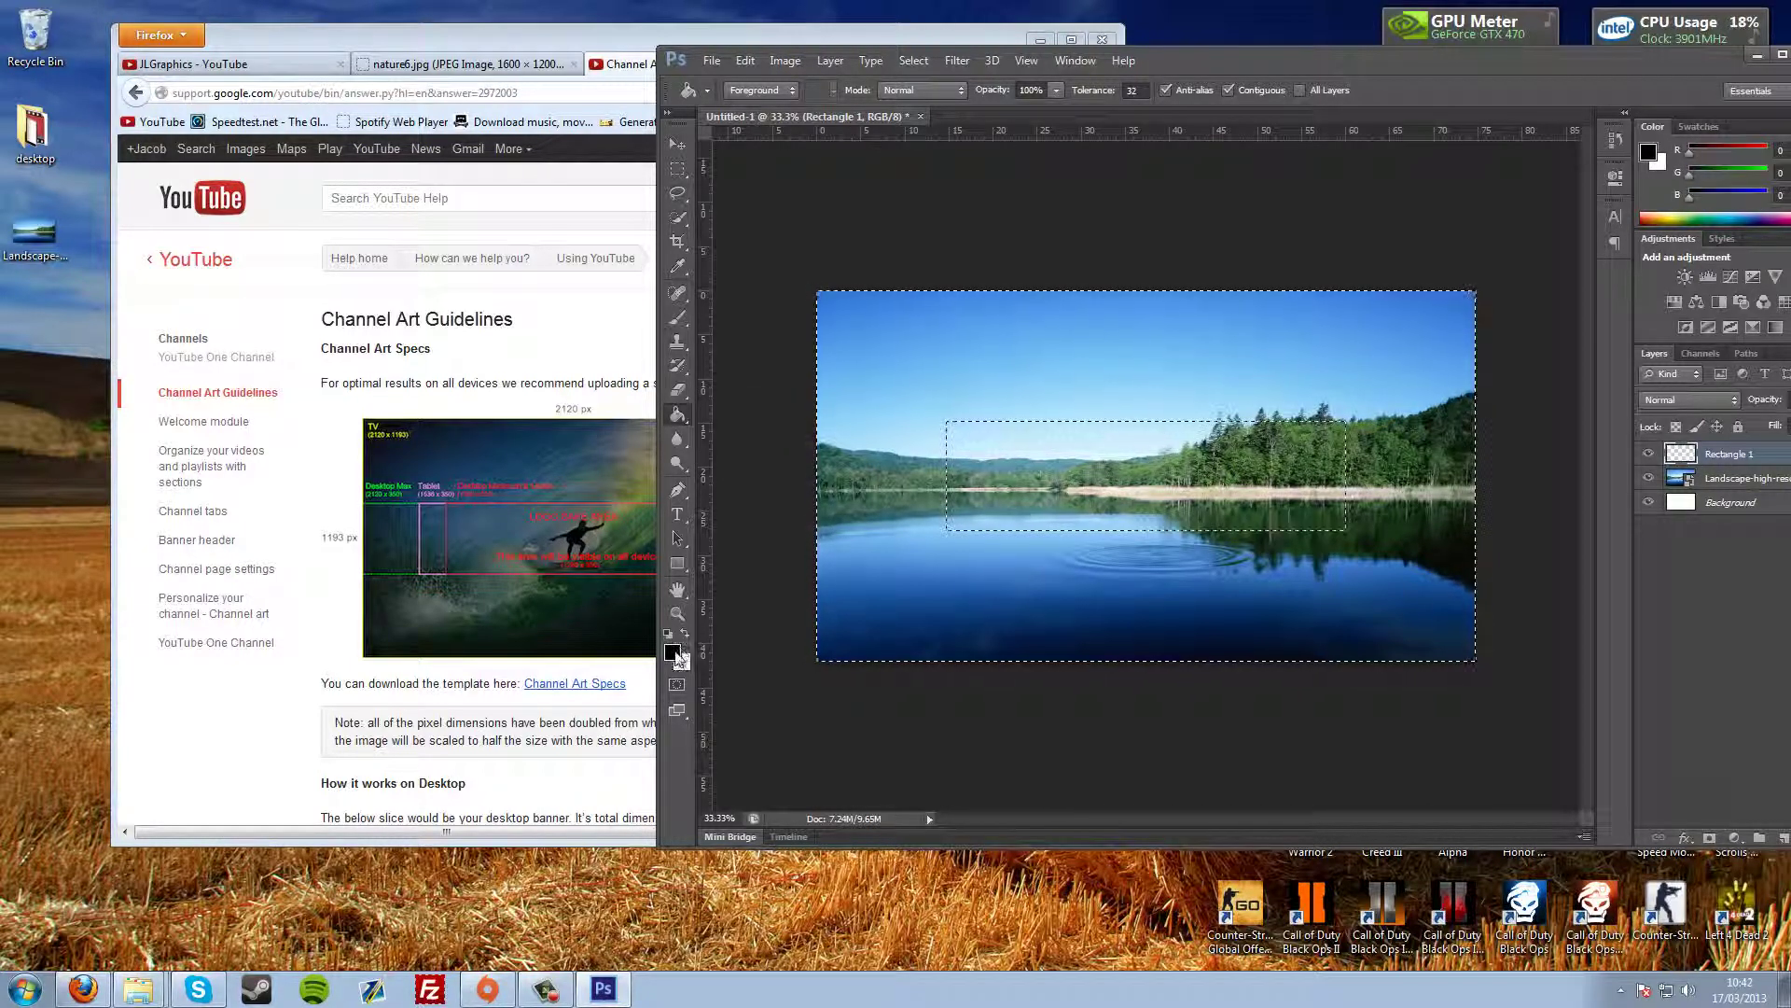
click(675, 655)
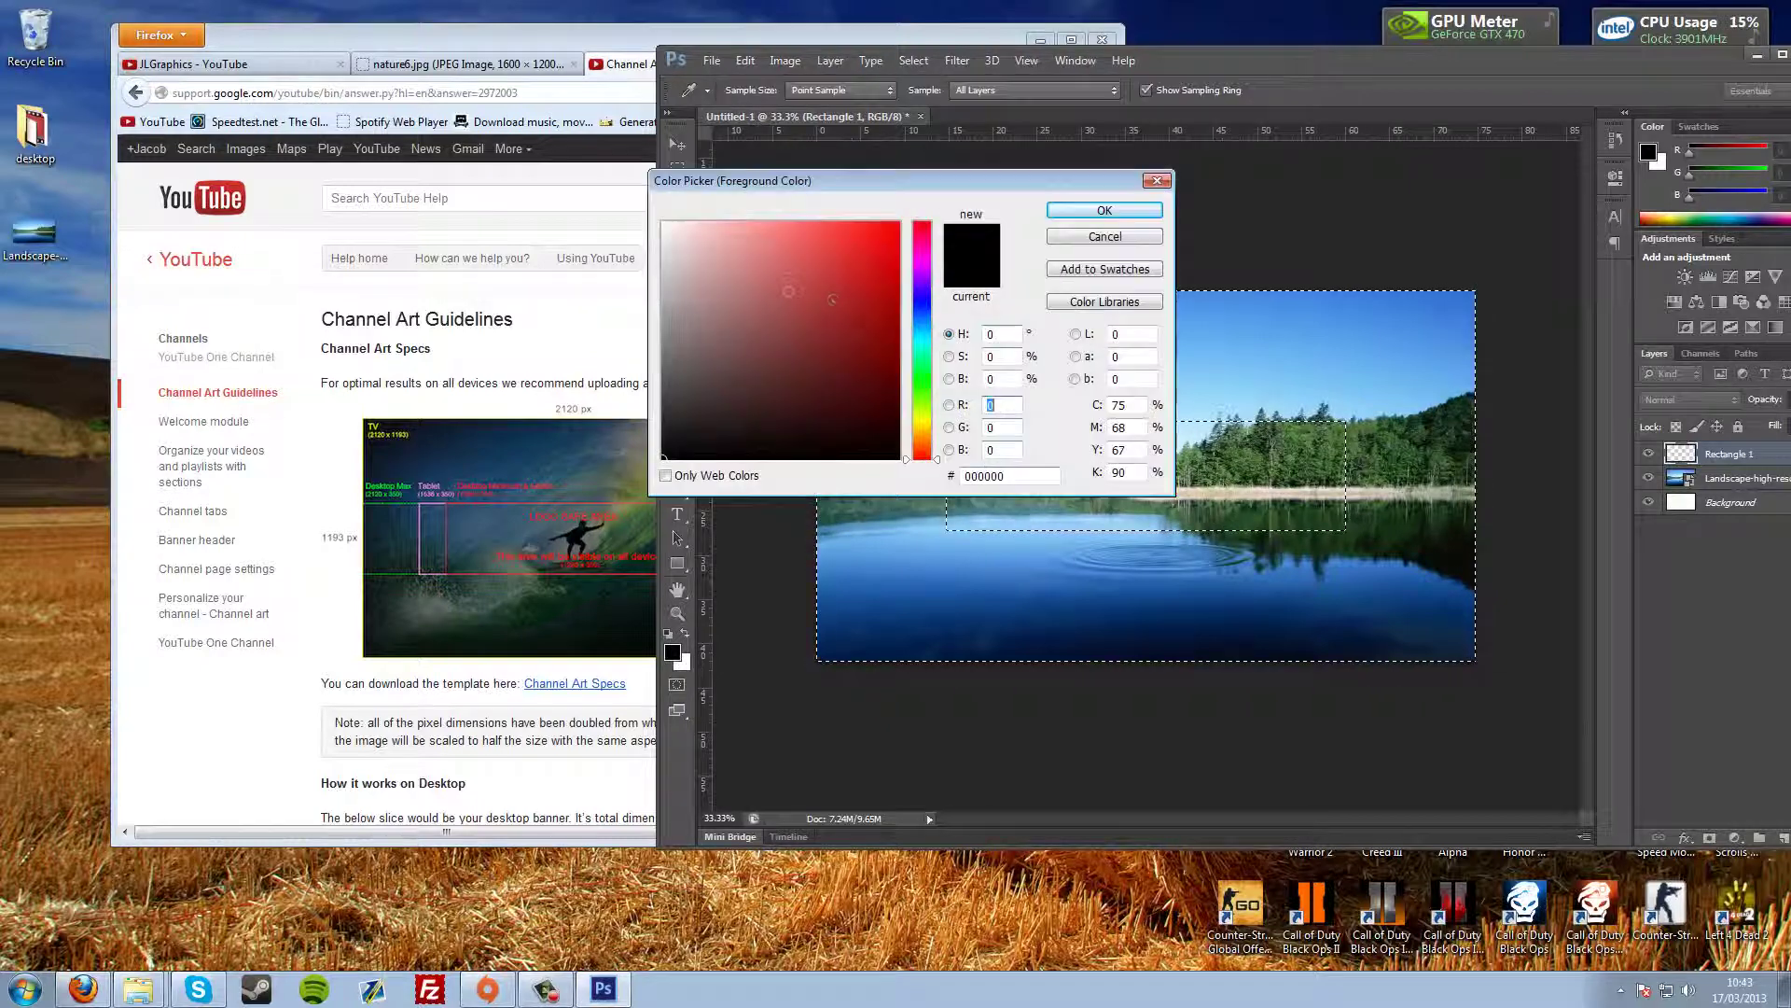
drag(453, 358, 1083, 305)
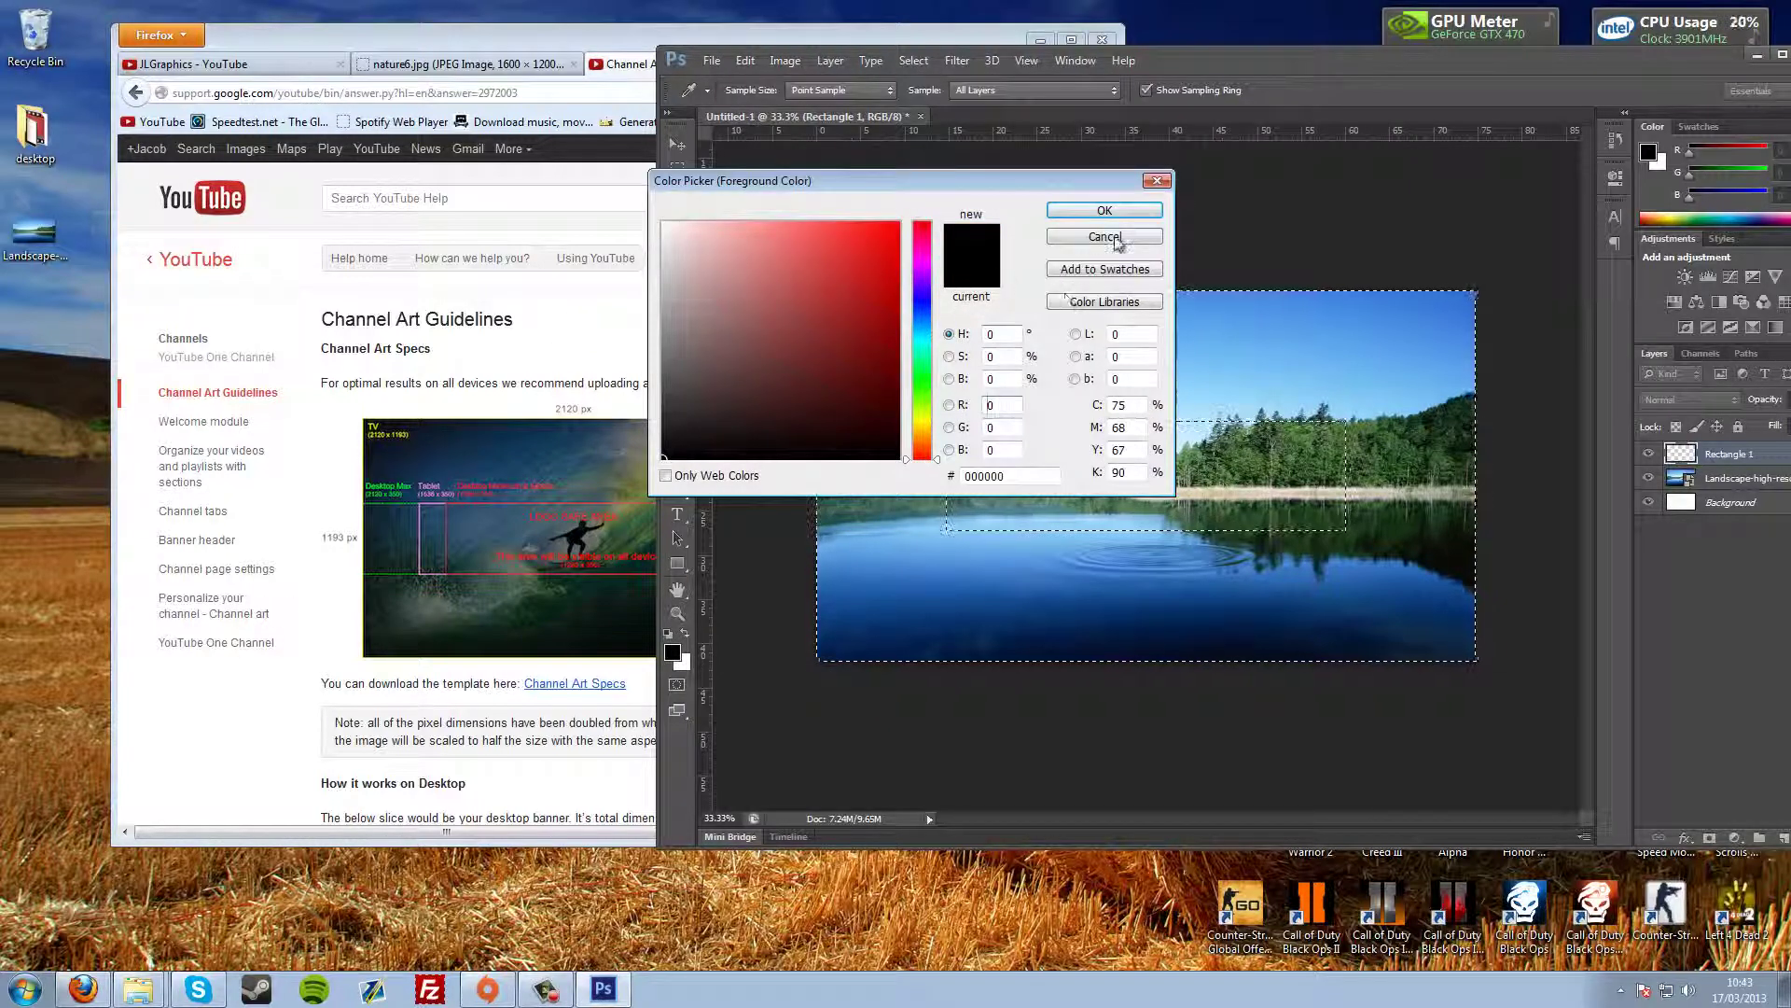
click(1105, 210)
click(1019, 368)
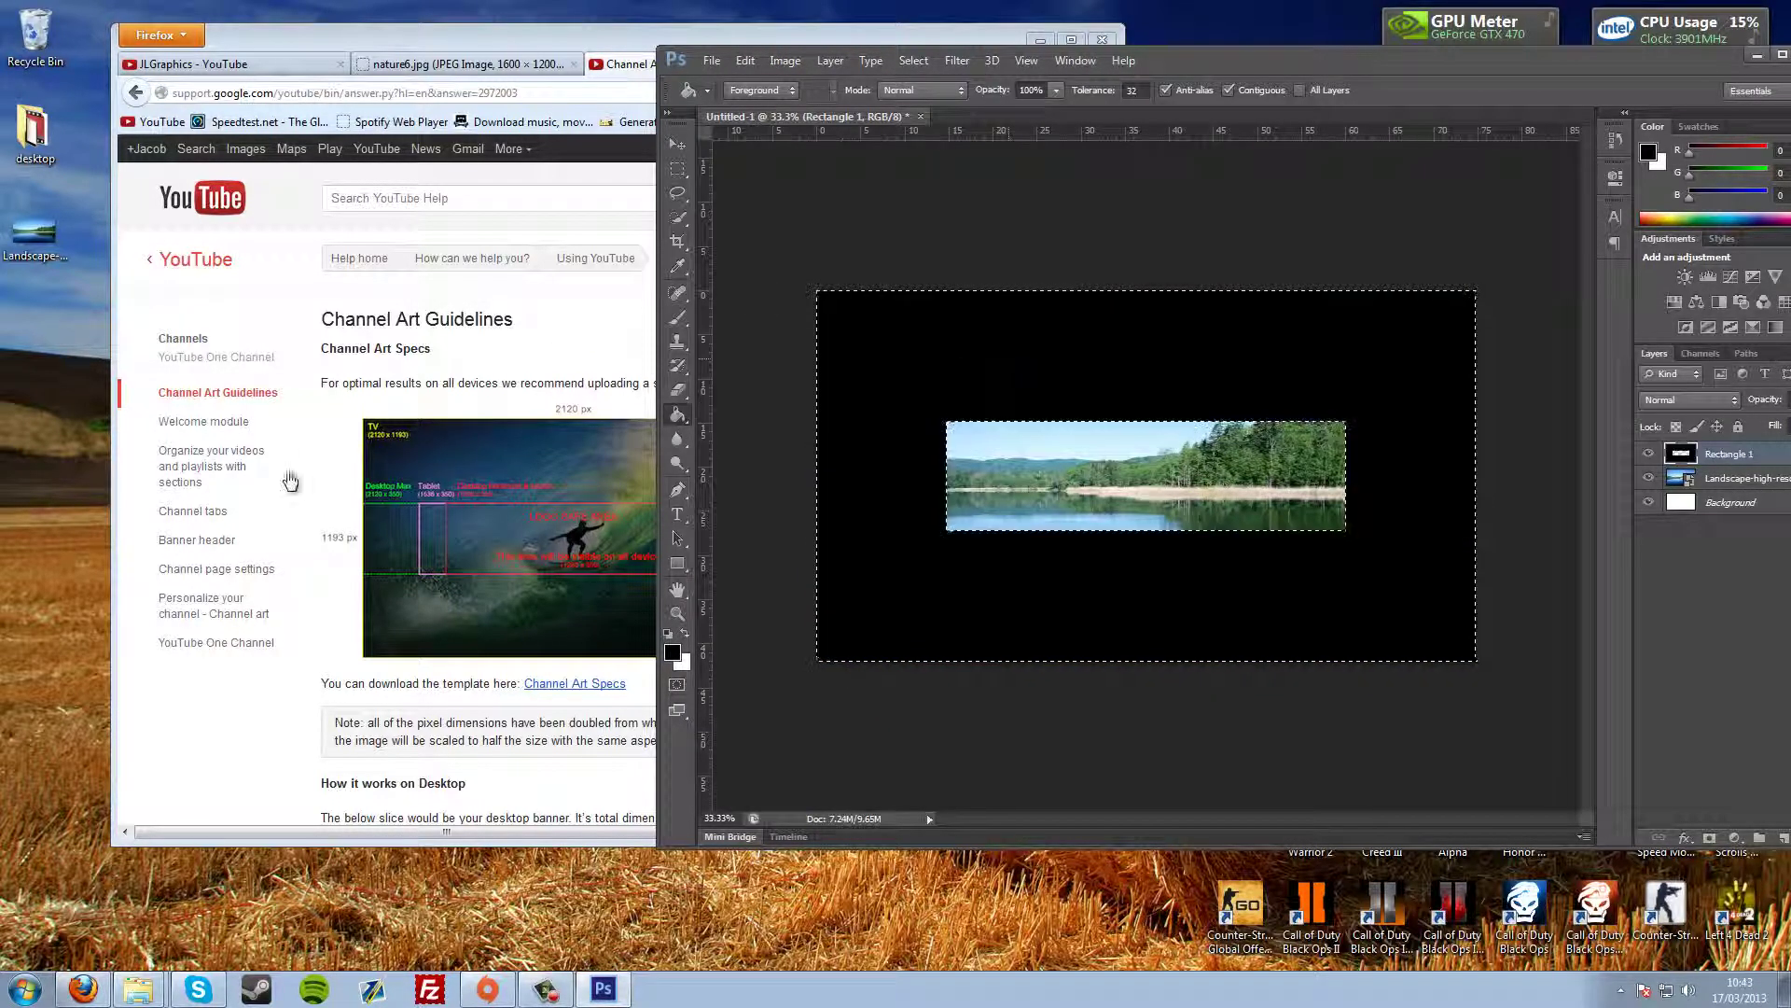
click(677, 169)
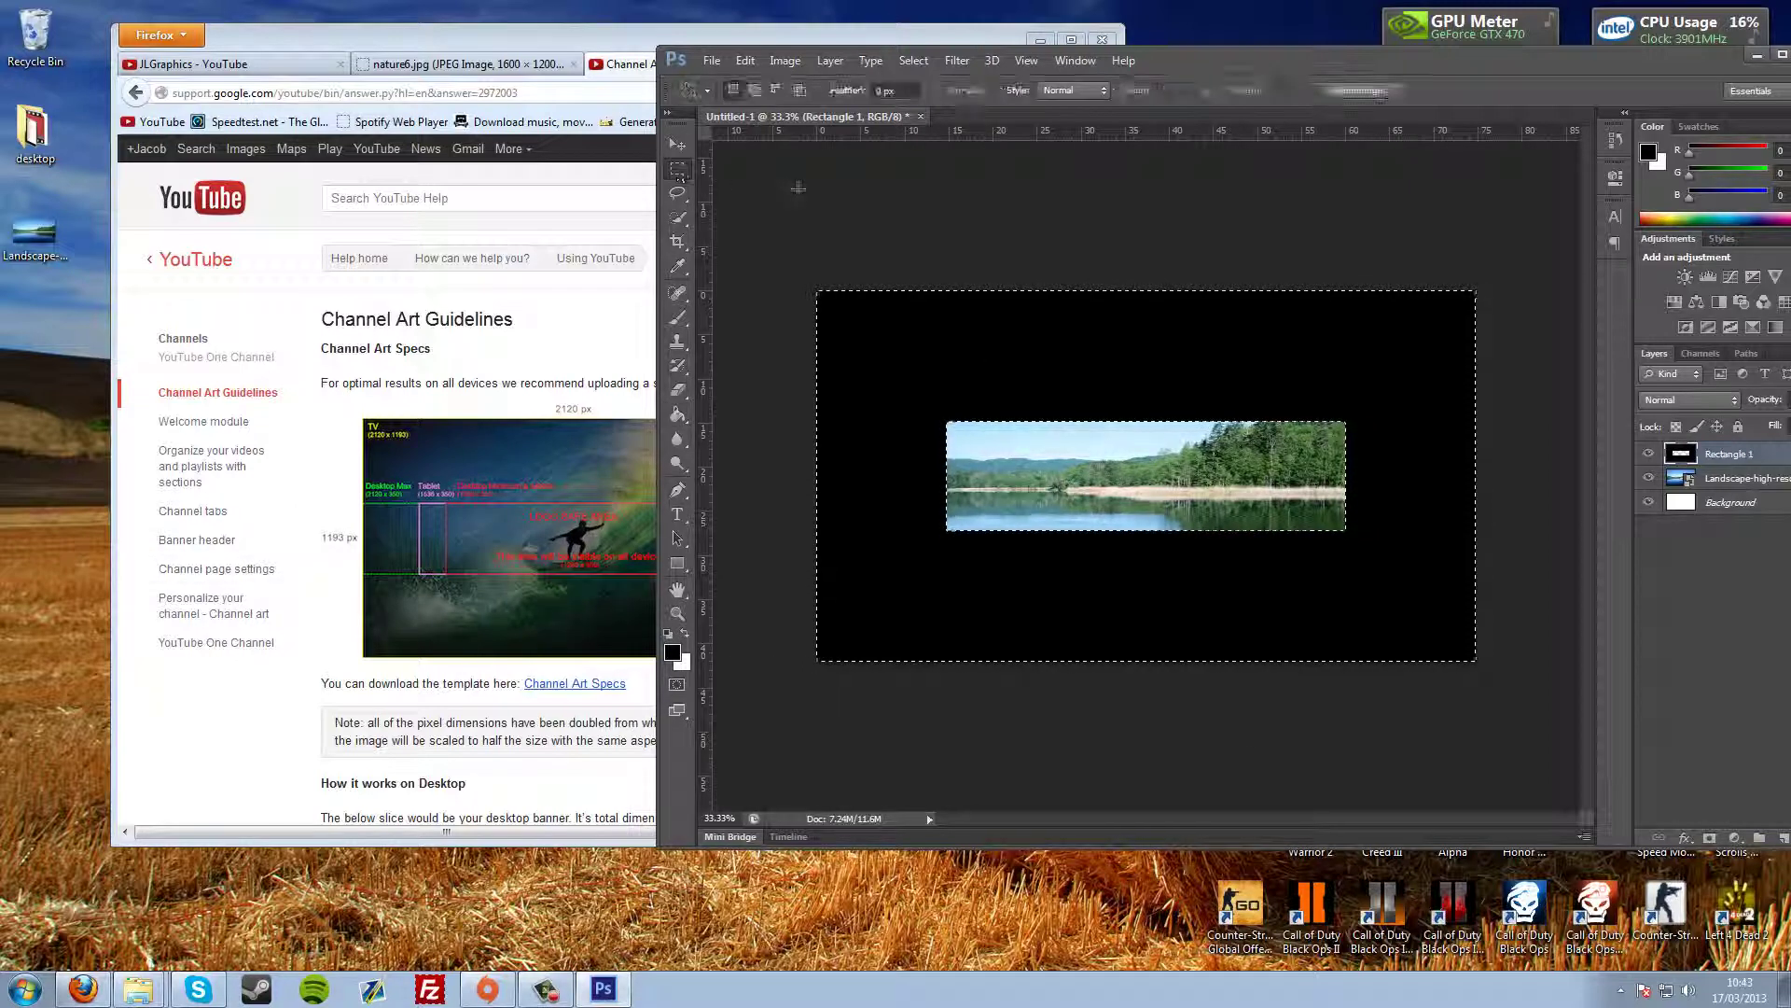
click(976, 295)
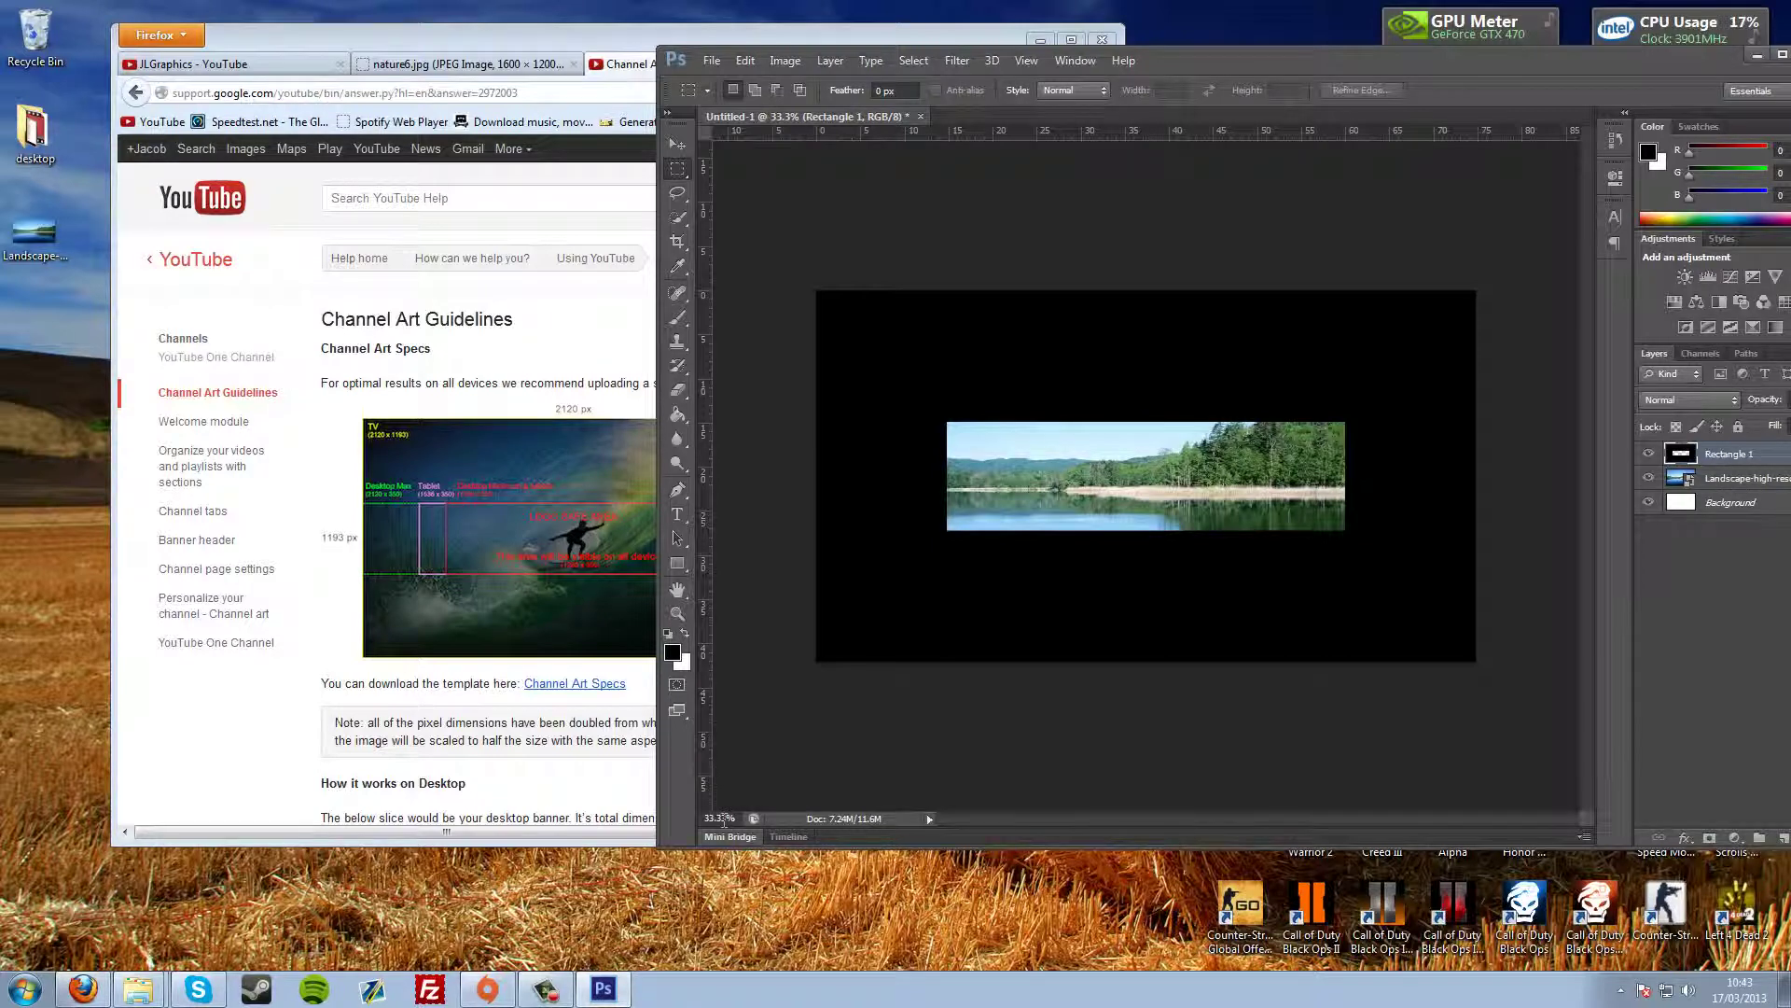
Examine the landscape strip inside the black frame at 100% zoom, and return to a view of the whole canvas.
click(723, 818)
text(1)
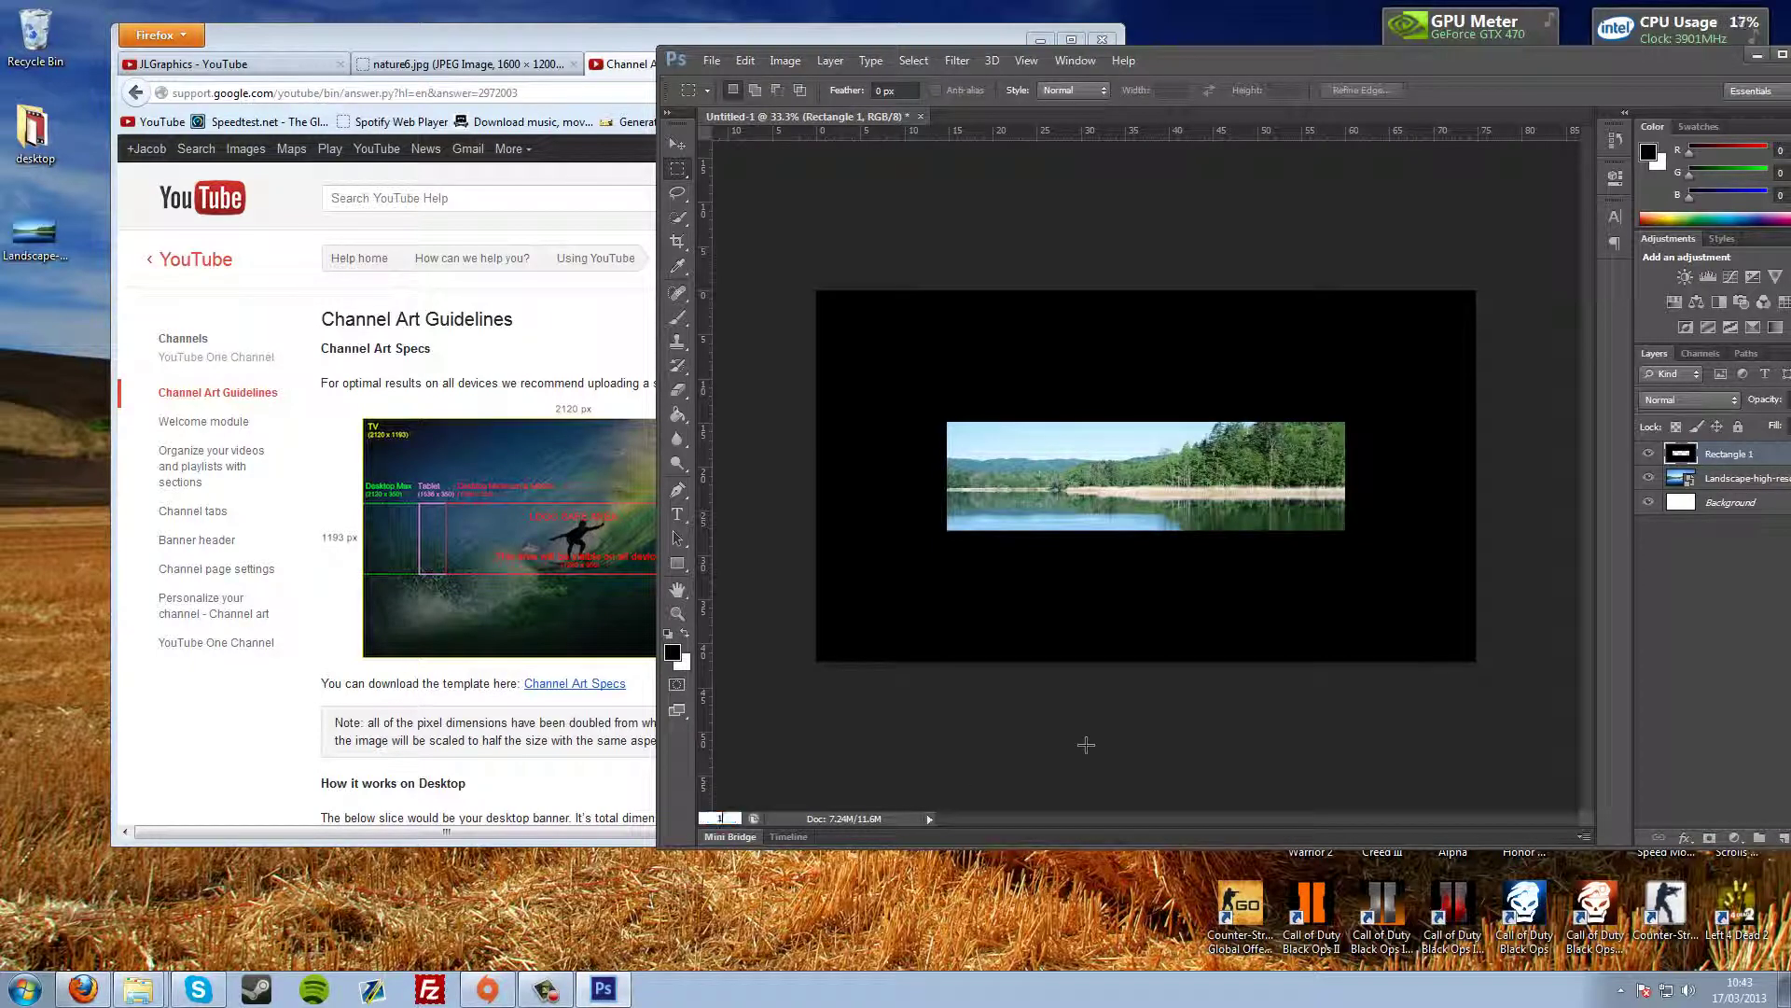
text(00)
key(Return)
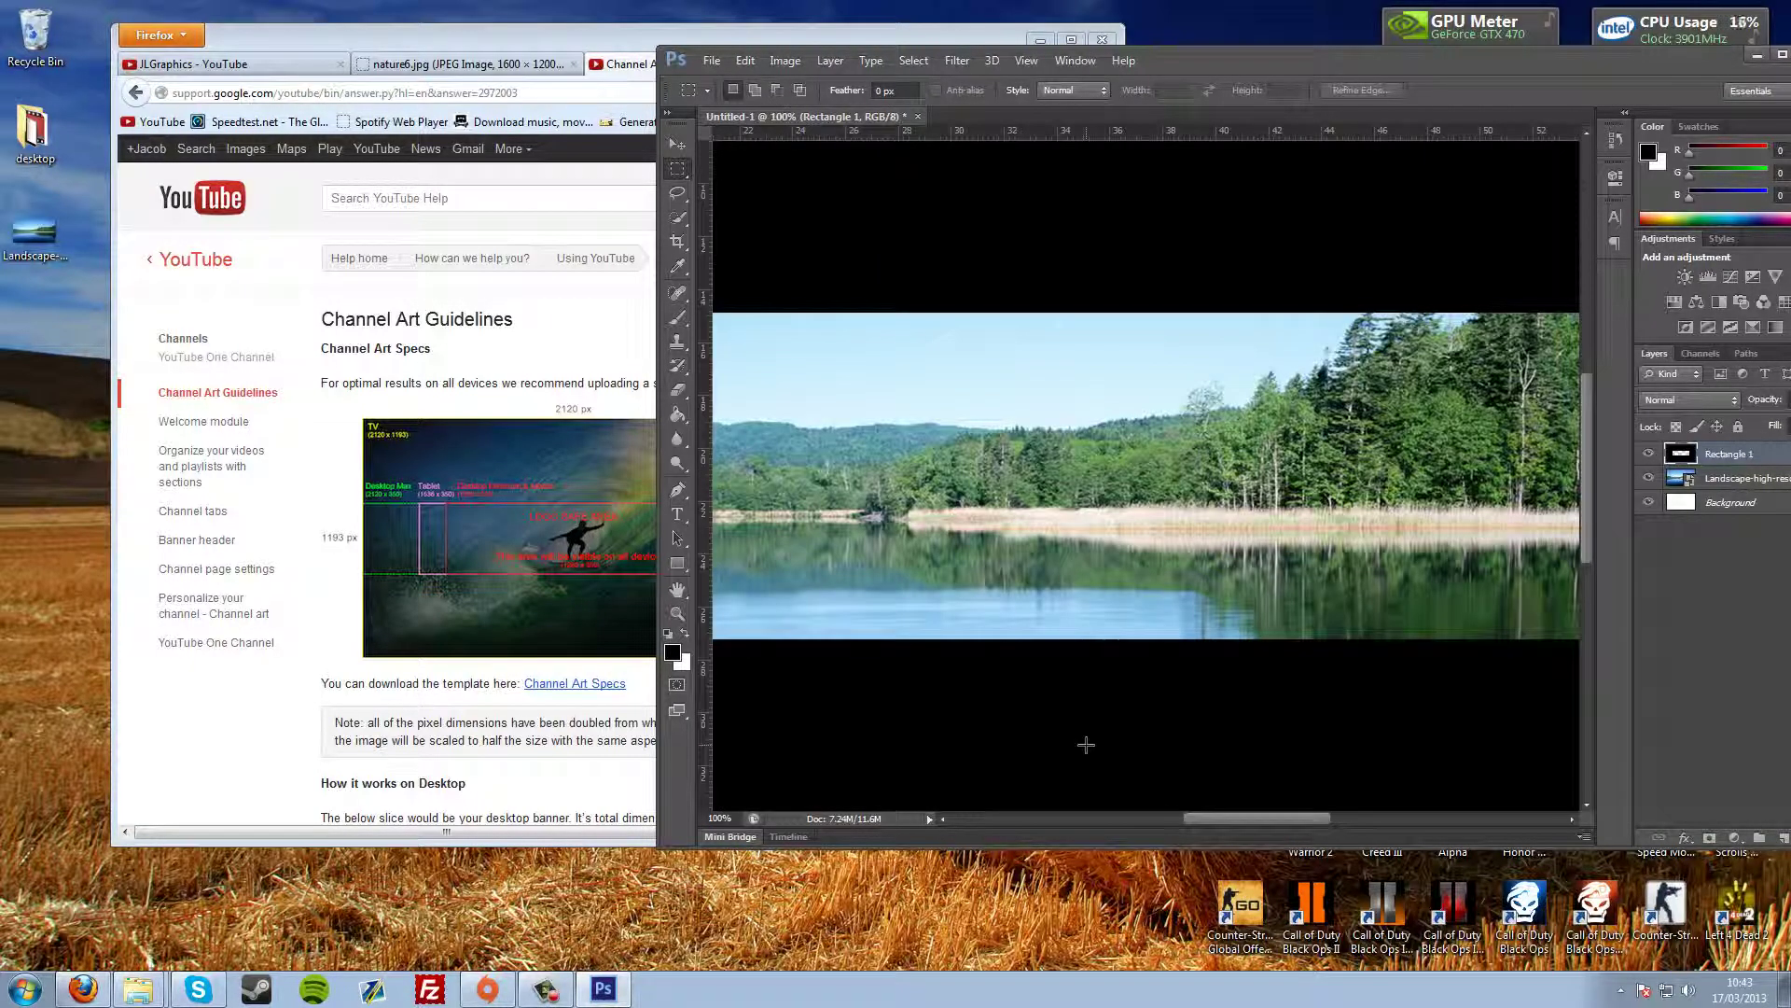
click(723, 818)
text(96)
key(Return)
scroll(990, 698, down, 5)
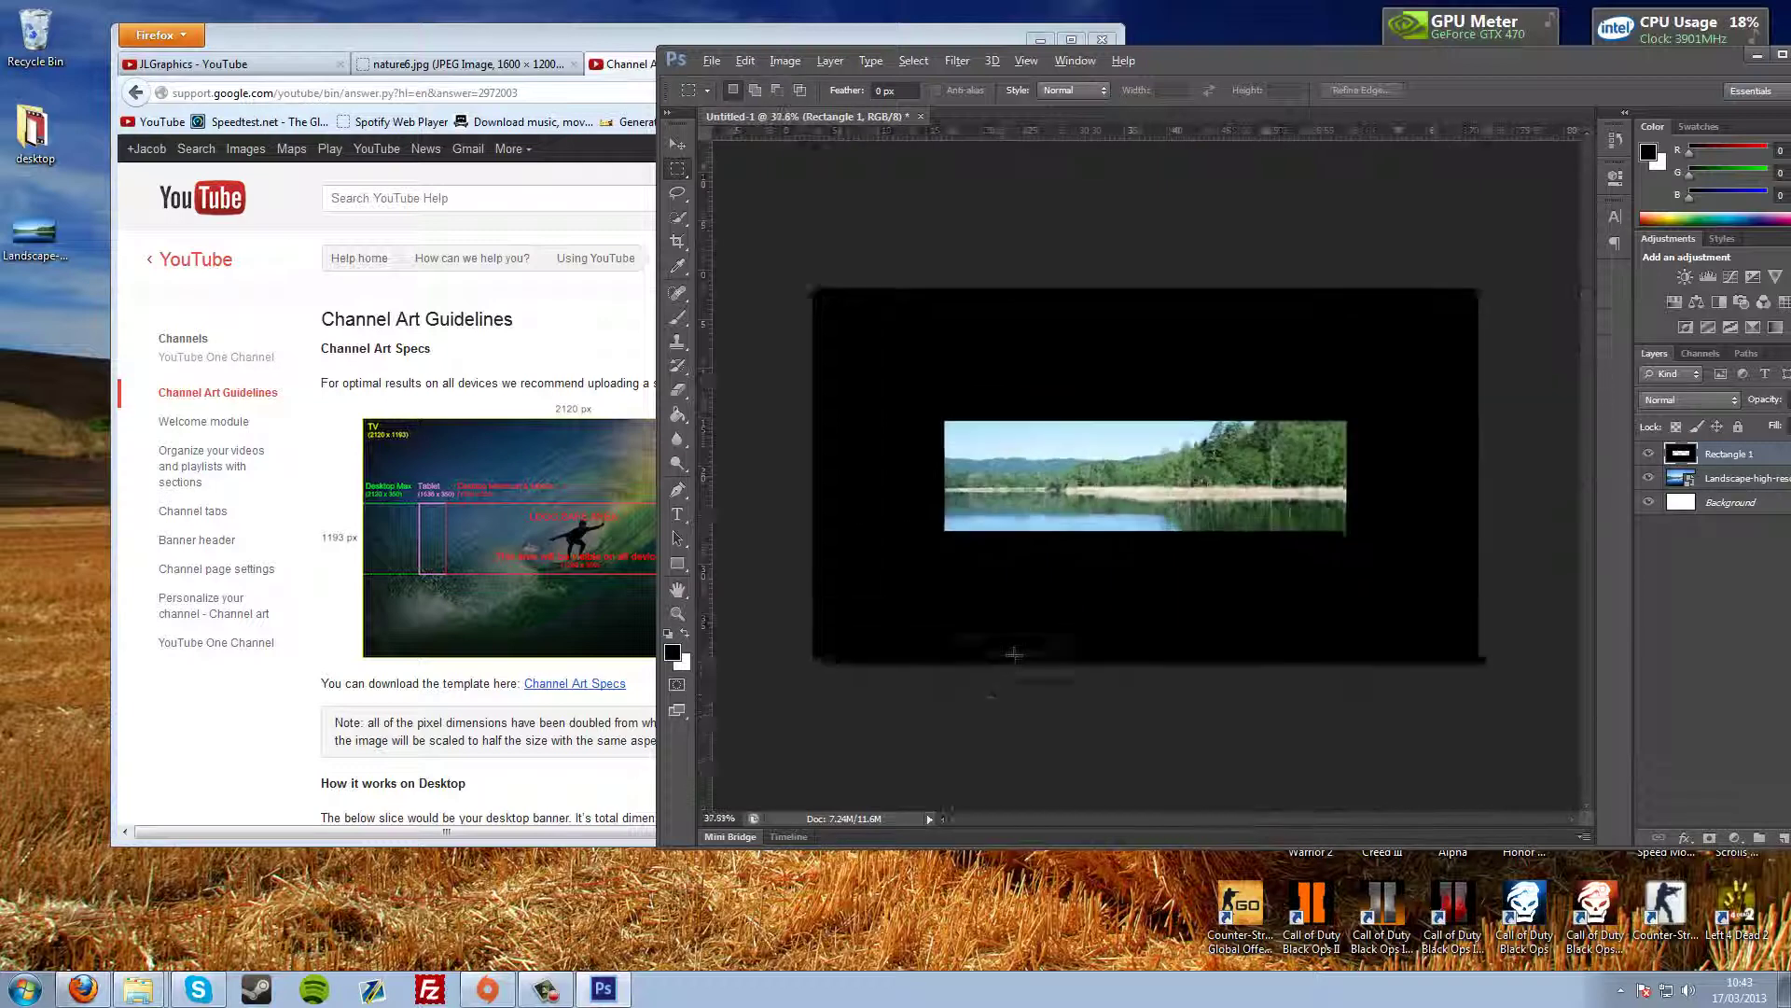
Select the landscape layer and hide the Rectangle 1 frame layer so the full background shows.
right_click(1734, 479)
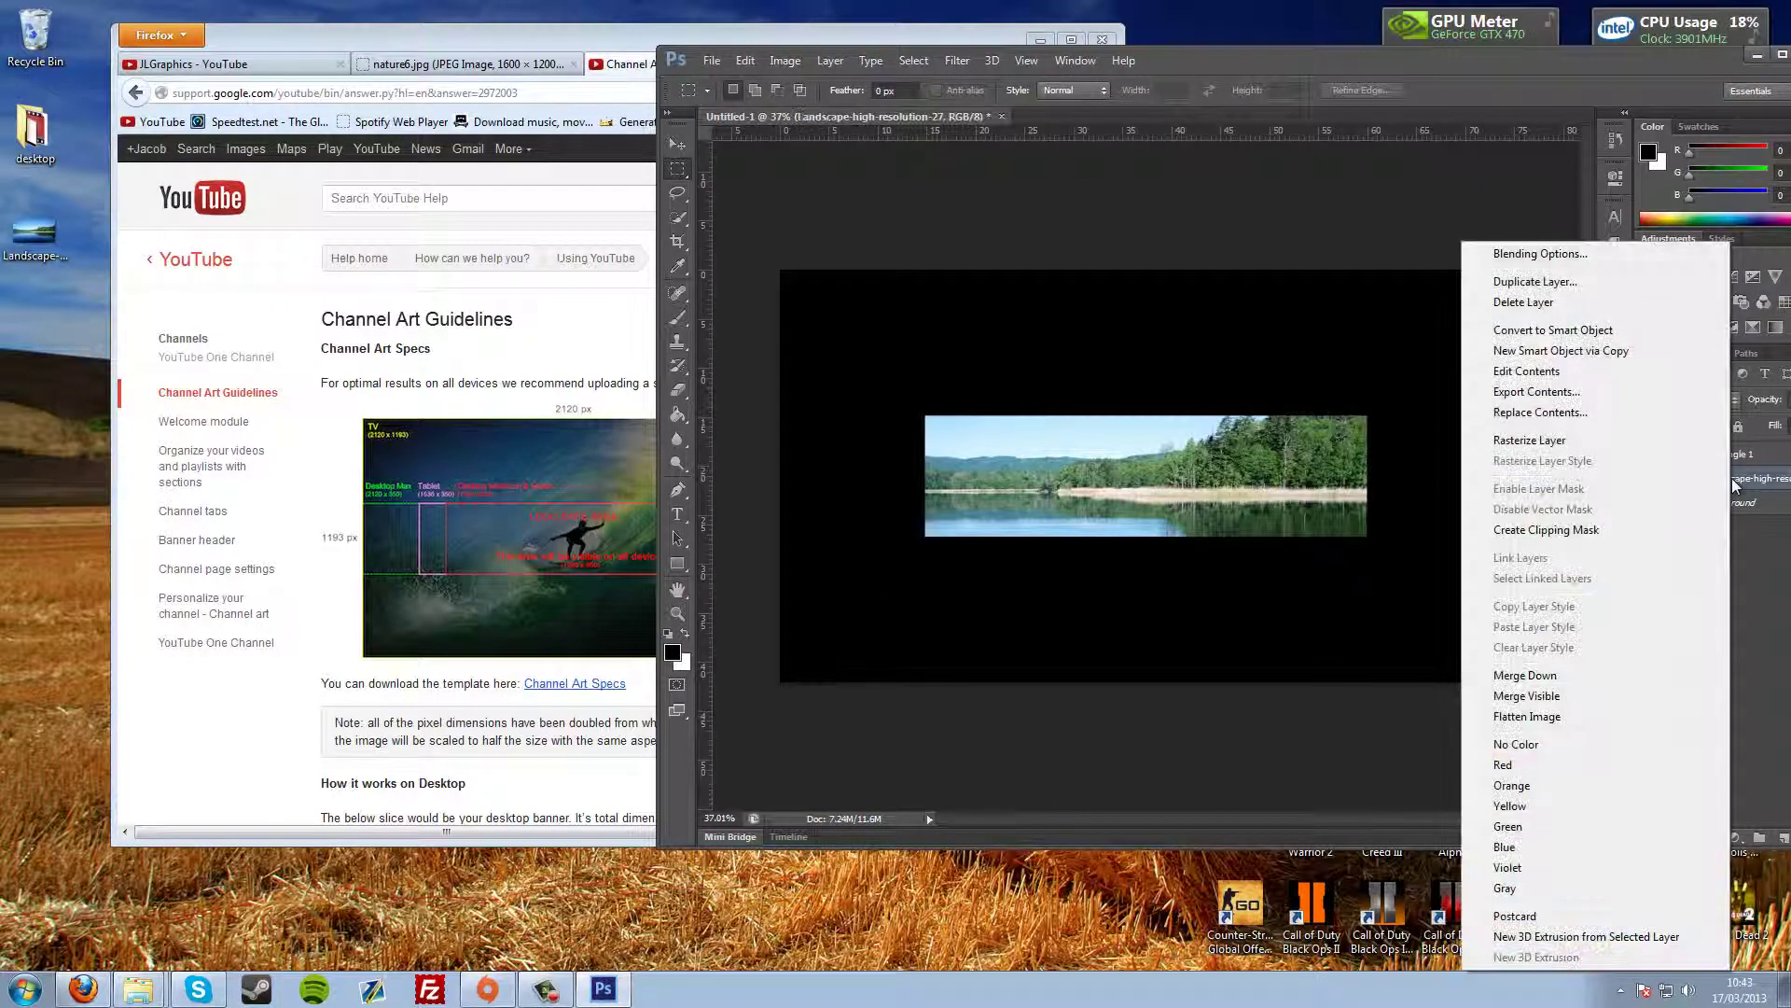
click(1777, 585)
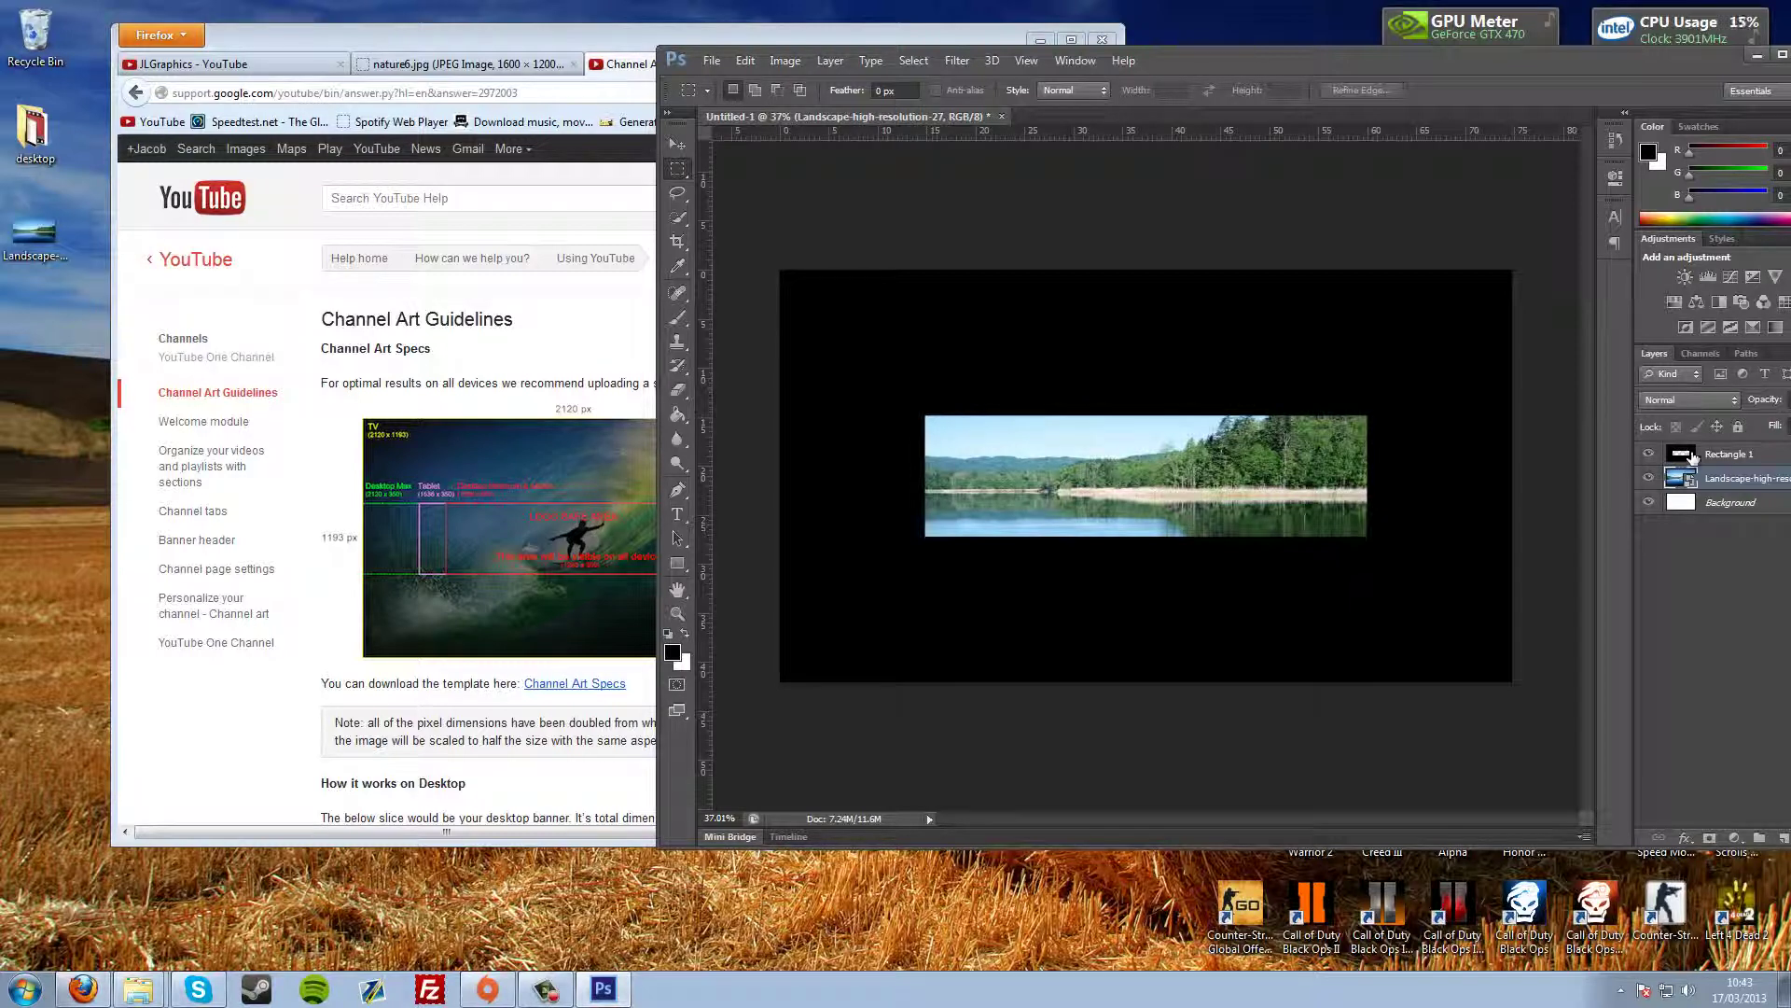
click(1649, 460)
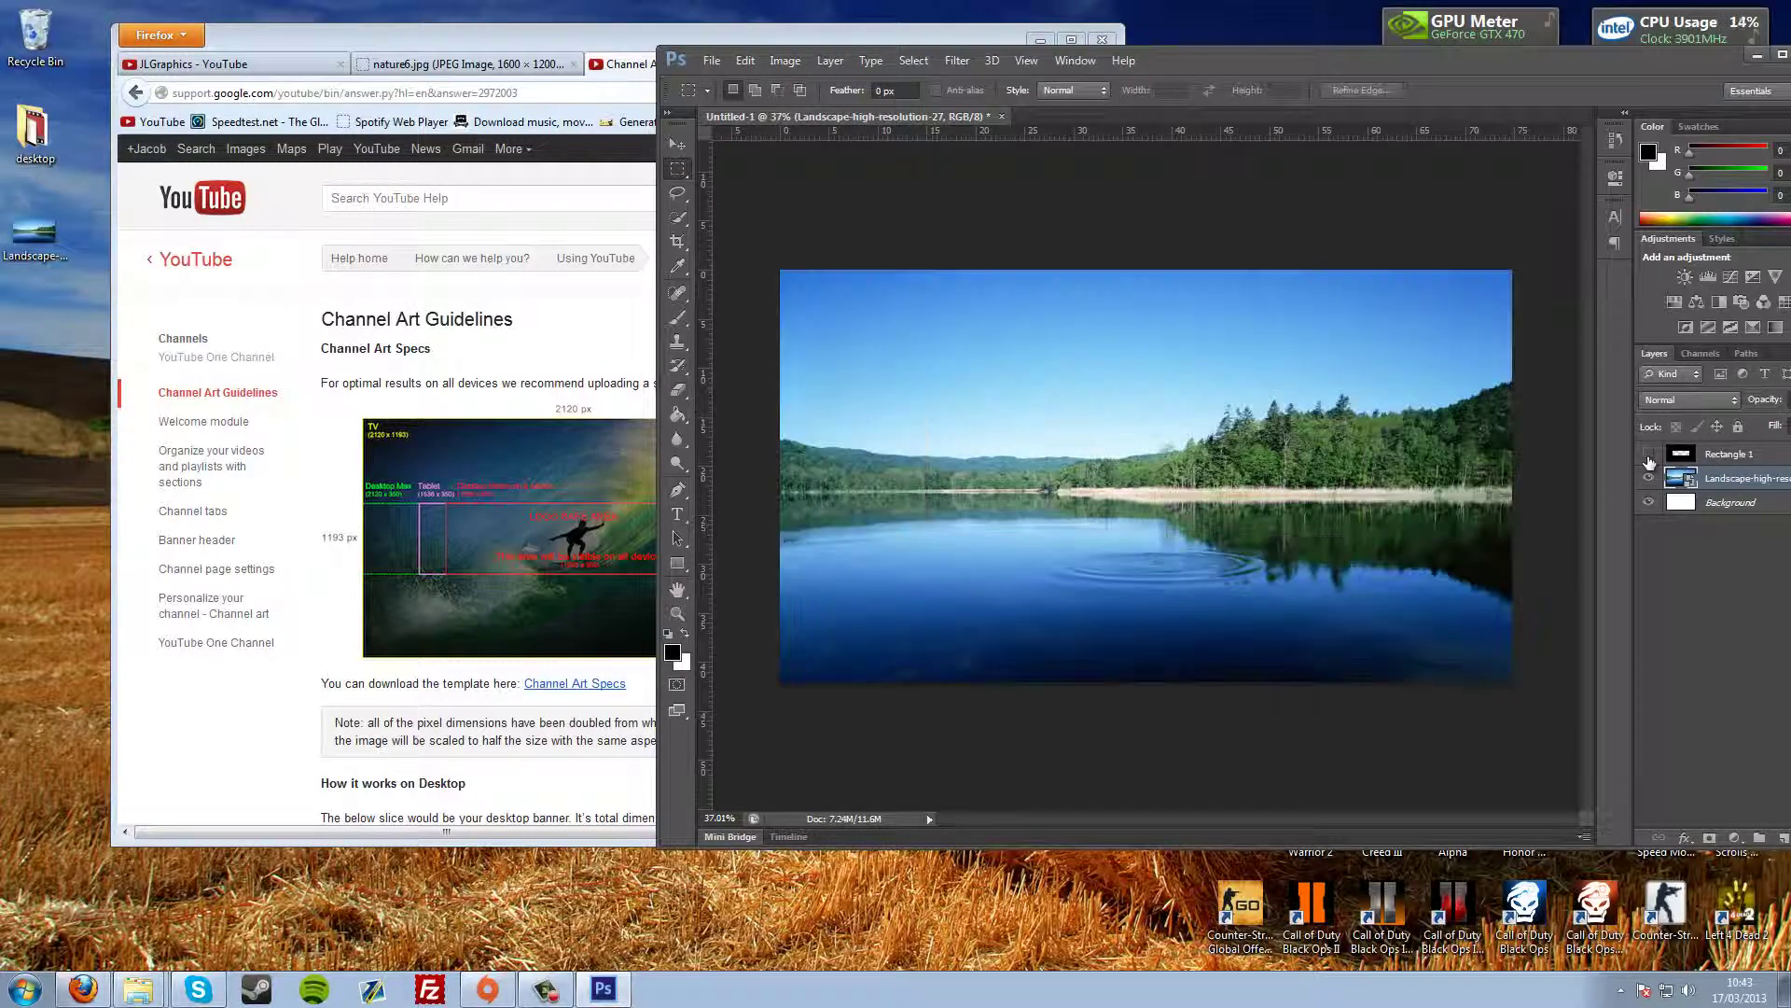
click(1649, 460)
click(1649, 461)
click(1650, 462)
click(1649, 461)
Maximize the Photoshop window and rasterize the landscape layer.
right_click(1737, 481)
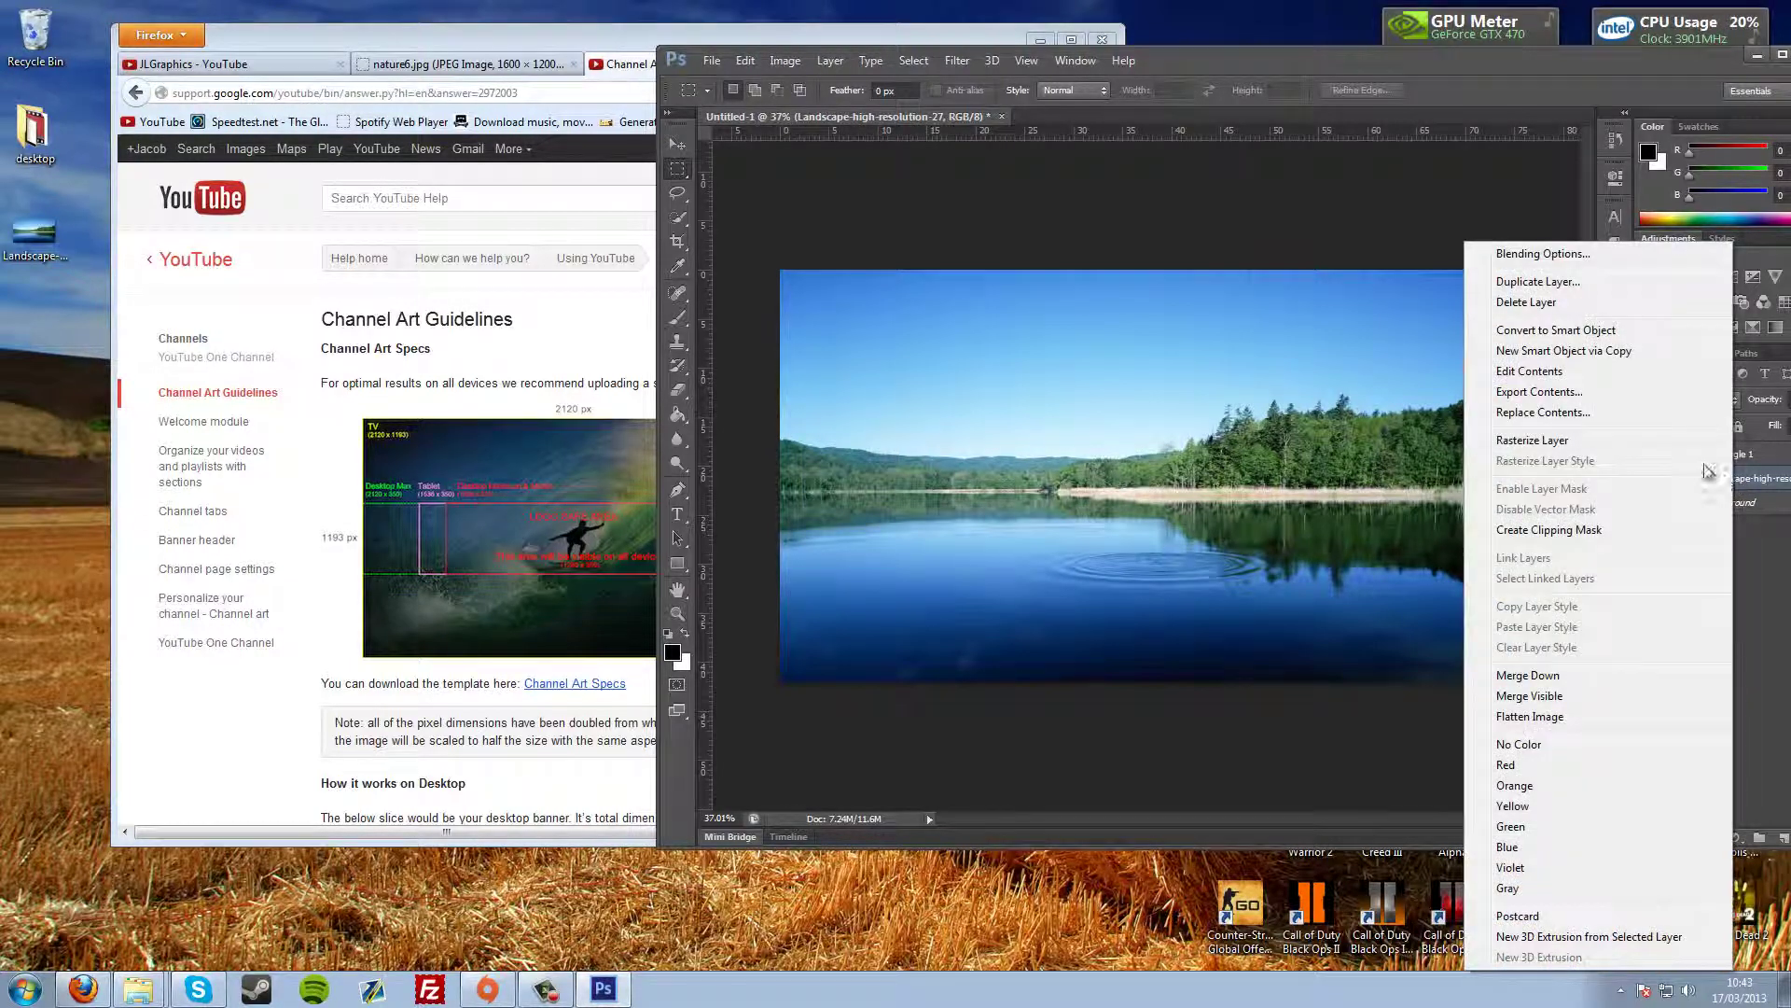
click(1754, 482)
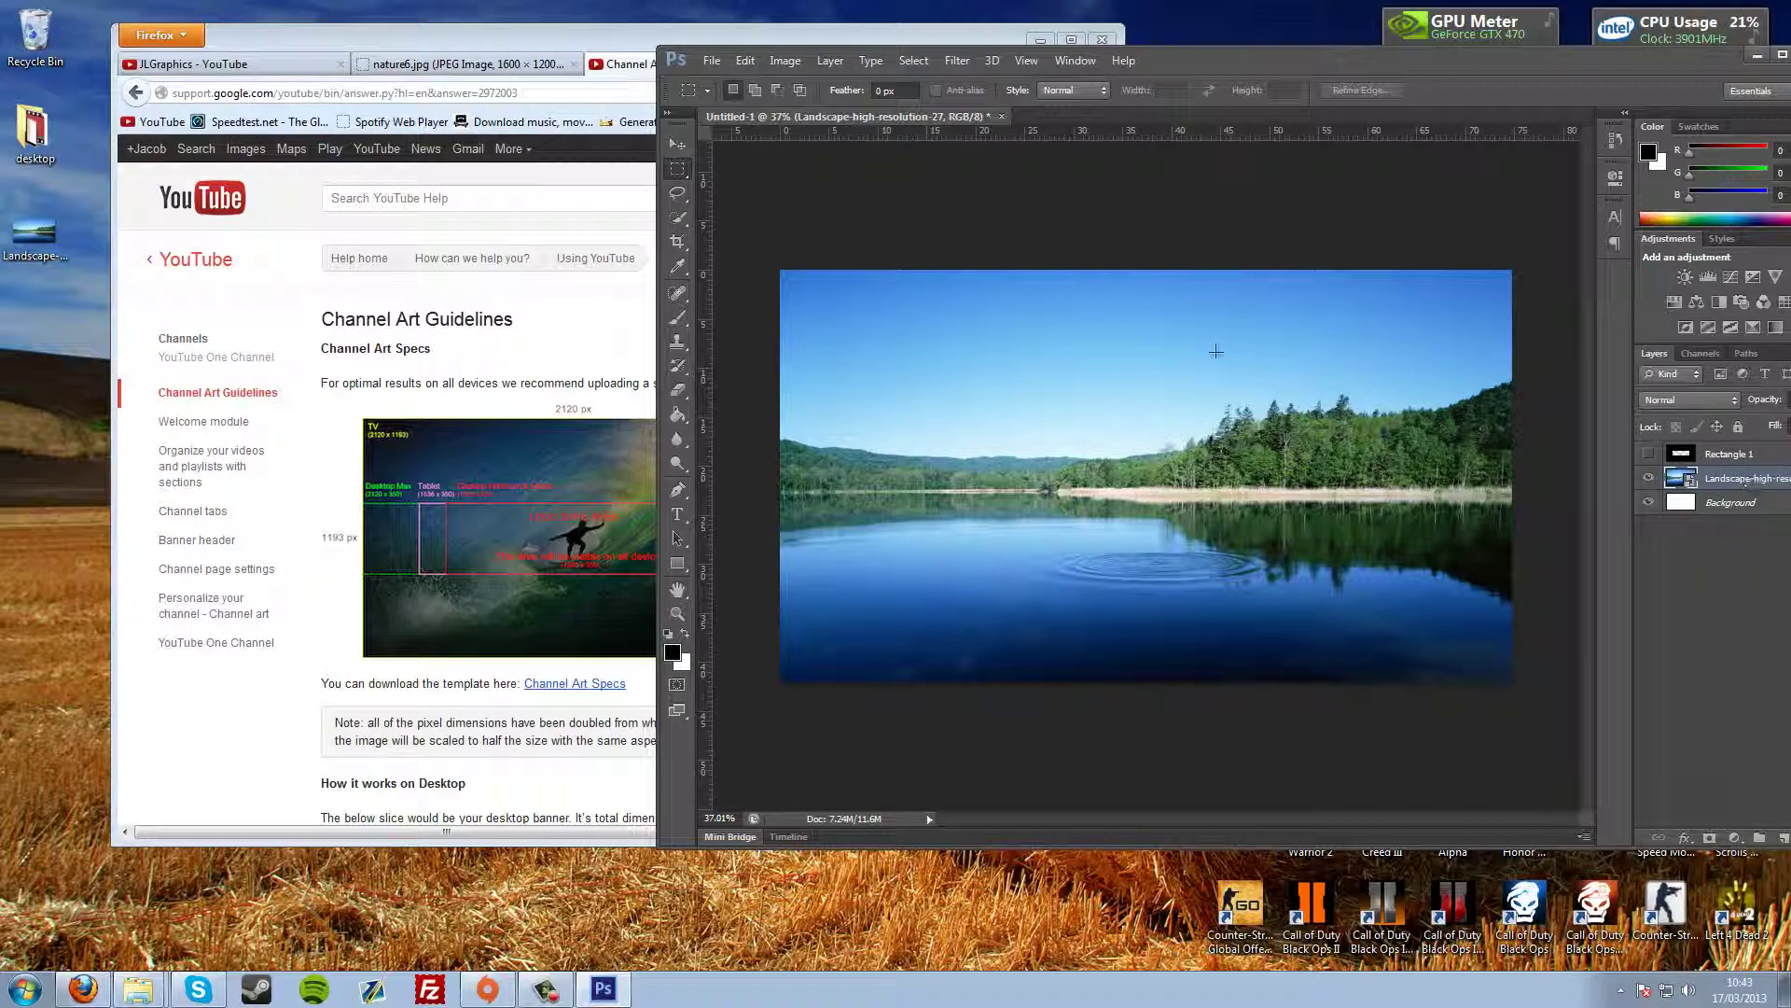
drag(1437, 71, 1162, 89)
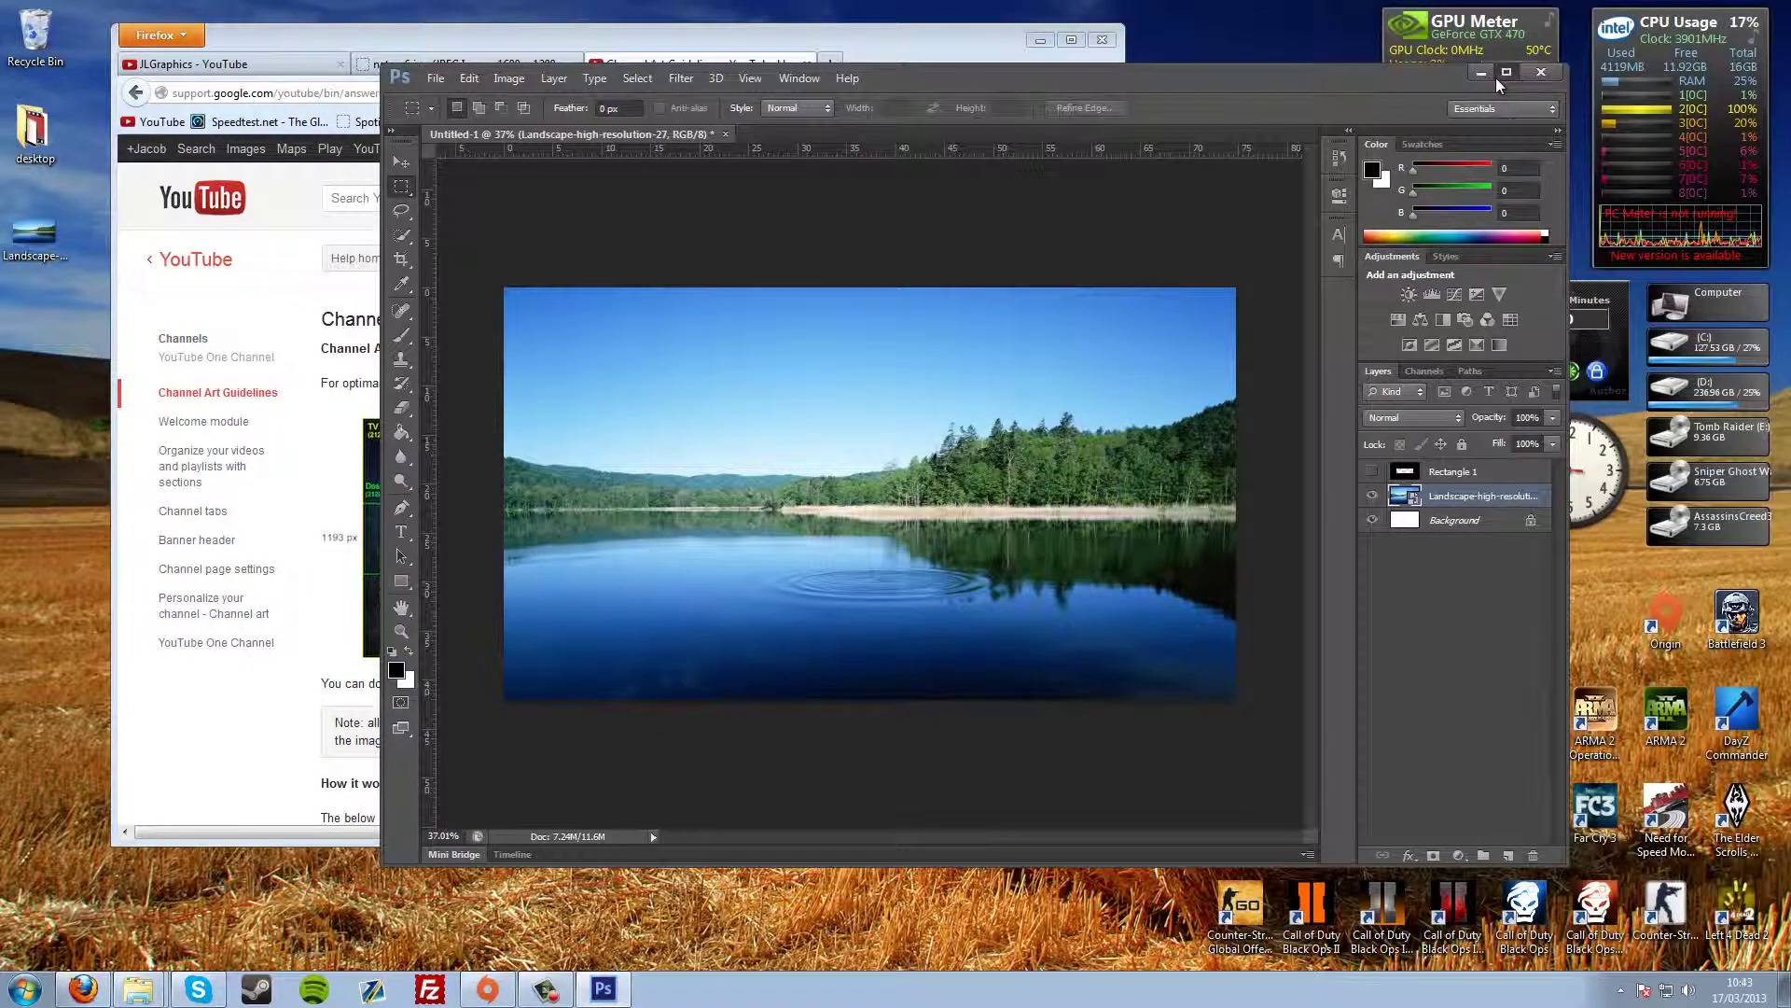
click(1499, 75)
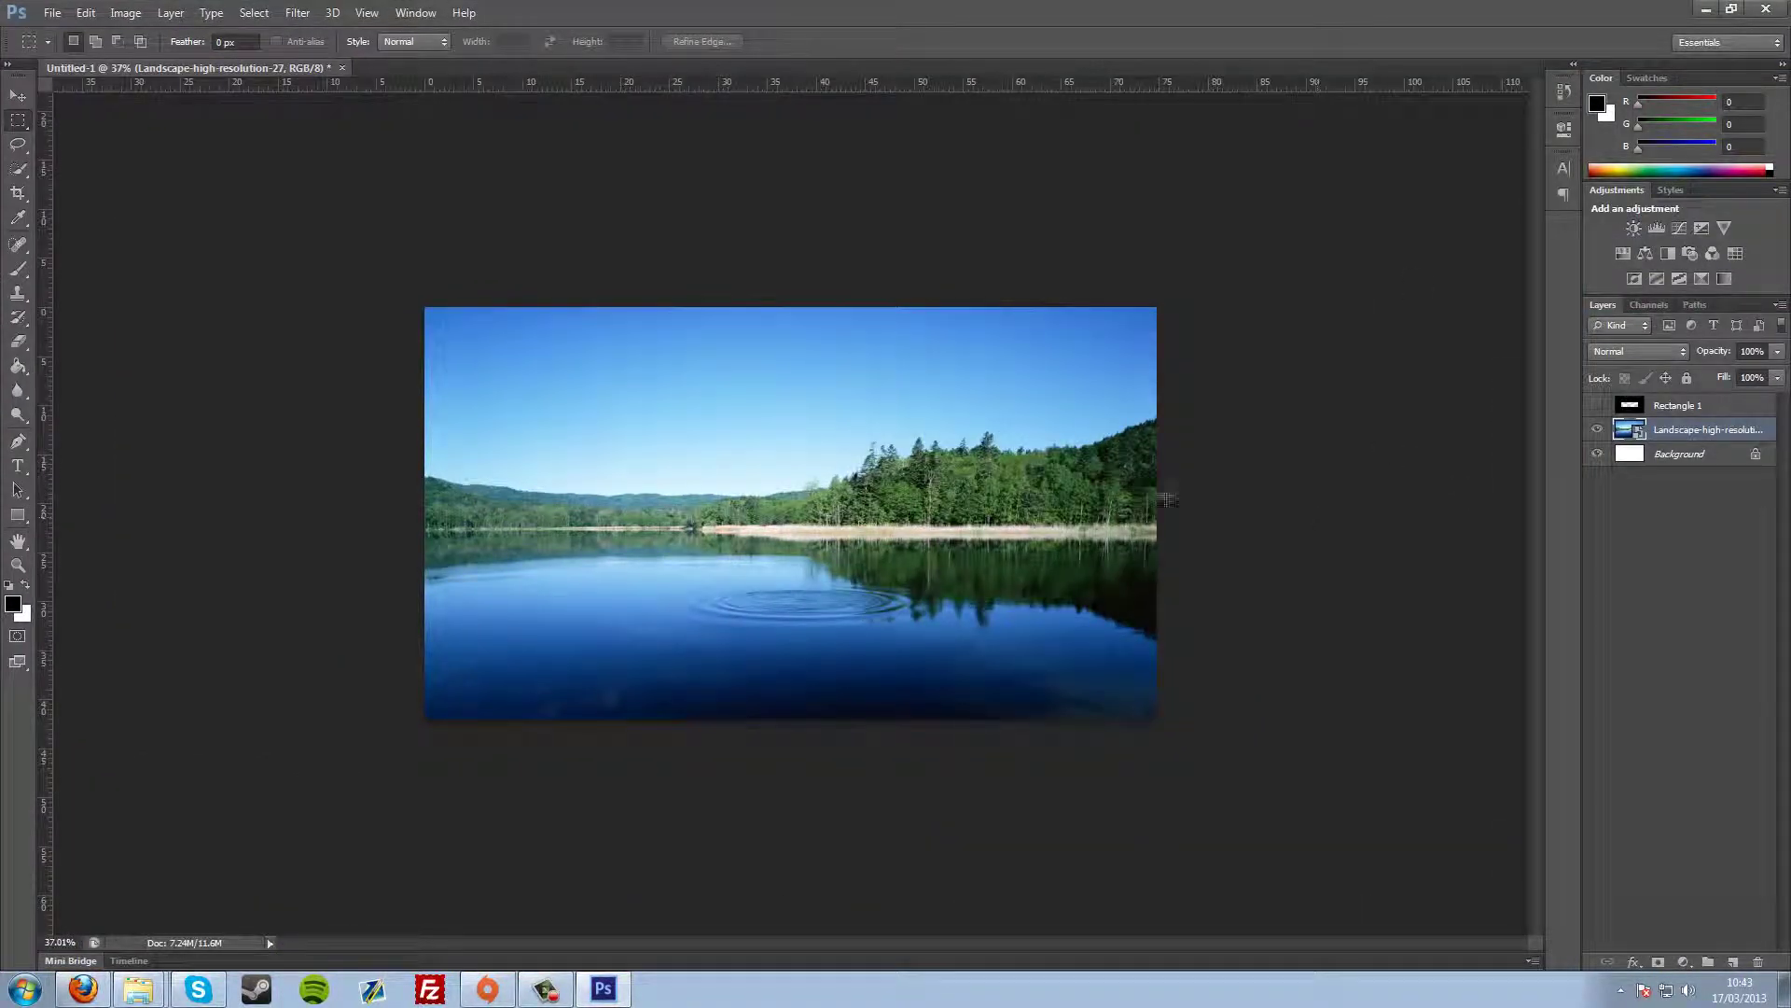
right_click(1680, 439)
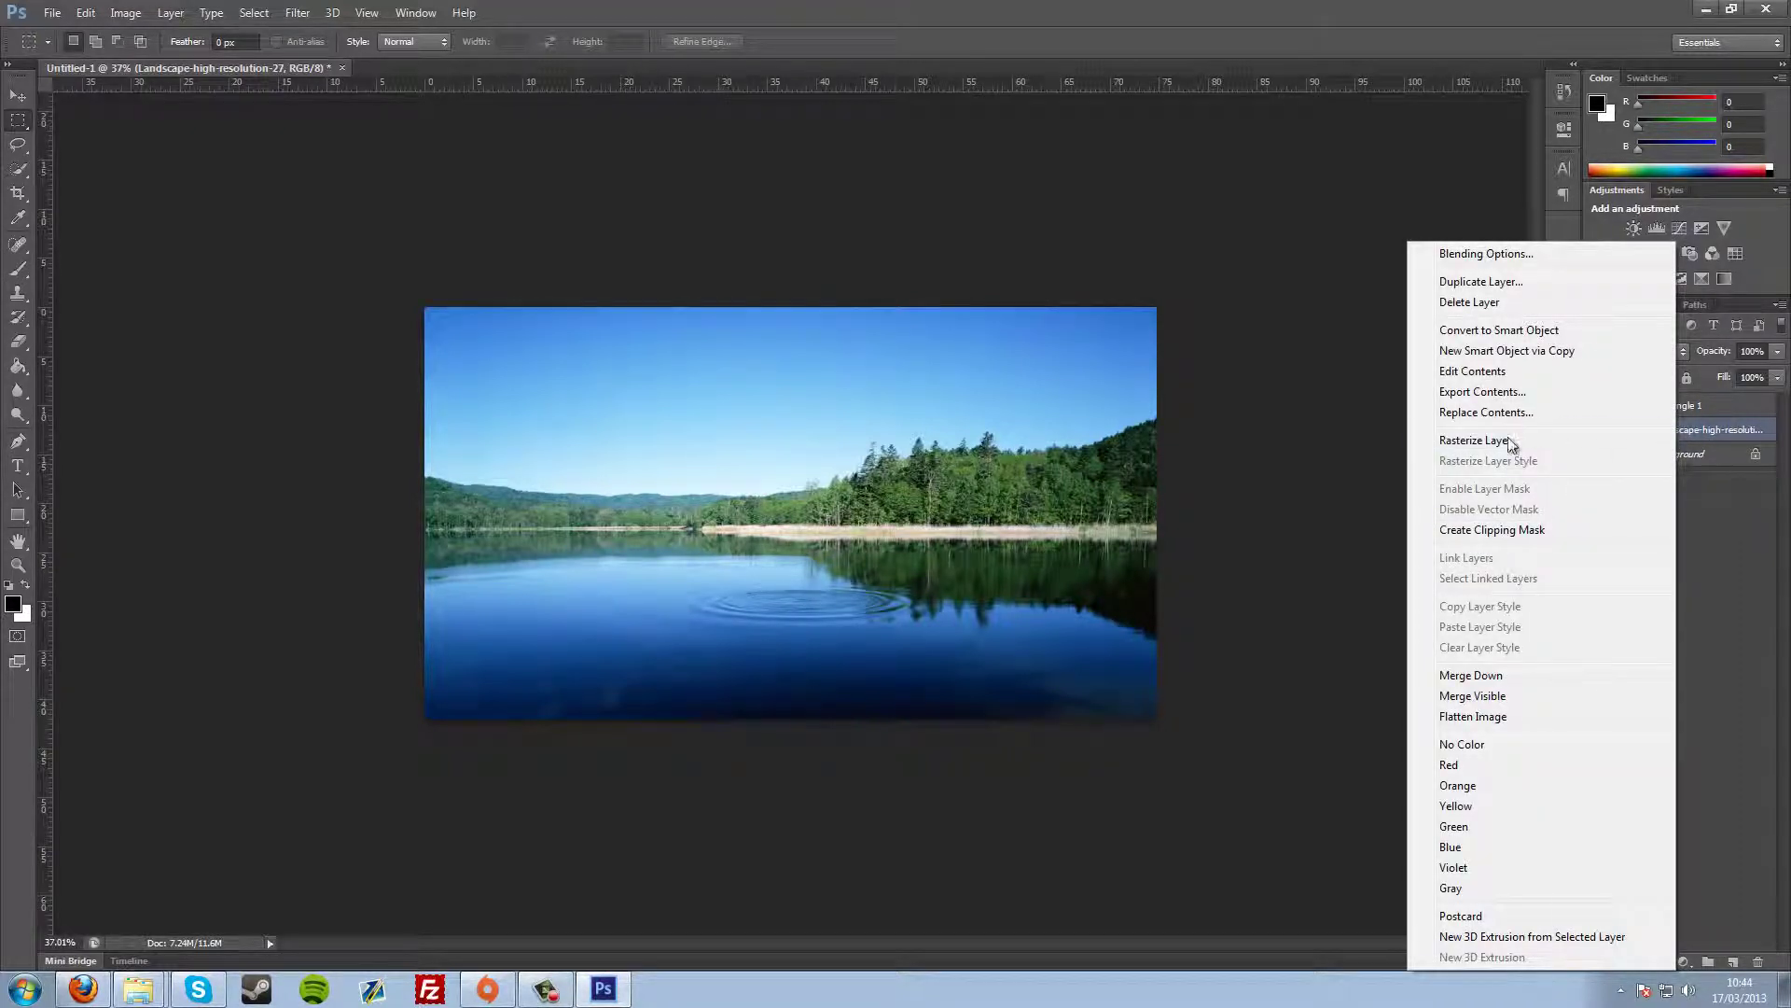
click(1458, 442)
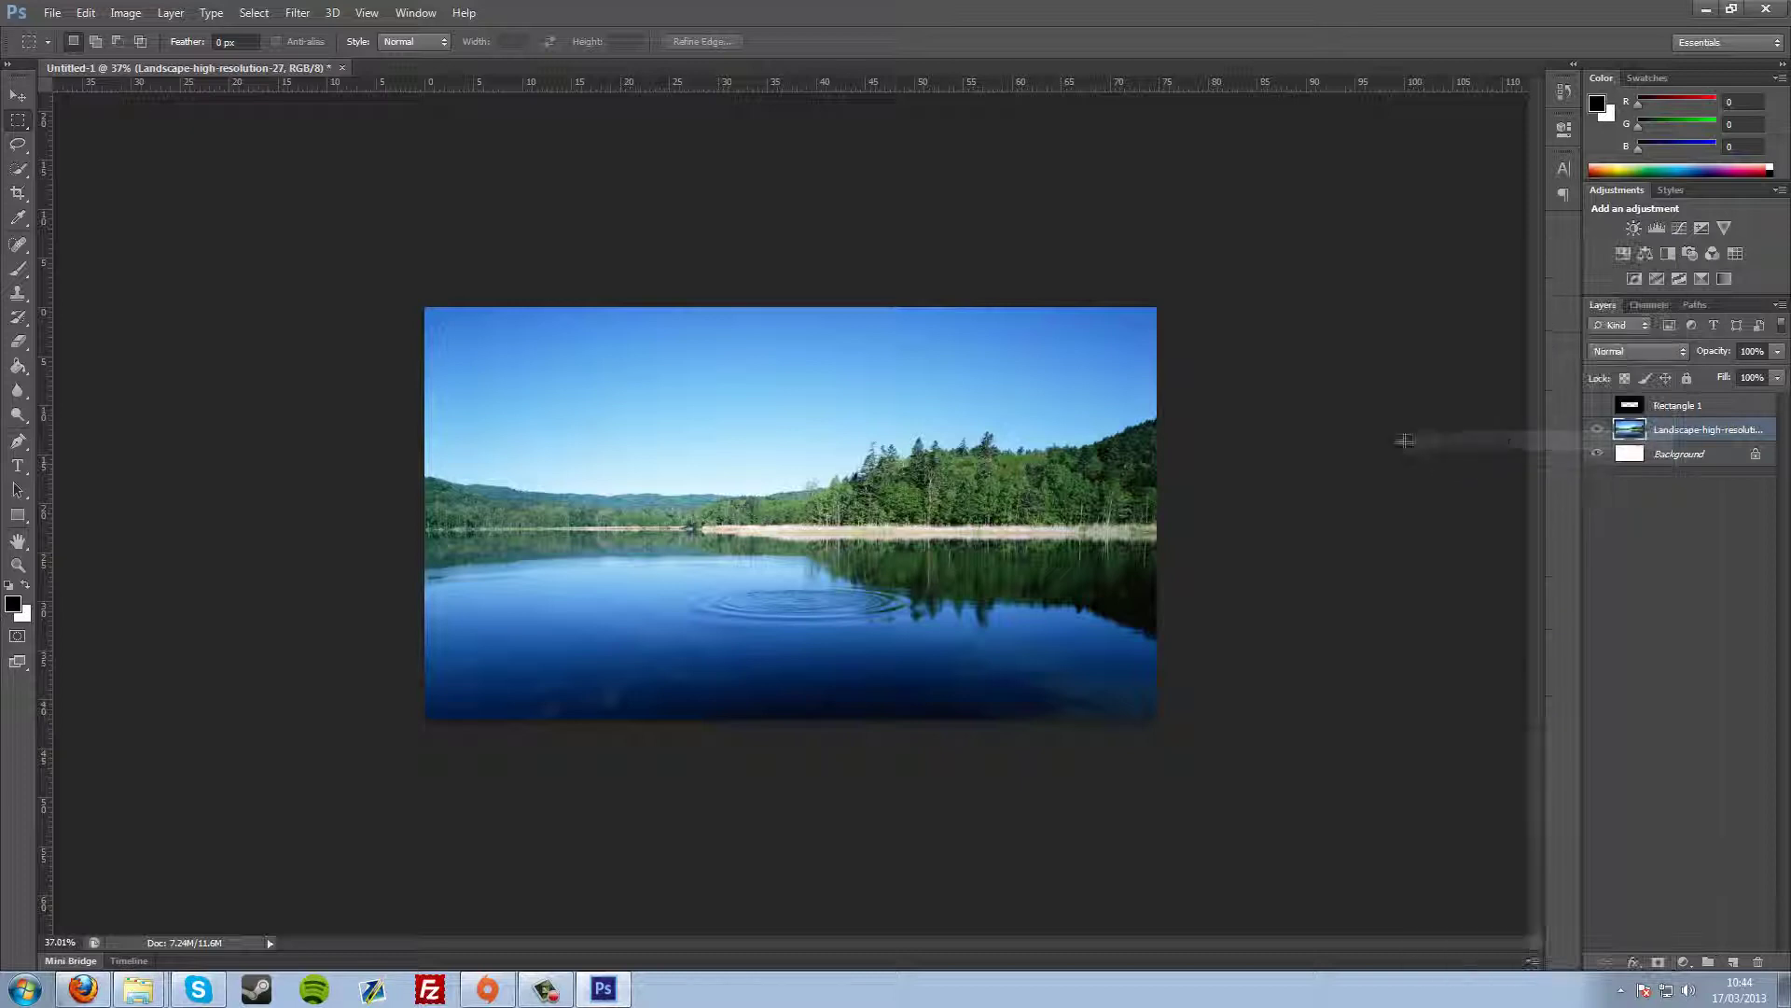
Apply a Levels adjustment to the landscape layer, raising the black point and darkening the midtones for deeper contrast.
click(122, 13)
mouse_move(177, 61)
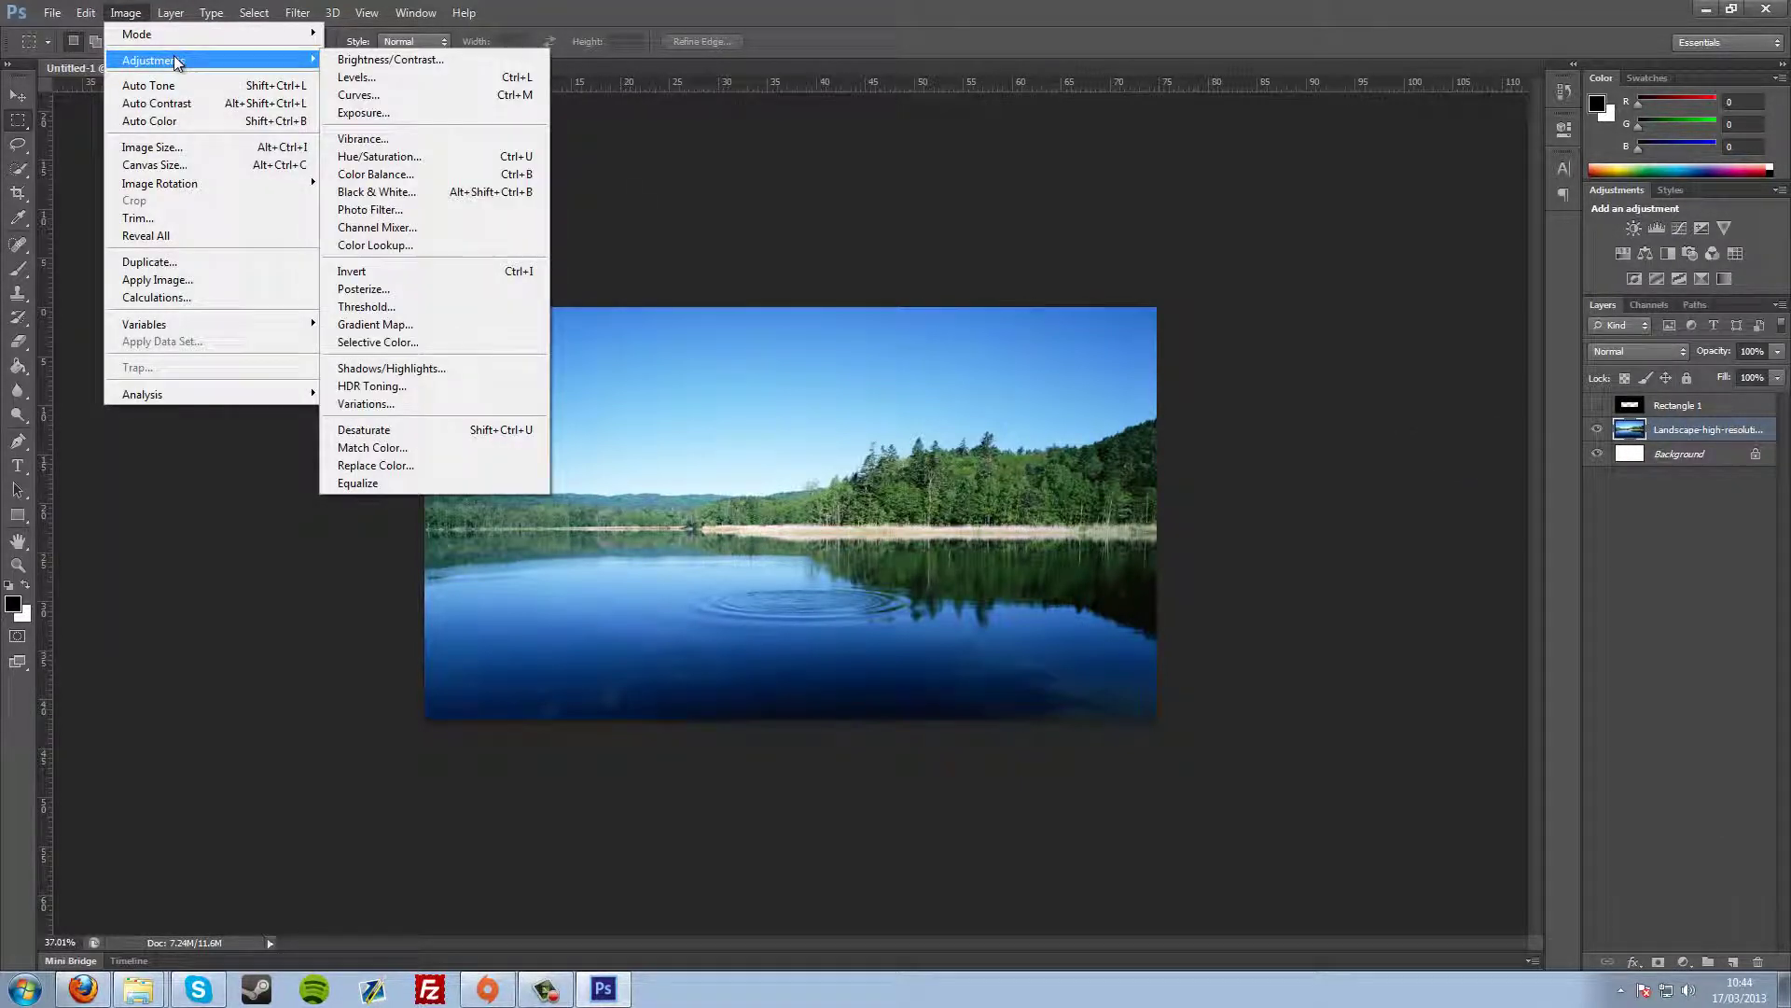
click(495, 76)
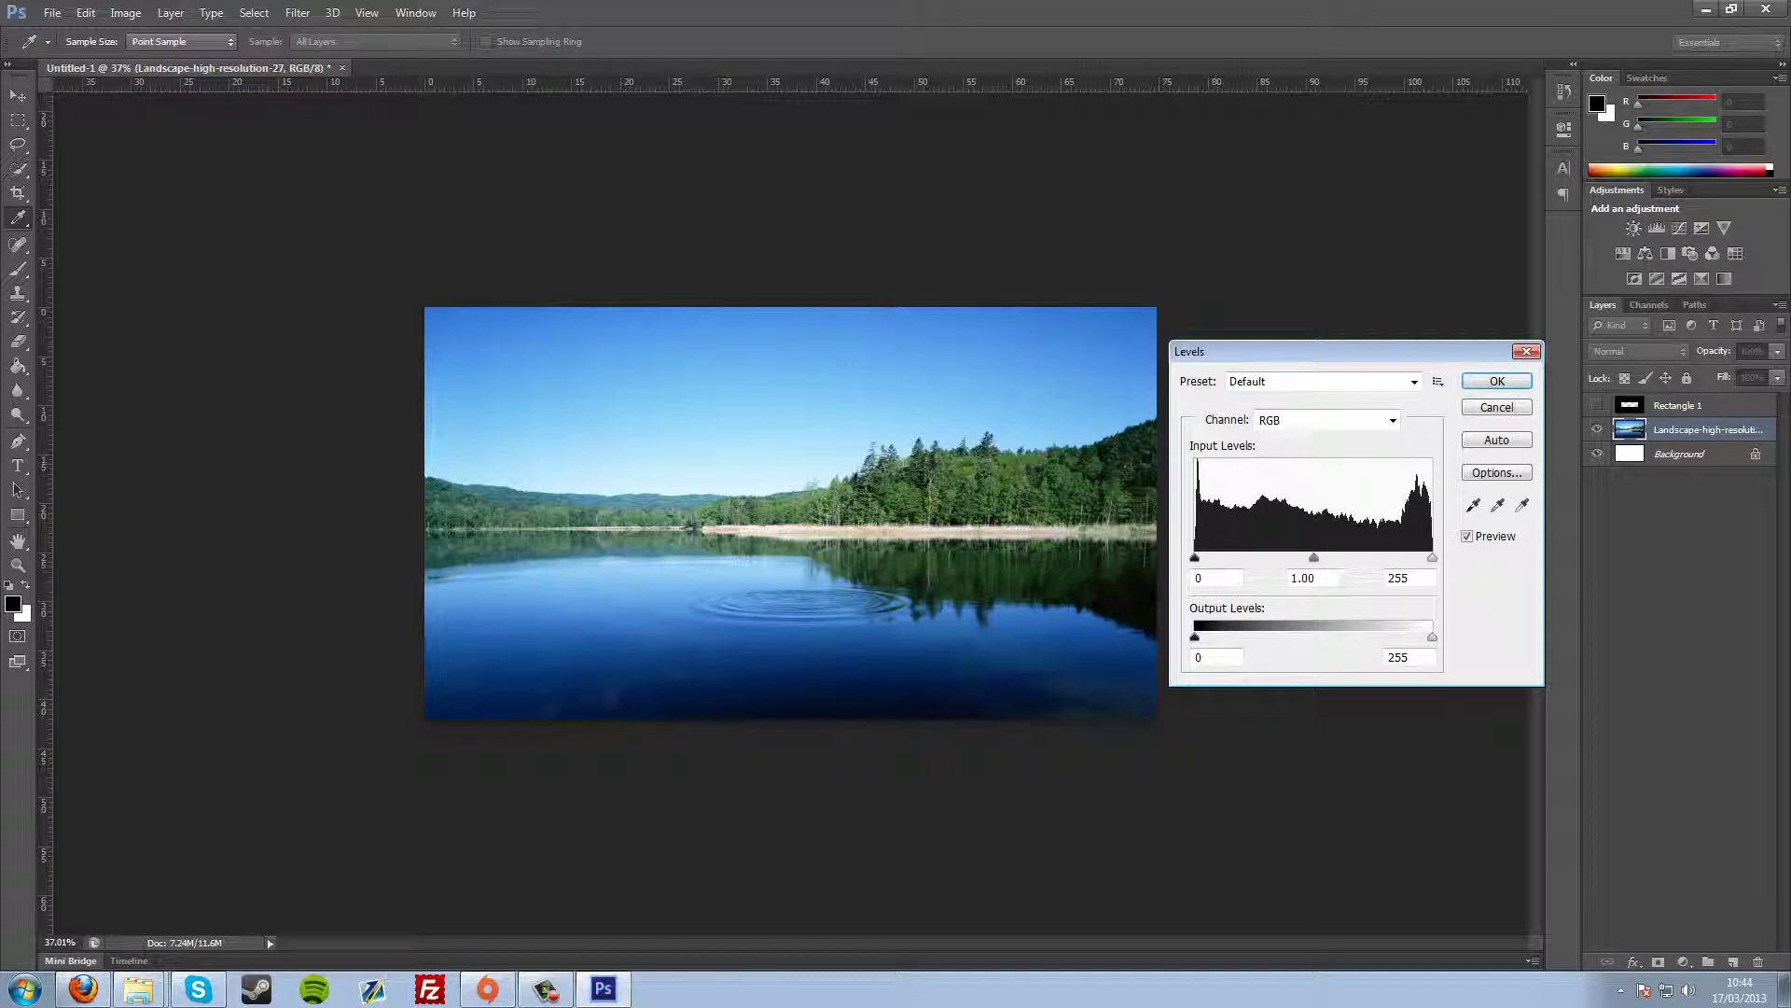
drag(1195, 560, 1320, 565)
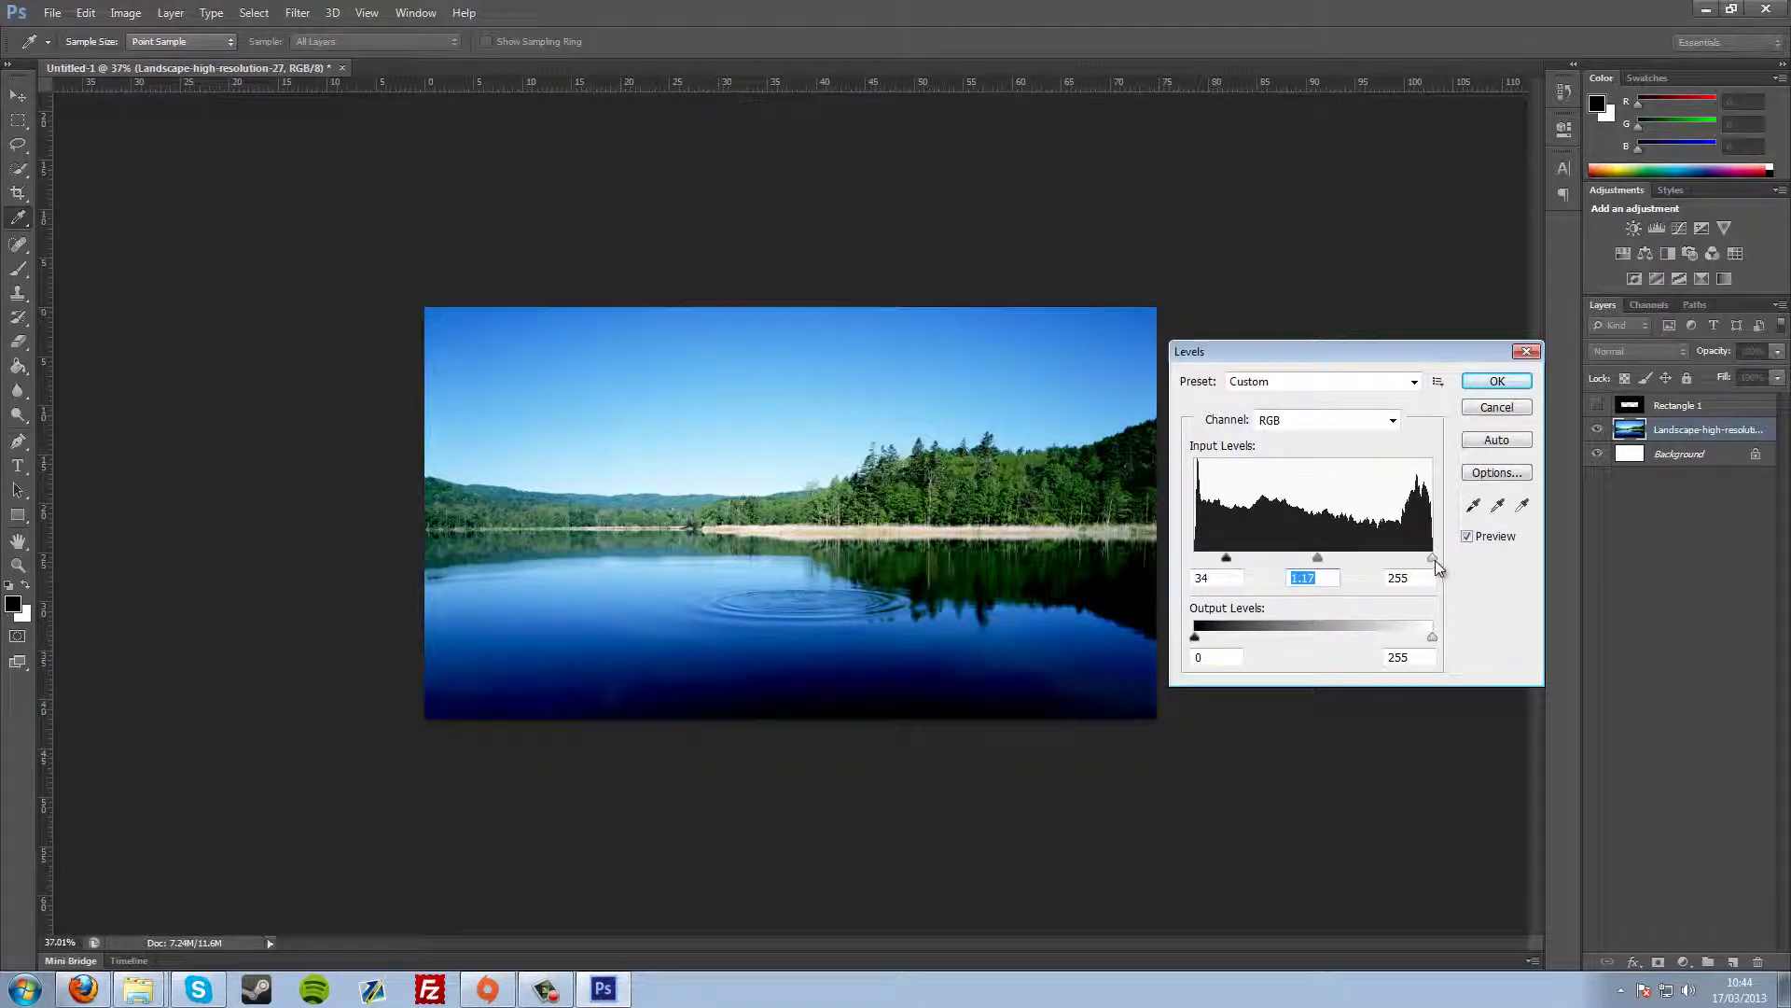
mouse_move(1432, 560)
mouse_down()
mouse_move(1407, 564)
mouse_move(1432, 561)
mouse_up()
drag(1317, 560, 1343, 562)
mouse_move(1227, 560)
mouse_down()
mouse_move(1242, 563)
mouse_move(1210, 563)
mouse_up()
drag(1331, 559, 1338, 561)
click(1523, 384)
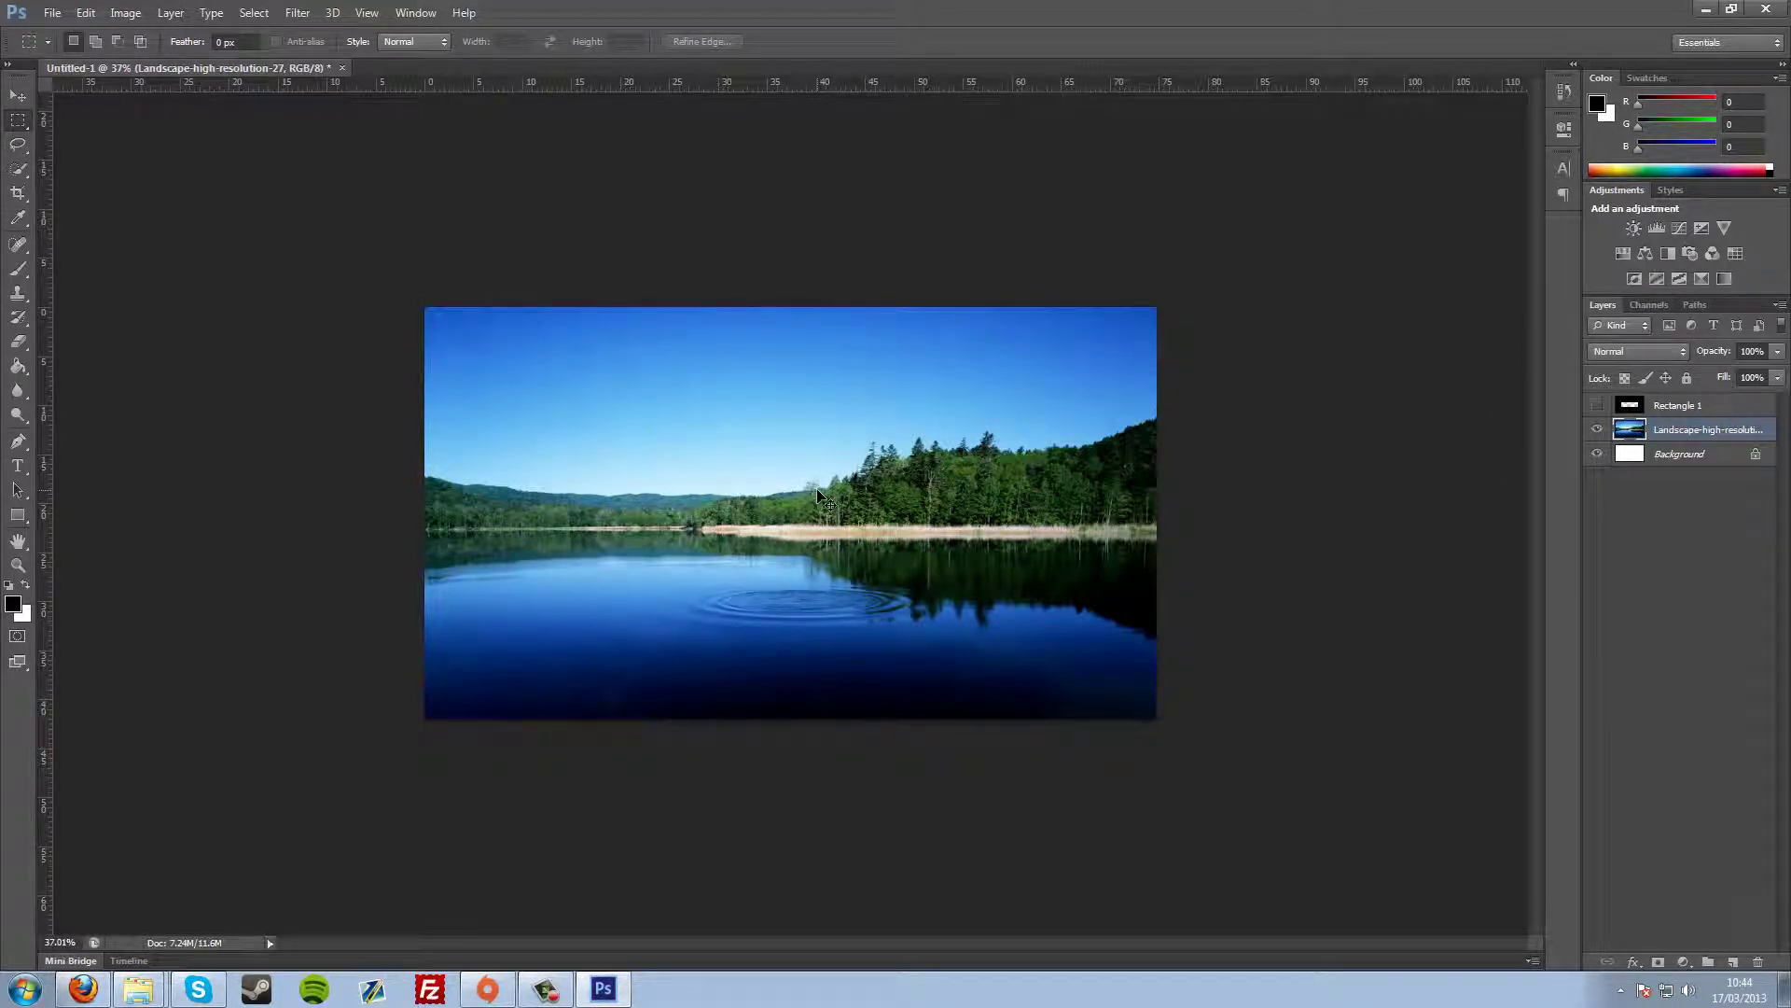
Show the Rectangle 1 frame layer over the landscape again to mark the safe area.
scroll(817, 489, up, 3)
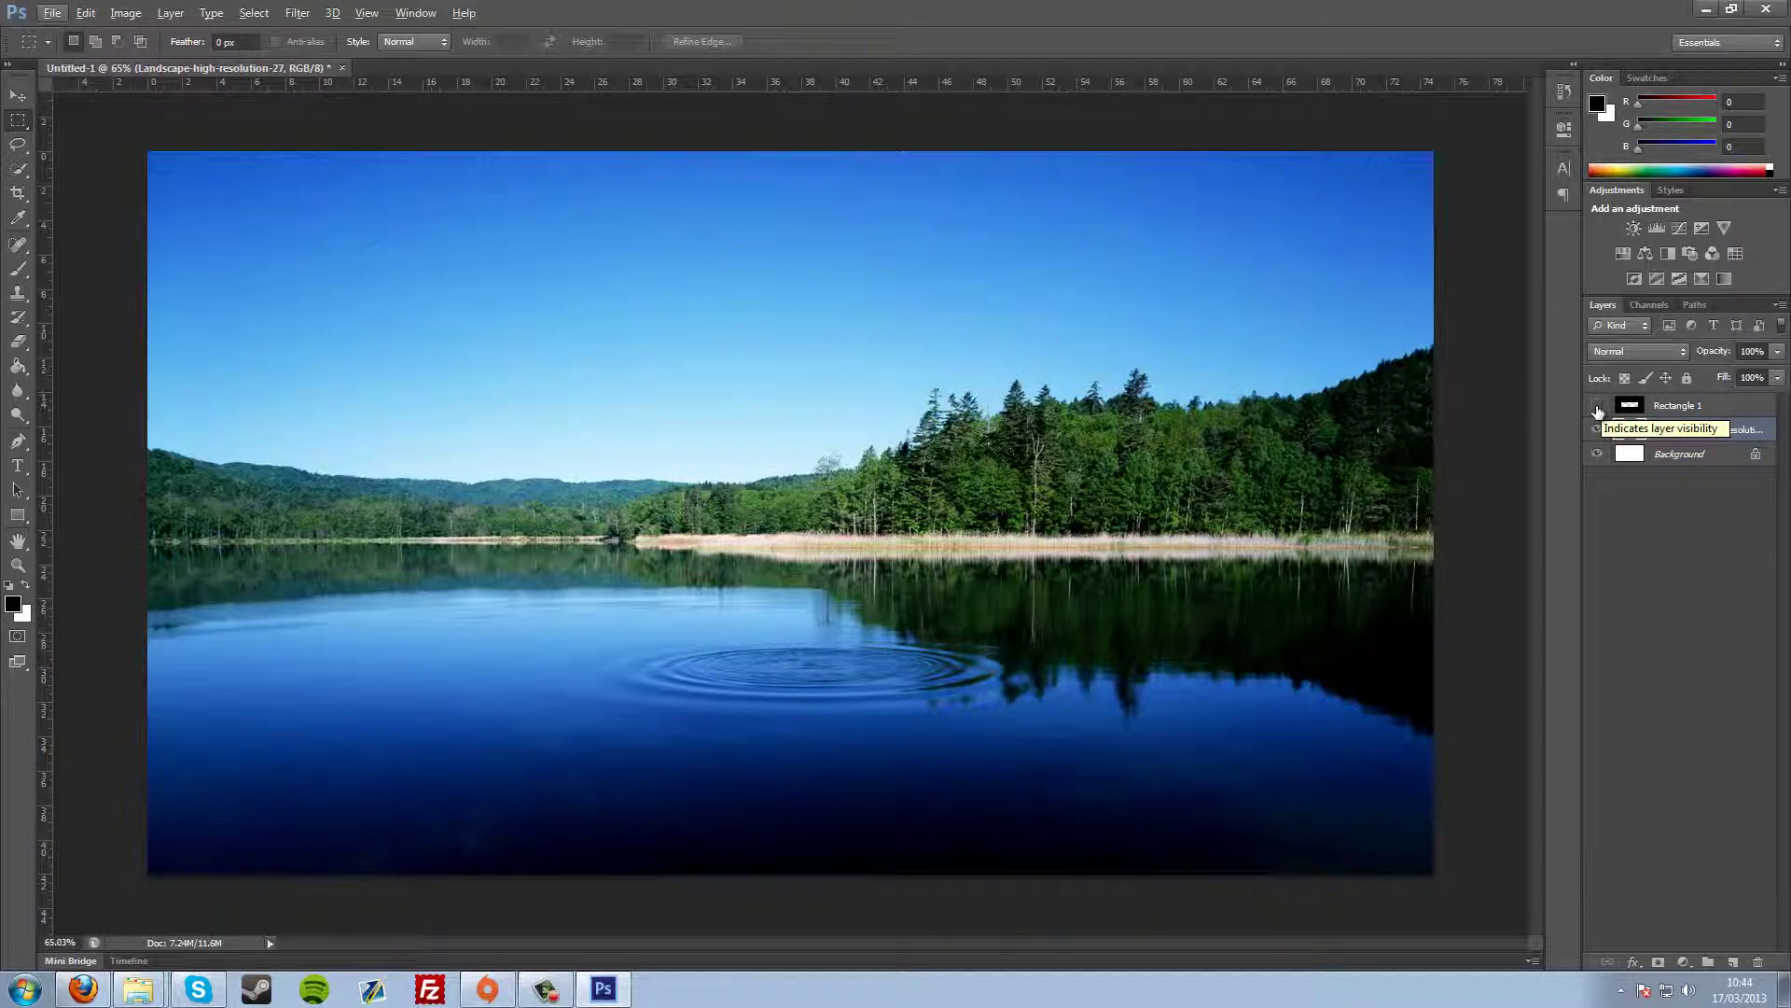
click(1598, 407)
click(1597, 406)
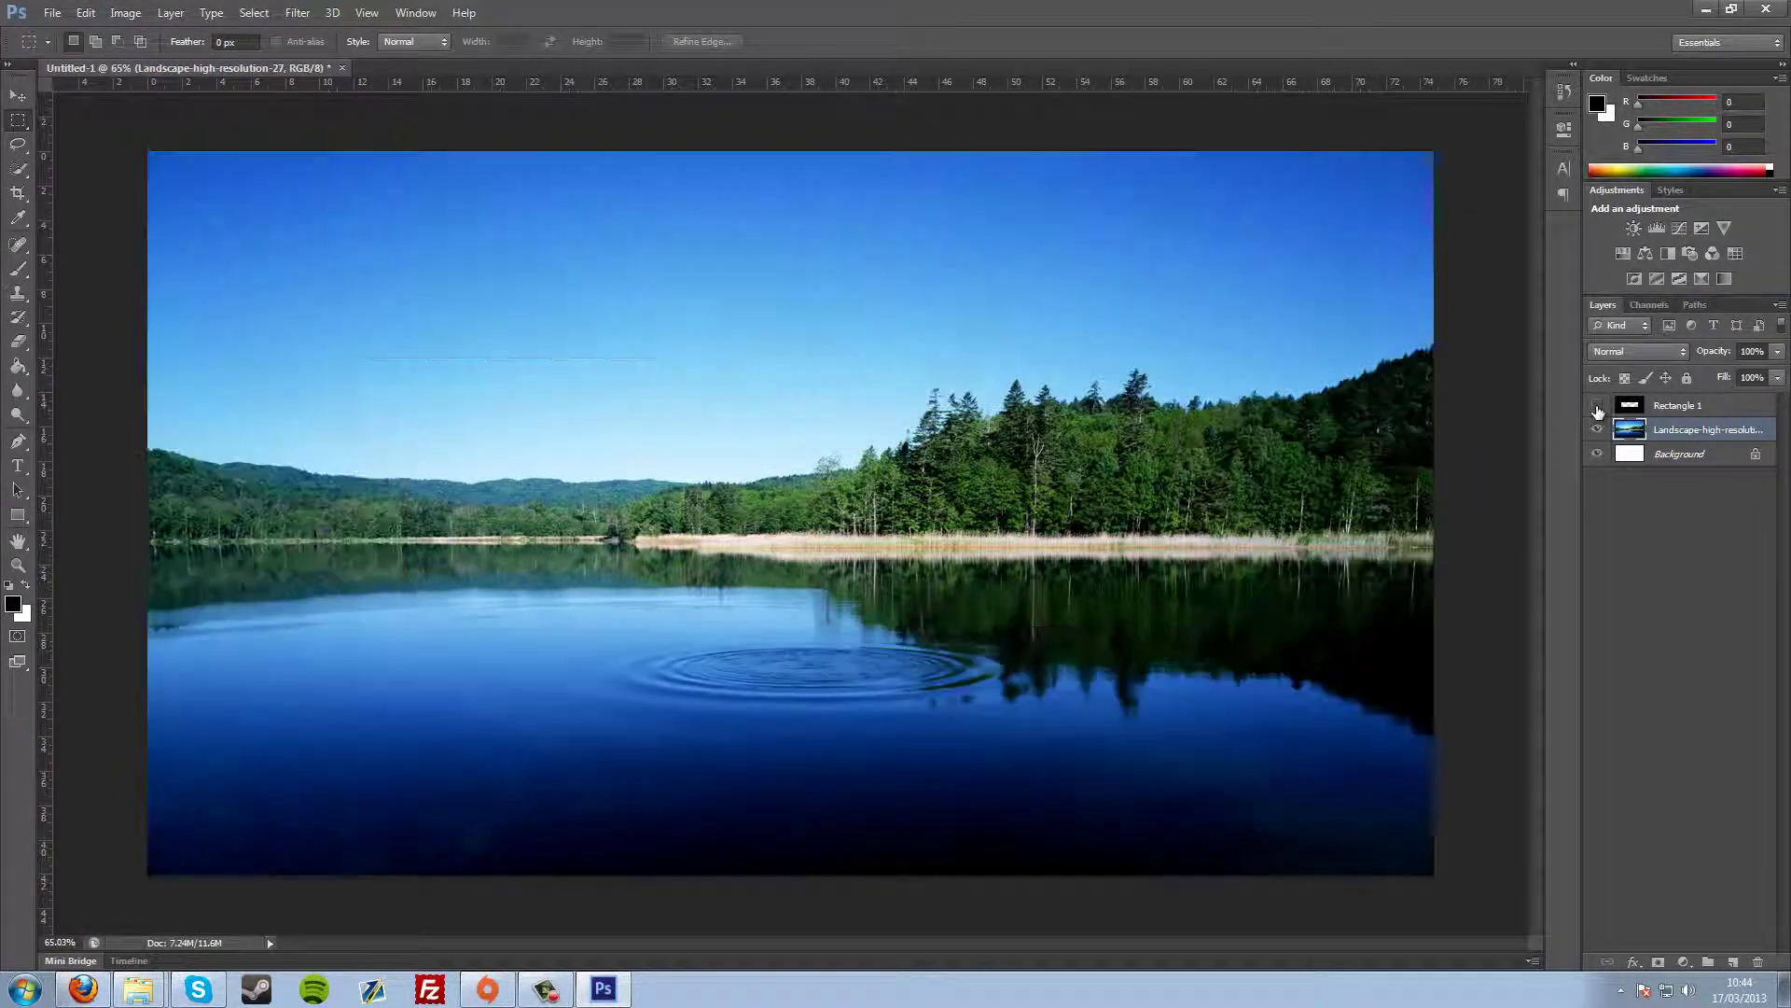
click(1597, 407)
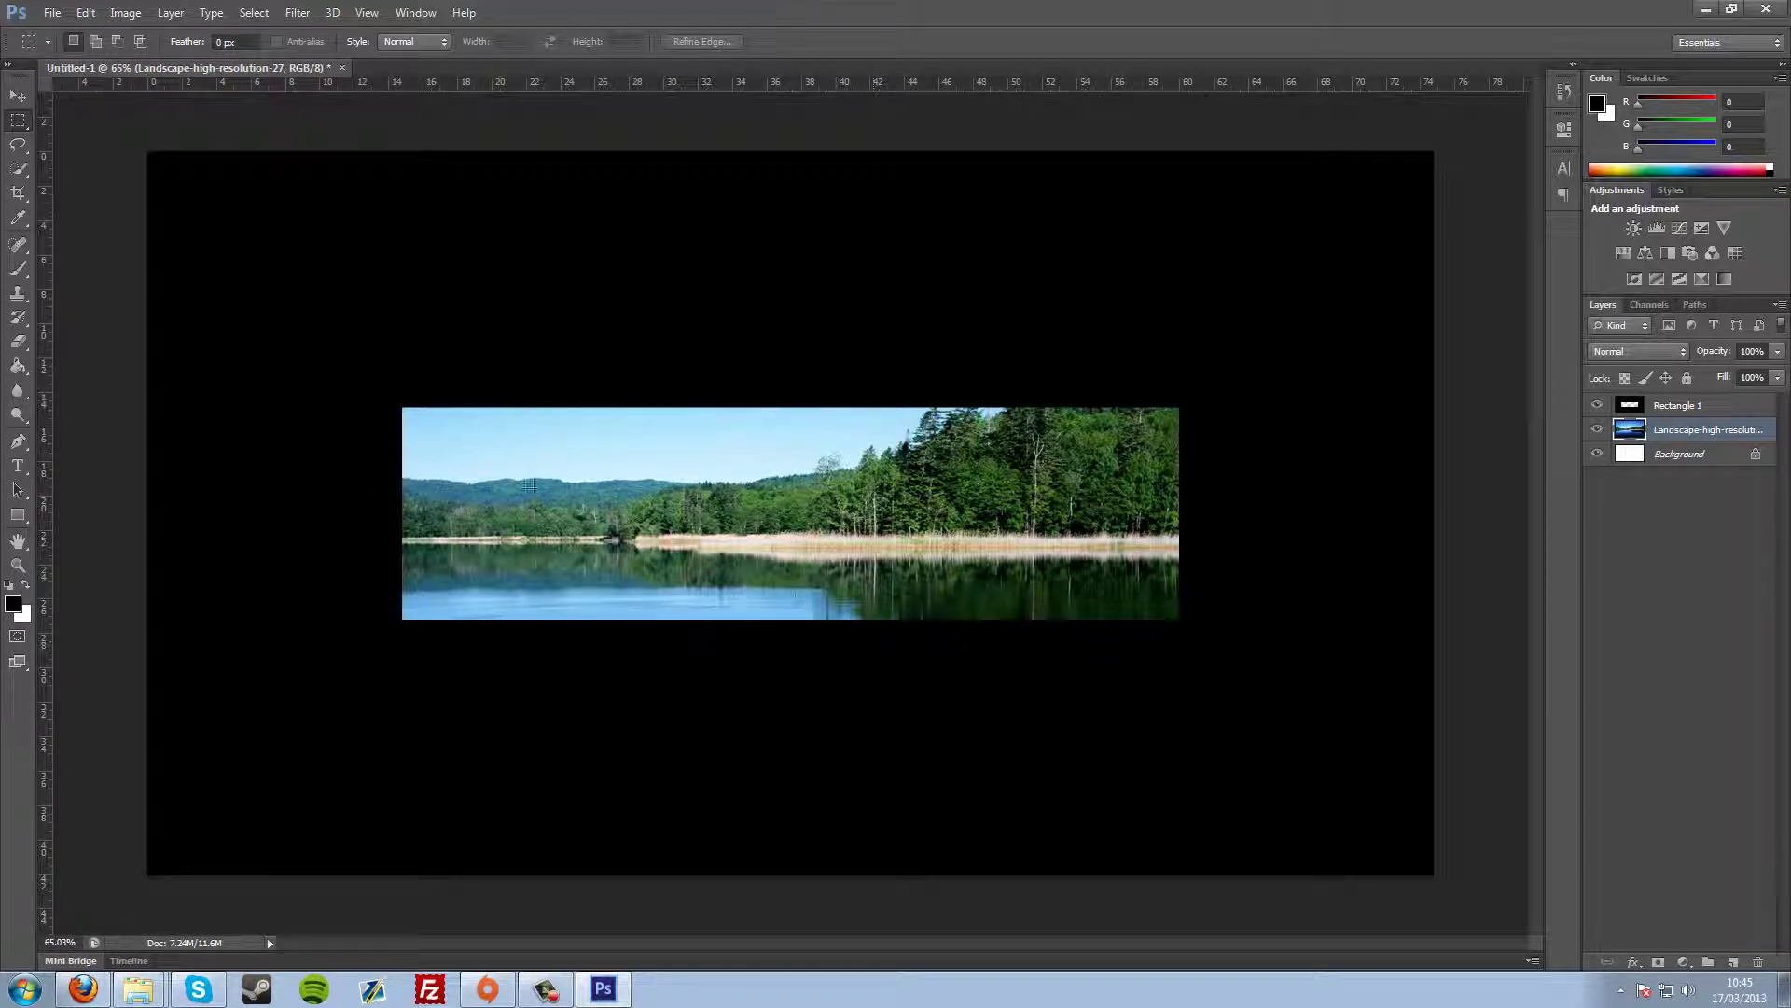
Add black 109 pt Arial text reading "My Chanel Name" and move it to the upper-left corner of the safe area.
click(17, 465)
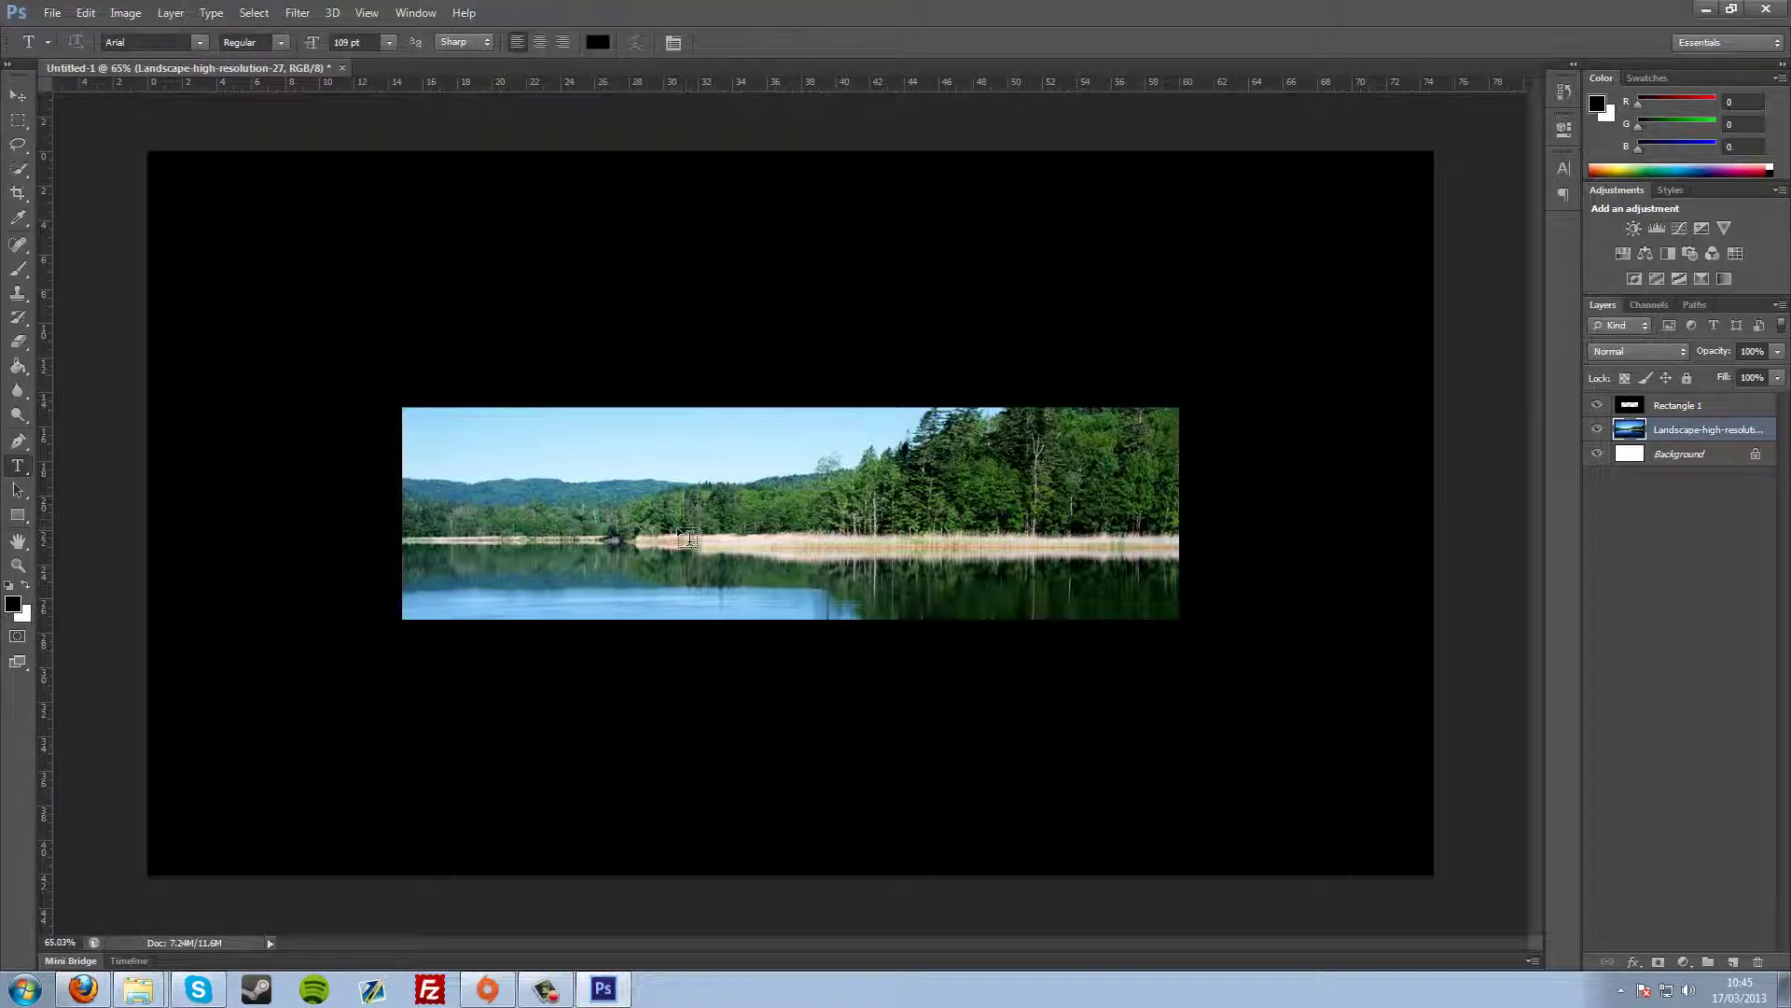
click(711, 524)
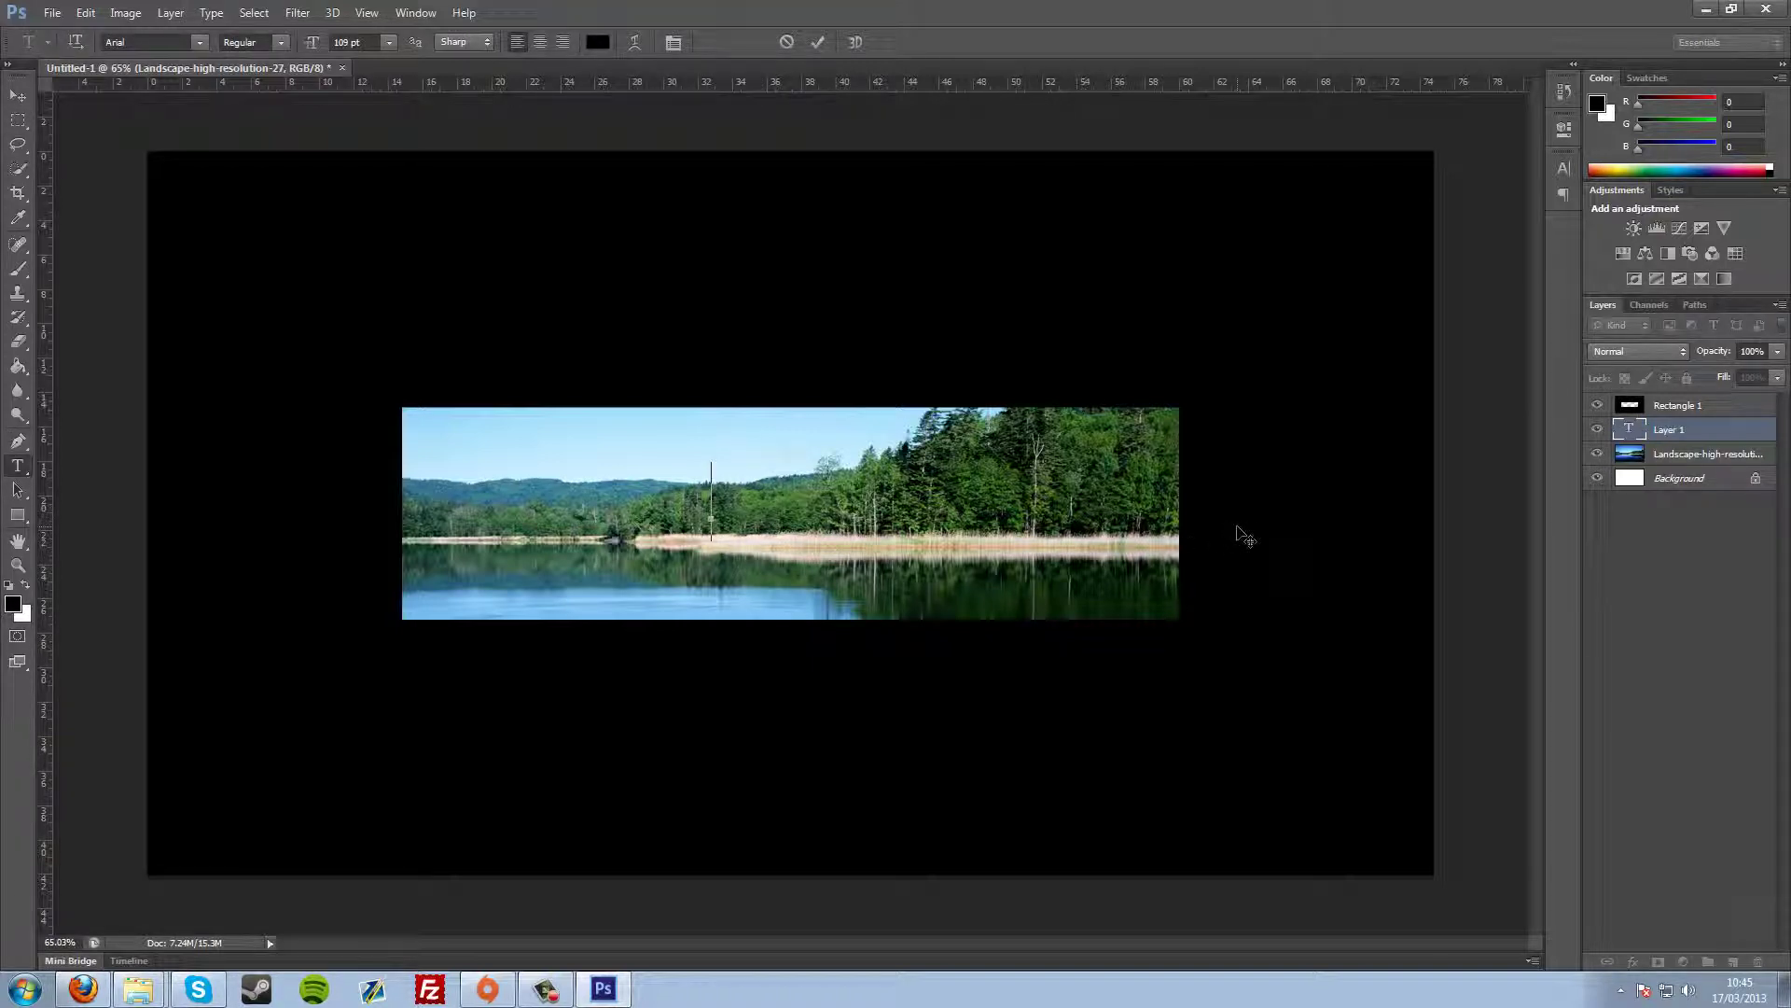
text(My C)
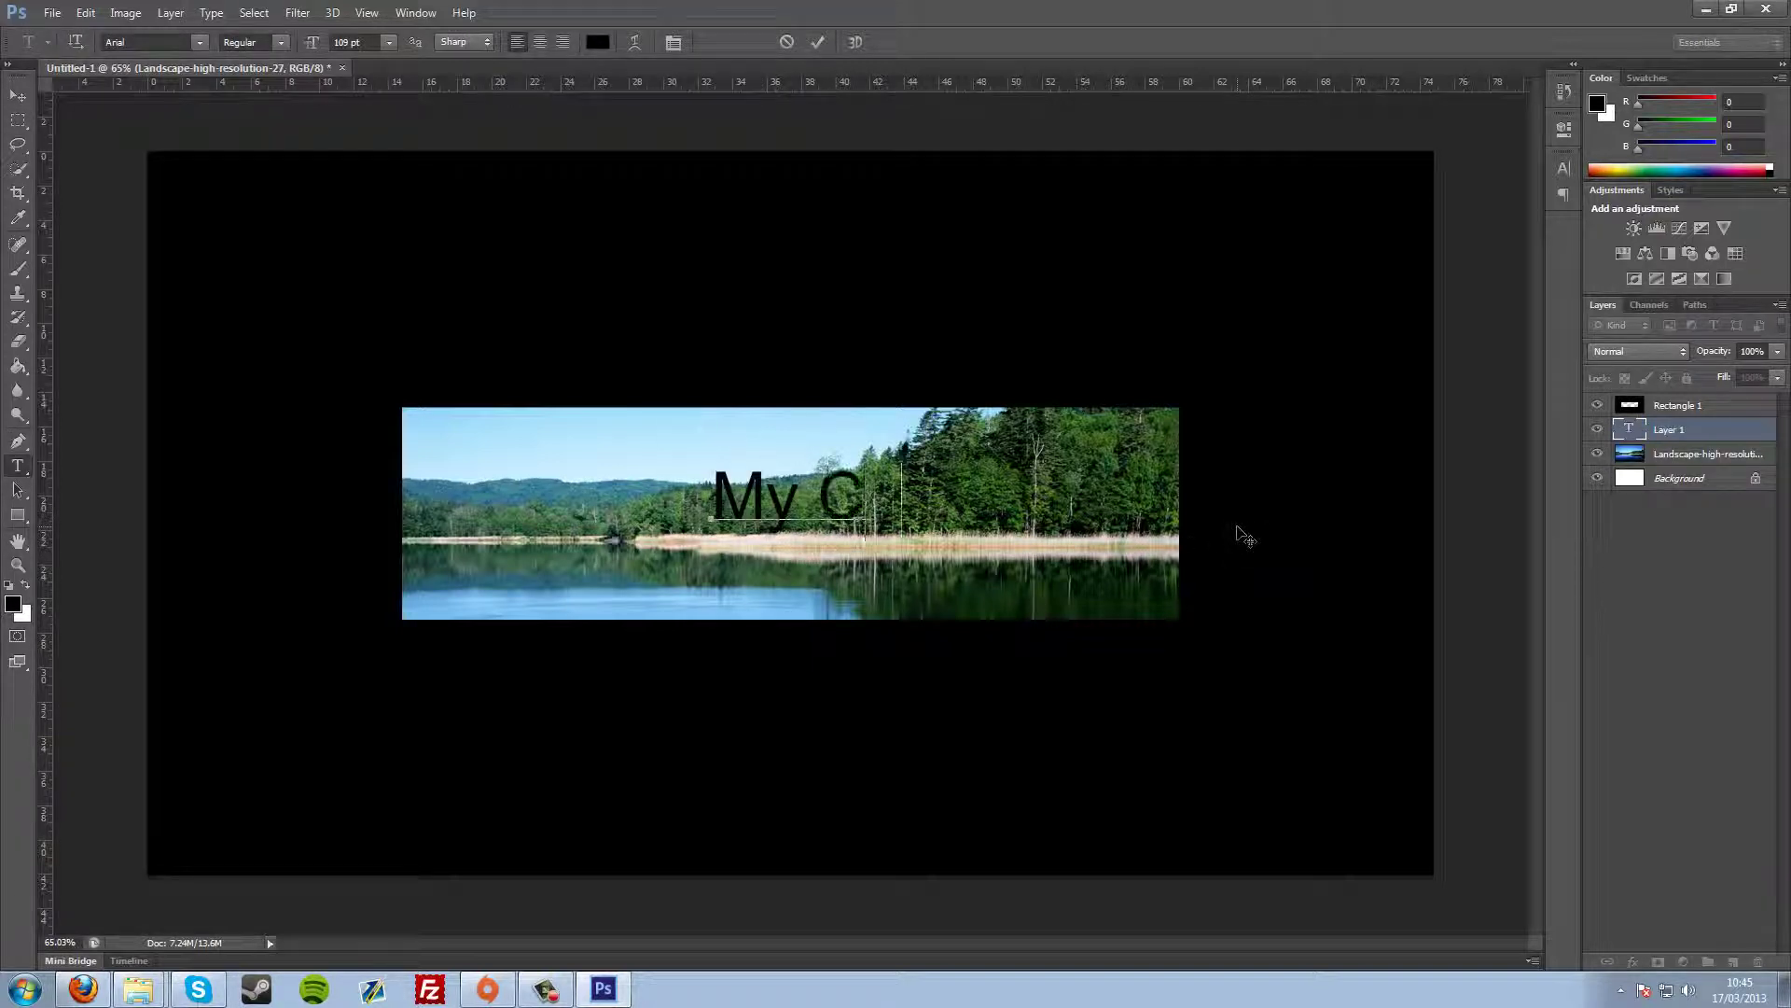
text(hanel Name)
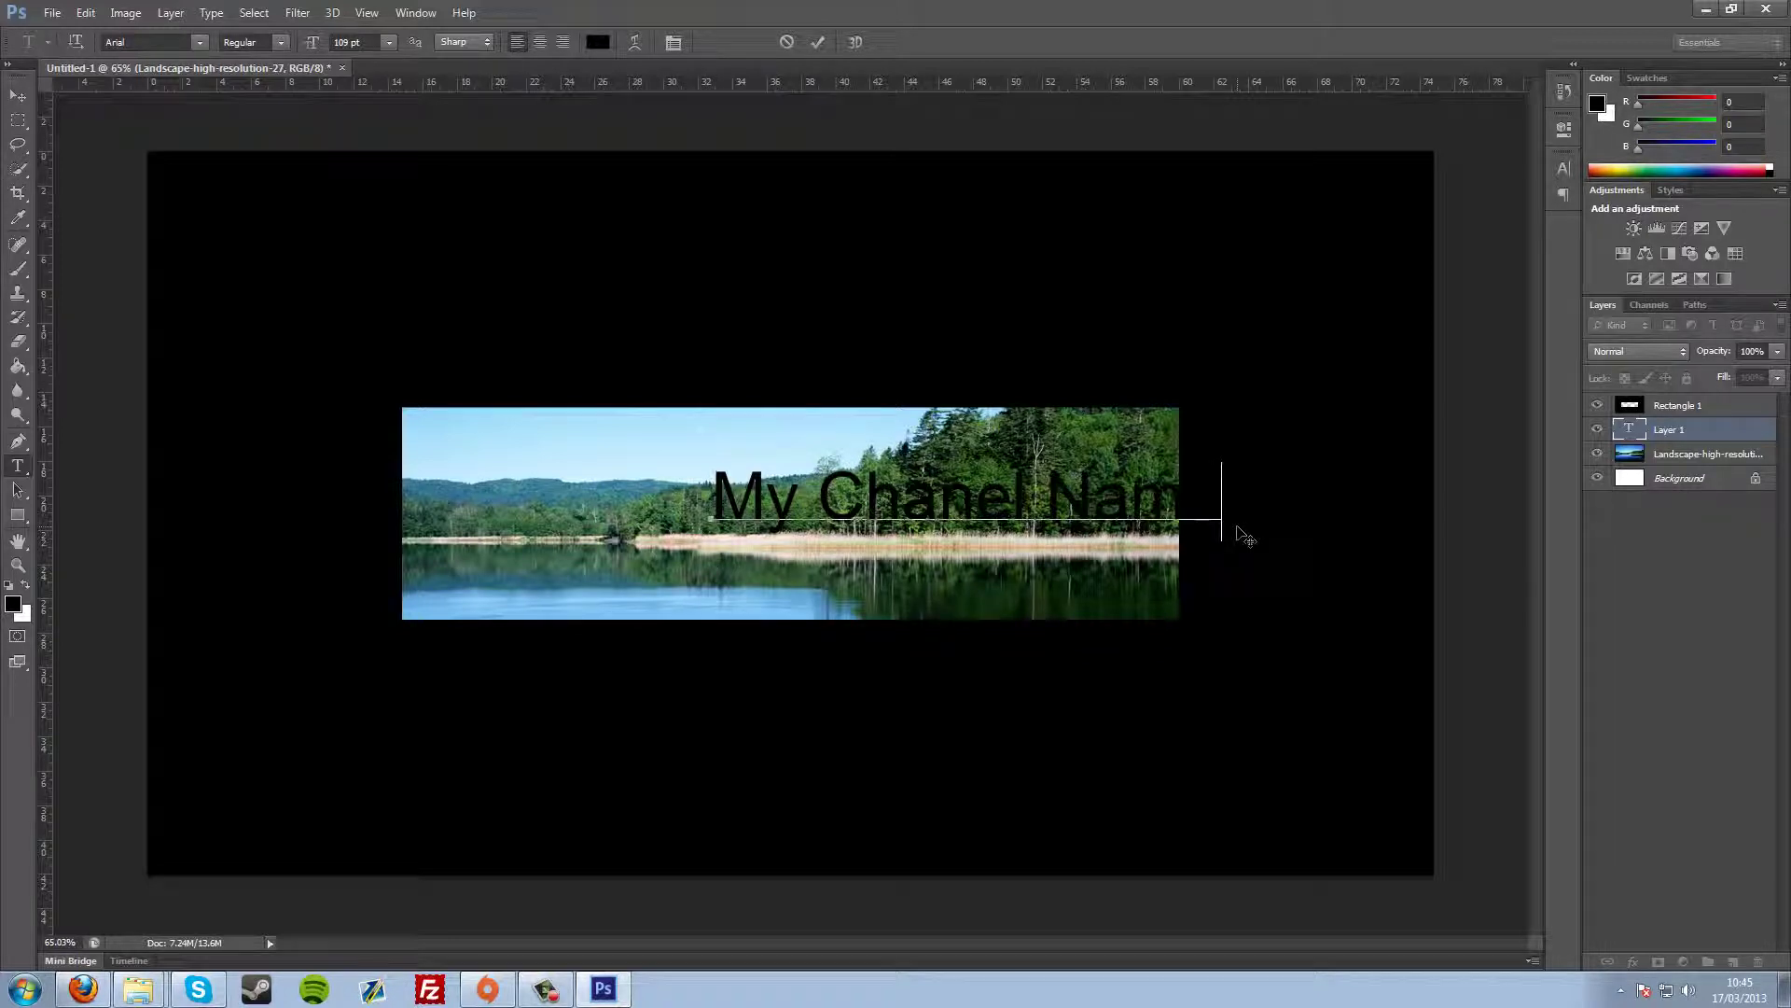
click(17, 95)
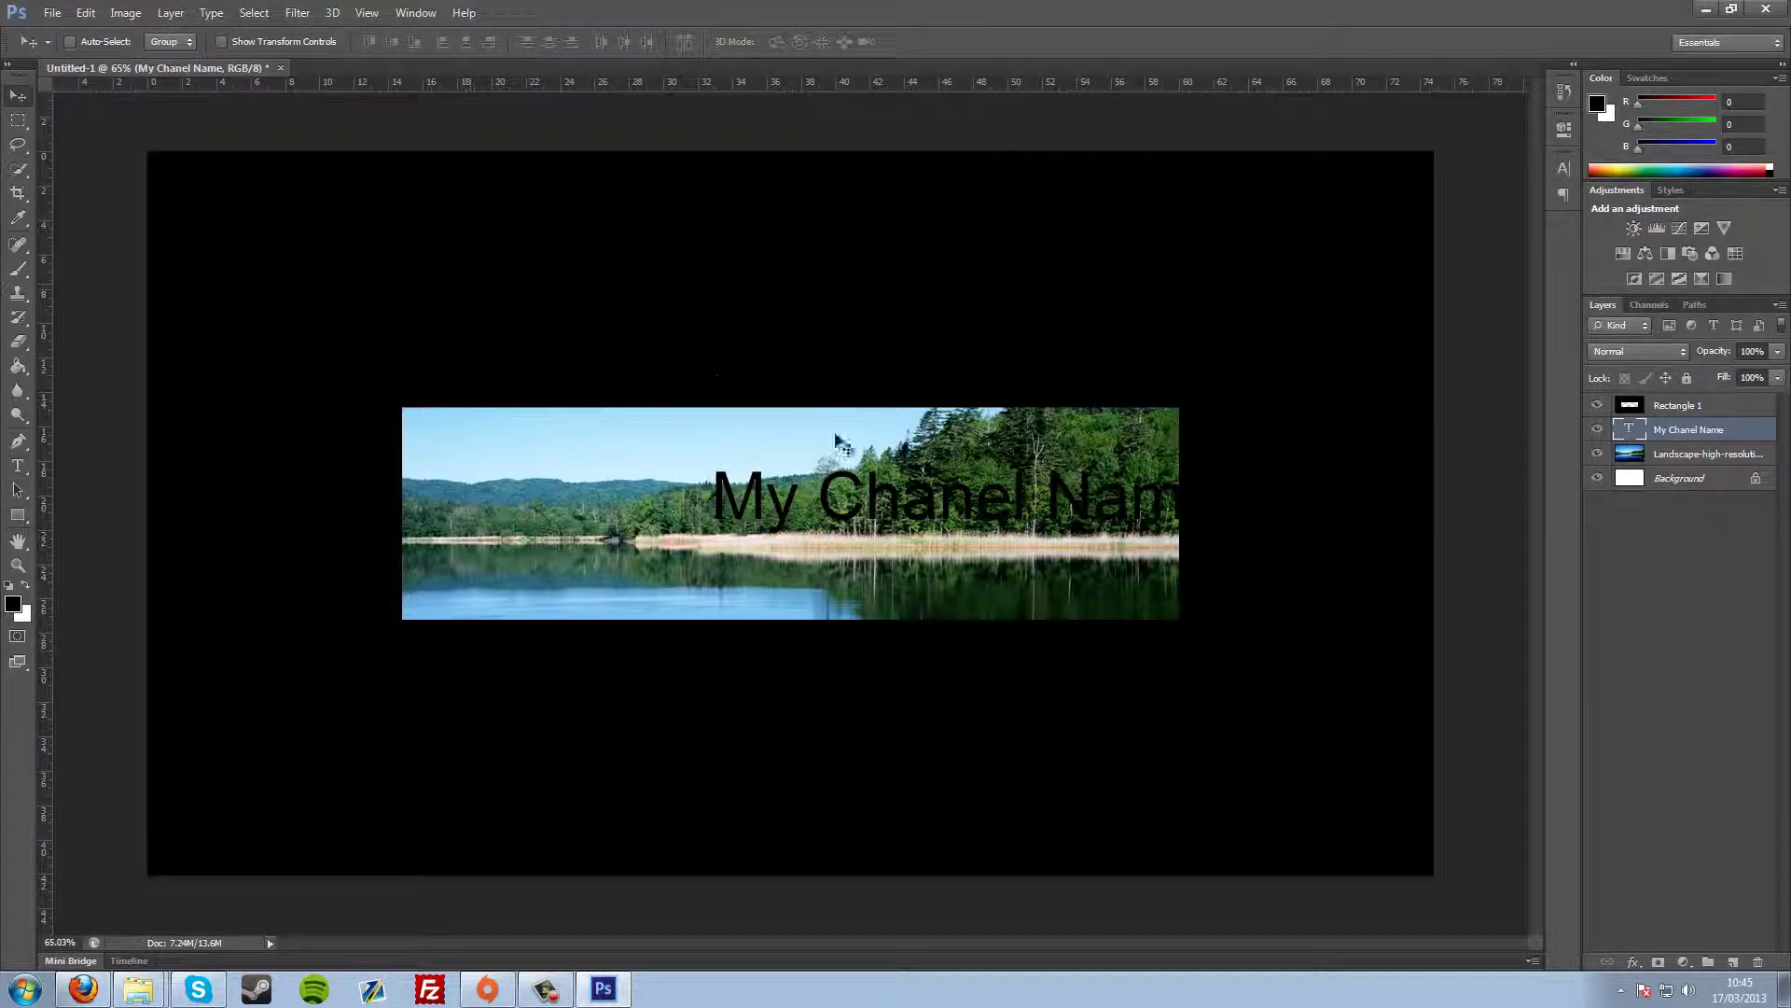
drag(837, 438, 565, 437)
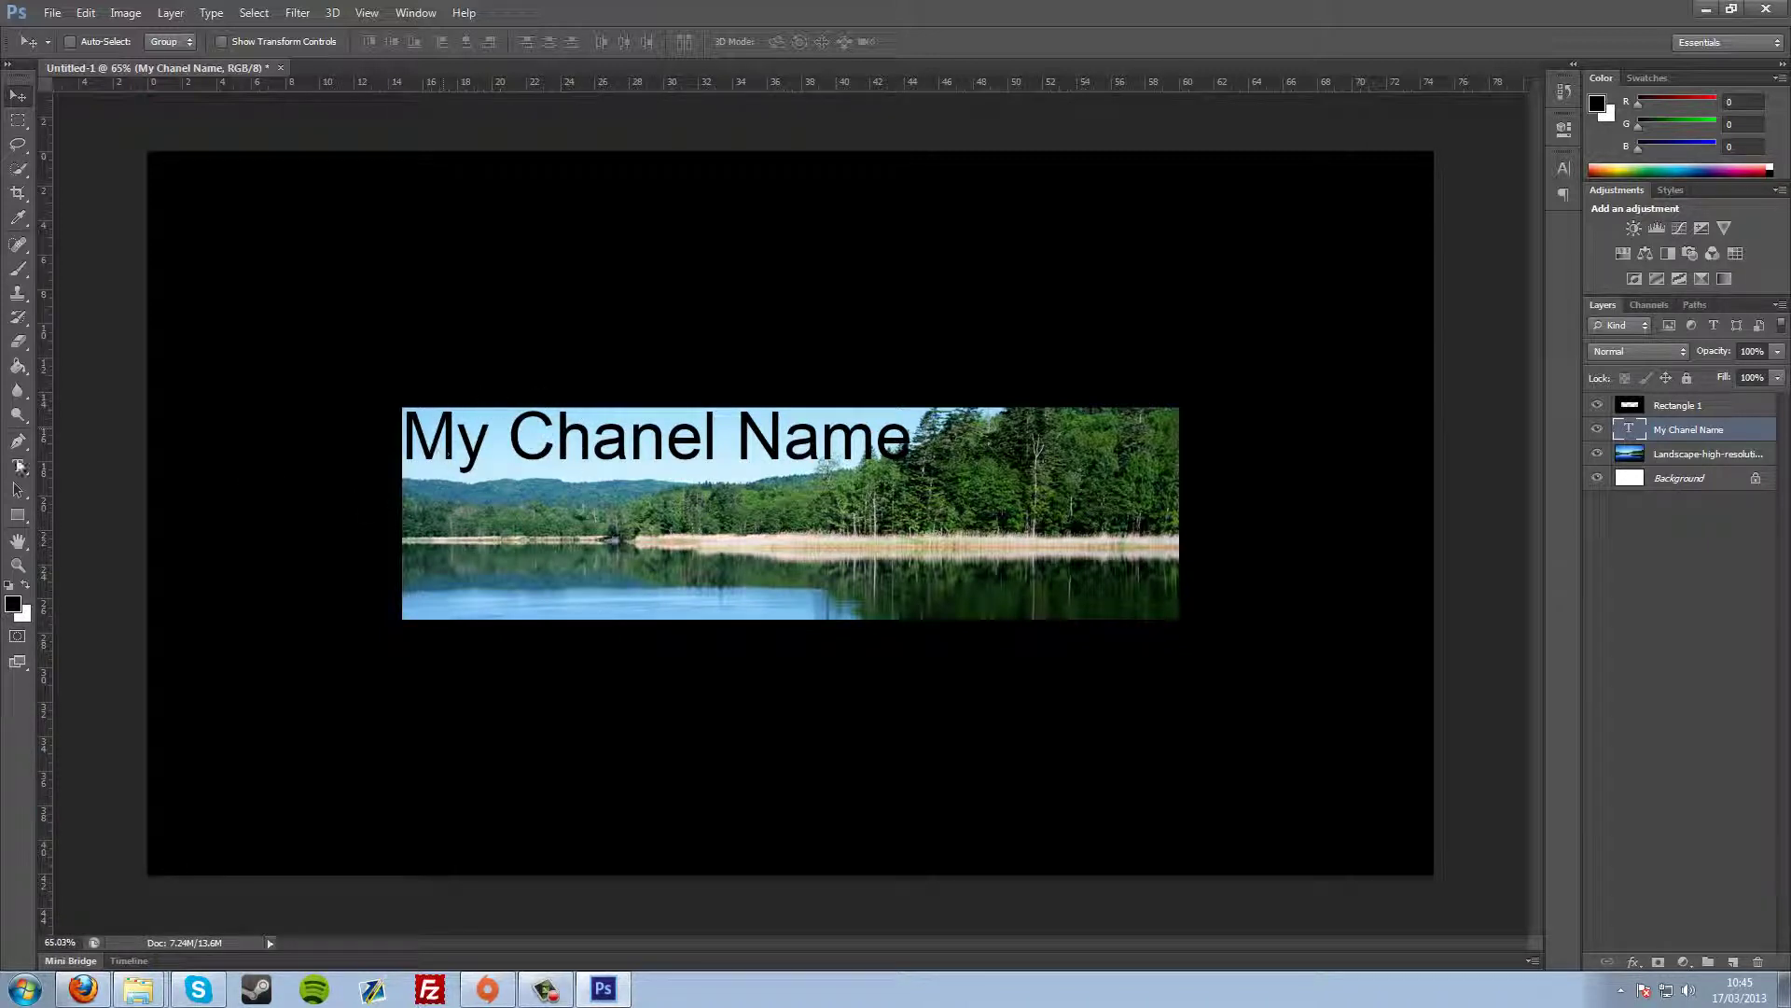
Draw a small black square shape near the upper-left corner of the safe area and reposition it over the channel name text.
click(18, 515)
drag(456, 411, 520, 475)
click(18, 96)
drag(453, 422, 500, 469)
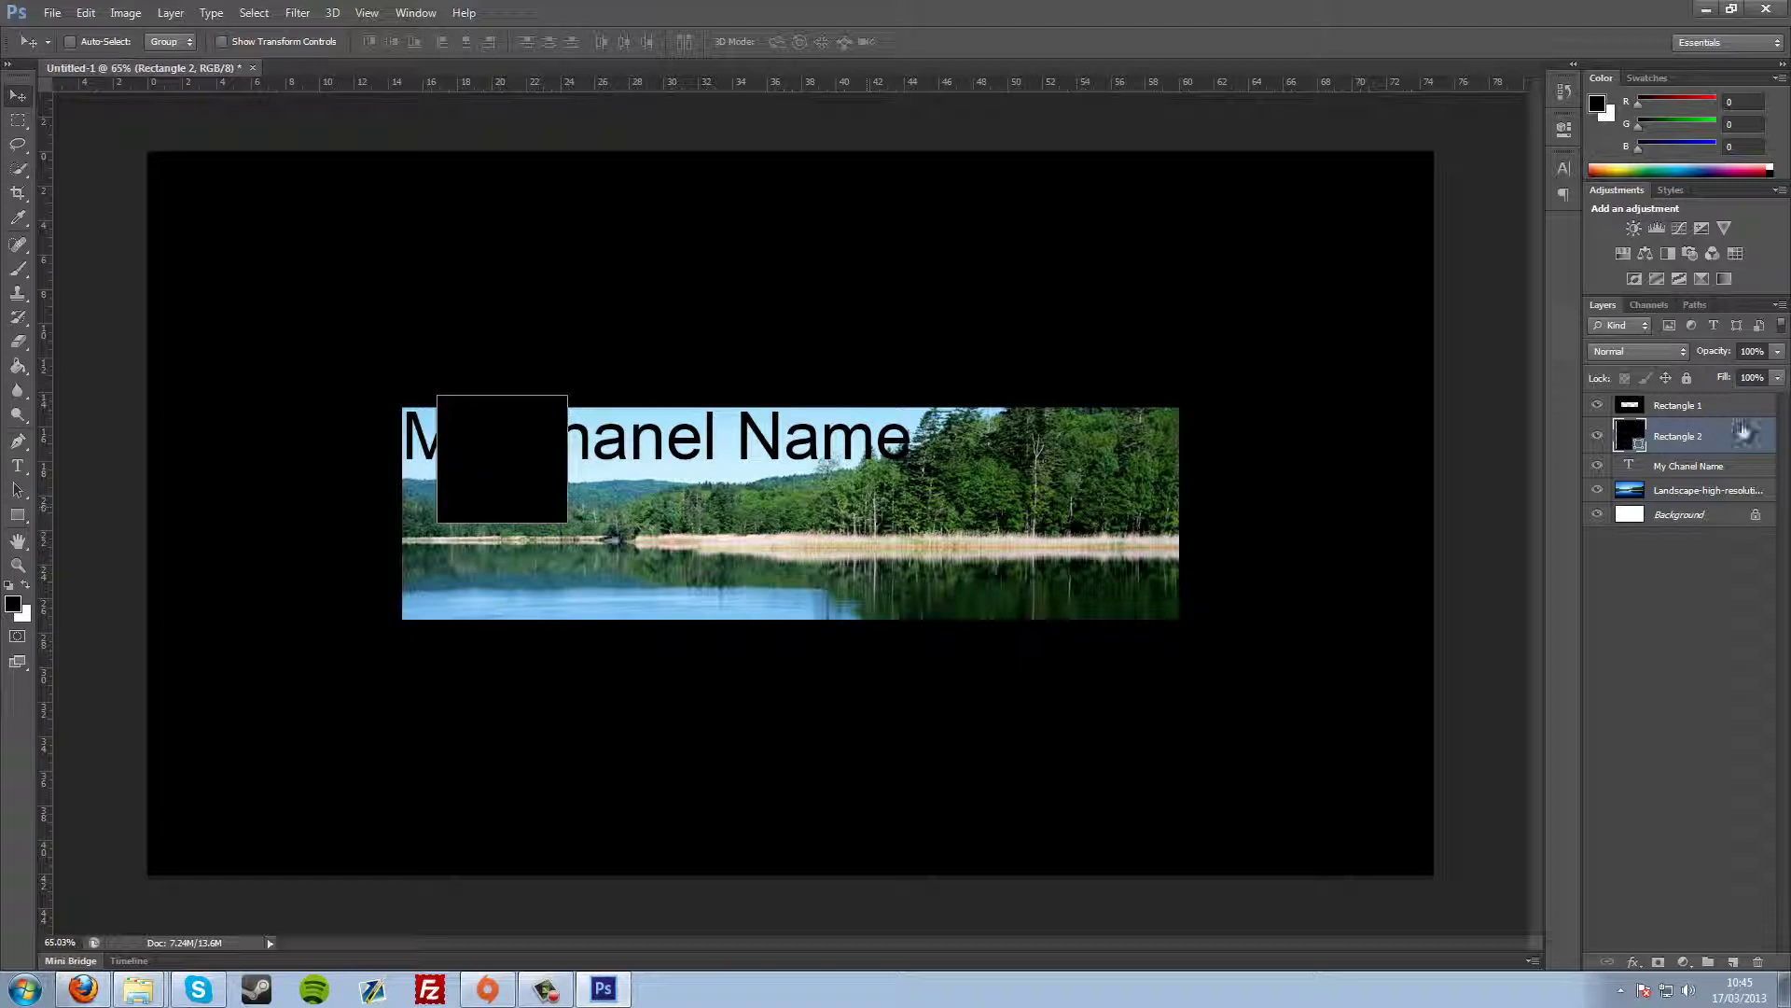
Move the "My Chanel Name" text to the lower-right corner of the safe area.
click(1726, 543)
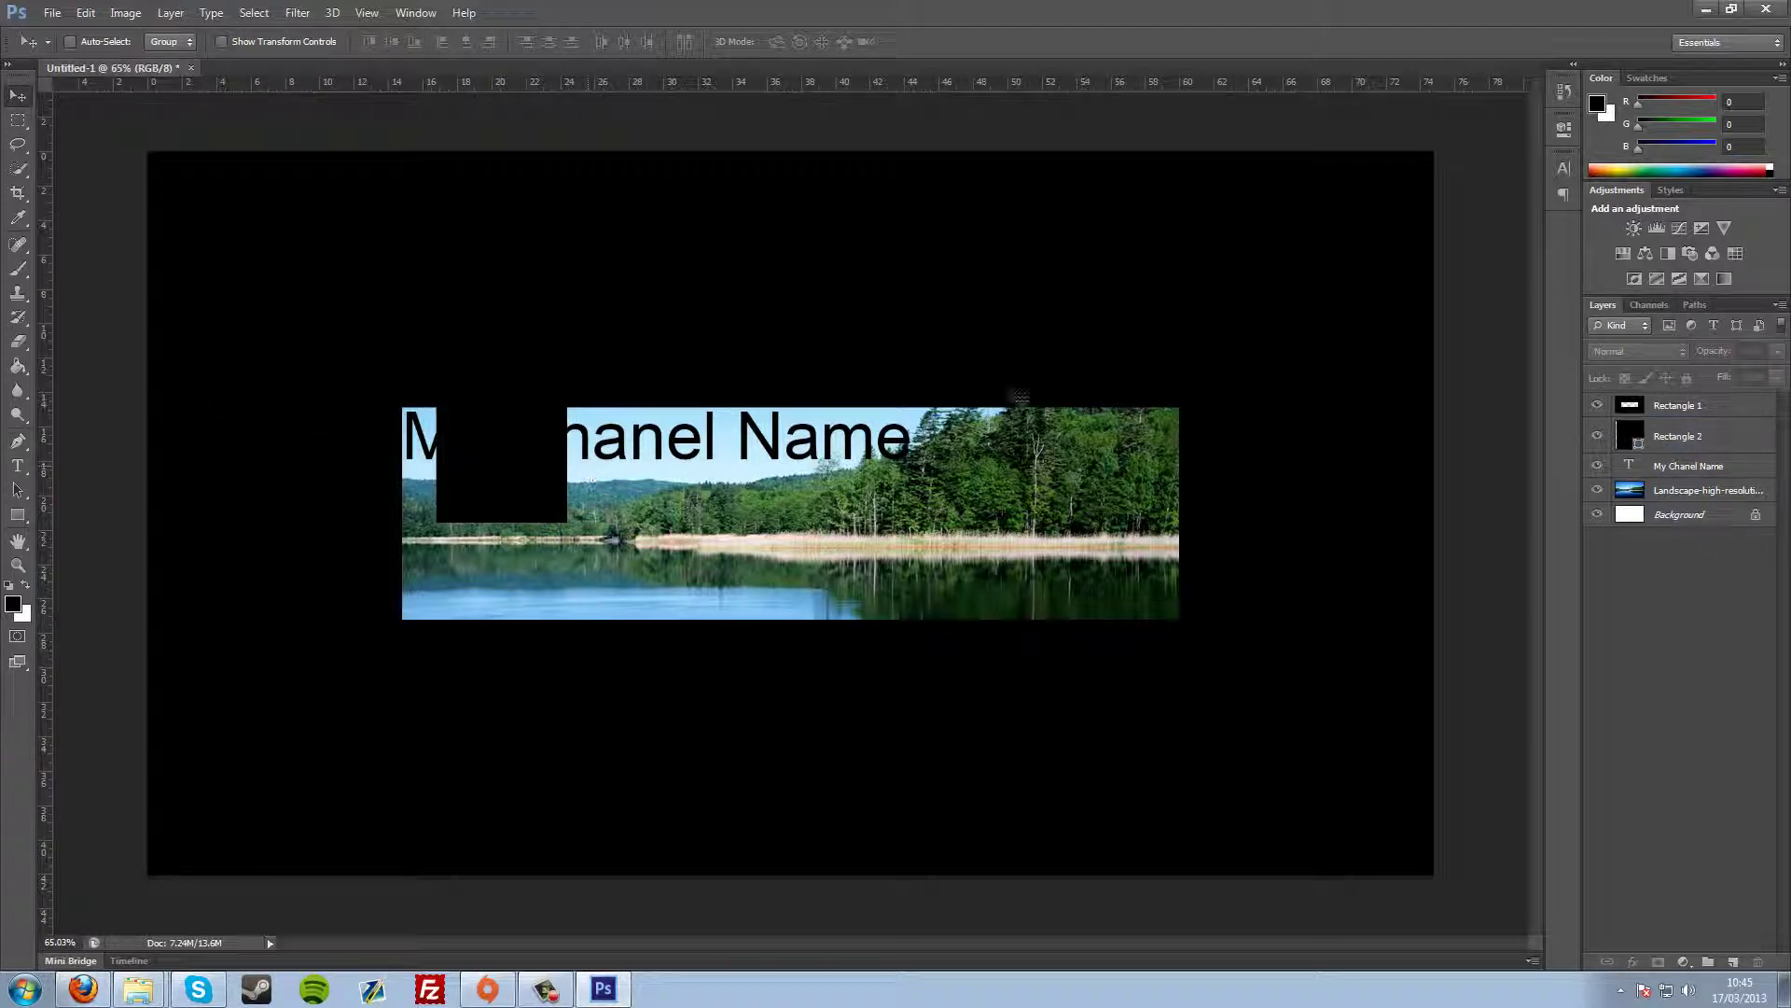
click(1728, 471)
drag(730, 426, 975, 604)
Add a white 2 px outside stroke to the "My Chanel Name" text layer.
ctrl+click(1745, 473)
double_click(1745, 473)
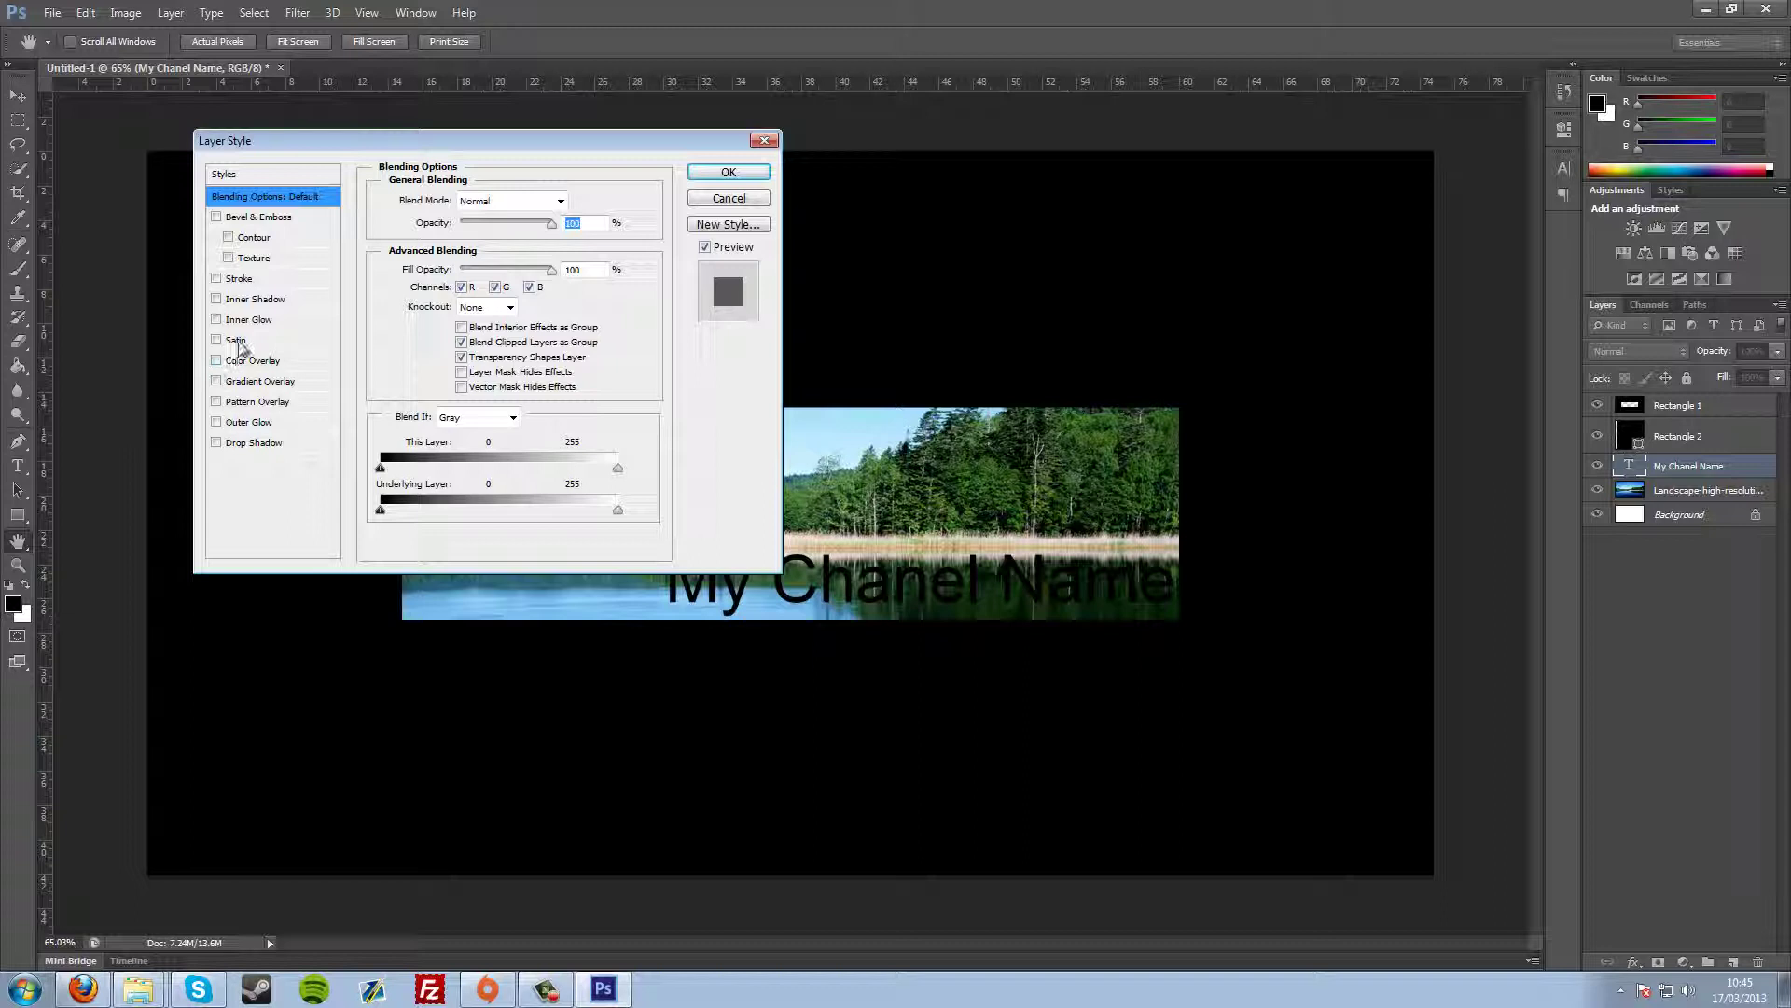
click(239, 279)
click(425, 327)
click(299, 184)
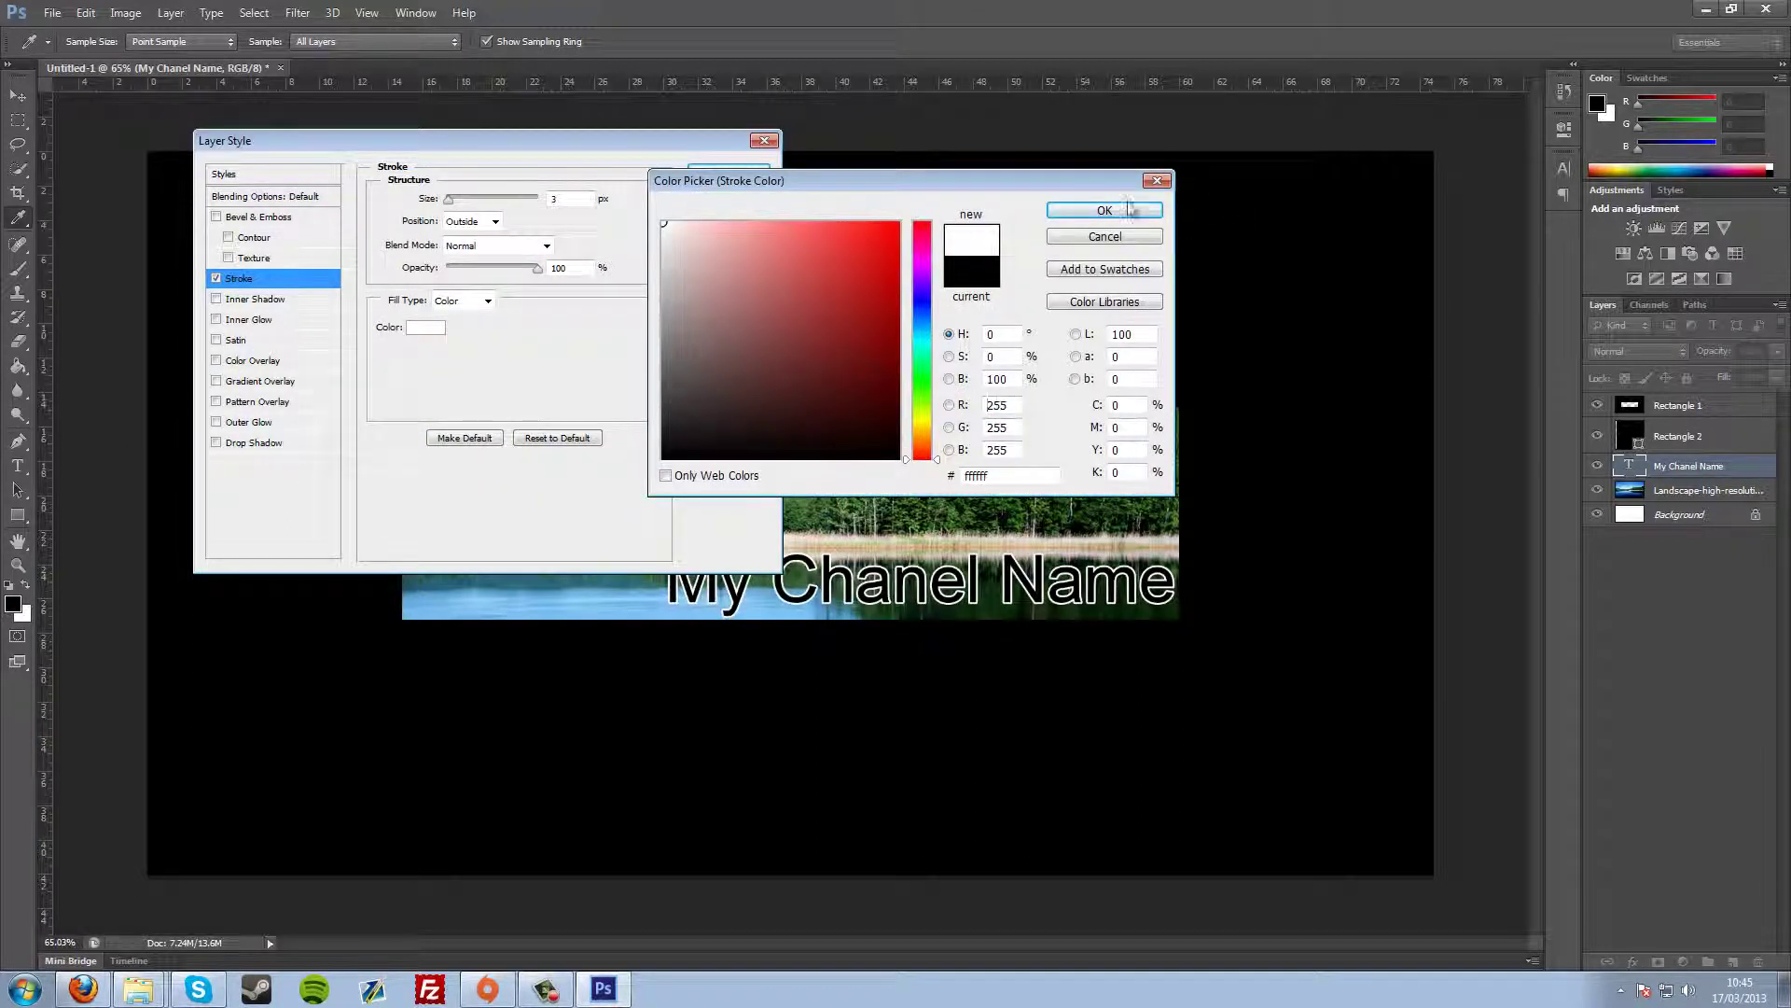
click(1104, 210)
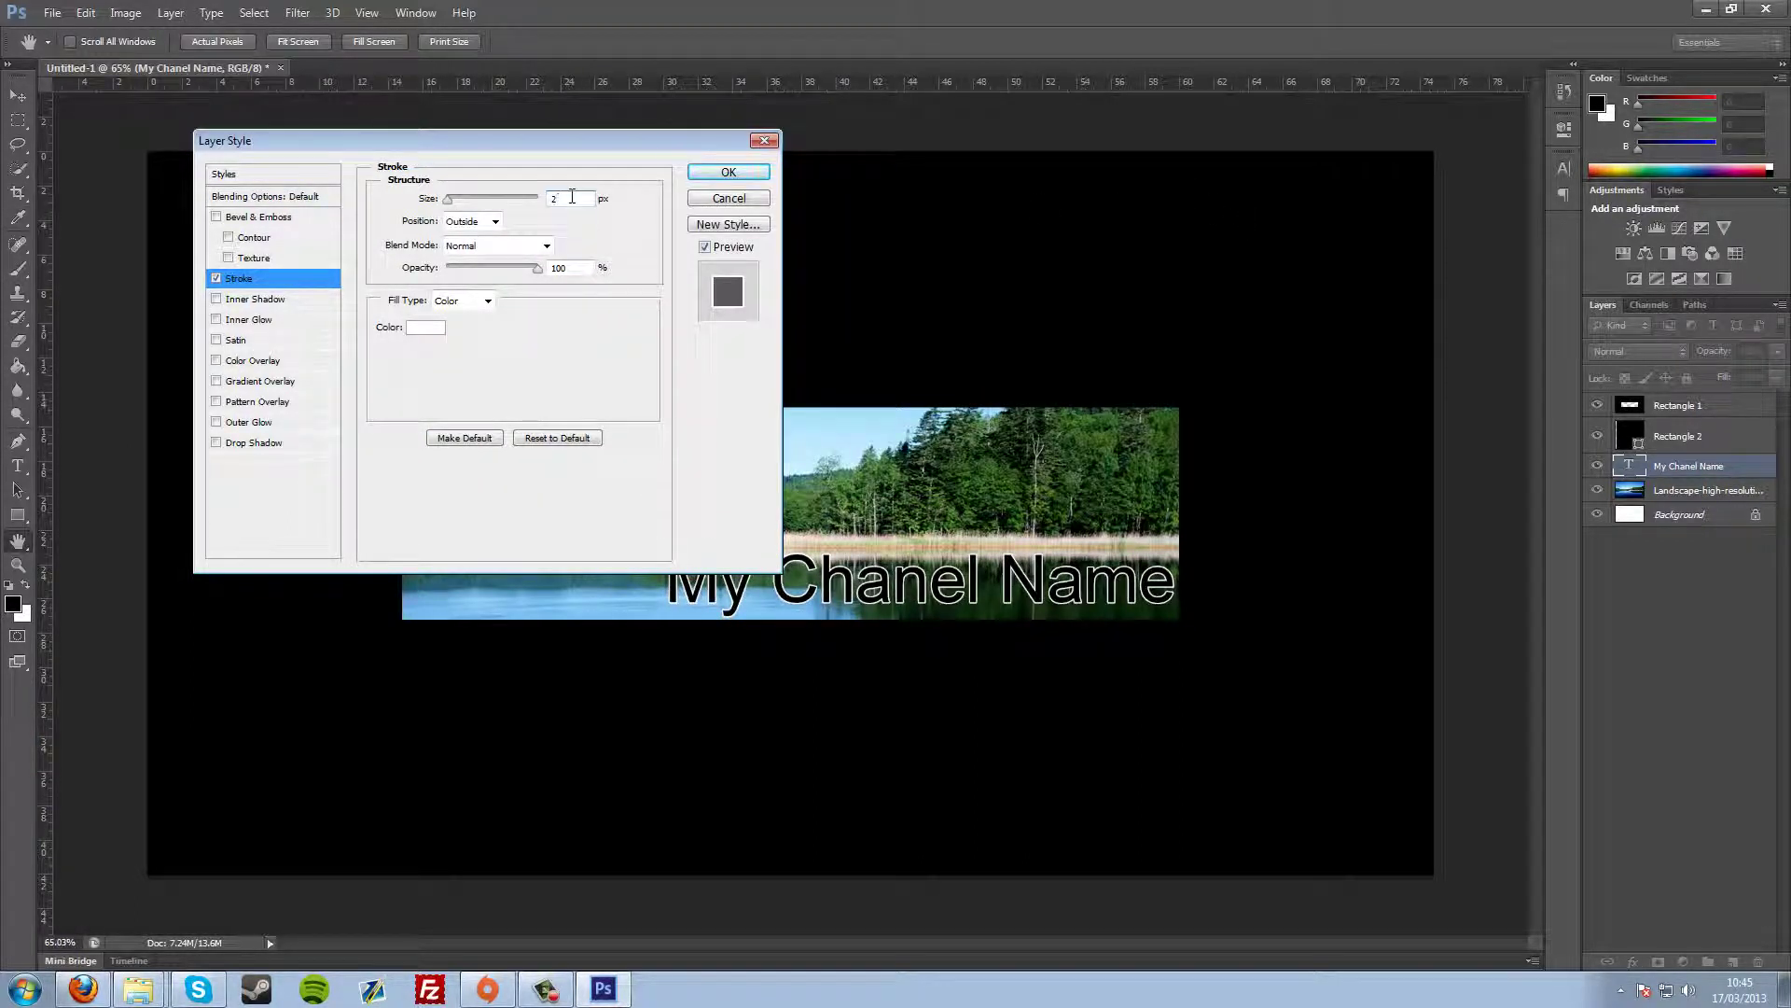
text(2)
Add a linear black–grey–black gradient overlay to the channel name text, with the grey stop at 54%, and apply the layer style.
click(253, 380)
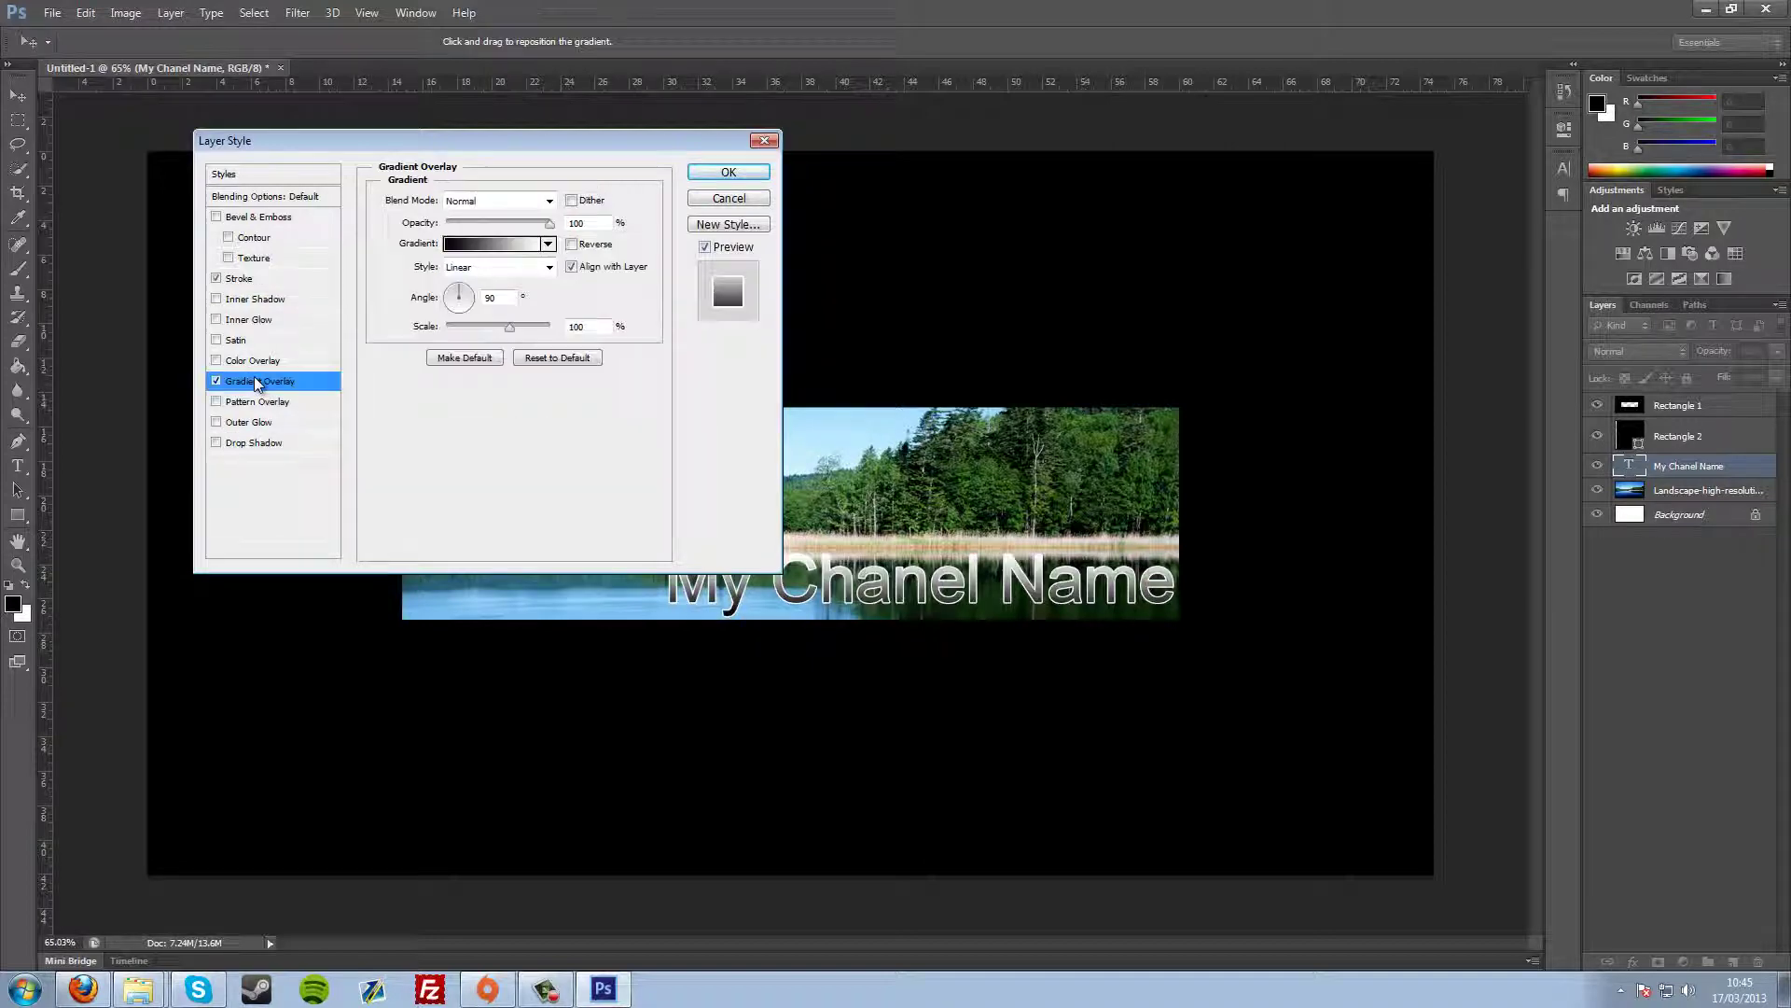
click(512, 244)
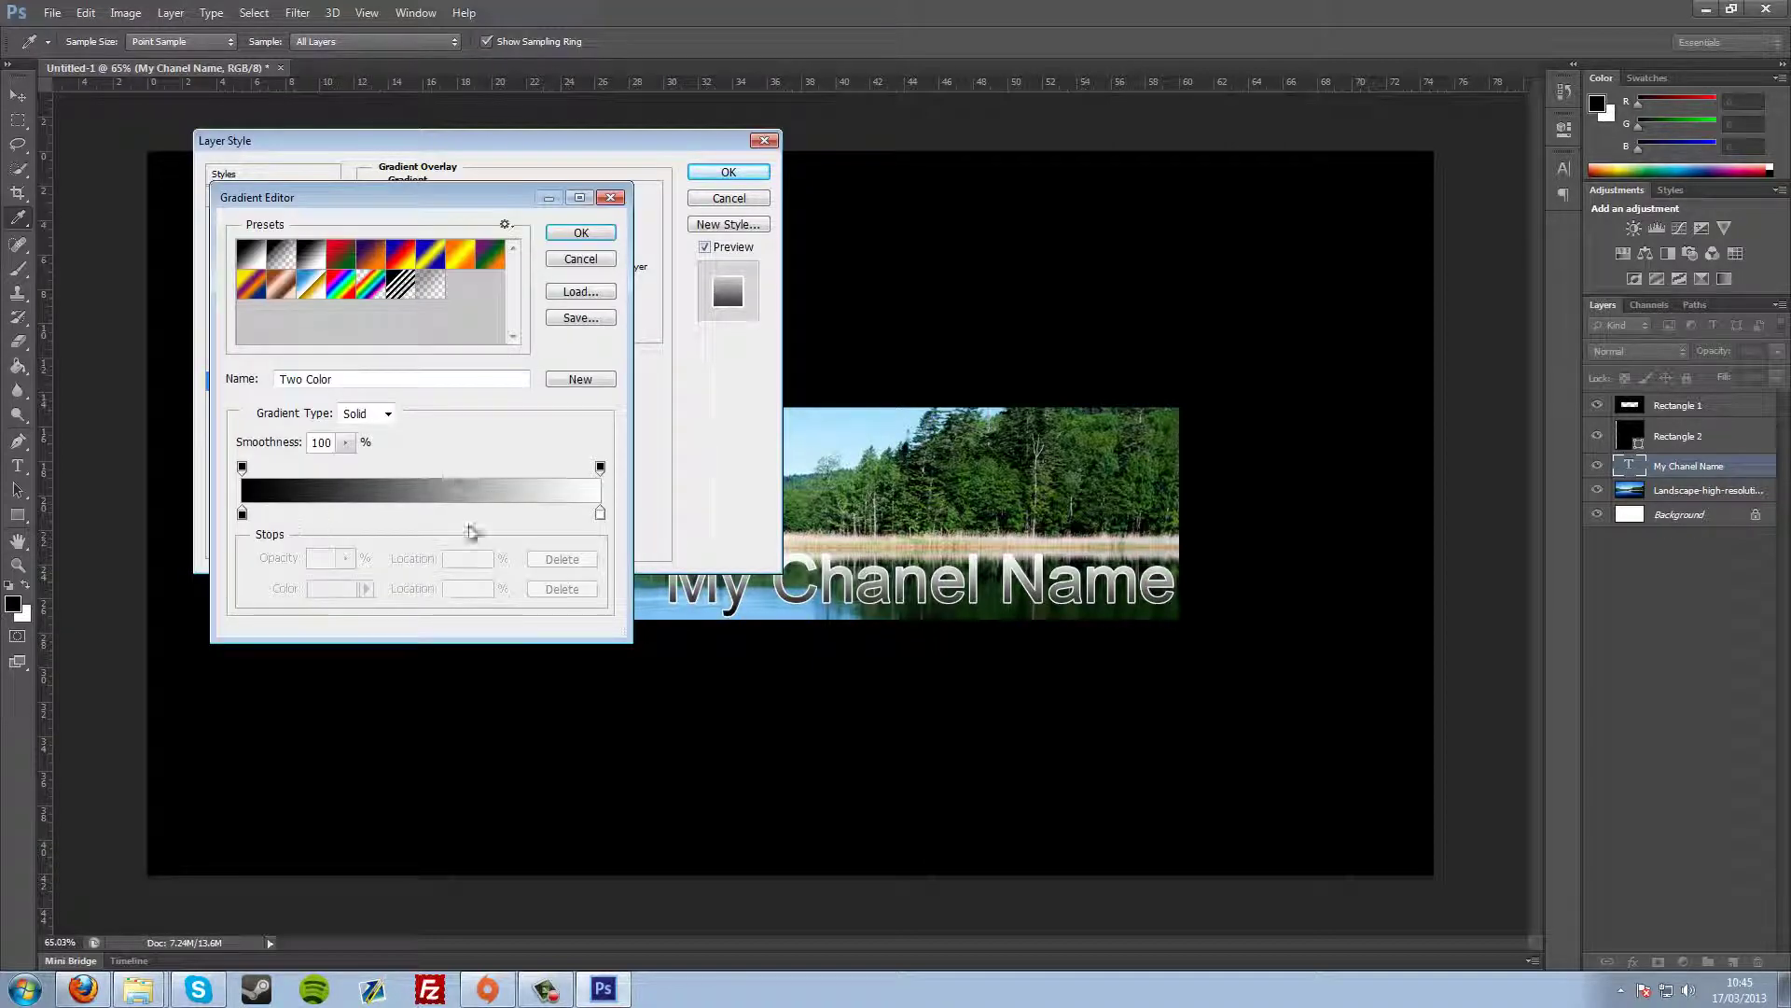
click(436, 513)
double_click(436, 512)
click(1108, 212)
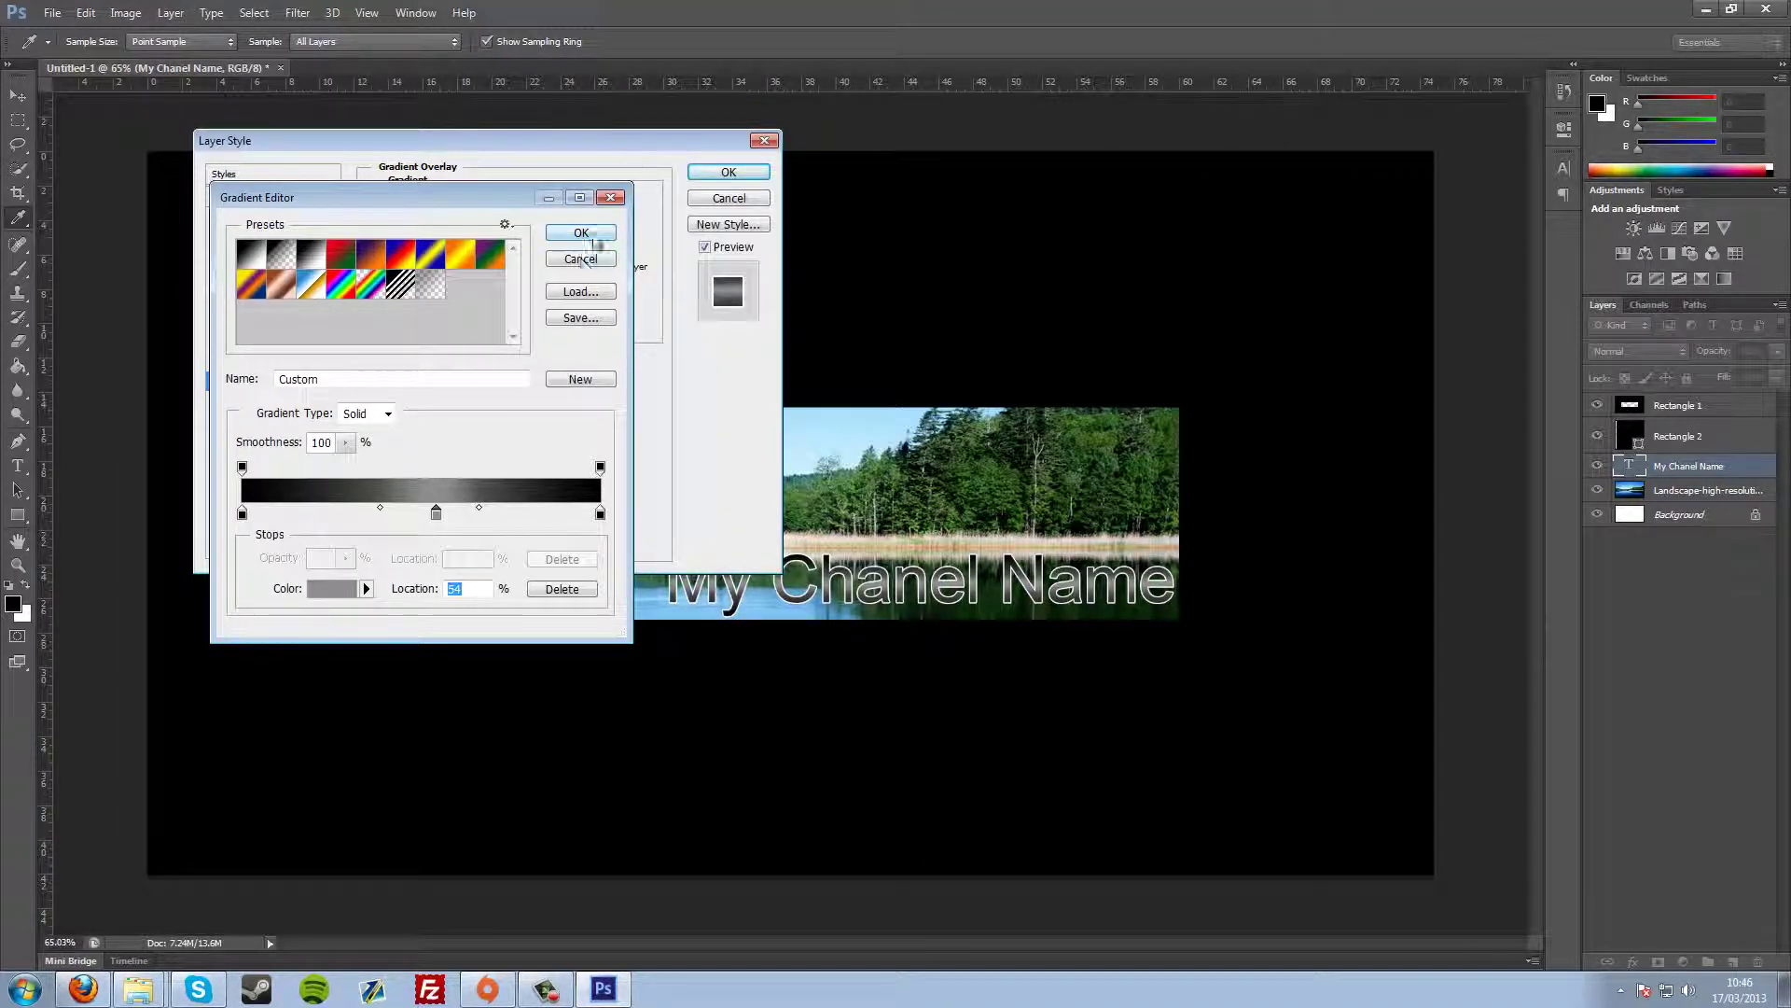
click(581, 232)
click(729, 173)
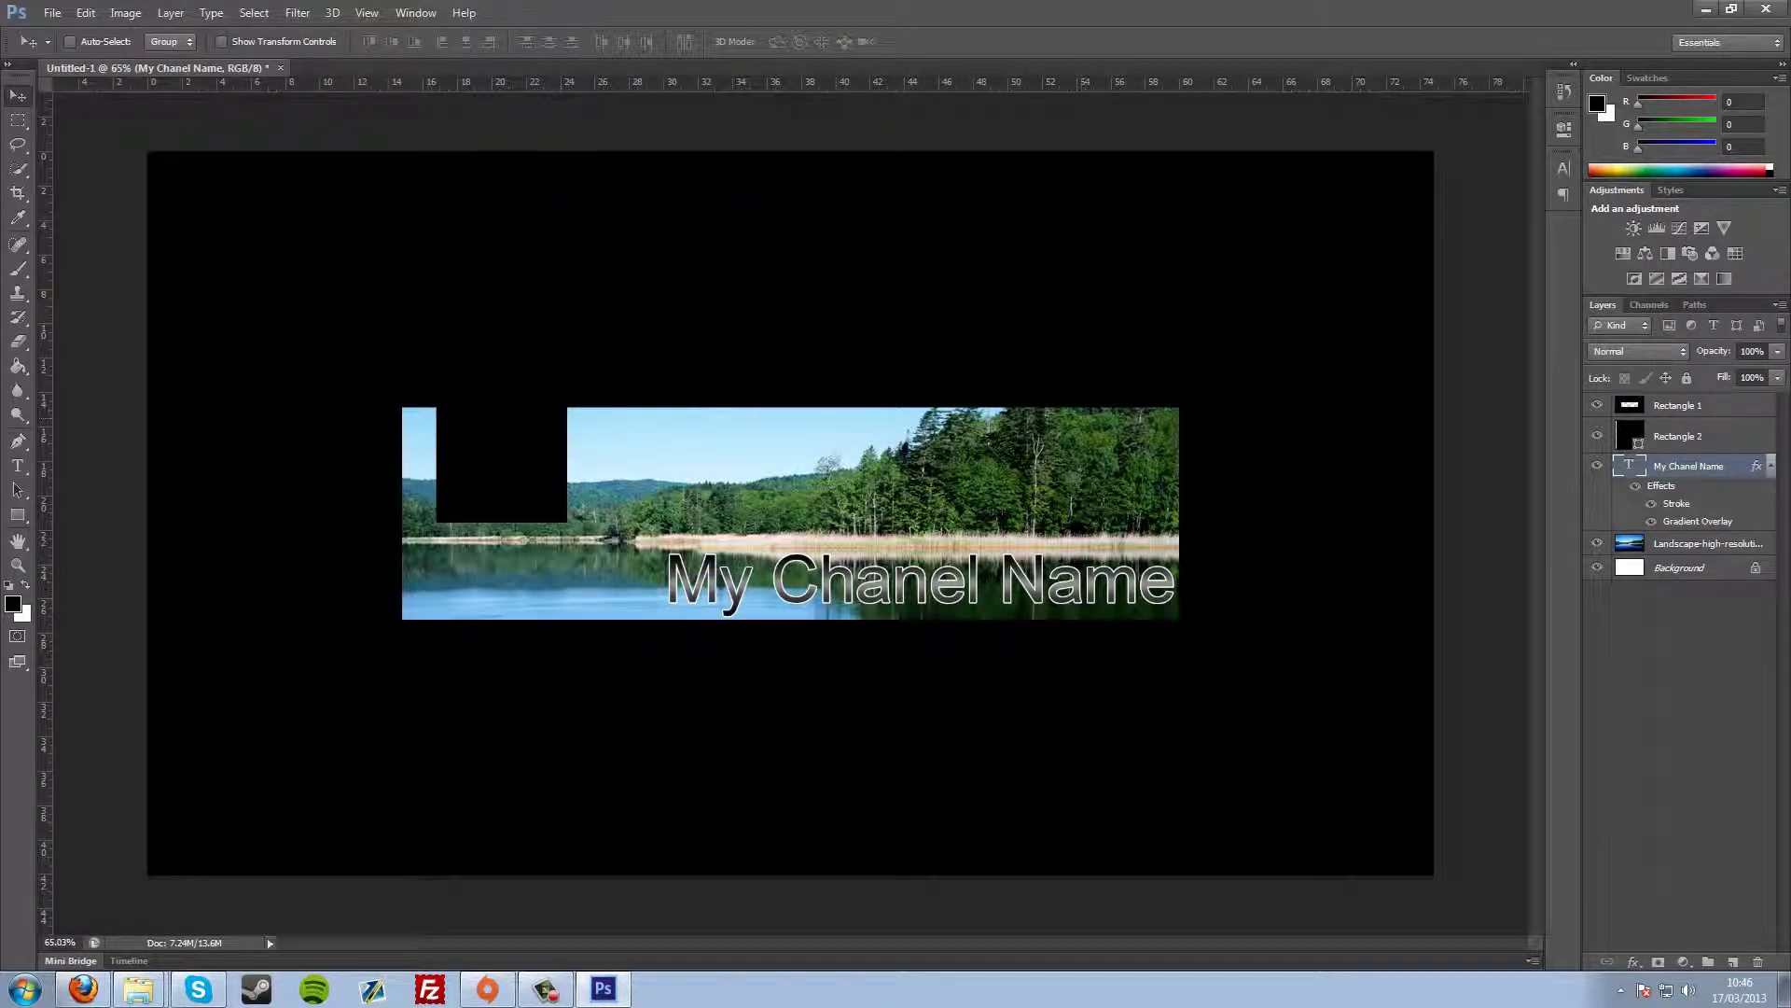
Nudge the channel name text slightly inward from the safe area's edge and delete the small black square's layer, Rectangle 2.
mouse_move(961, 590)
mouse_down()
mouse_move(961, 638)
mouse_move(970, 550)
mouse_move(955, 582)
mouse_up()
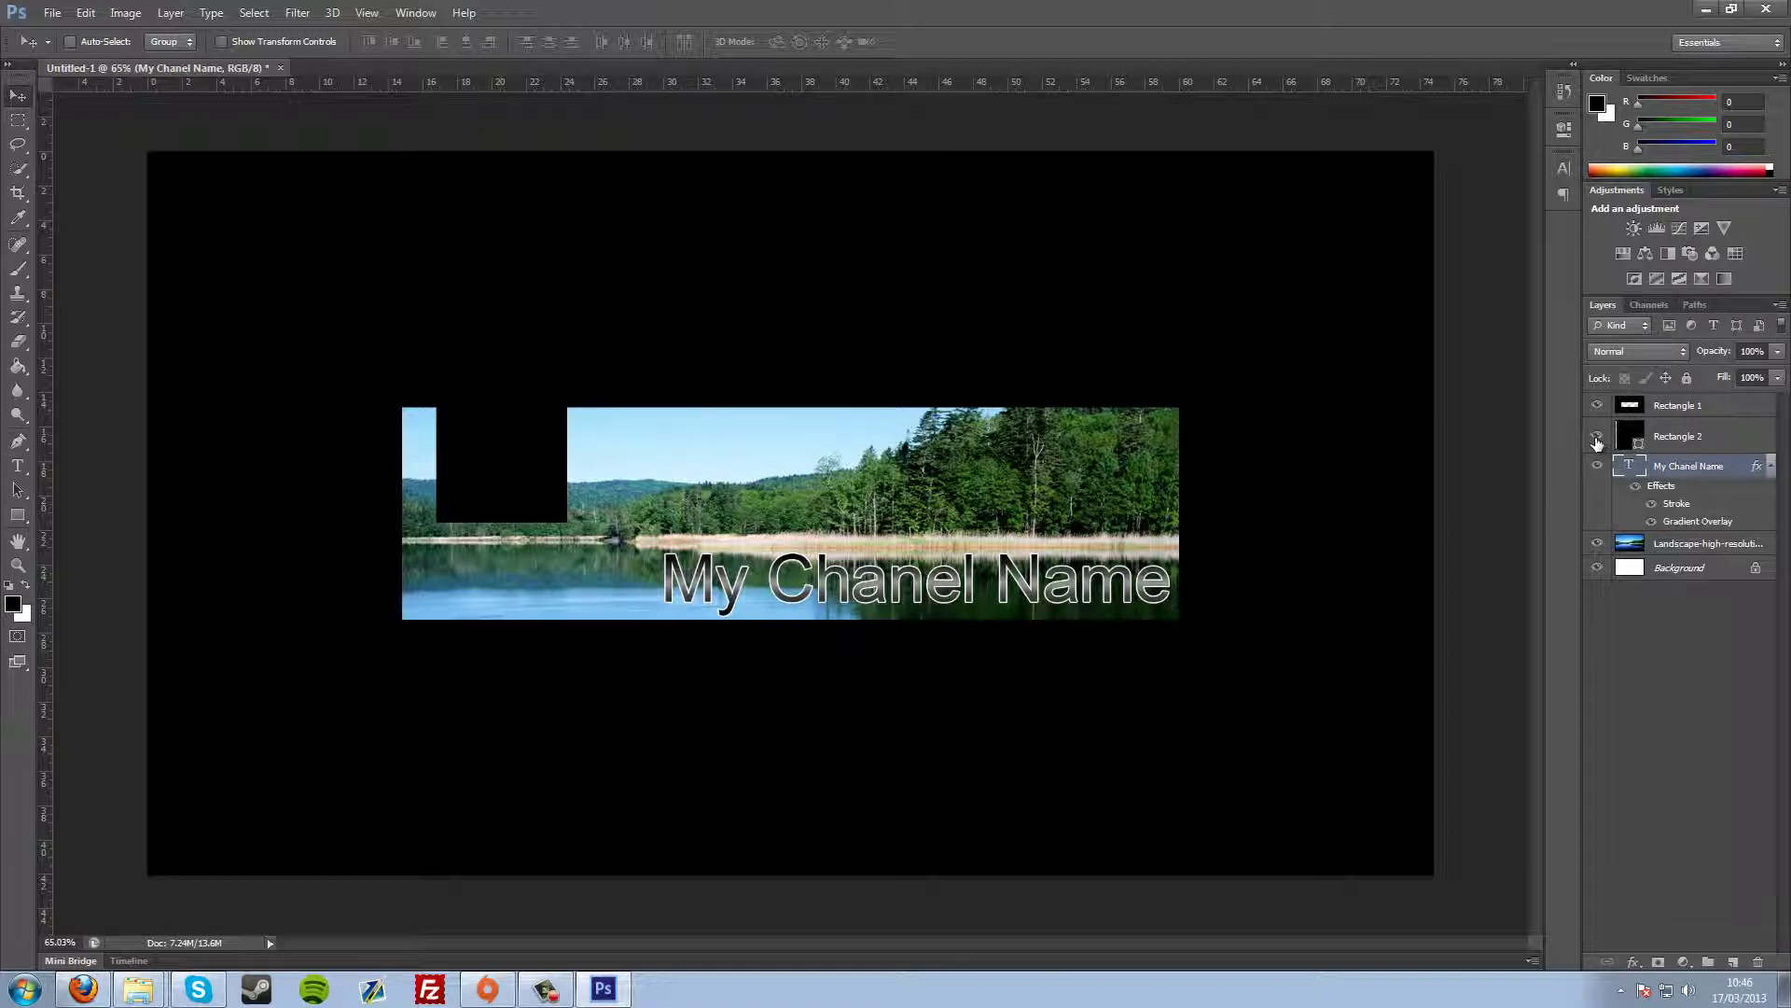
click(1745, 440)
key(Delete)
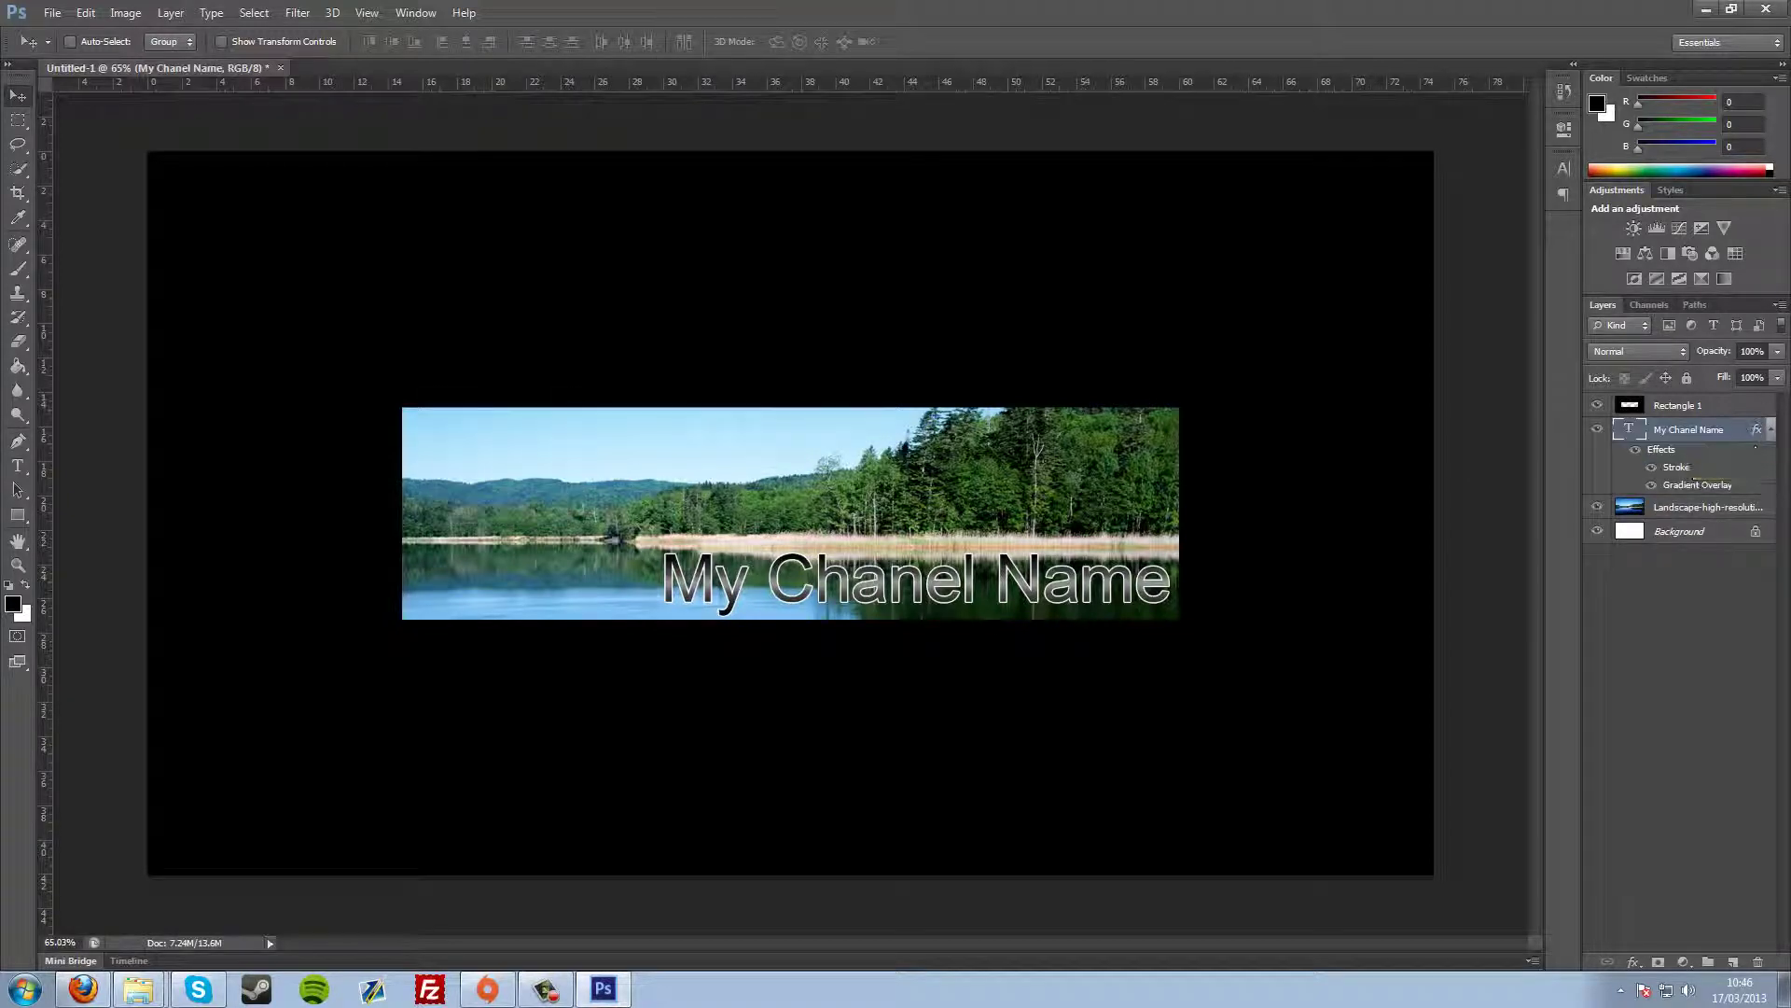
click(1735, 407)
Switch to Firefox and widen the window on the JLGraphics YouTube channel page to examine how its banner displays, then return to Photoshop.
click(82, 987)
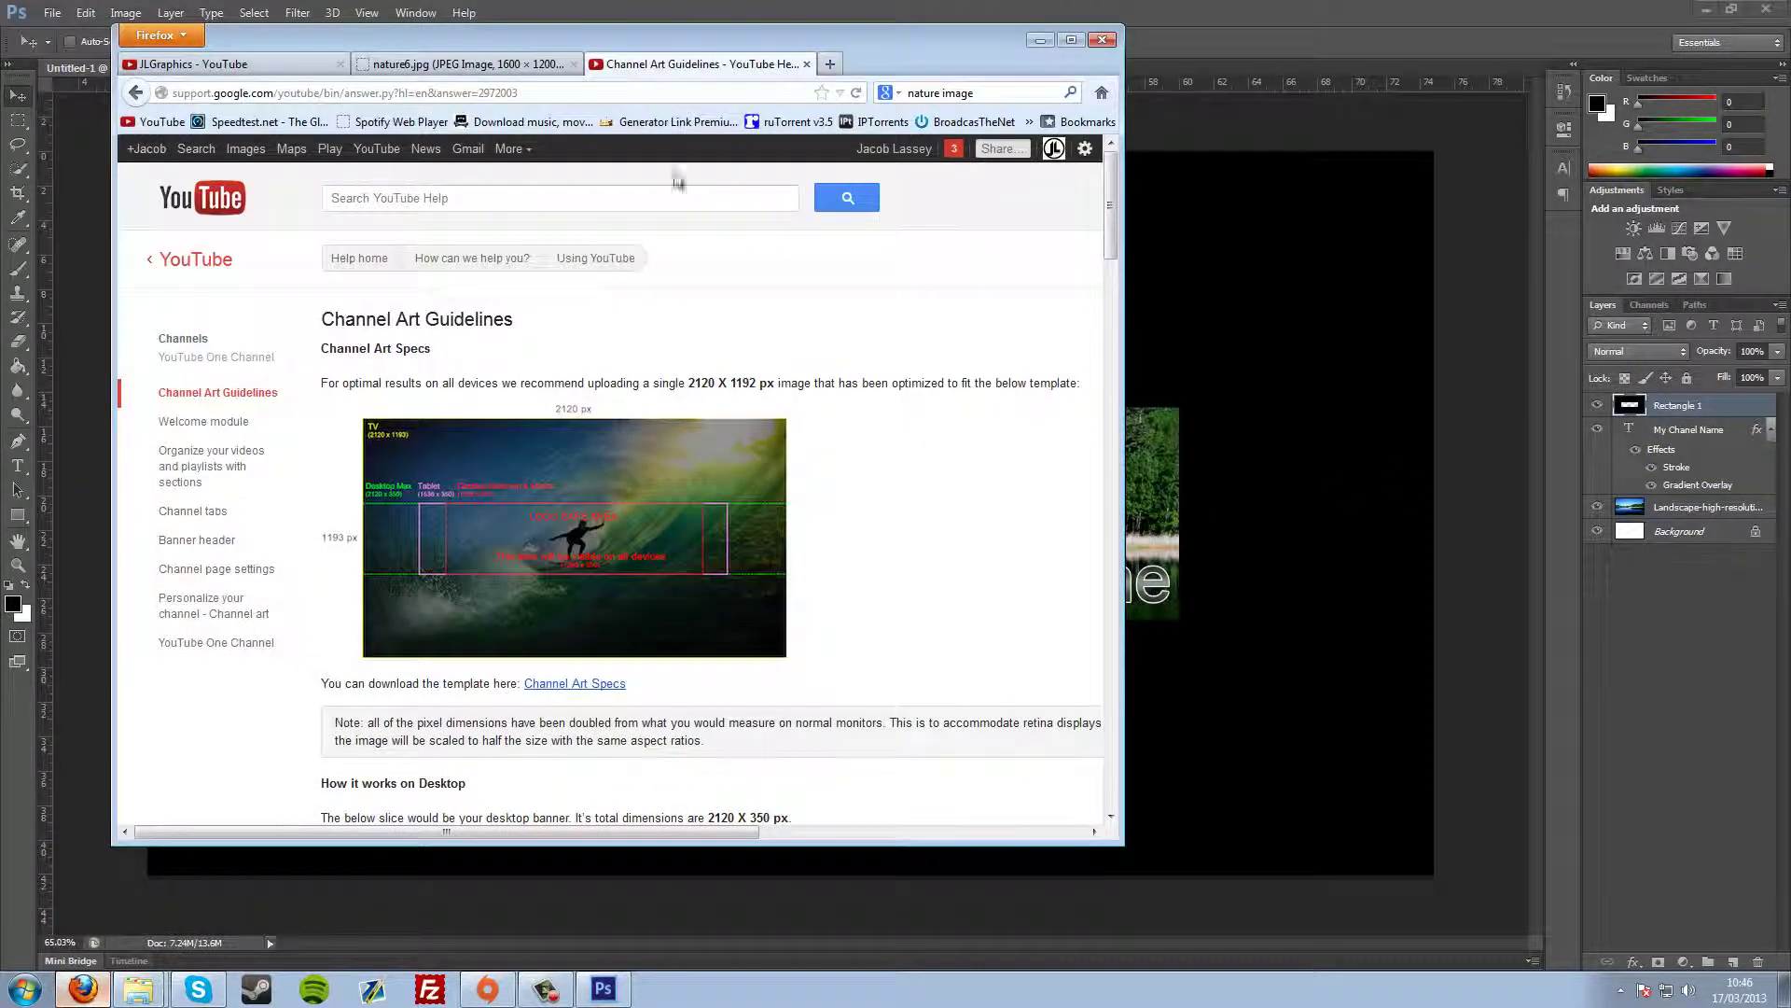
click(214, 65)
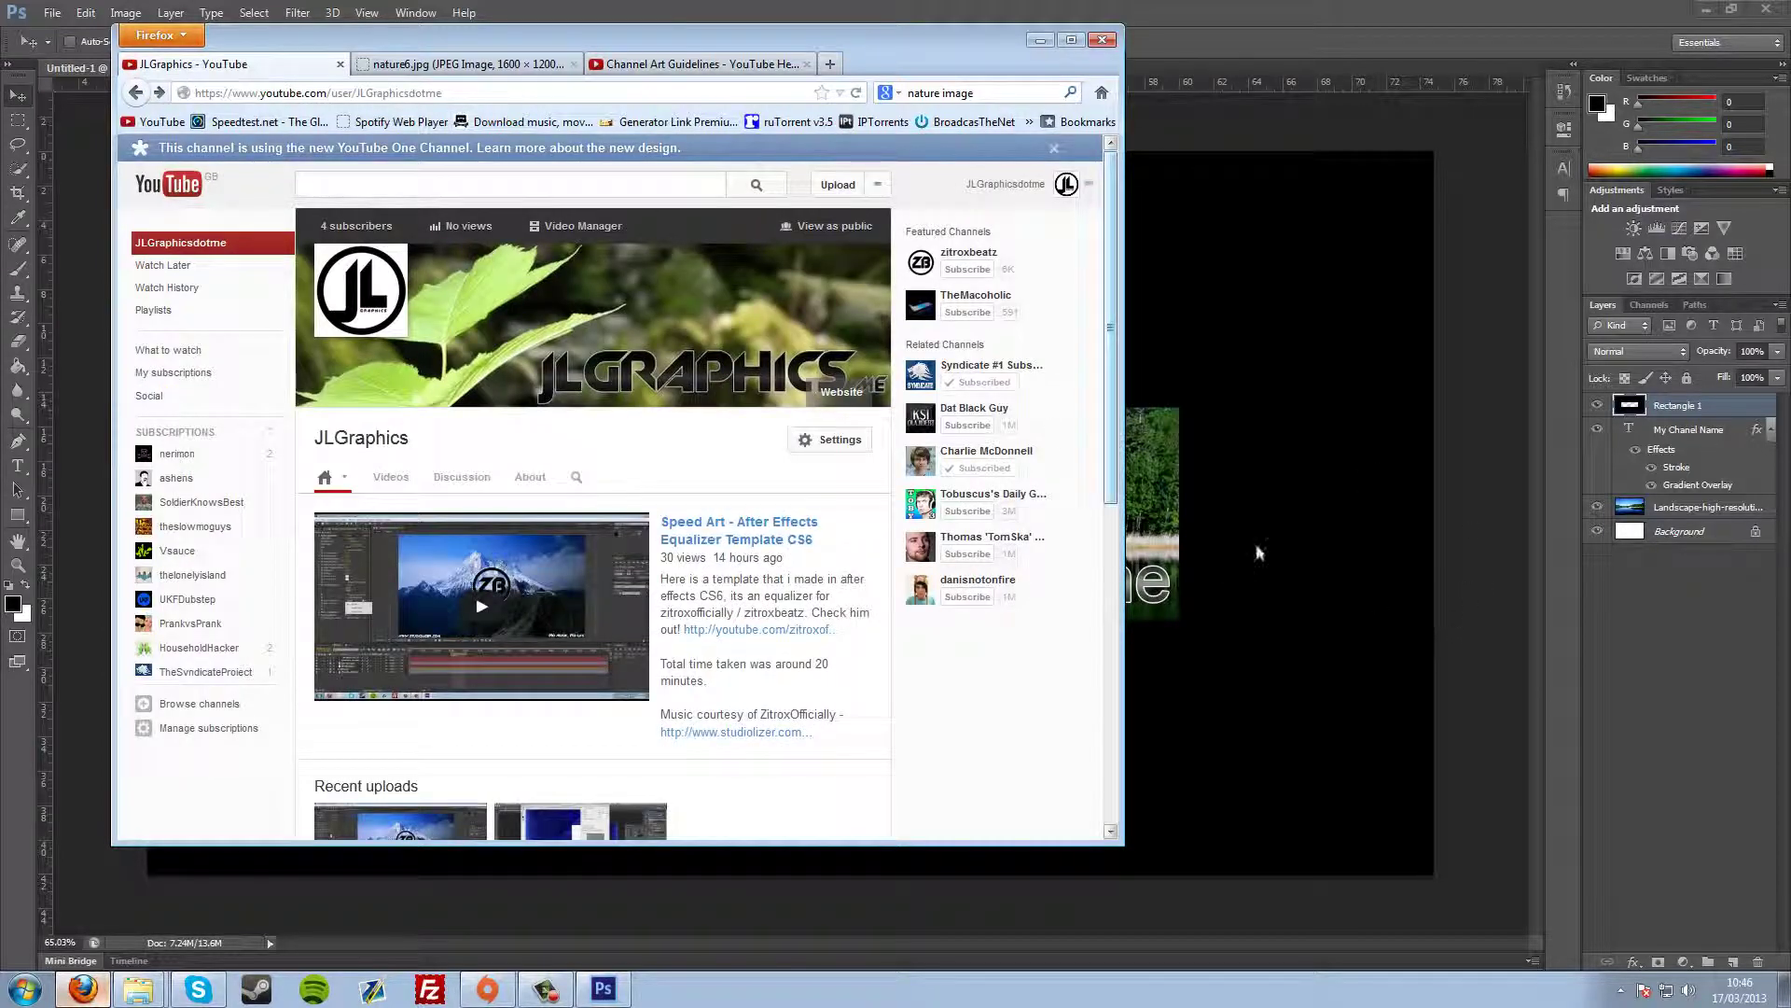
click(1423, 511)
click(74, 989)
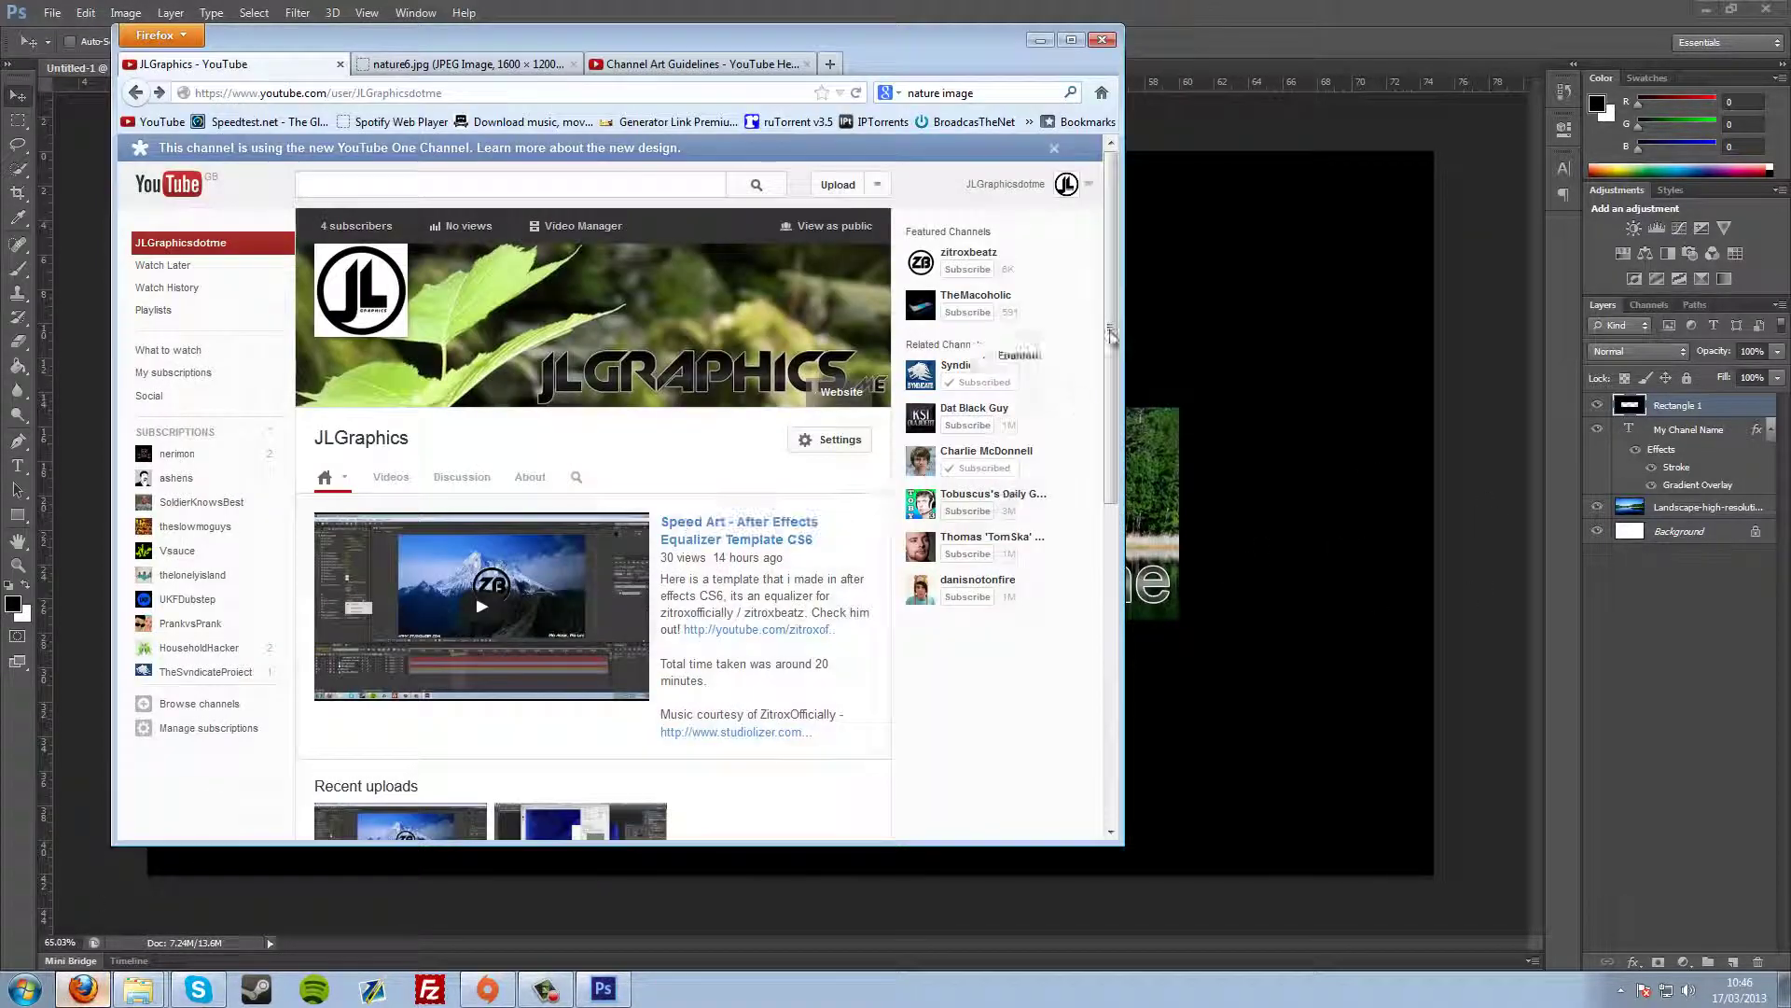
drag(1121, 263, 1771, 264)
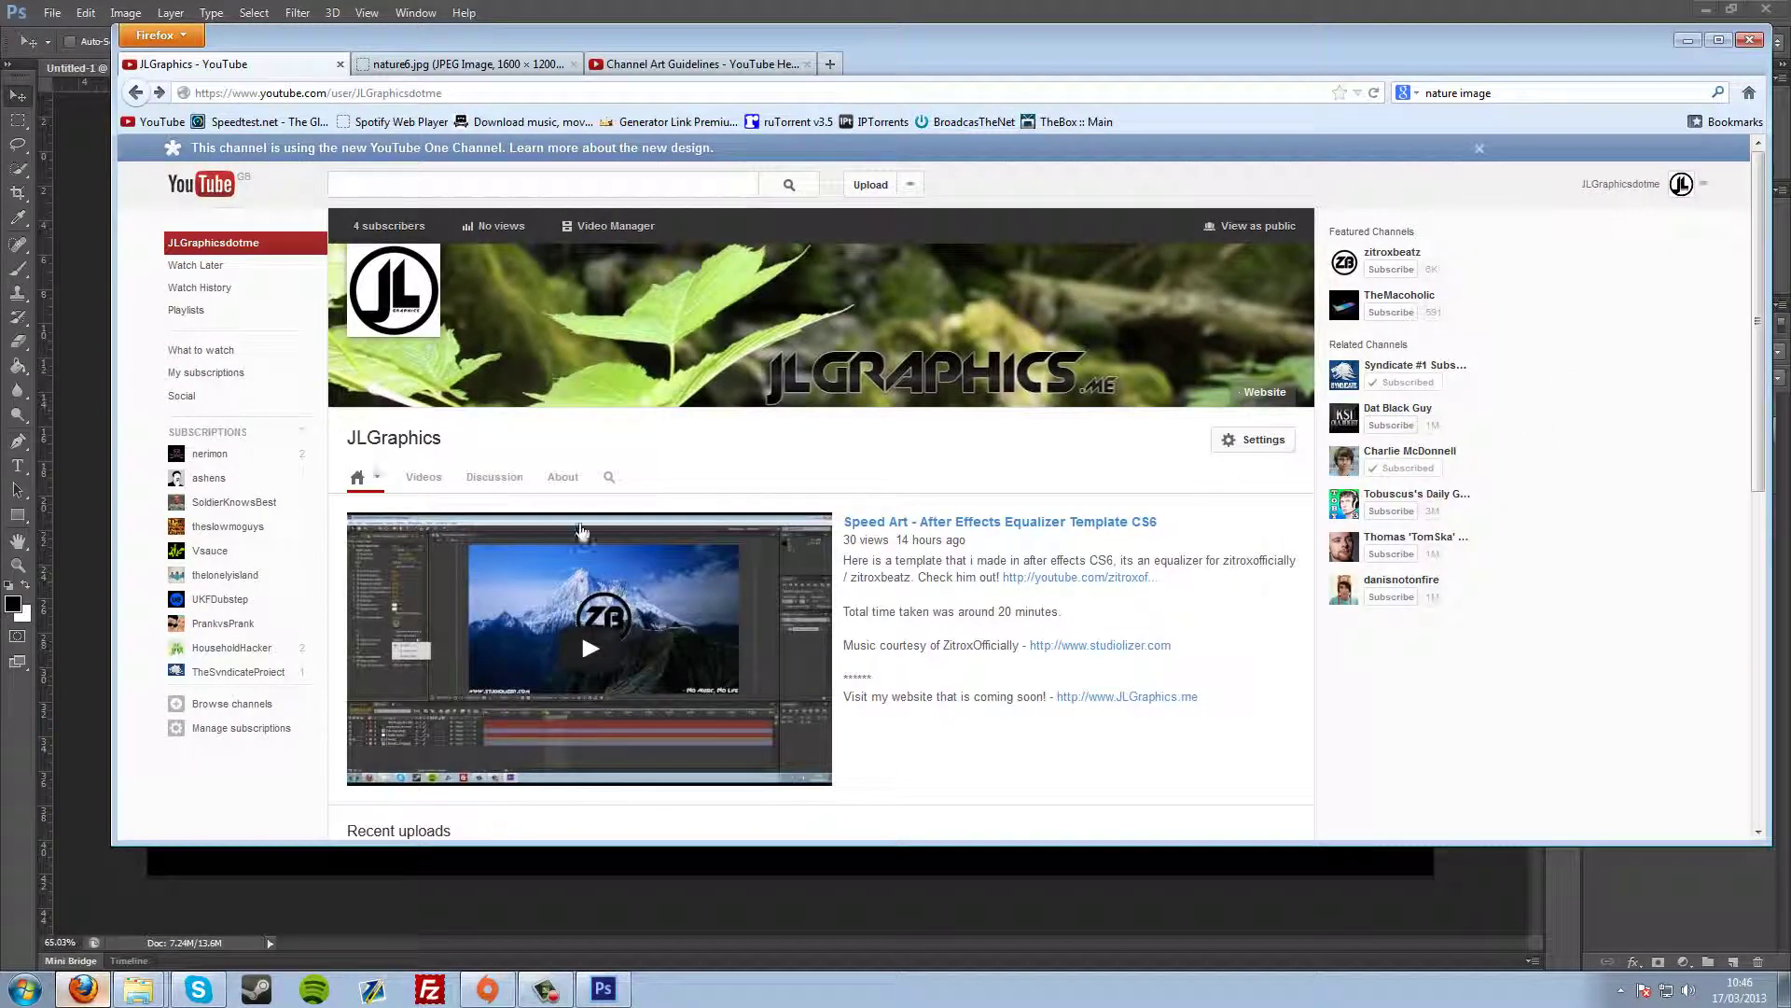
click(1496, 883)
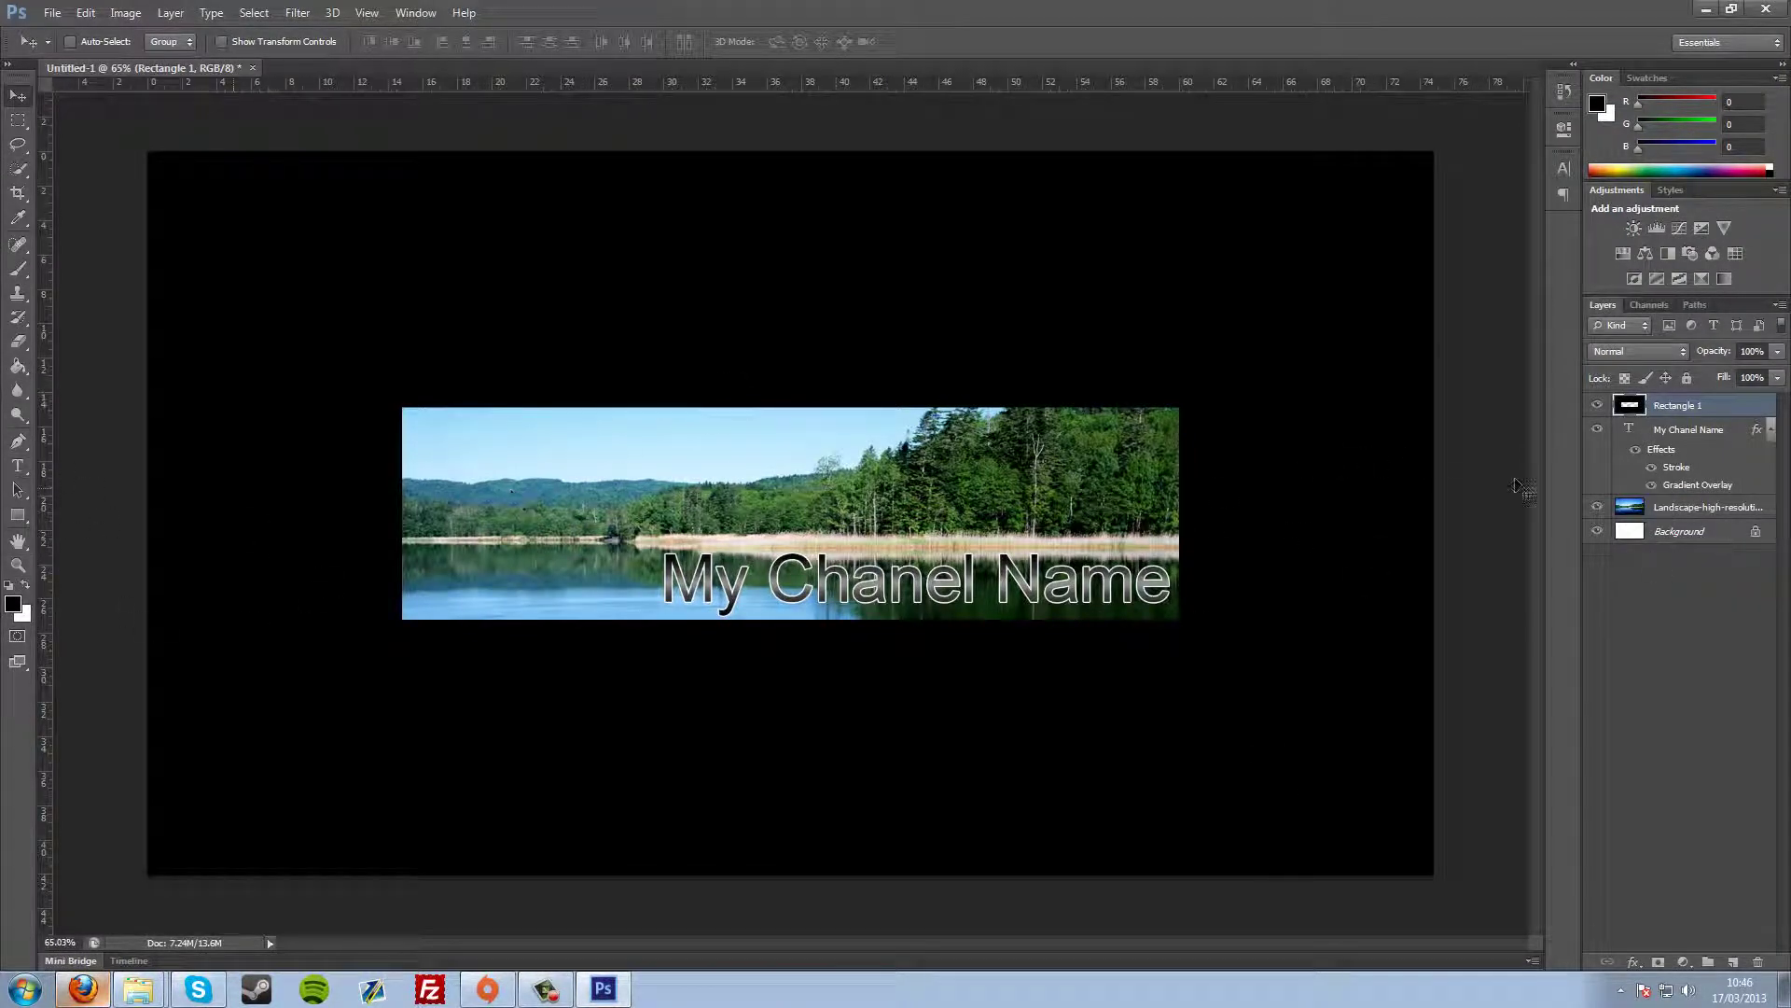
Check the desktop banner dimensions on the Channel Art Guidelines page in Firefox, with the Rectangle tool ready in Photoshop.
click(17, 514)
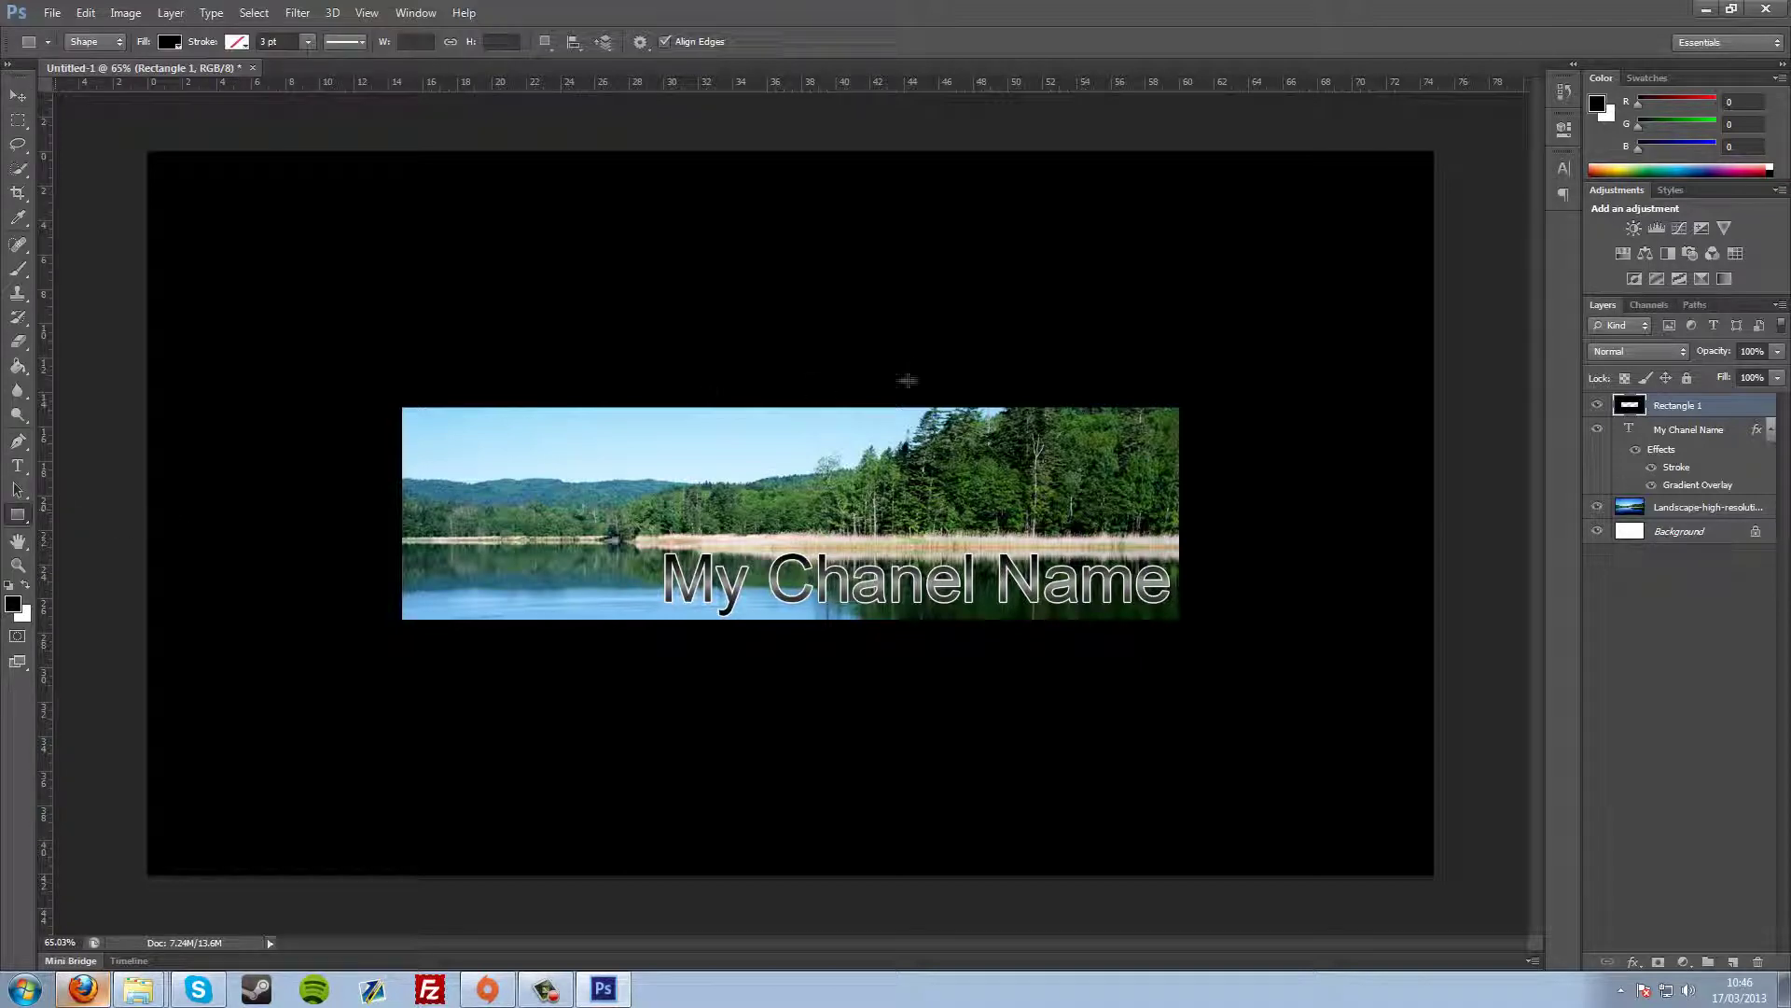
click(84, 991)
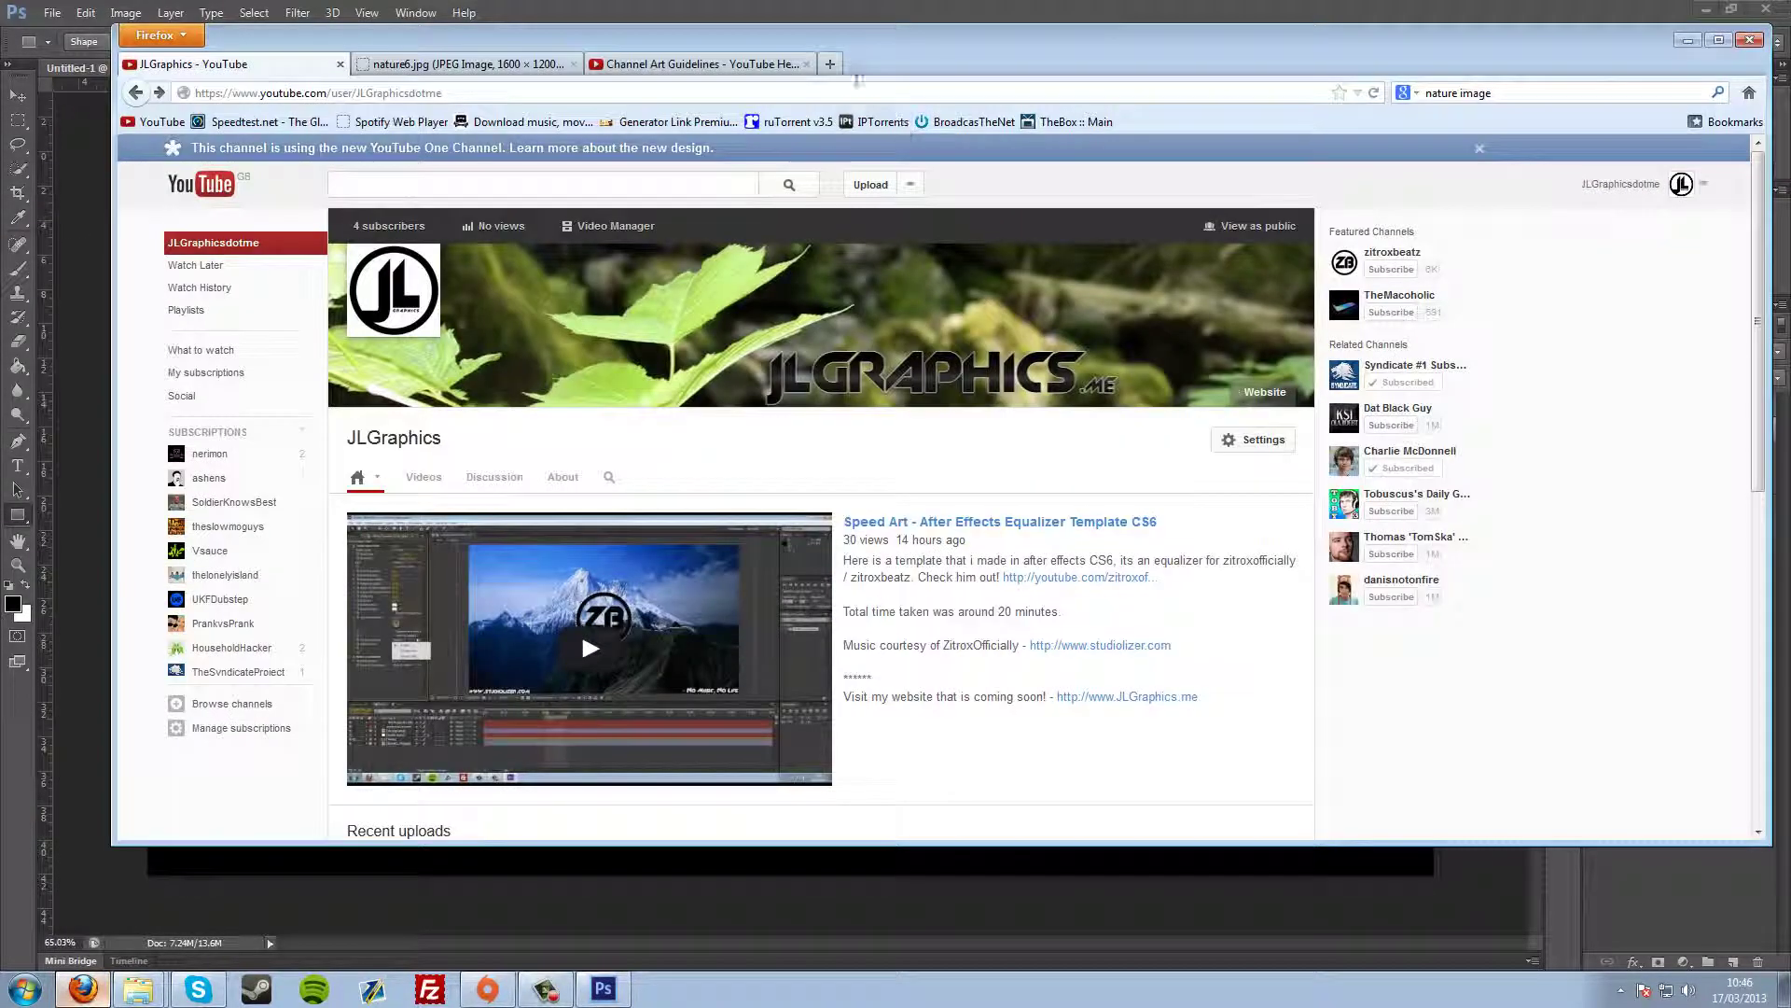
click(700, 64)
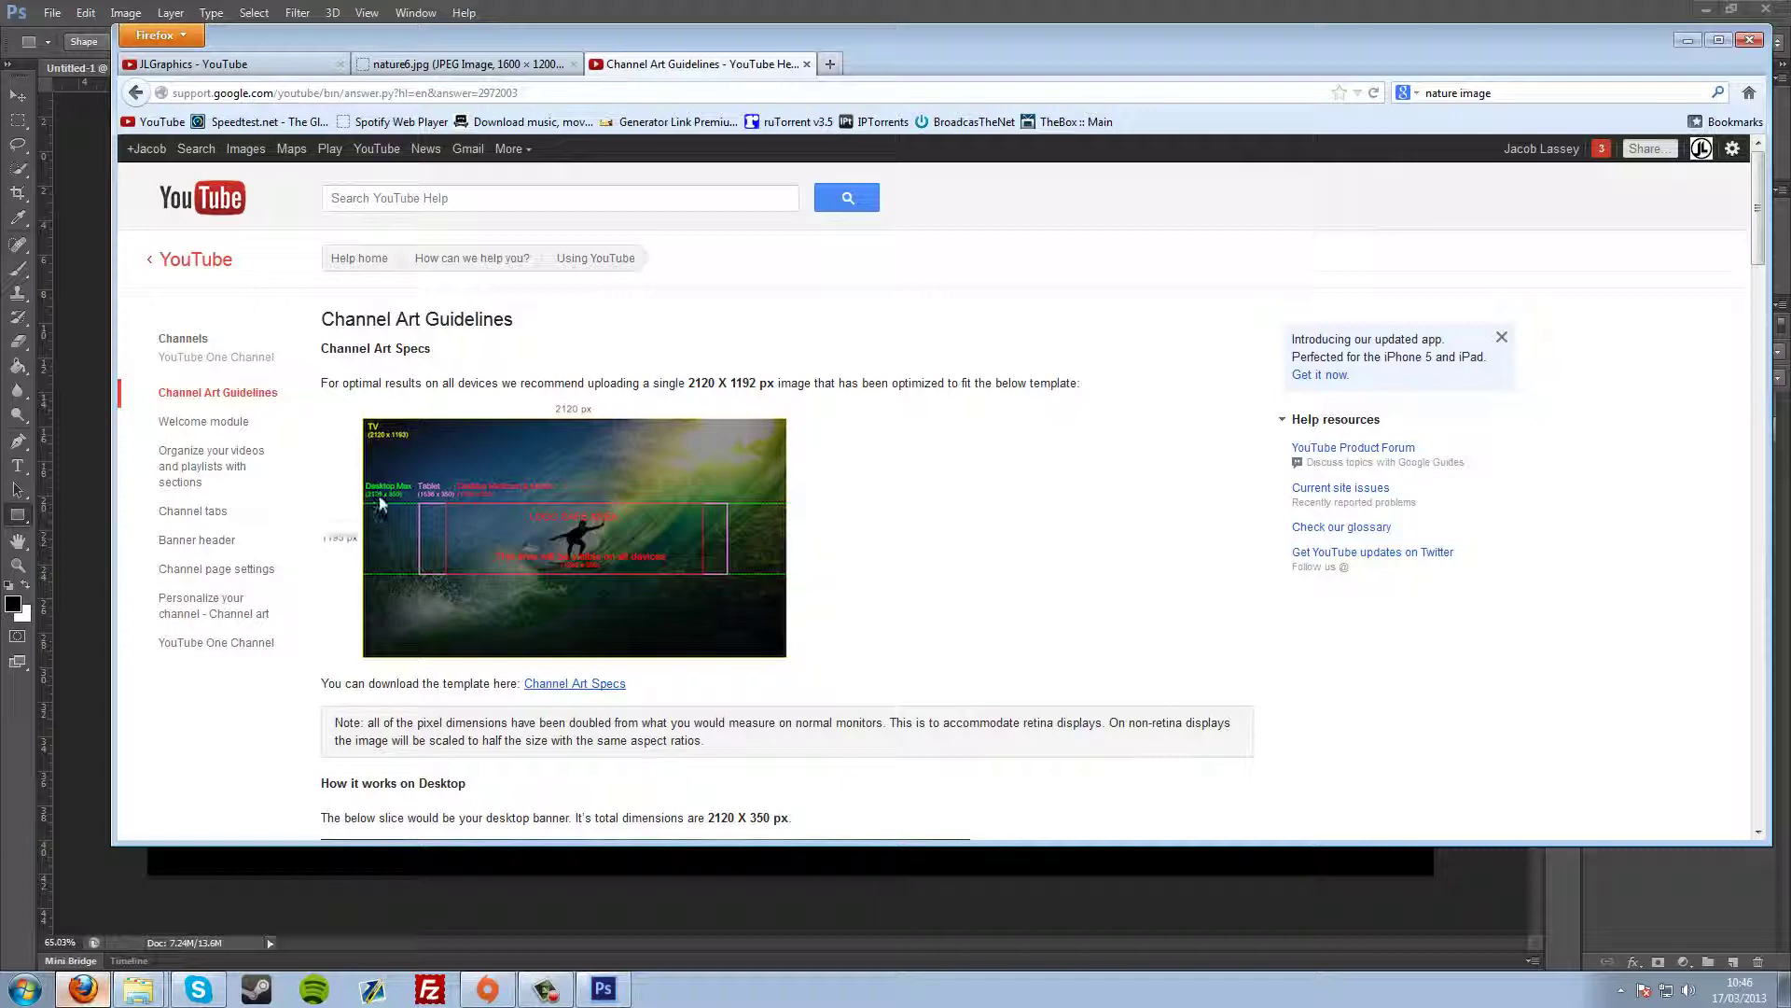
click(105, 516)
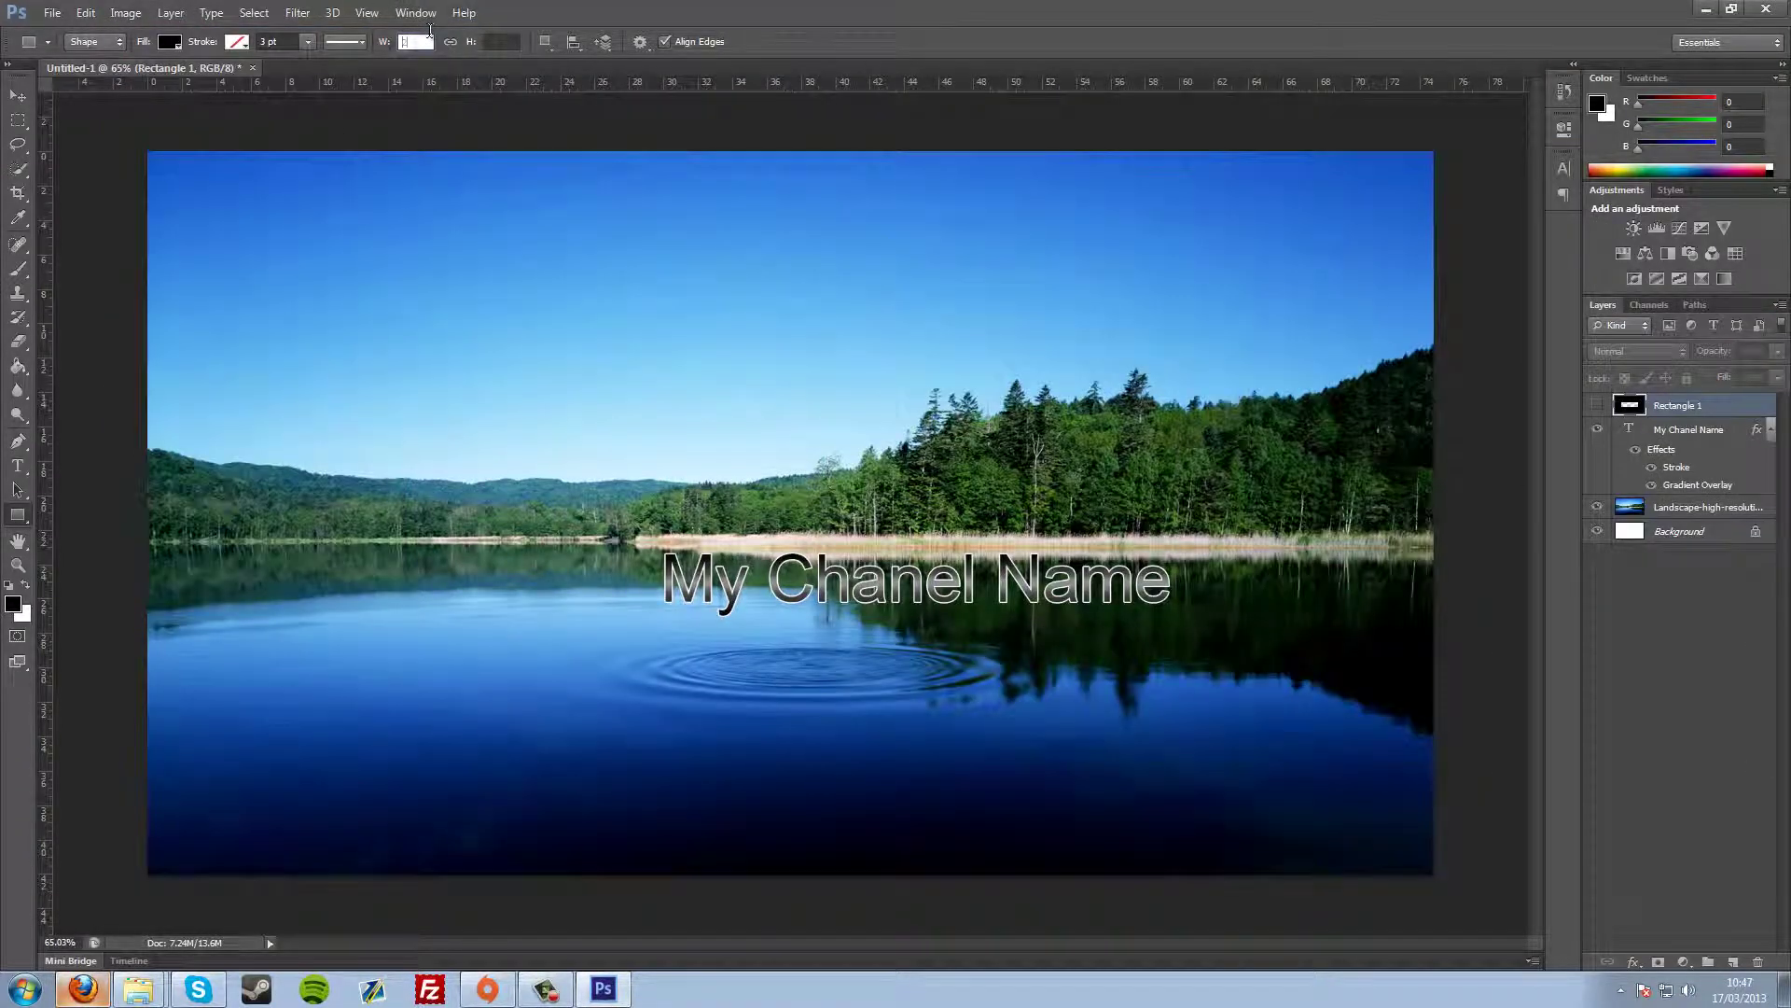
Create a black rectangle shape 2120 px wide and 350 px high over the landscape.
click(429, 35)
text(2120)
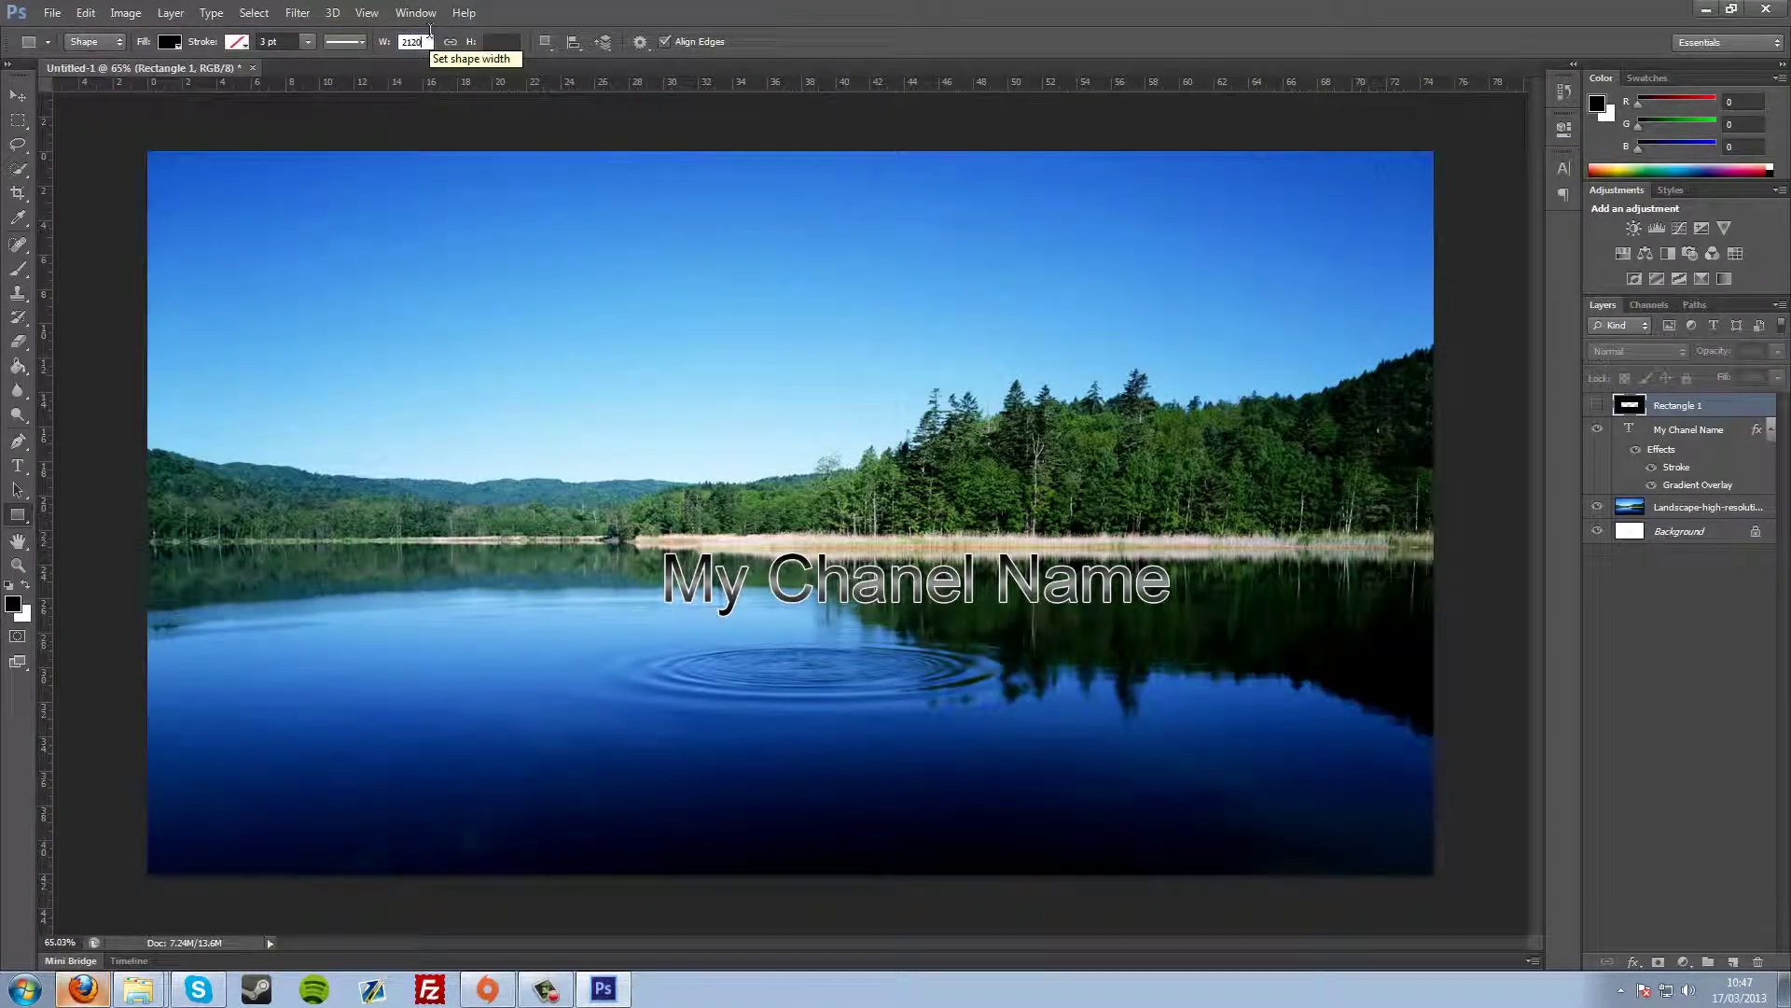
click(499, 35)
text(35)
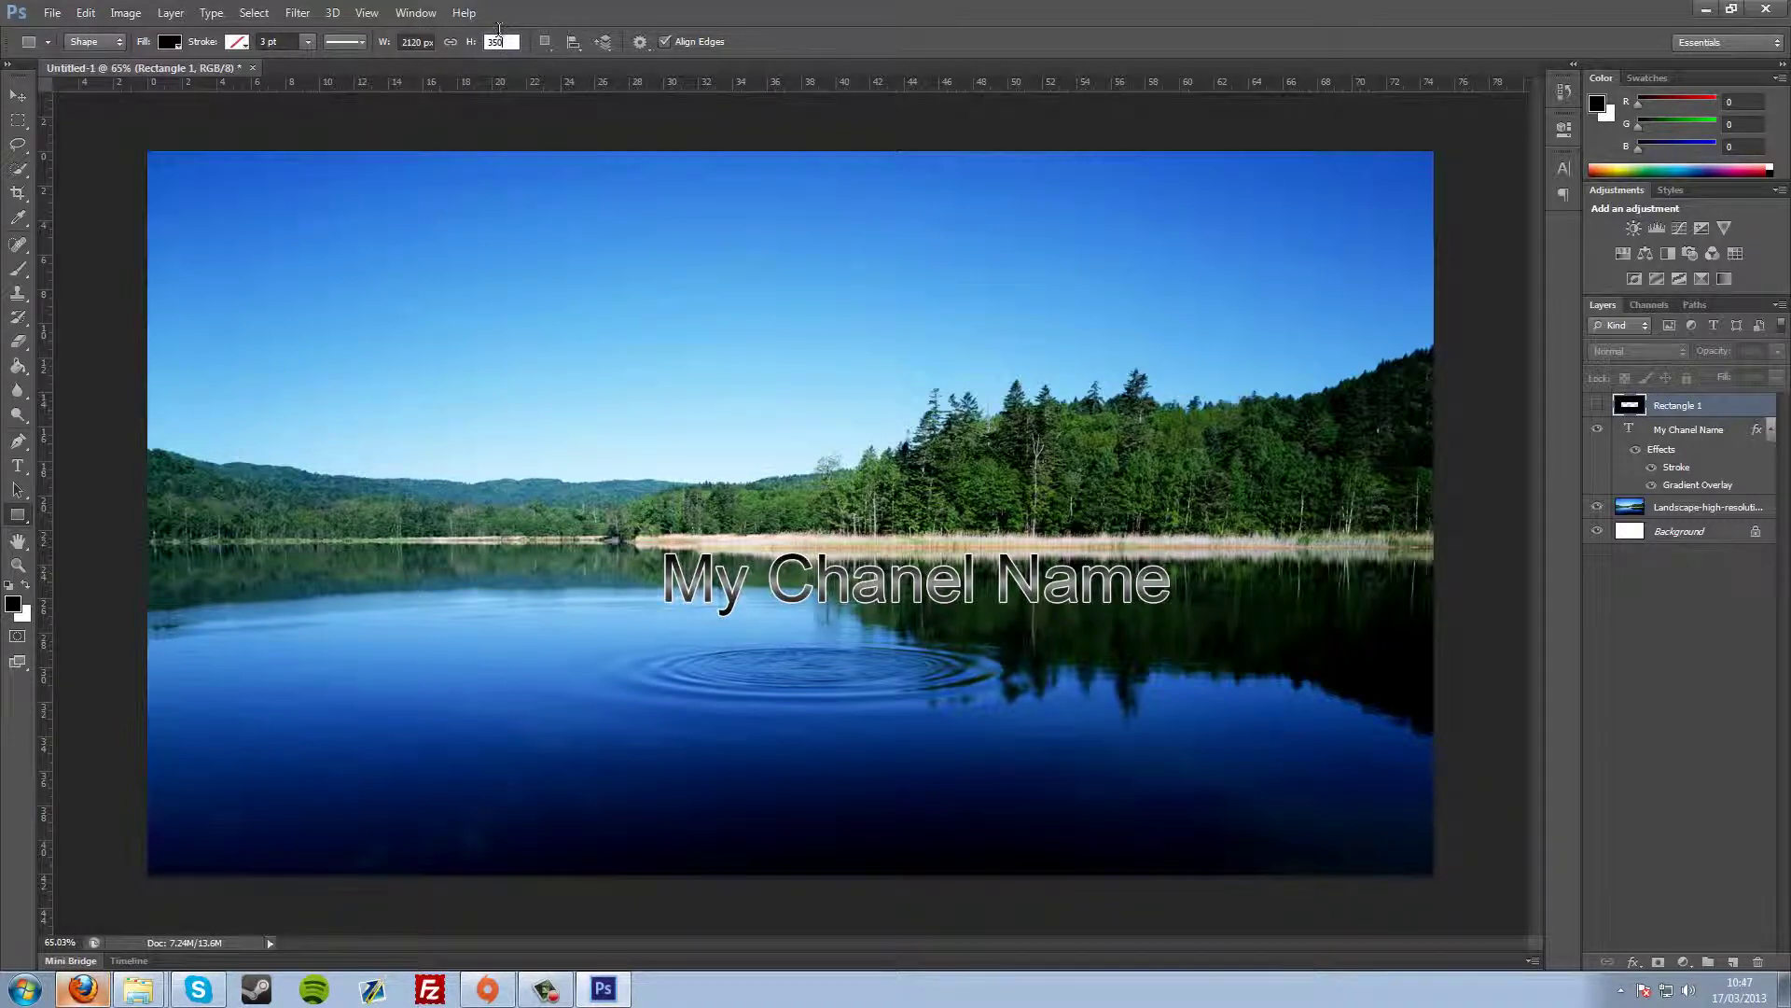
text(0)
click(538, 379)
click(951, 383)
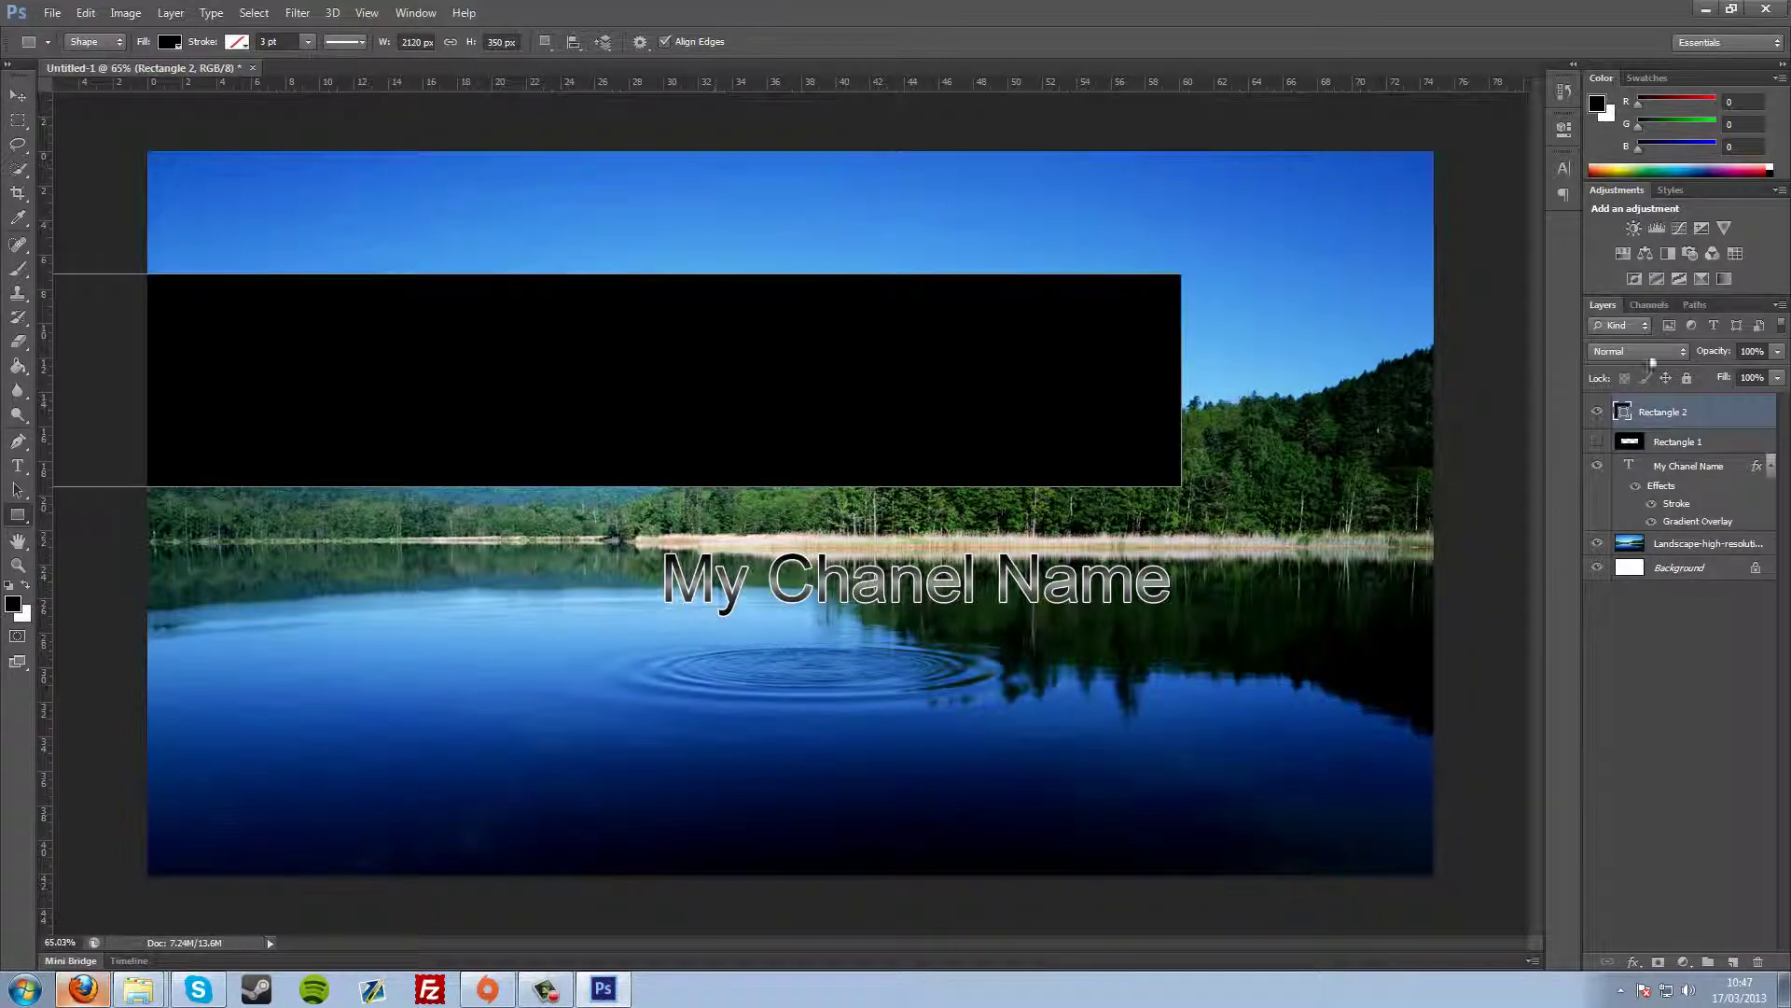
Rasterize the Rectangle 2 layer, align it to the horizontal and vertical centre of the whole canvas, and deselect.
right_click(1698, 419)
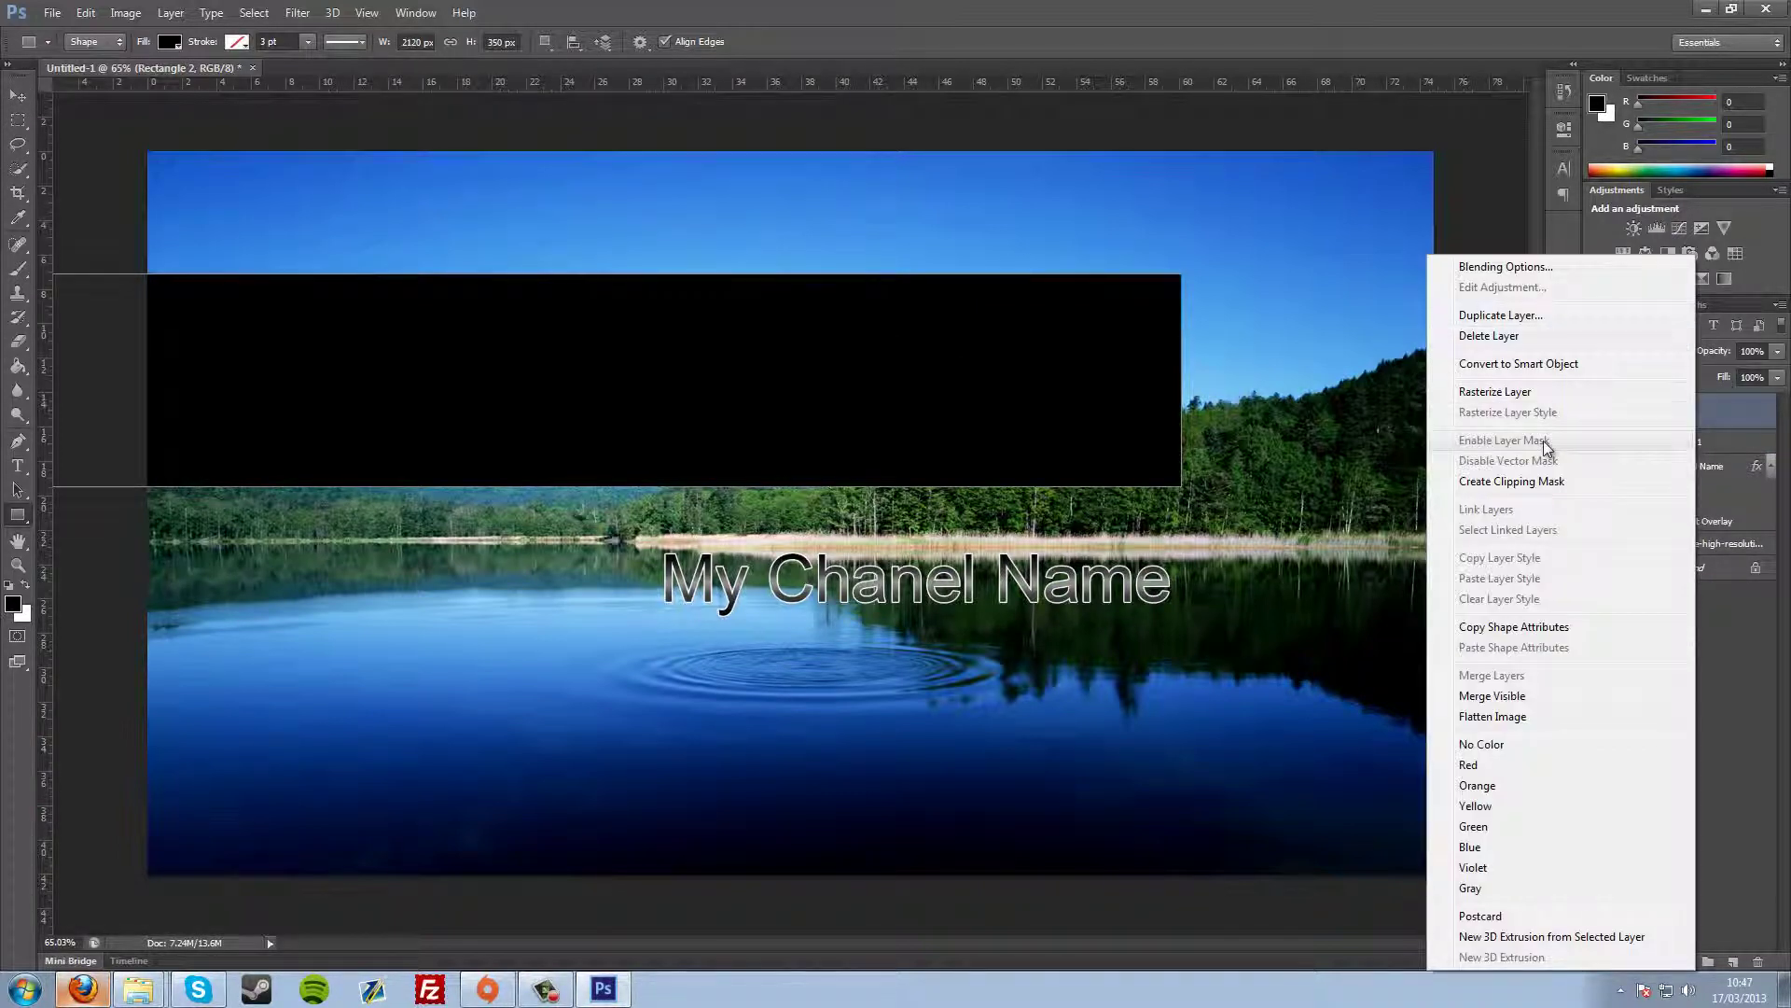
click(1558, 391)
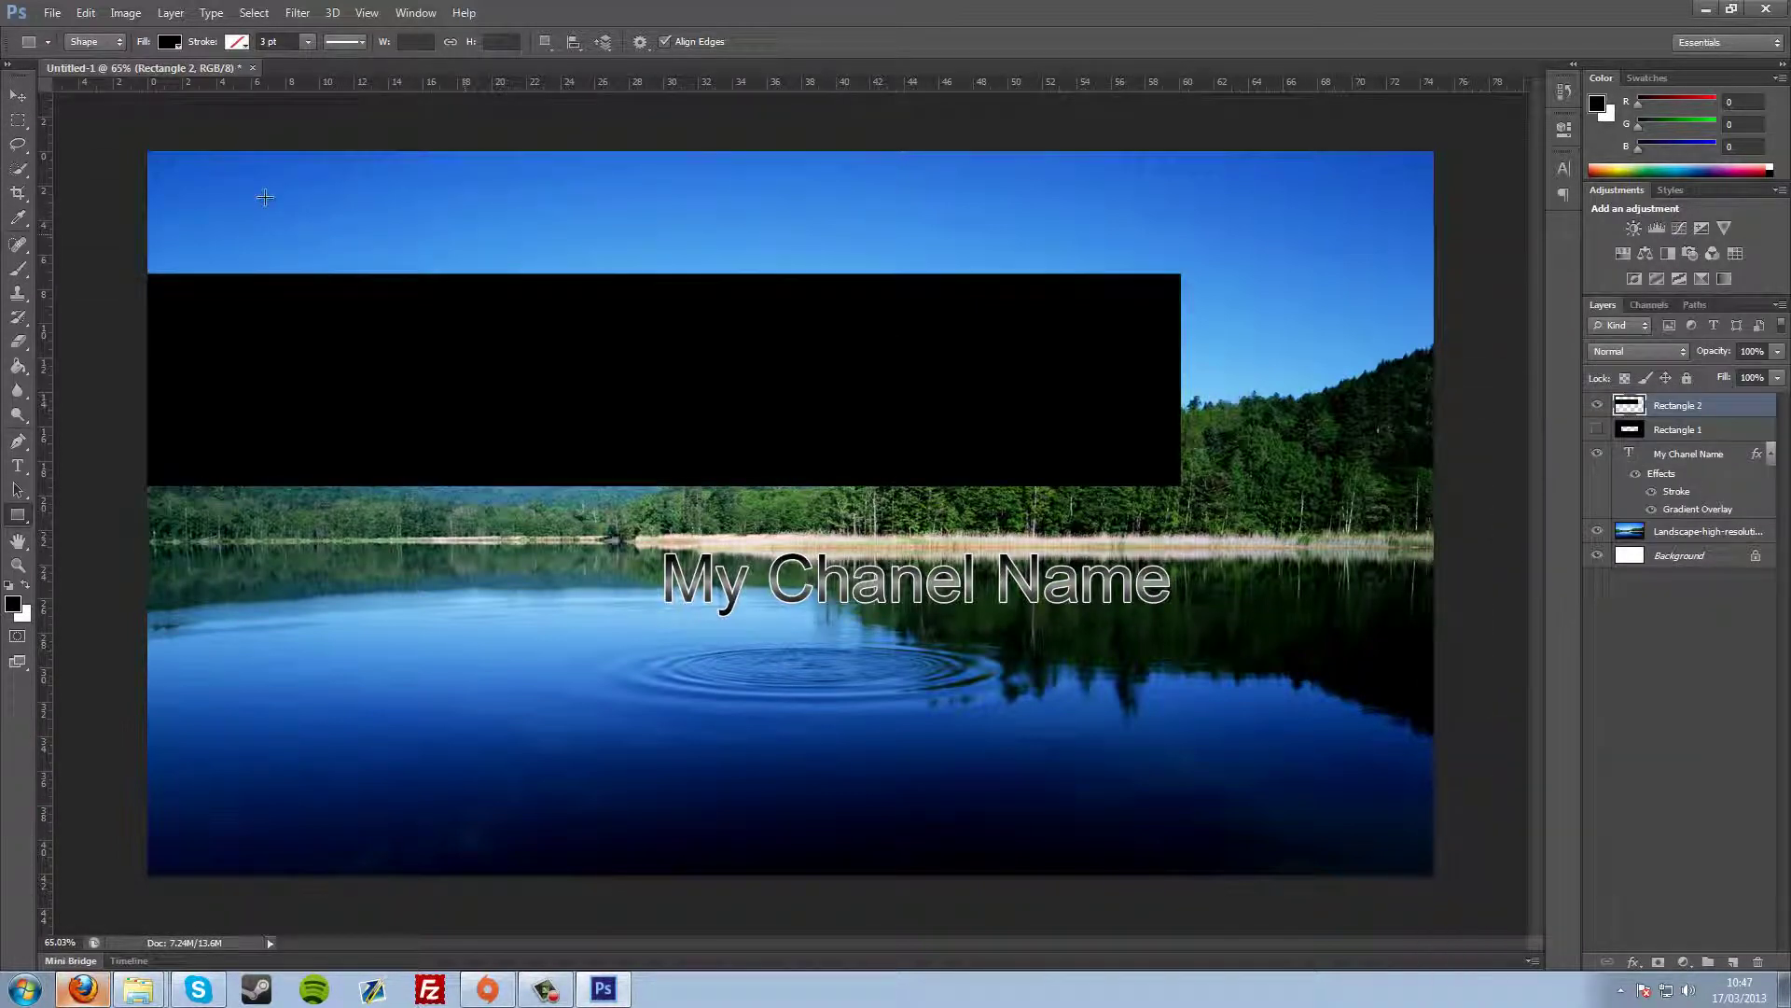
click(18, 121)
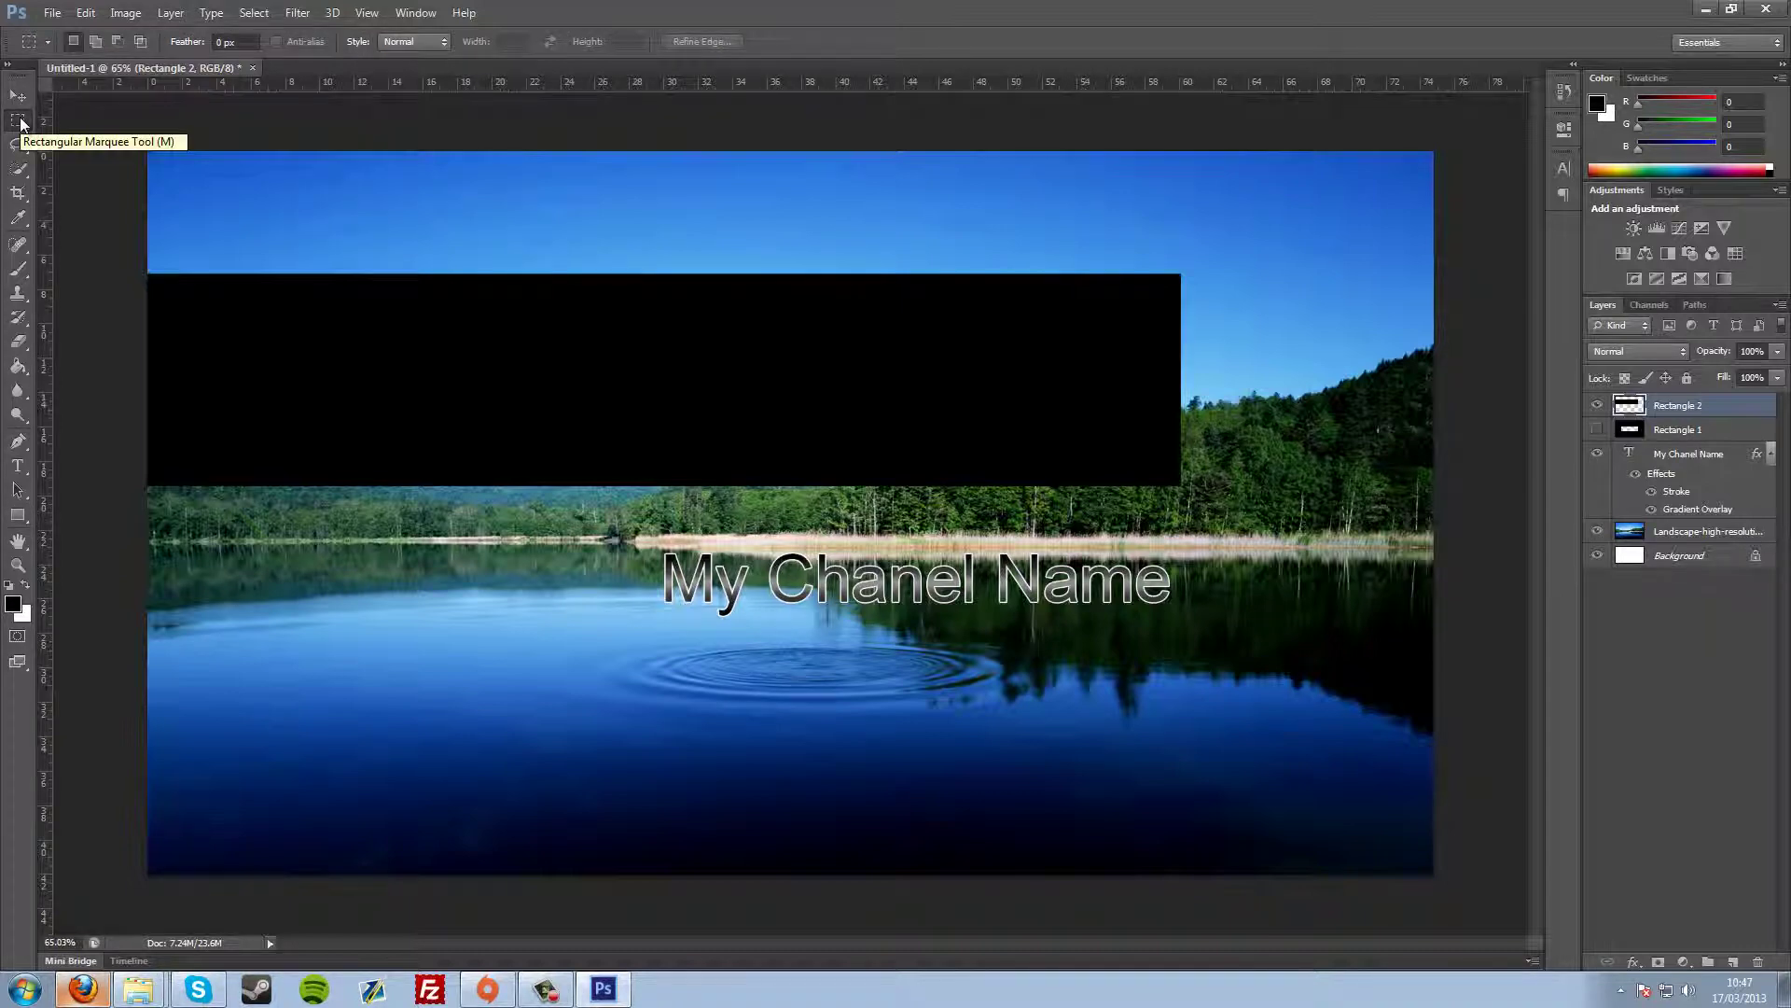
key(ctrl+a)
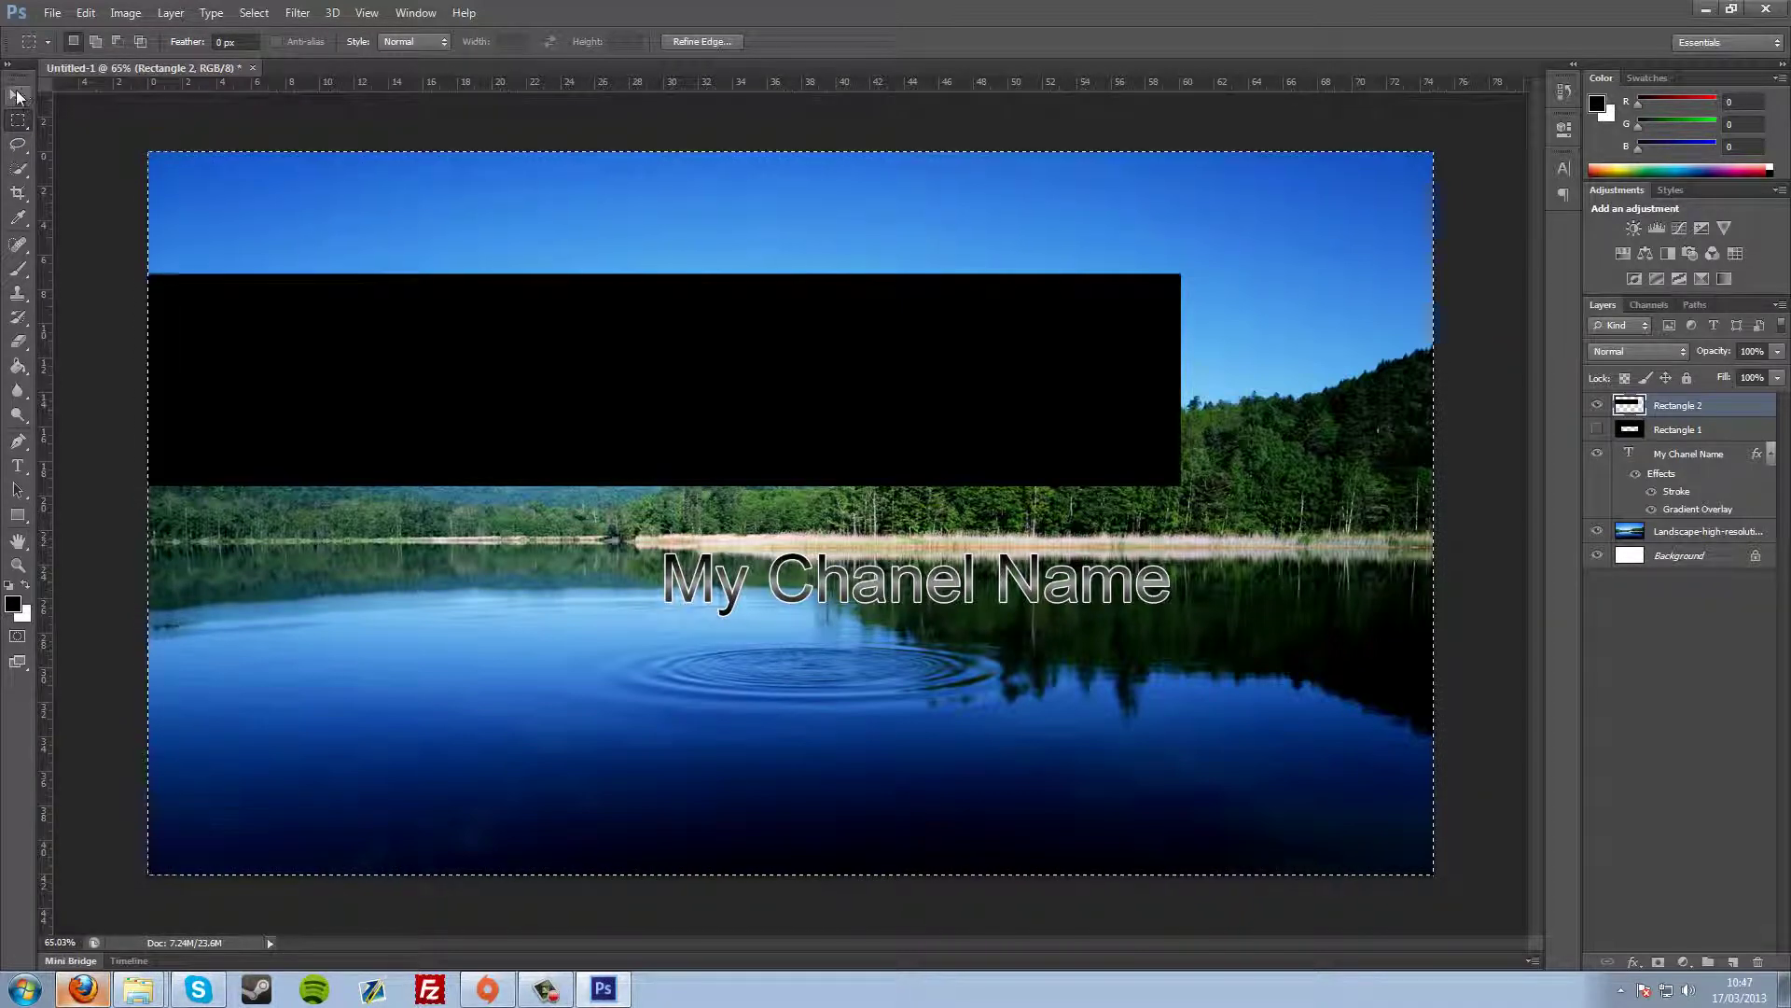
click(18, 95)
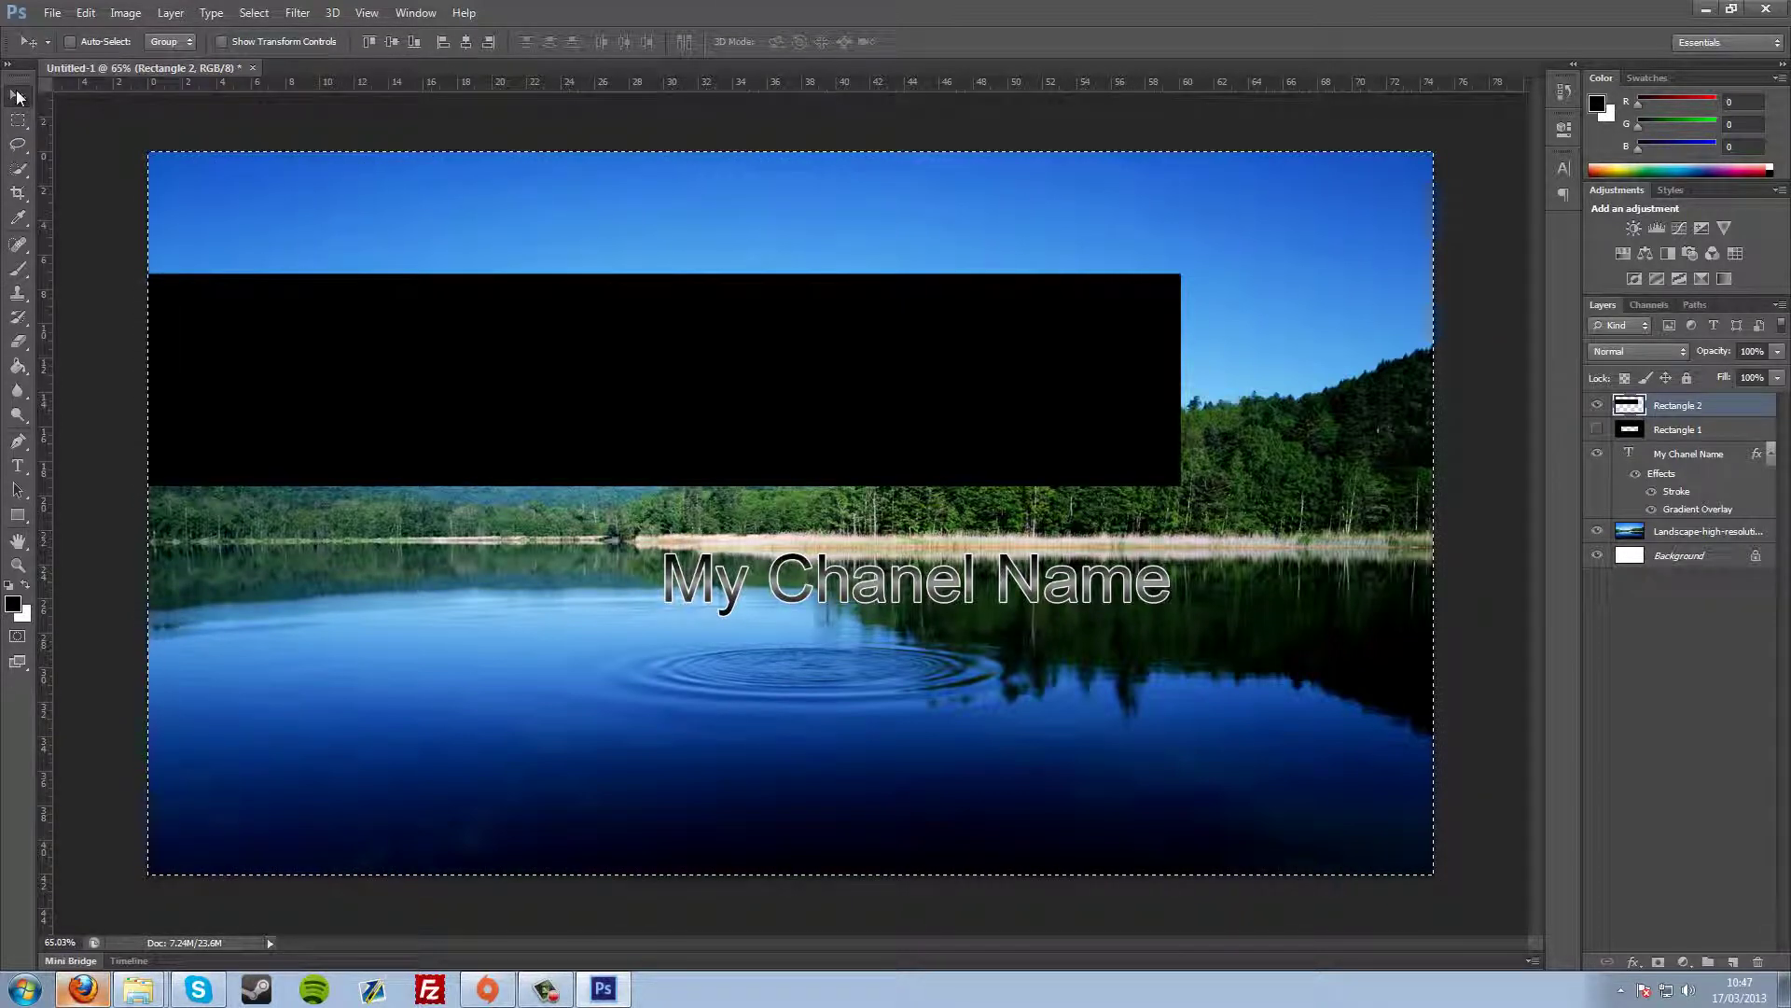
click(466, 41)
click(392, 41)
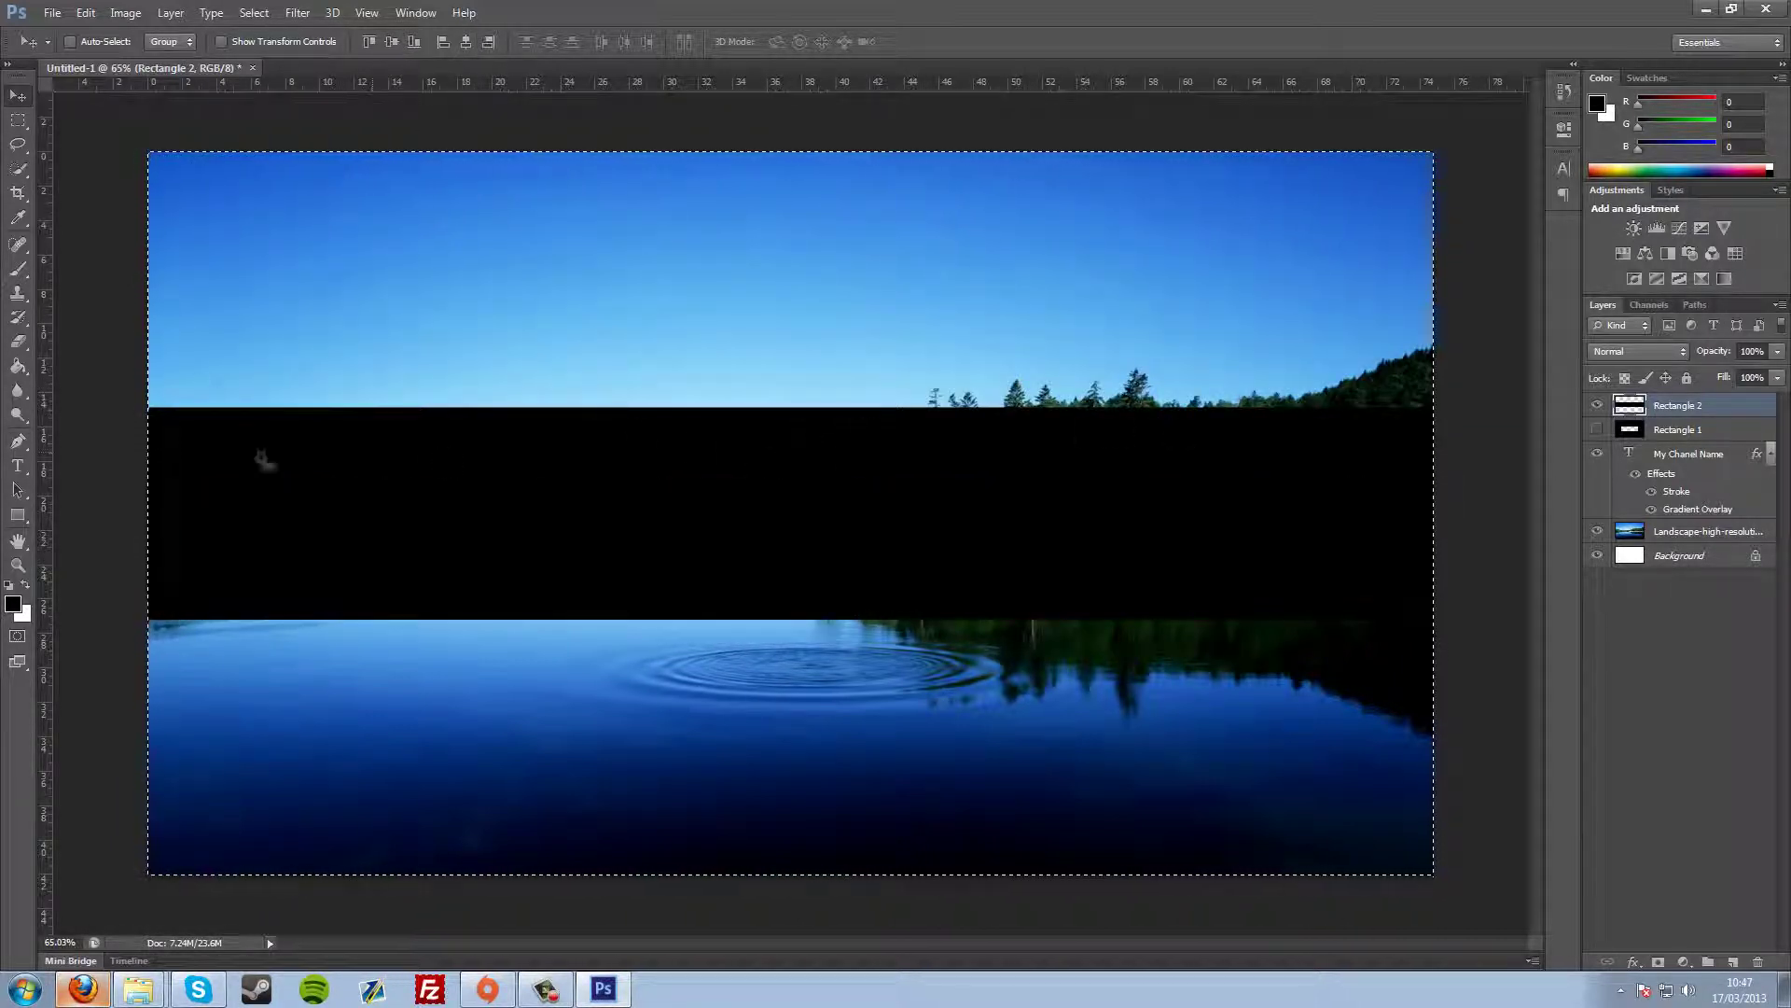
click(19, 123)
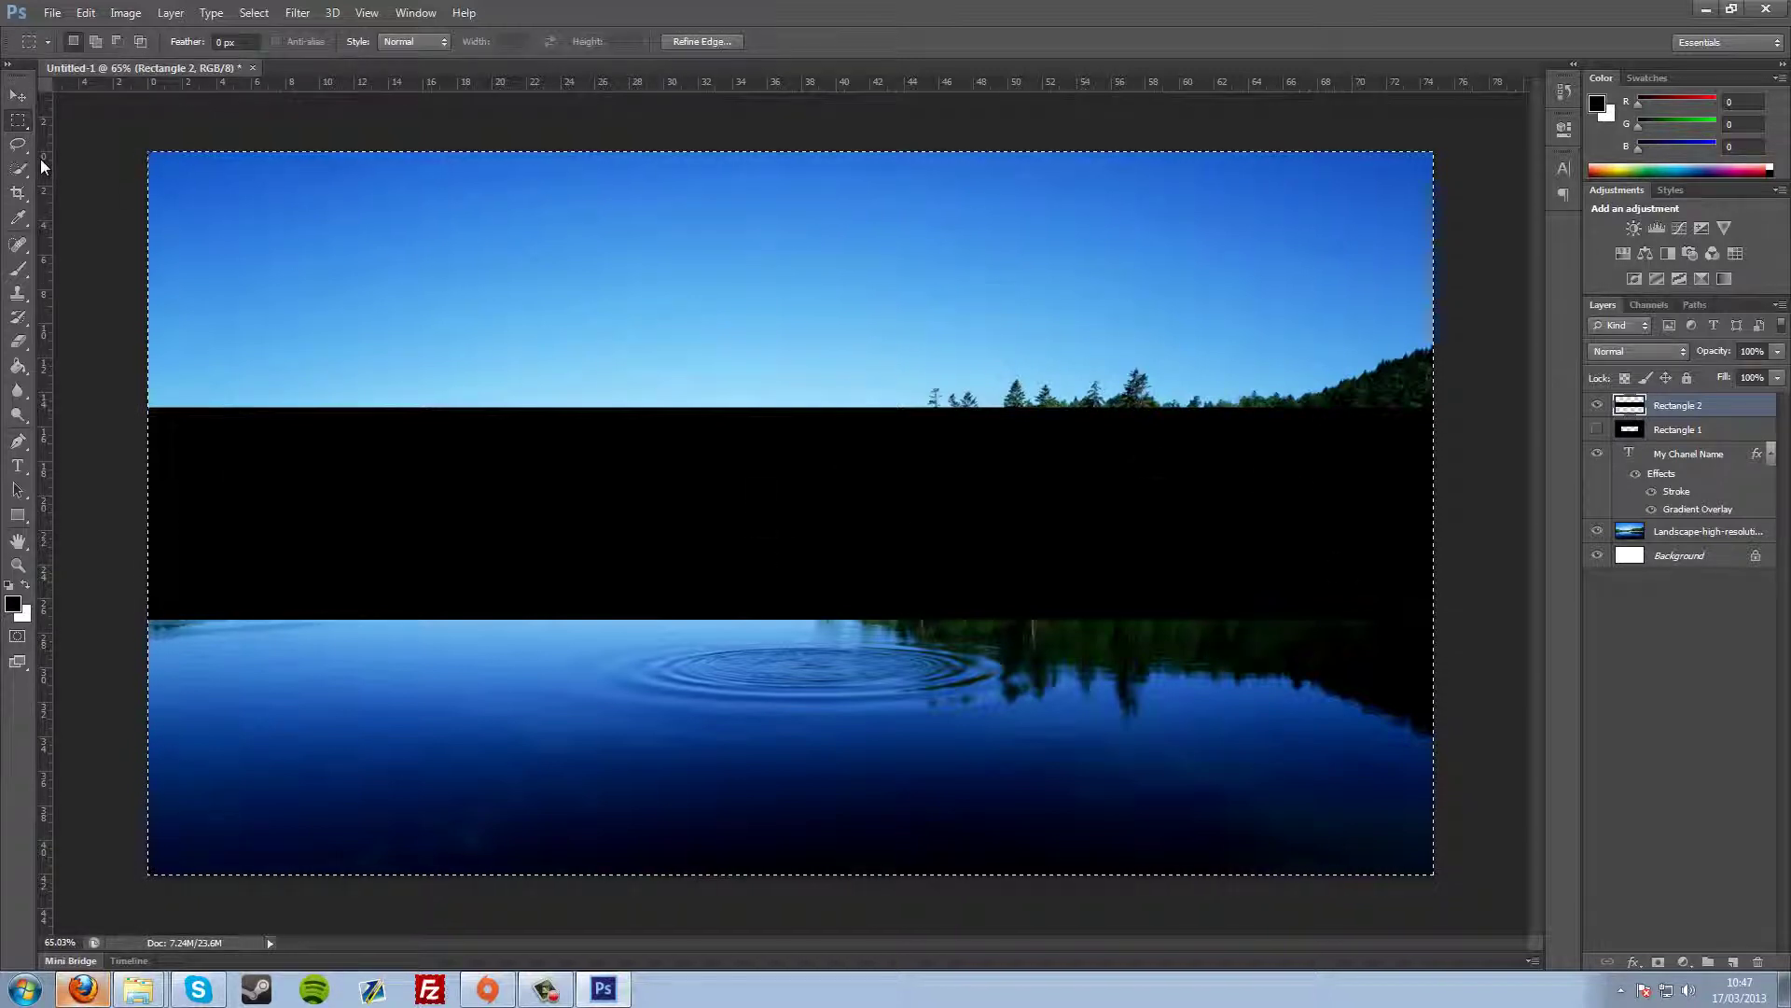
click(66, 113)
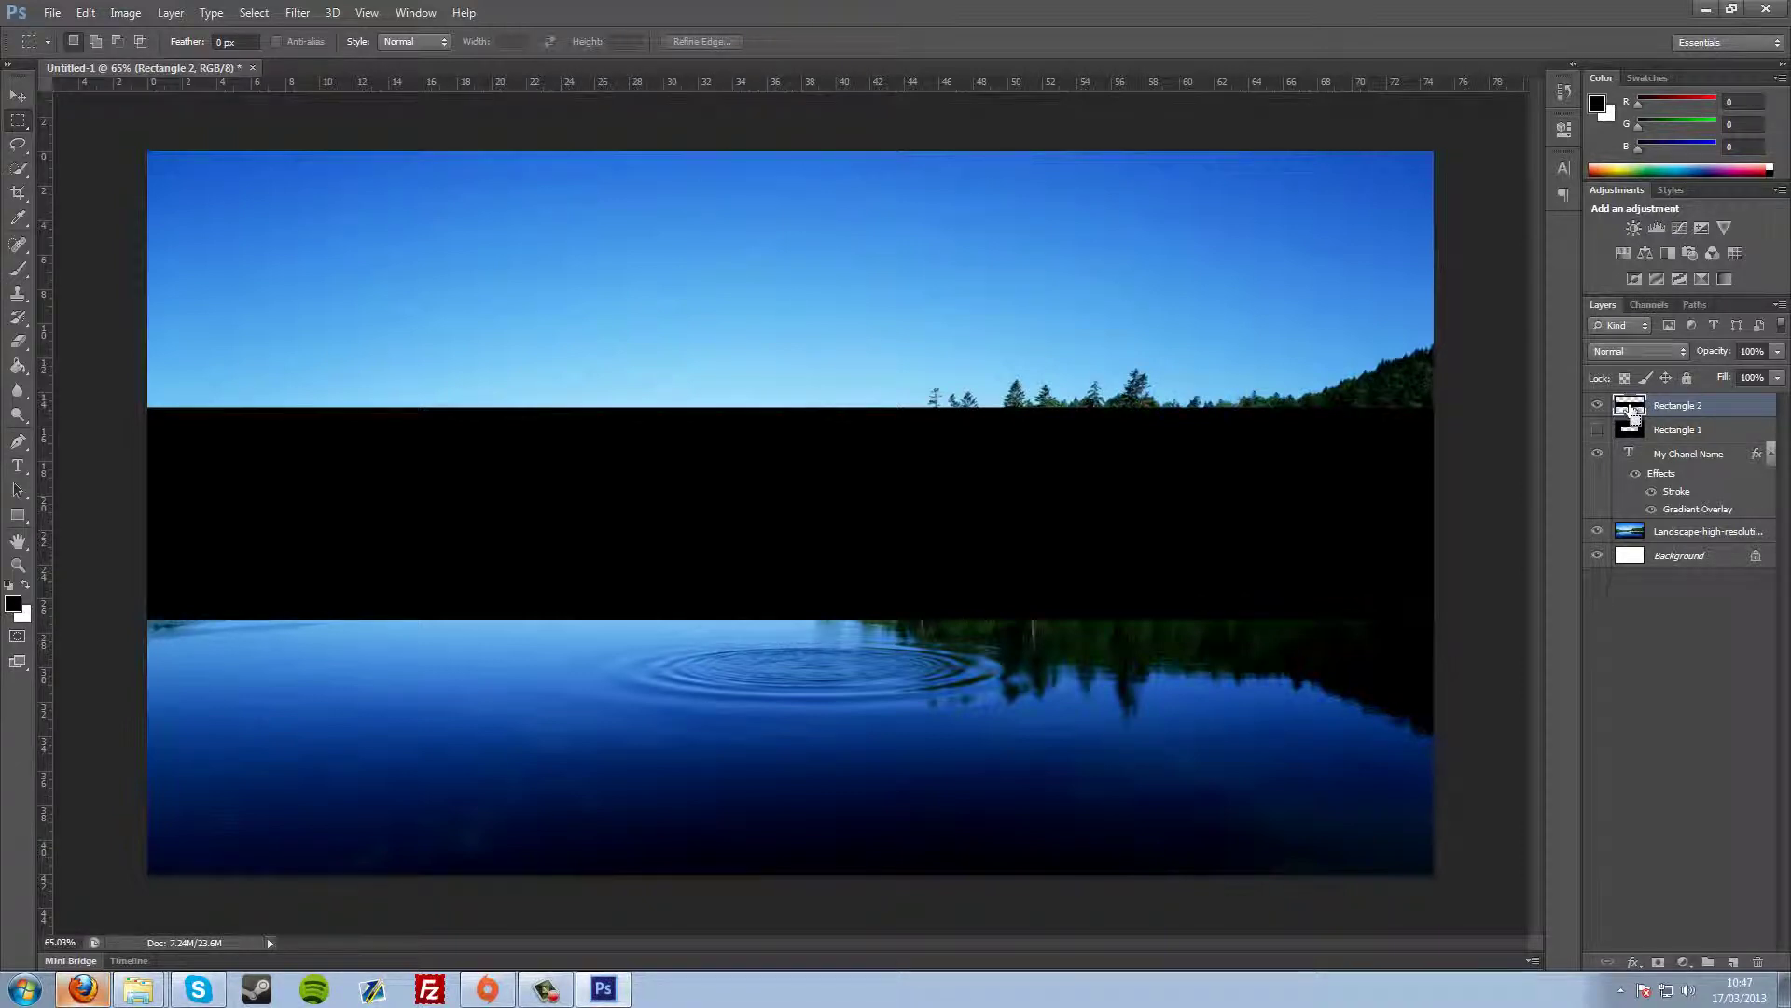
Select the black strip on the Rectangle 2 layer, delete its pixels, and invert the selection.
ctrl+click(1634, 417)
key(Delete)
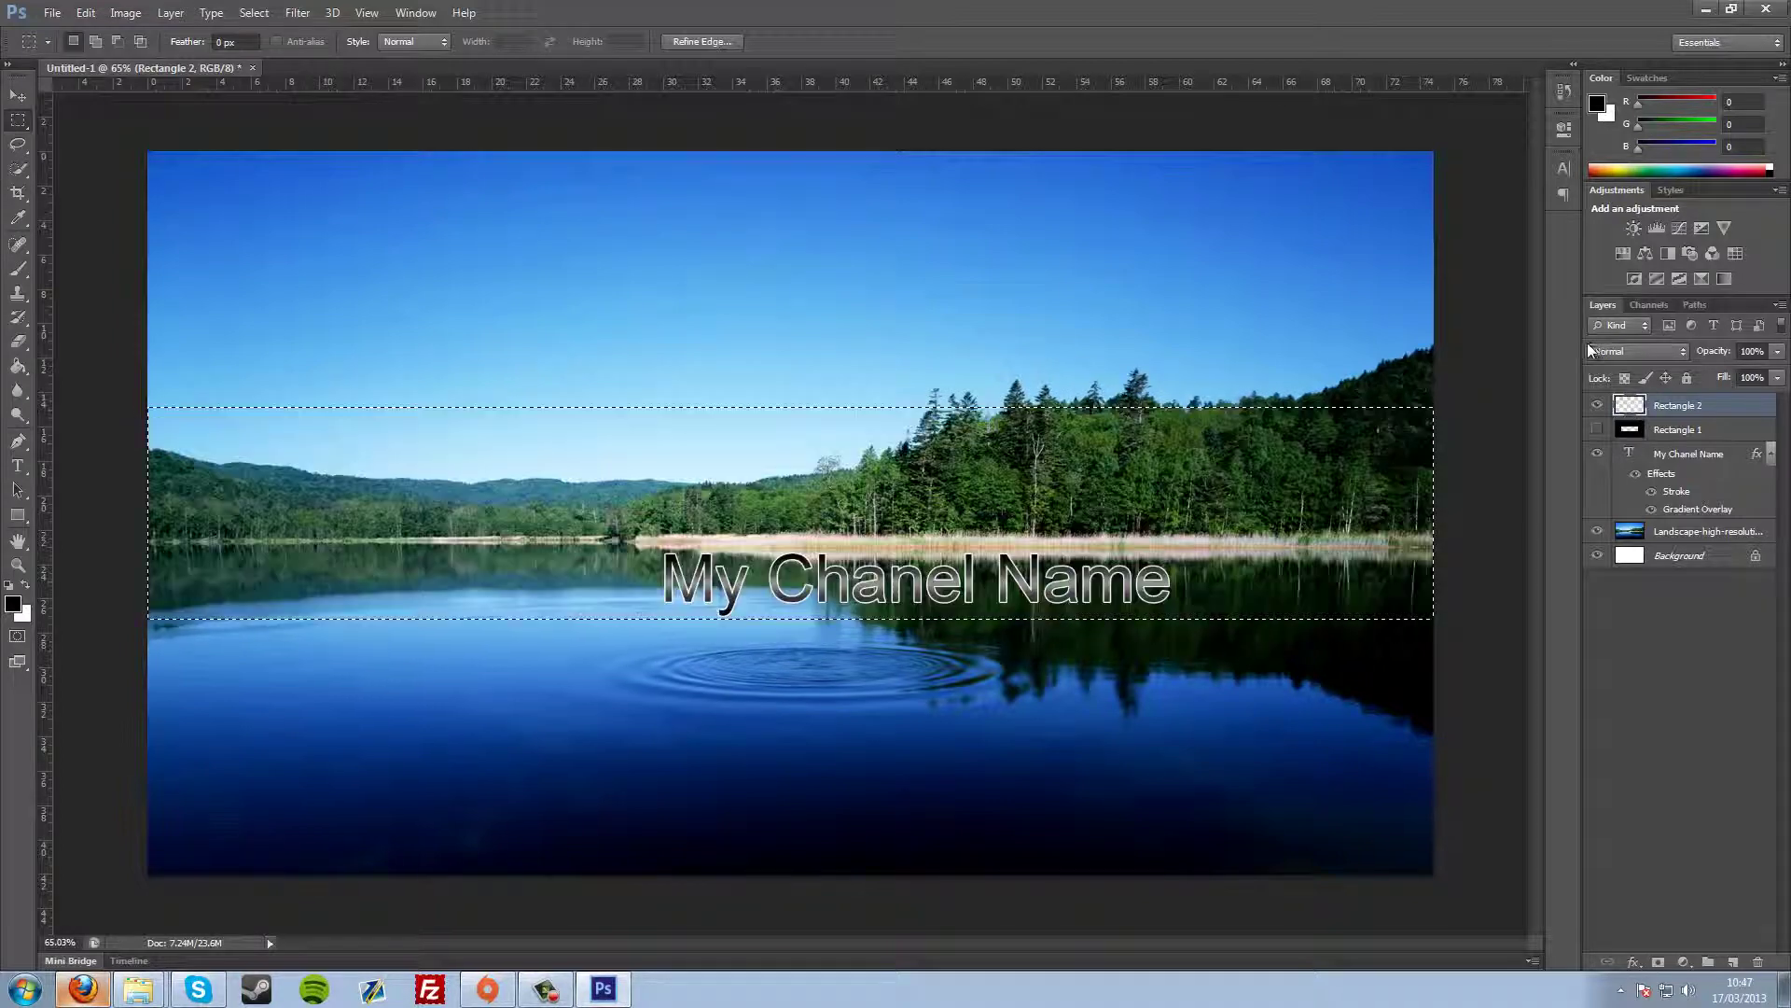
click(273, 14)
click(276, 84)
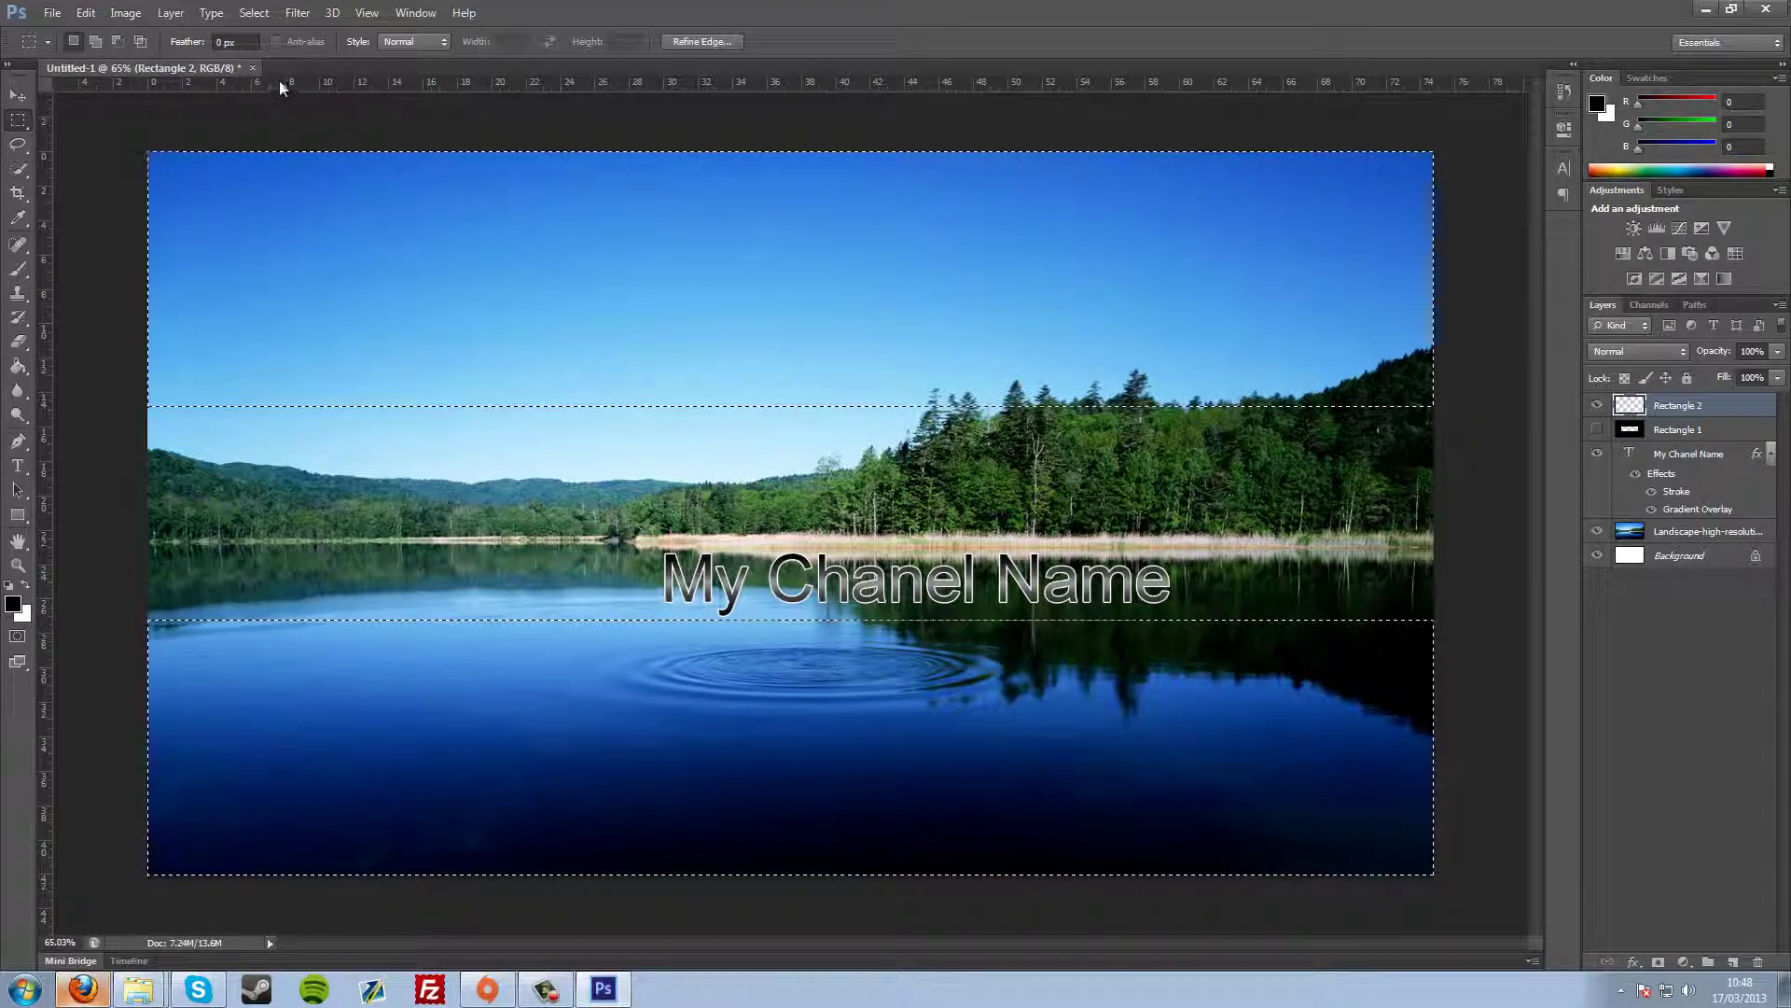
Fill the selected areas above and below the strip with black on the Rectangle 2 layer, and deselect.
key(g)
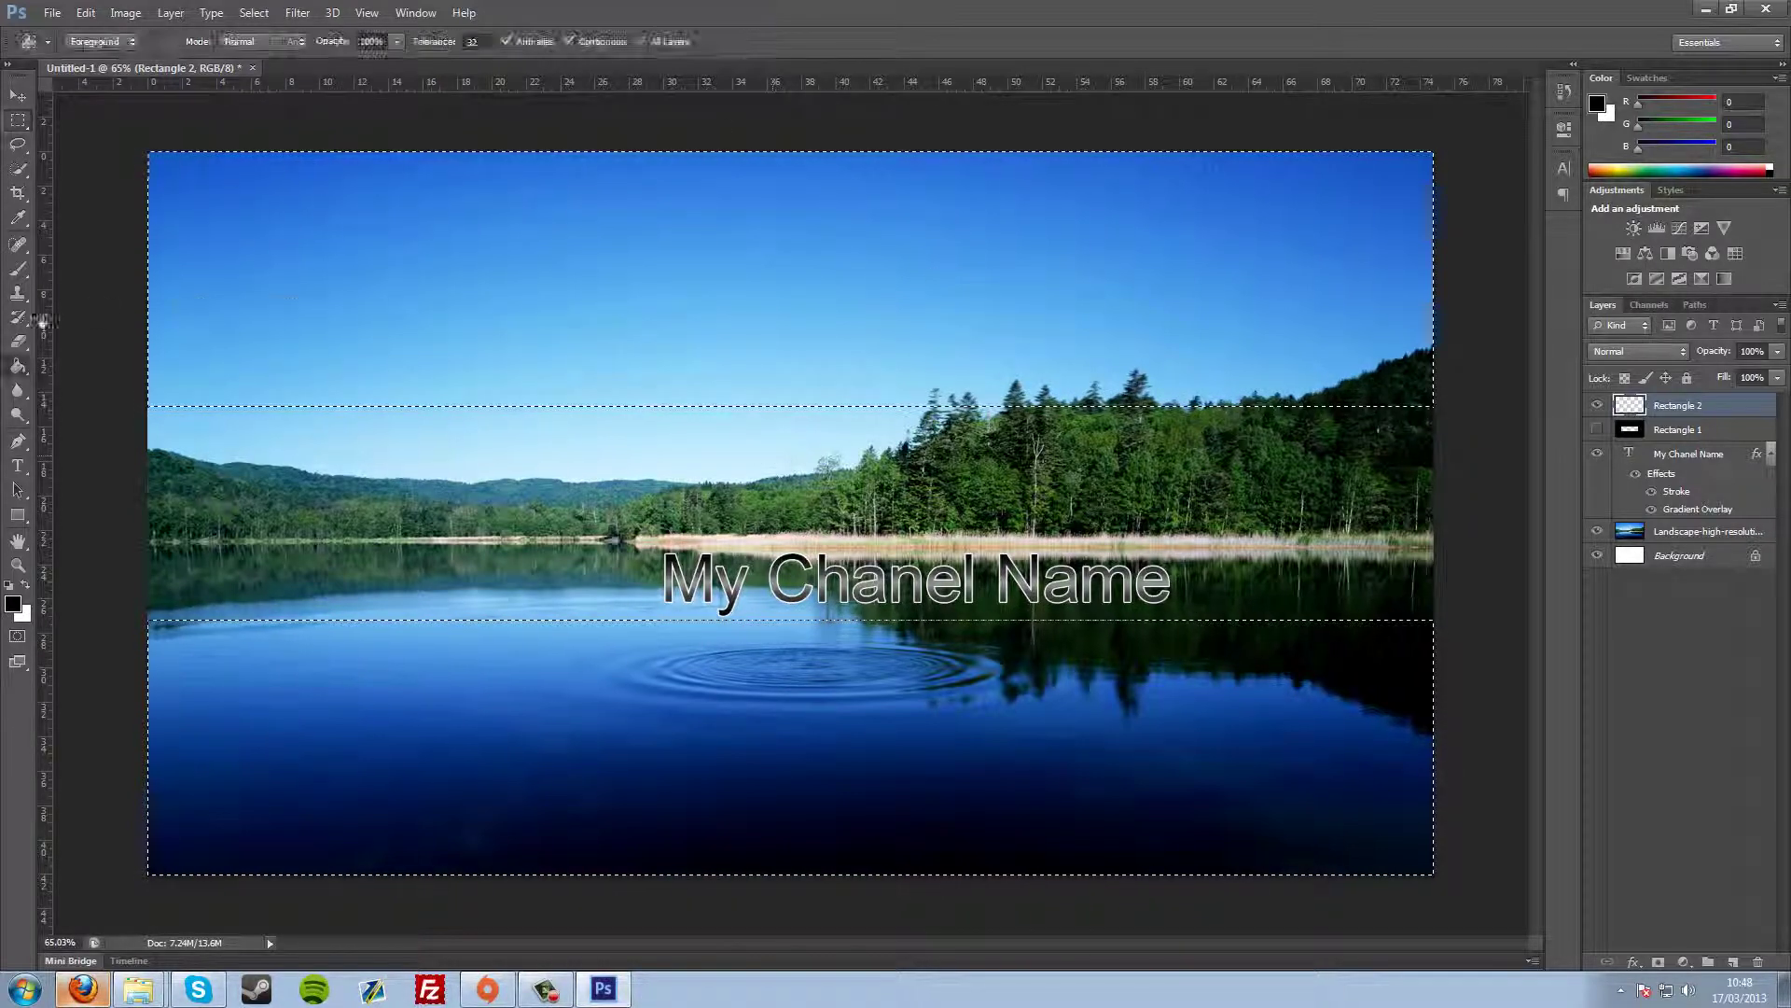
click(720, 294)
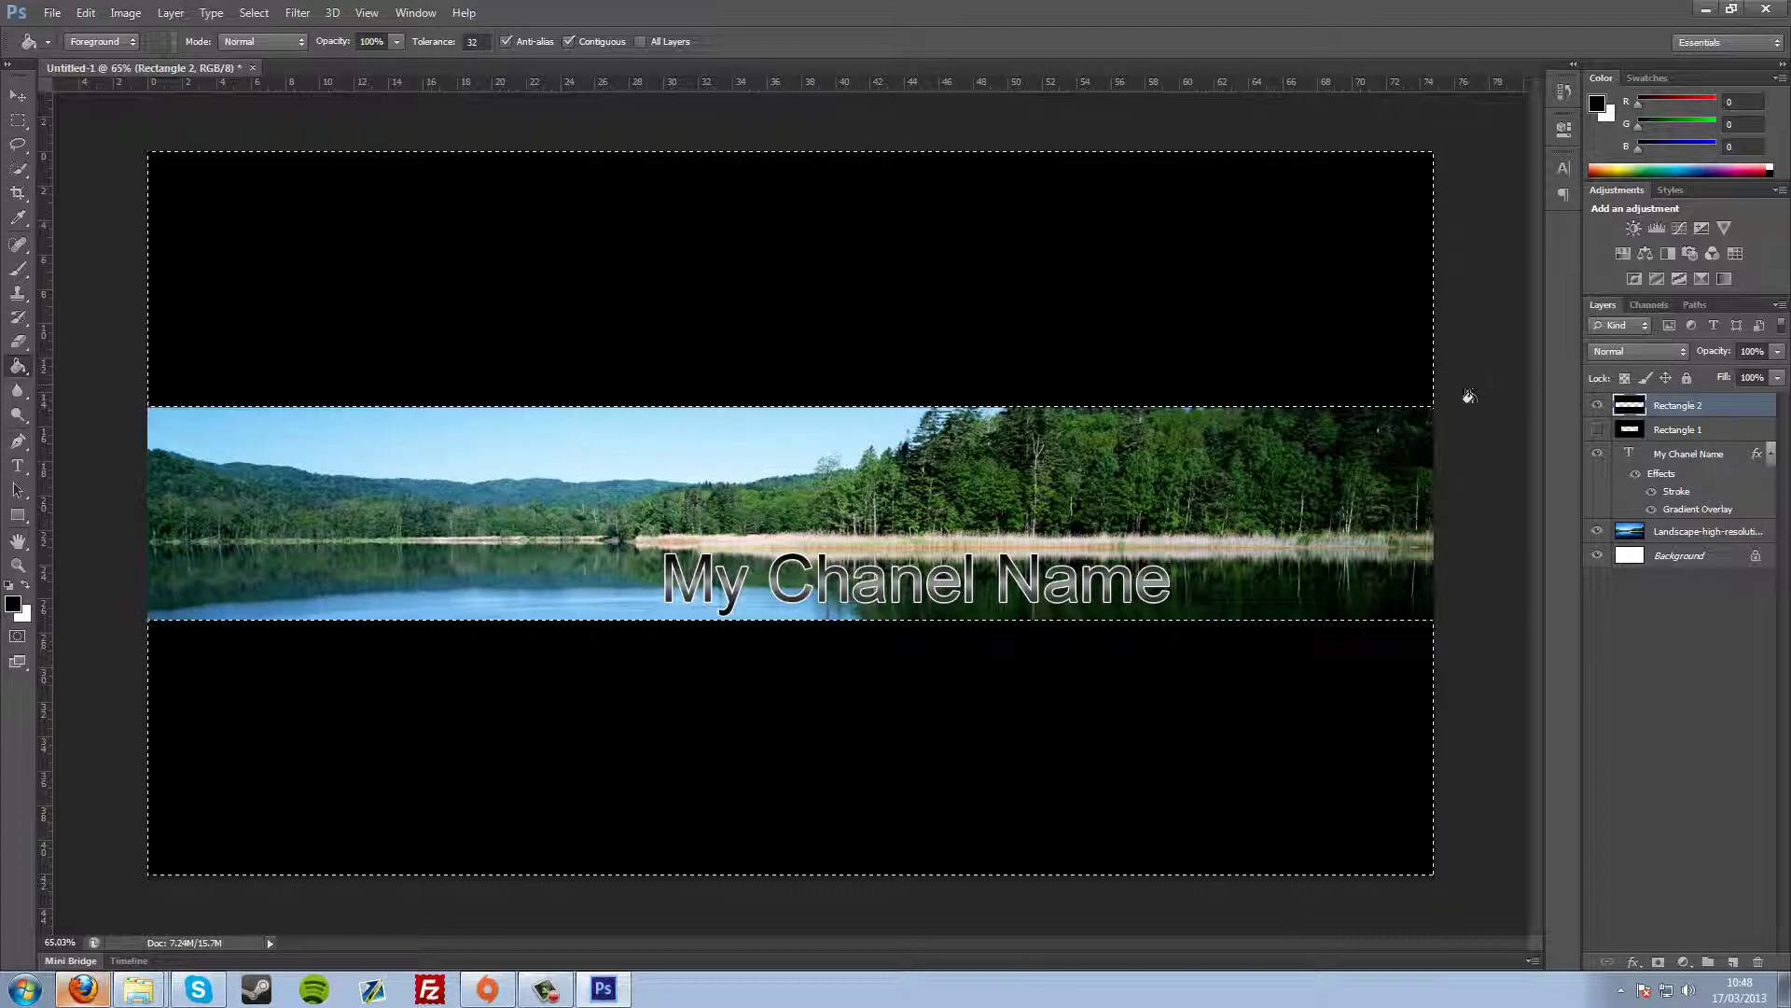
click(18, 120)
key(ctrl+d)
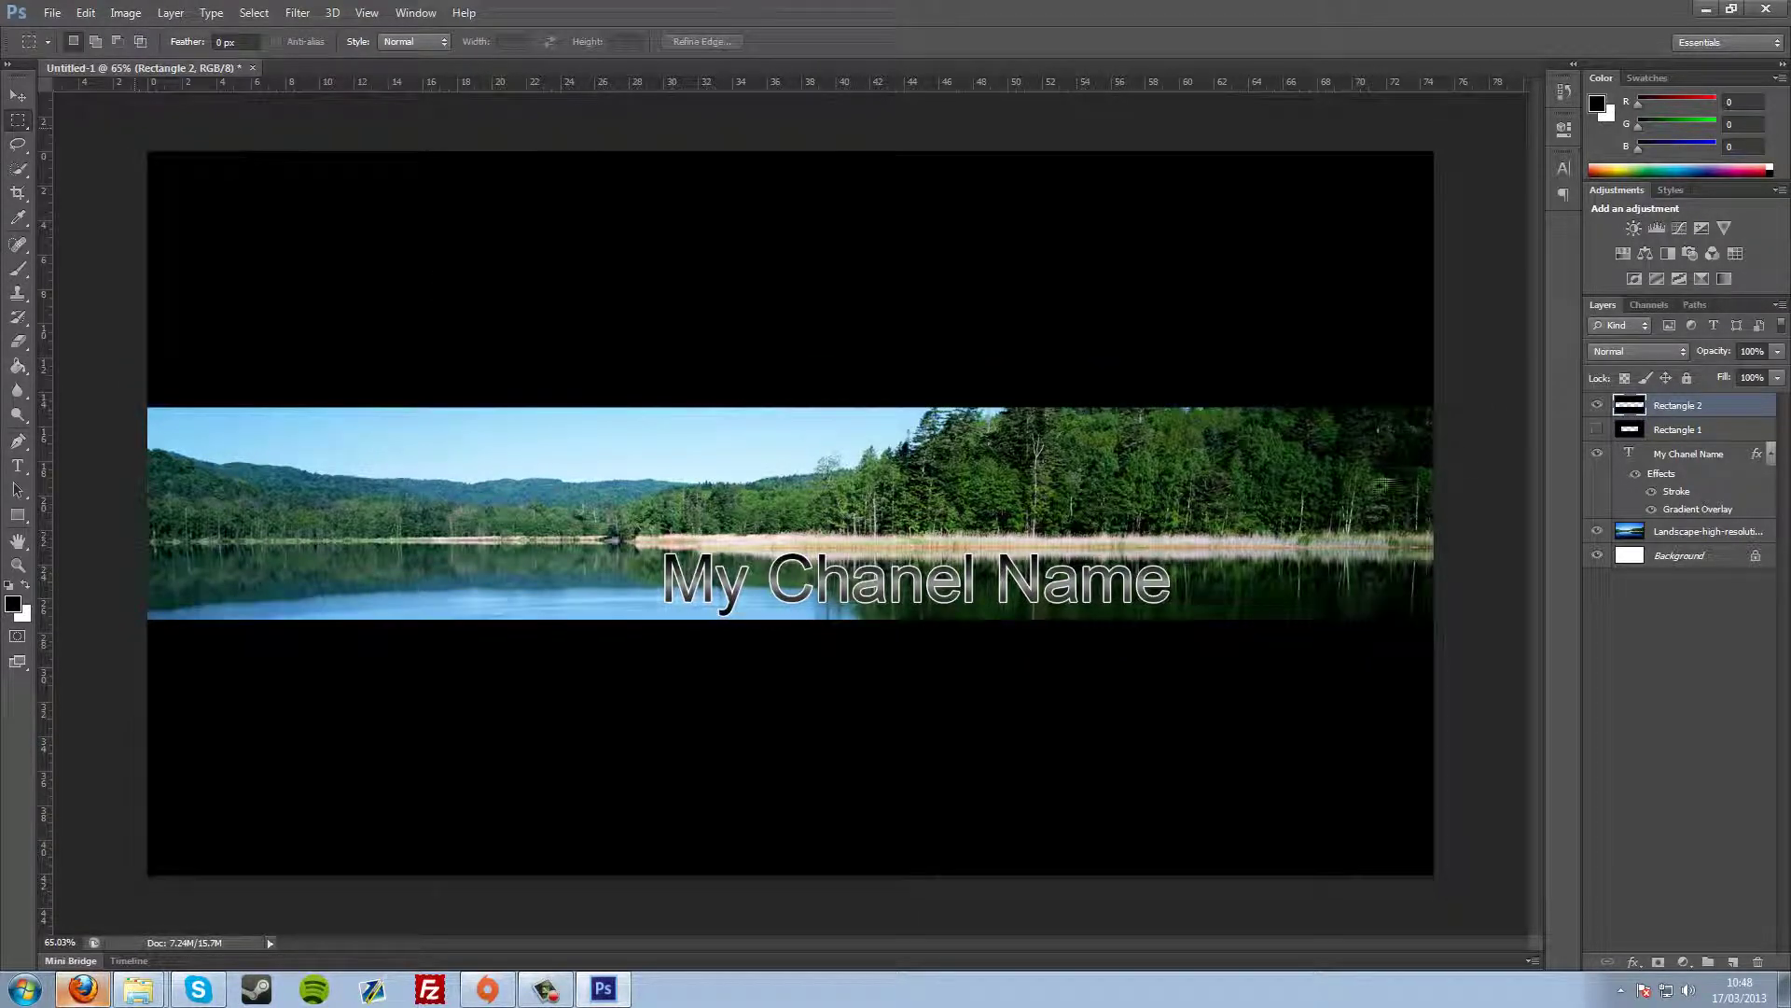
Add right-aligned white 46 pt Arial text "Hey Desktop Users!" at the lower right end of the landscape strip.
click(18, 466)
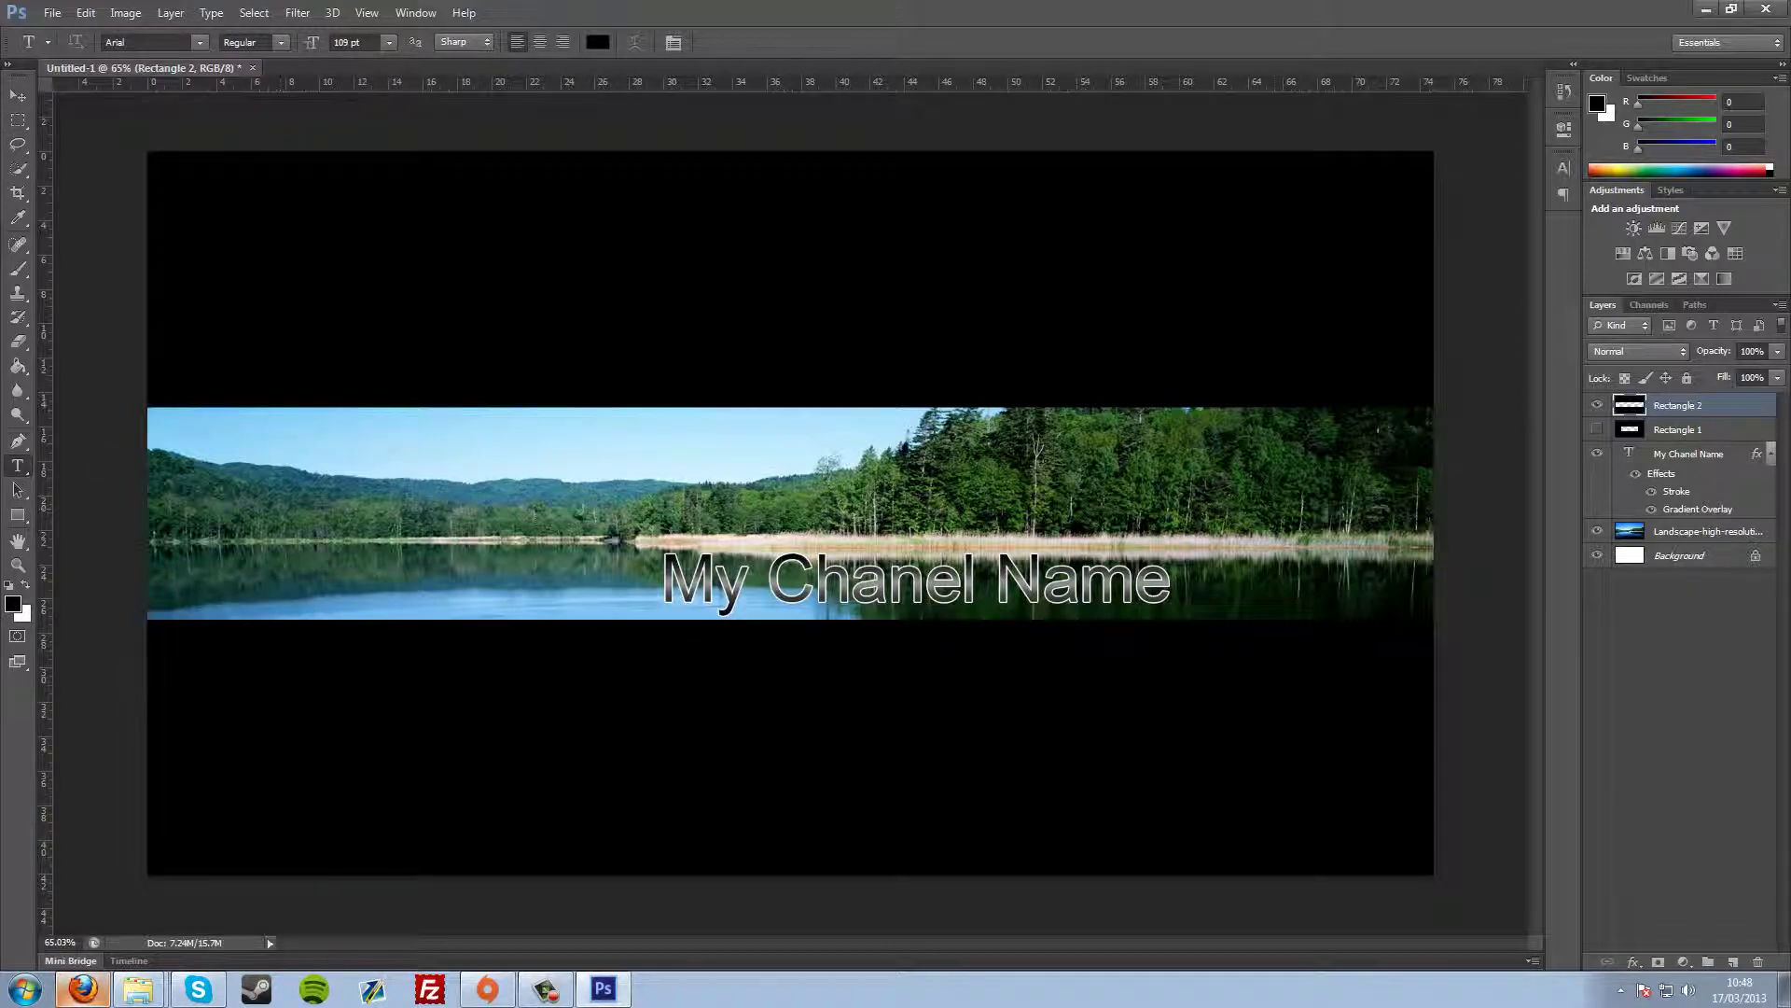
click(1274, 489)
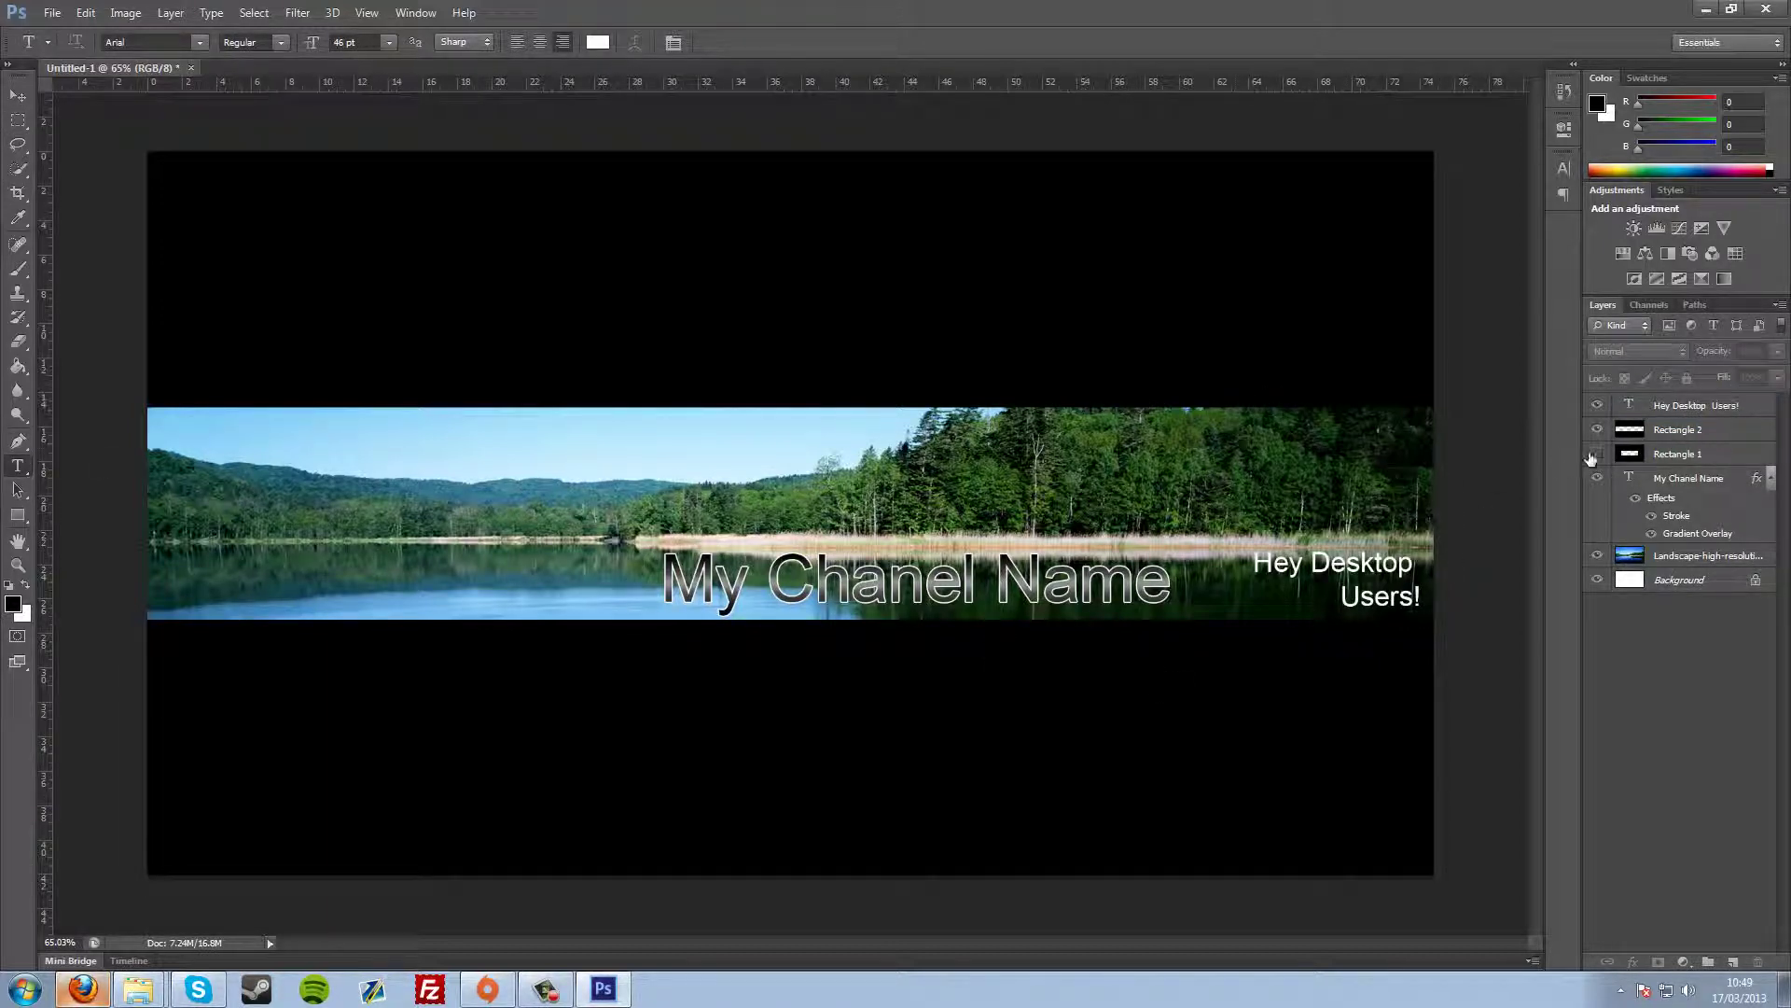
Show the Rectangle 1 layer, move the "Hey Desktop Users!" text layer below it, and hide Rectangle 1.
click(1596, 455)
click(1596, 455)
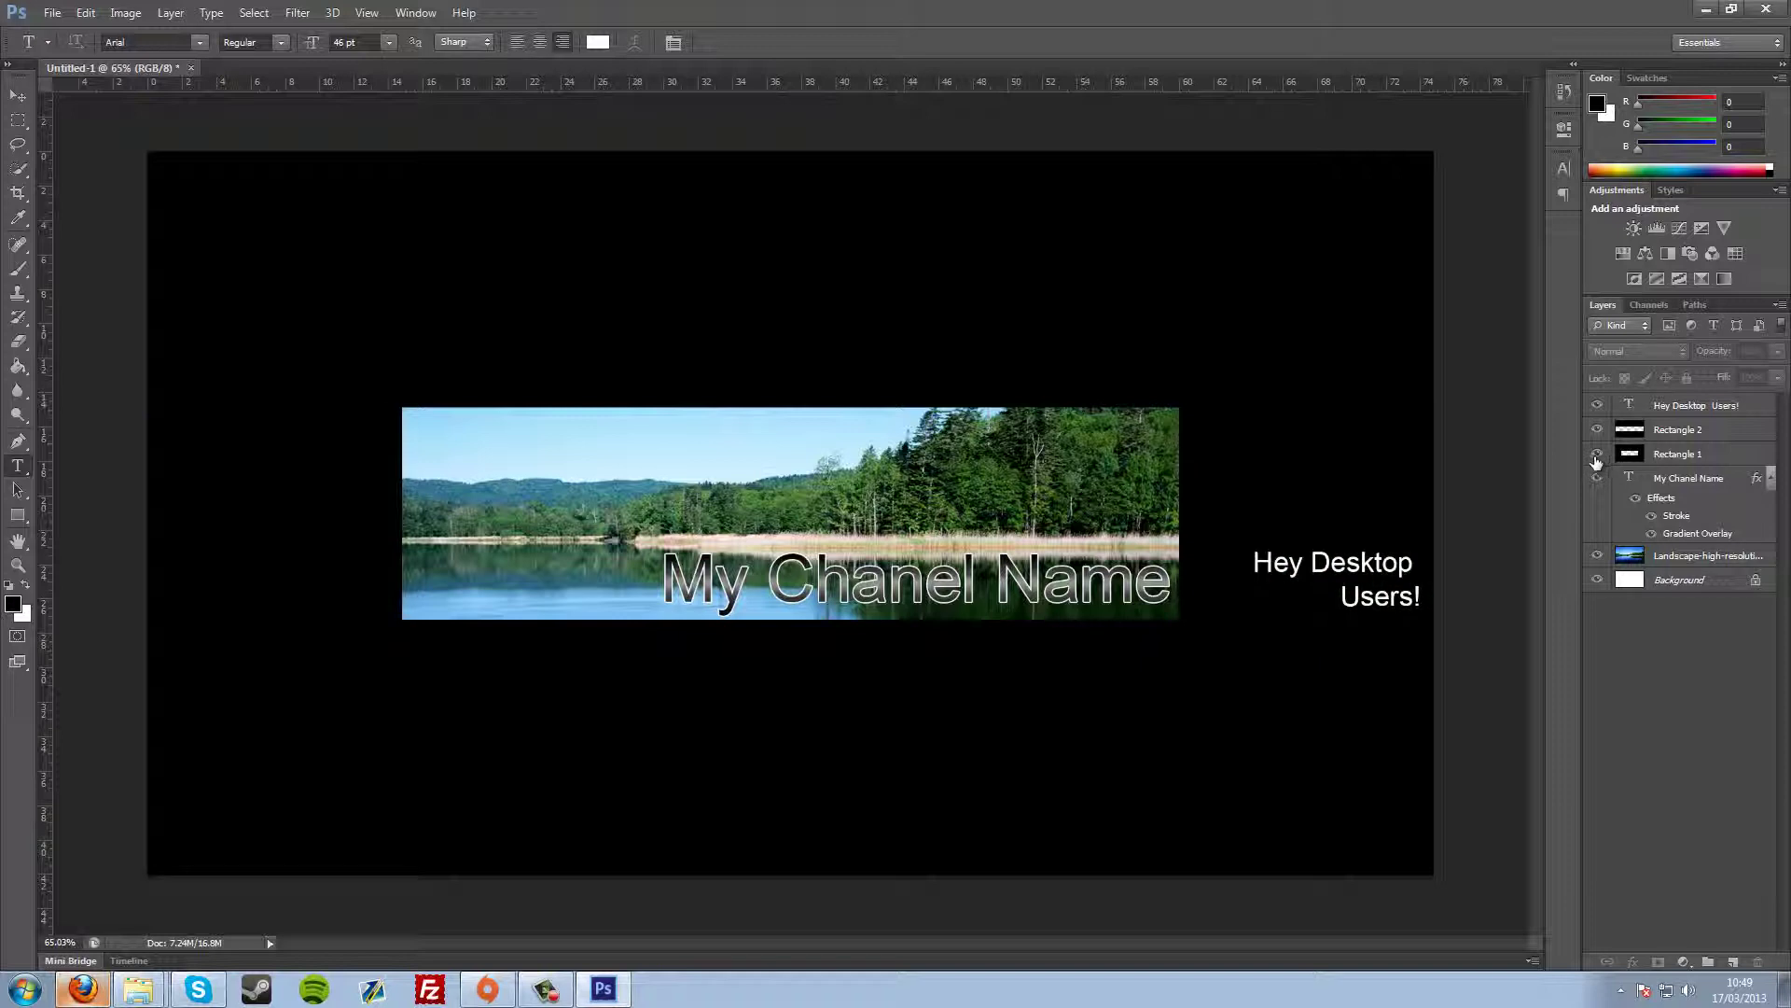
drag(1690, 408, 1705, 463)
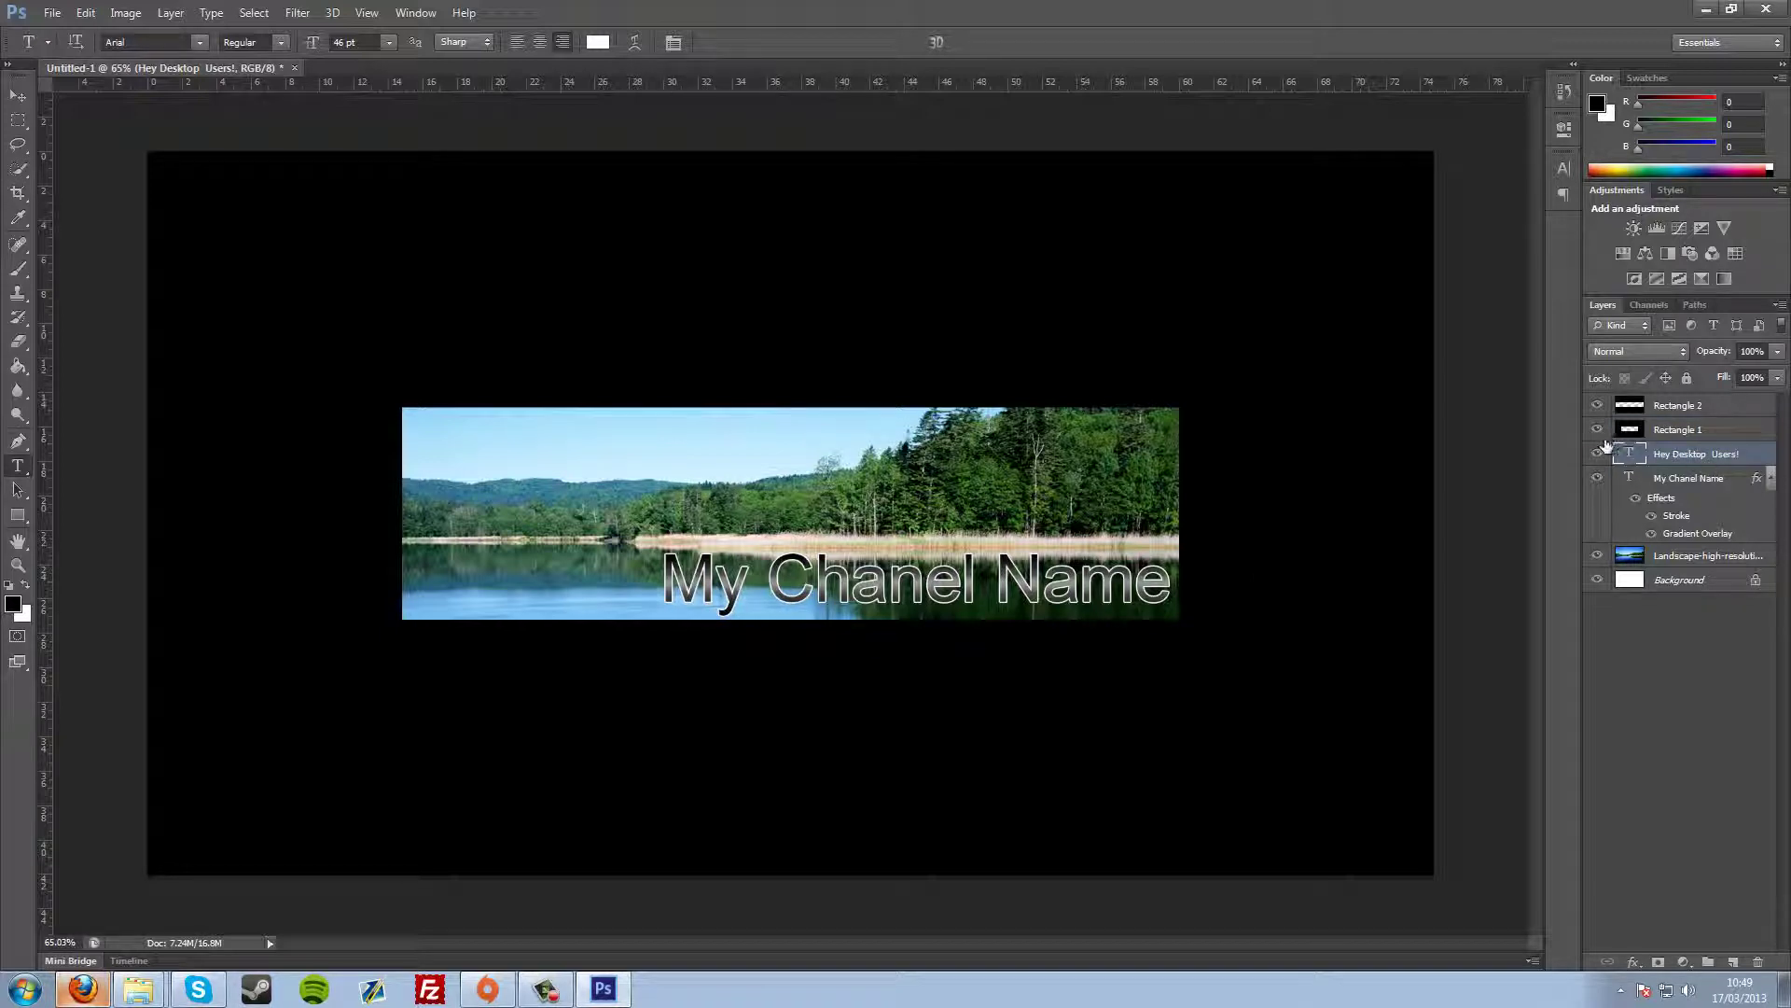
click(1707, 674)
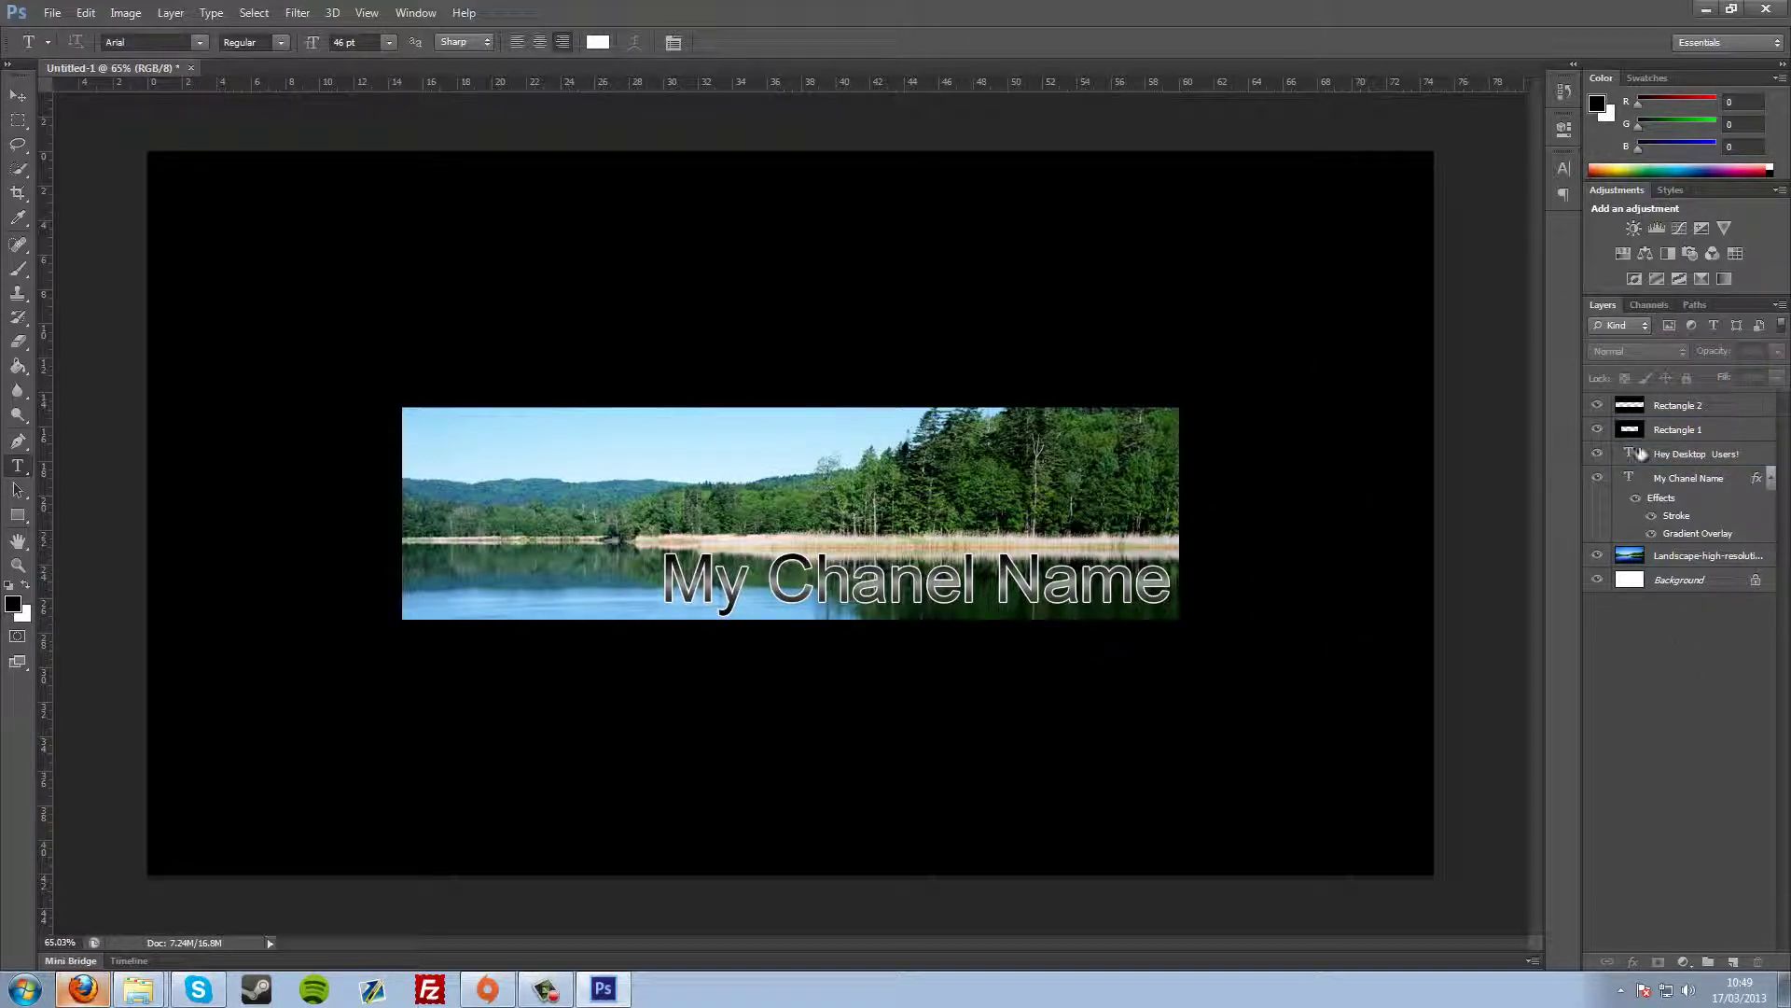
click(1597, 431)
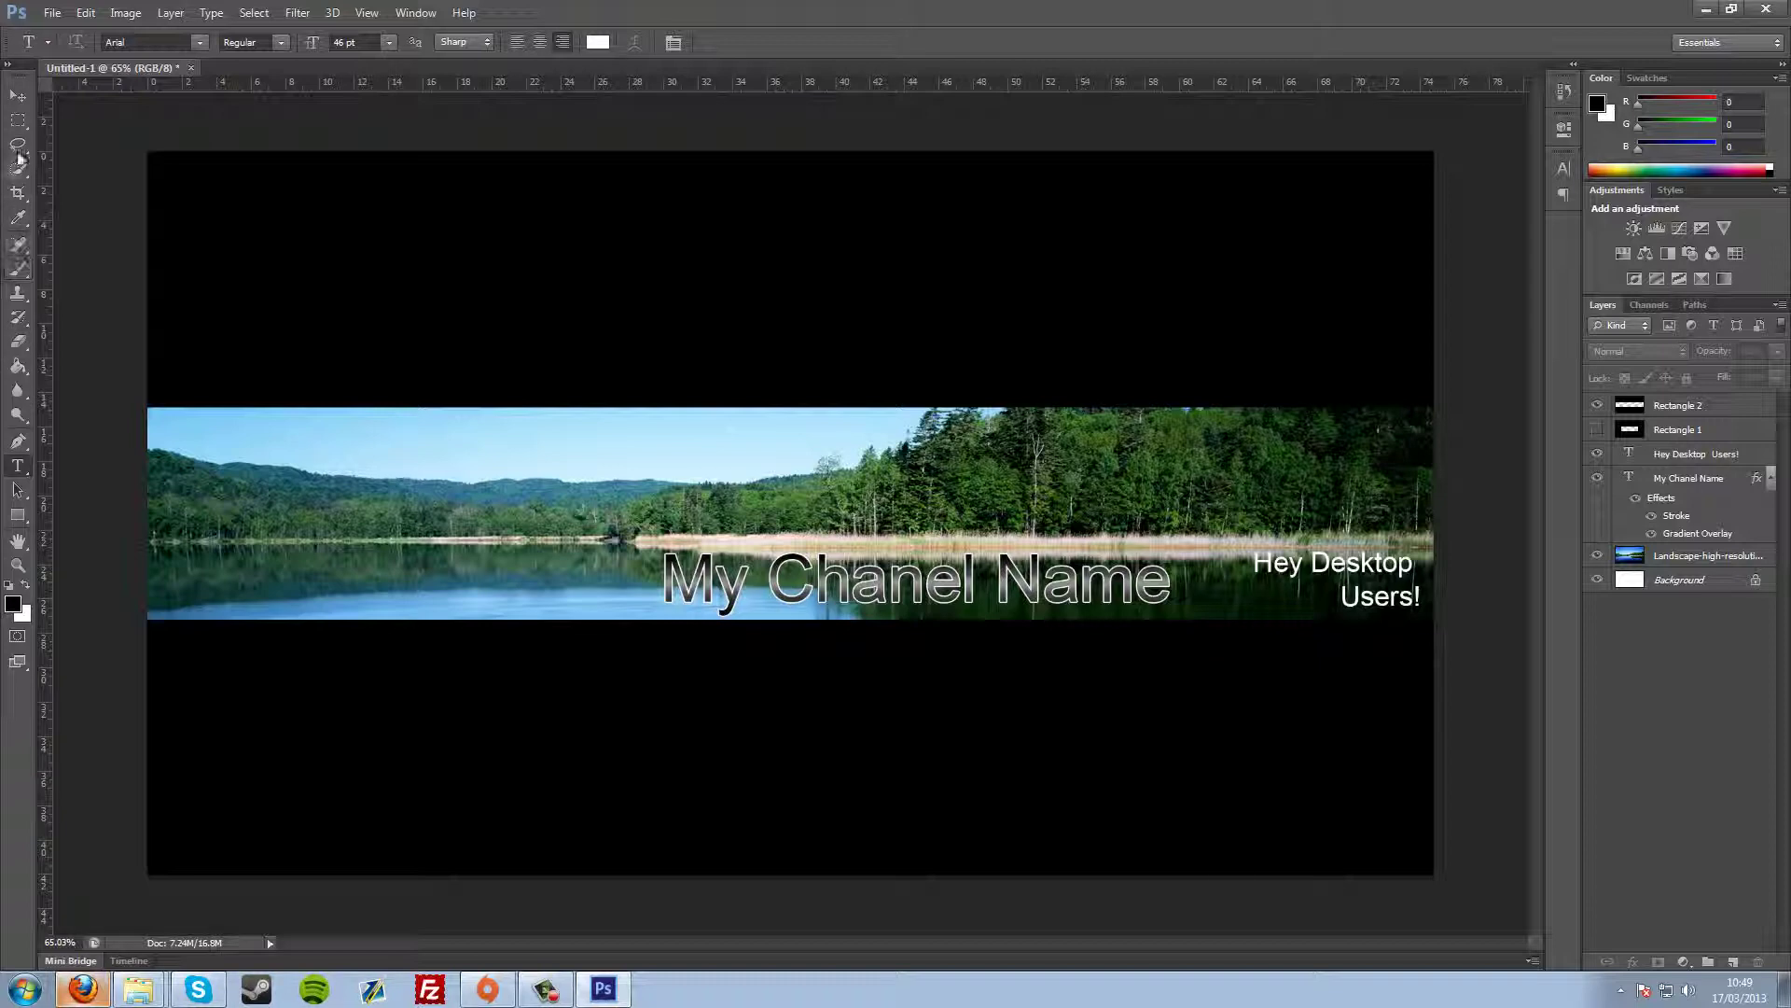
Draw a black square and place it over the upper left end of the landscape strip as an avatar placeholder.
click(17, 515)
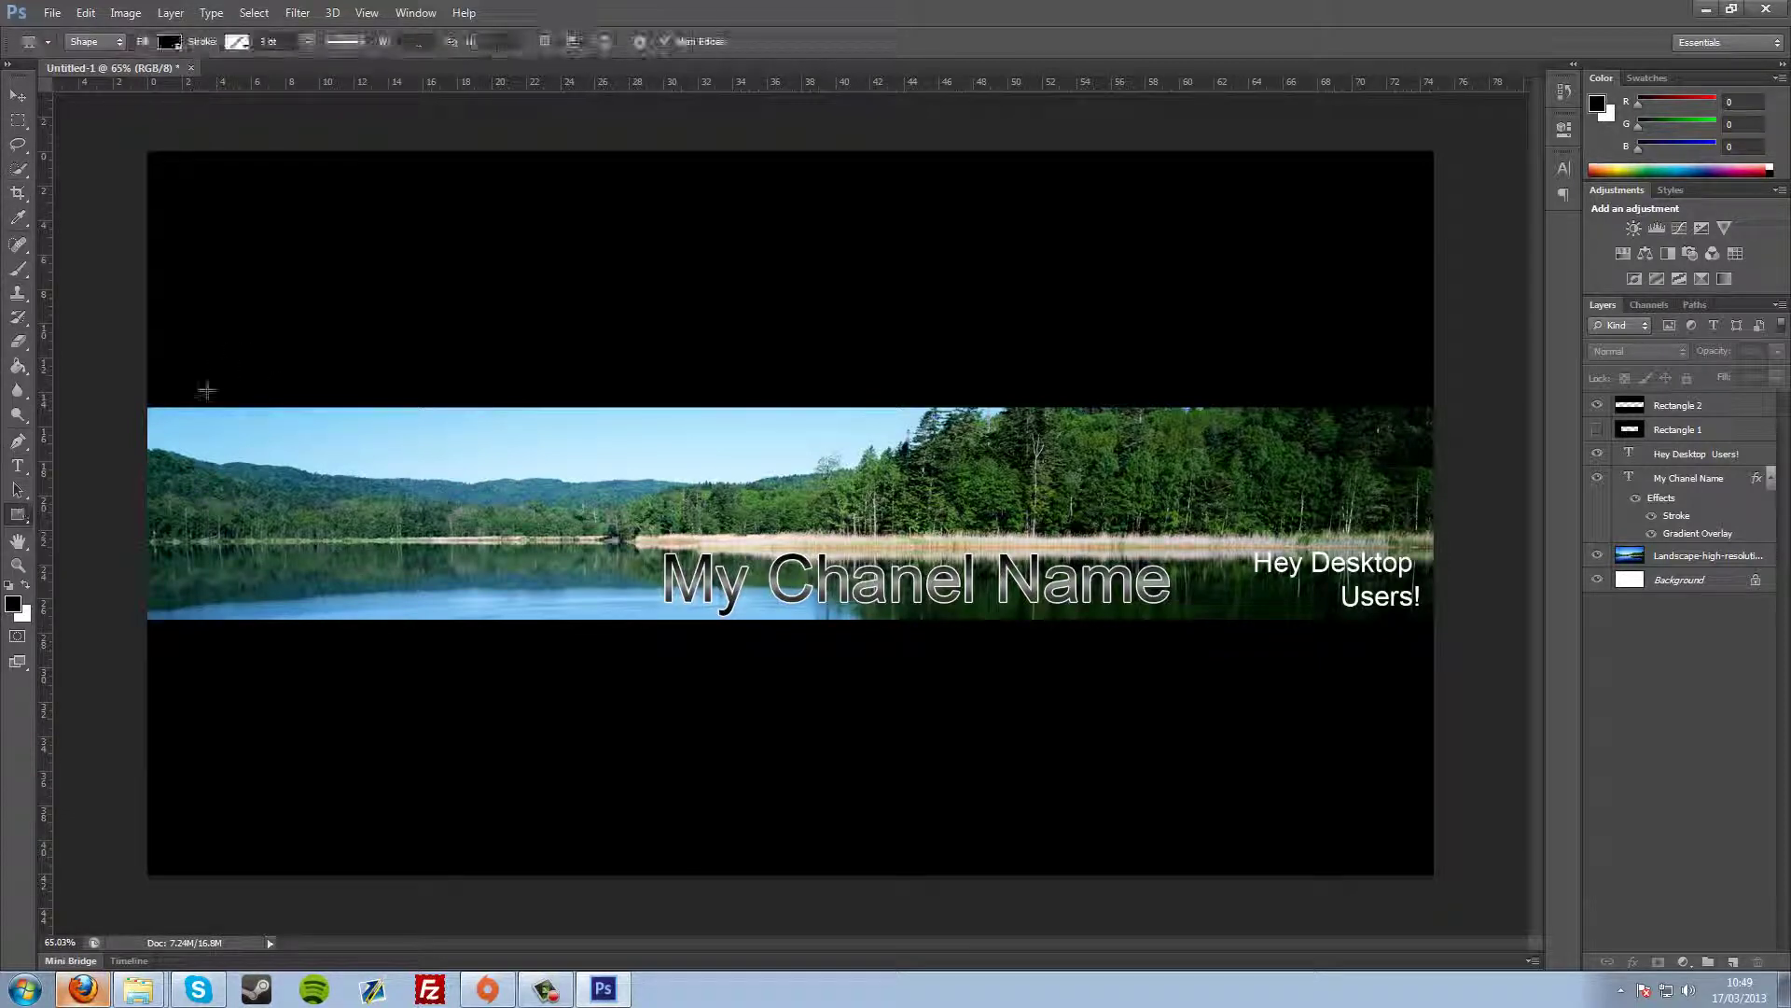
mouse_move(179, 408)
mouse_down()
mouse_move(268, 460)
mouse_move(249, 473)
mouse_up()
click(18, 97)
drag(178, 387, 243, 439)
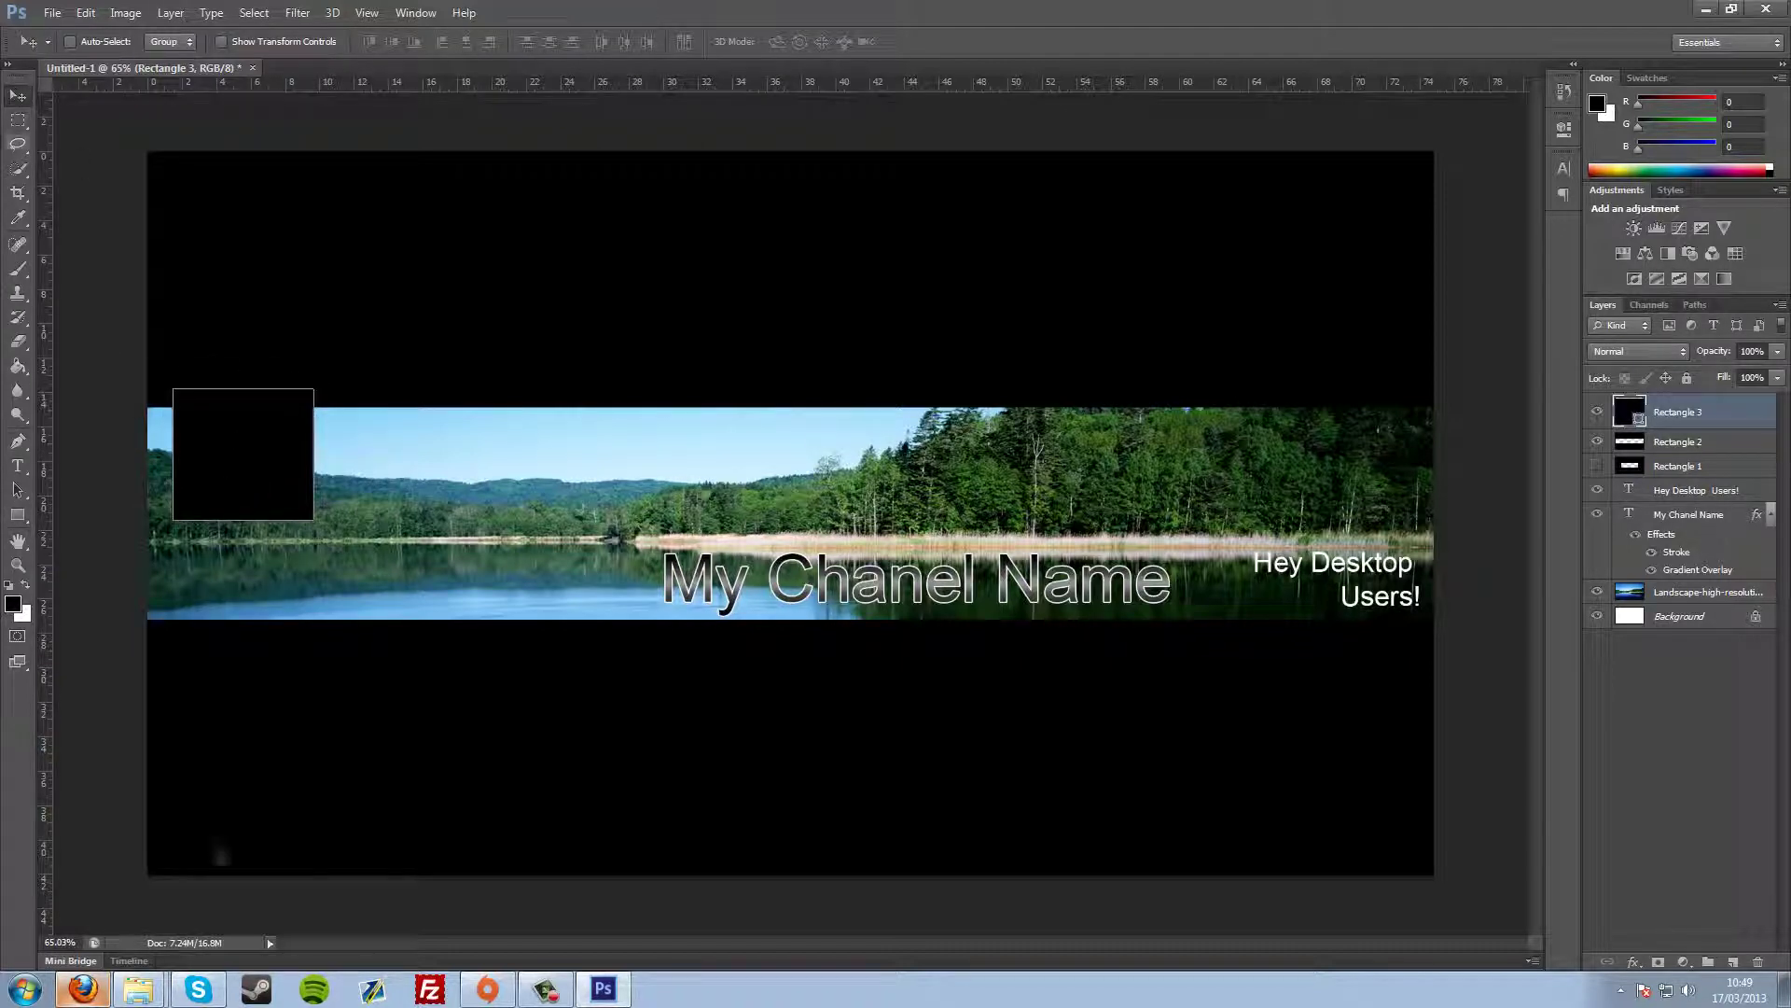
Check the avatar's position on the YouTube channel page in Firefox, return to Photoshop, and delete the black square.
click(82, 989)
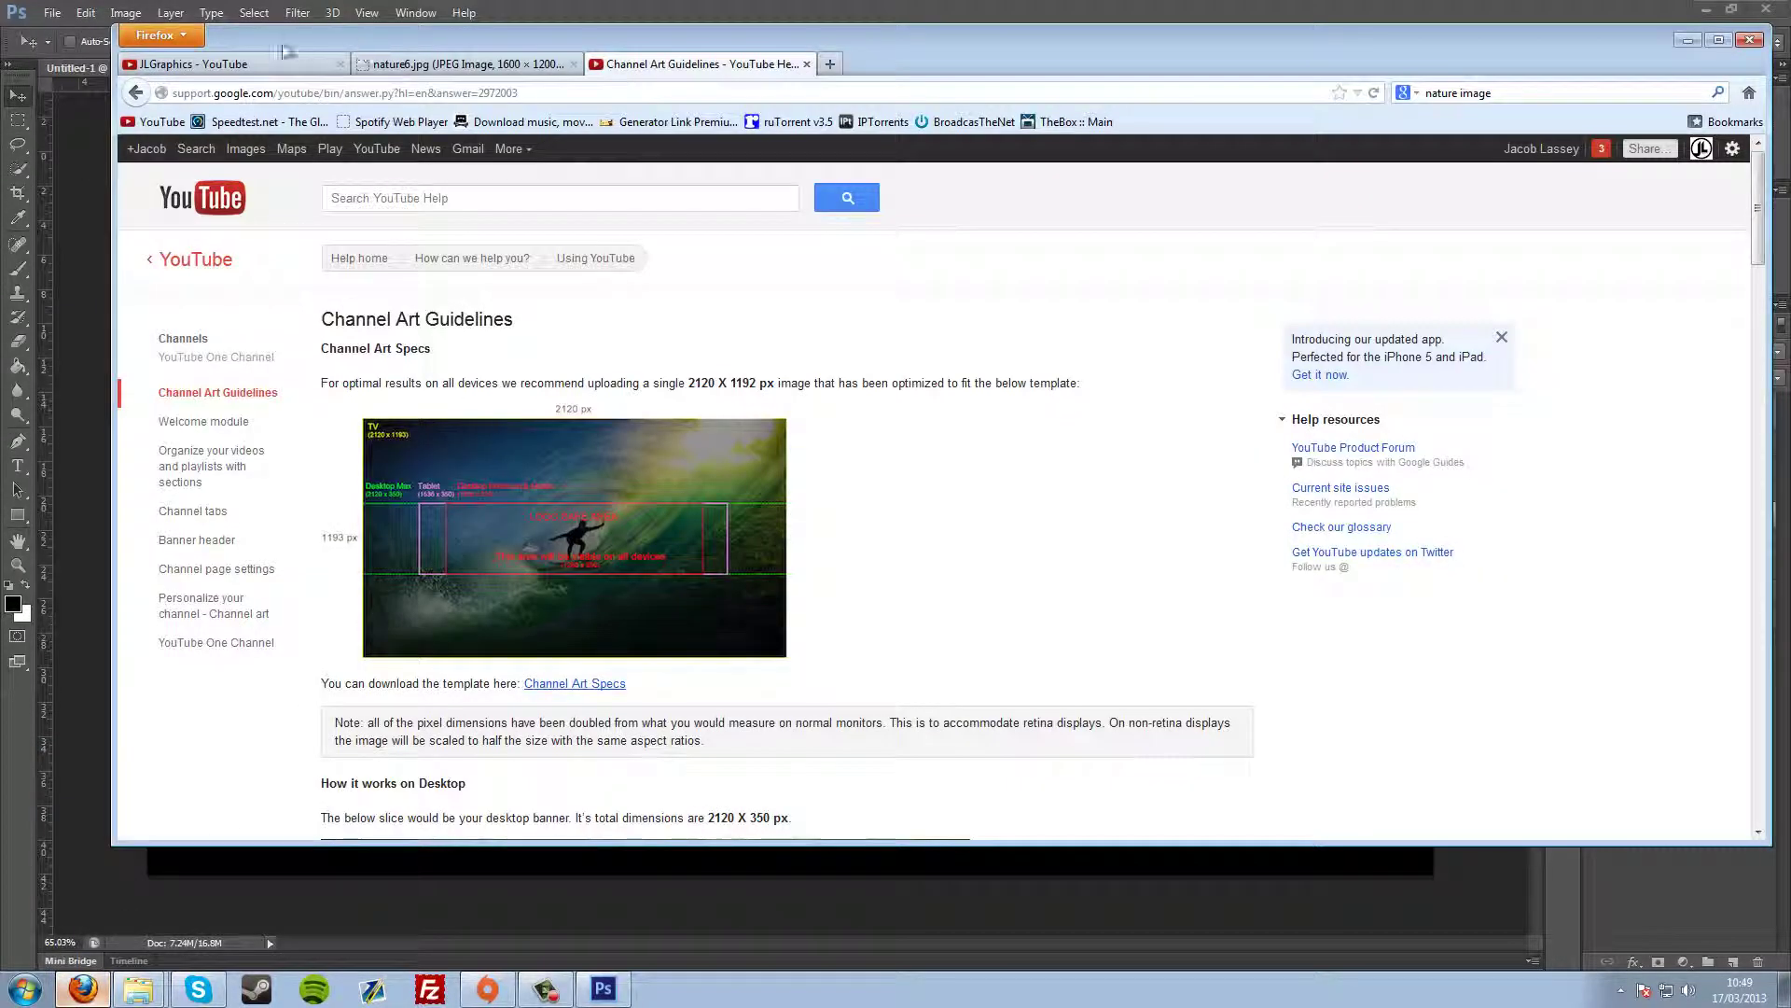
click(285, 60)
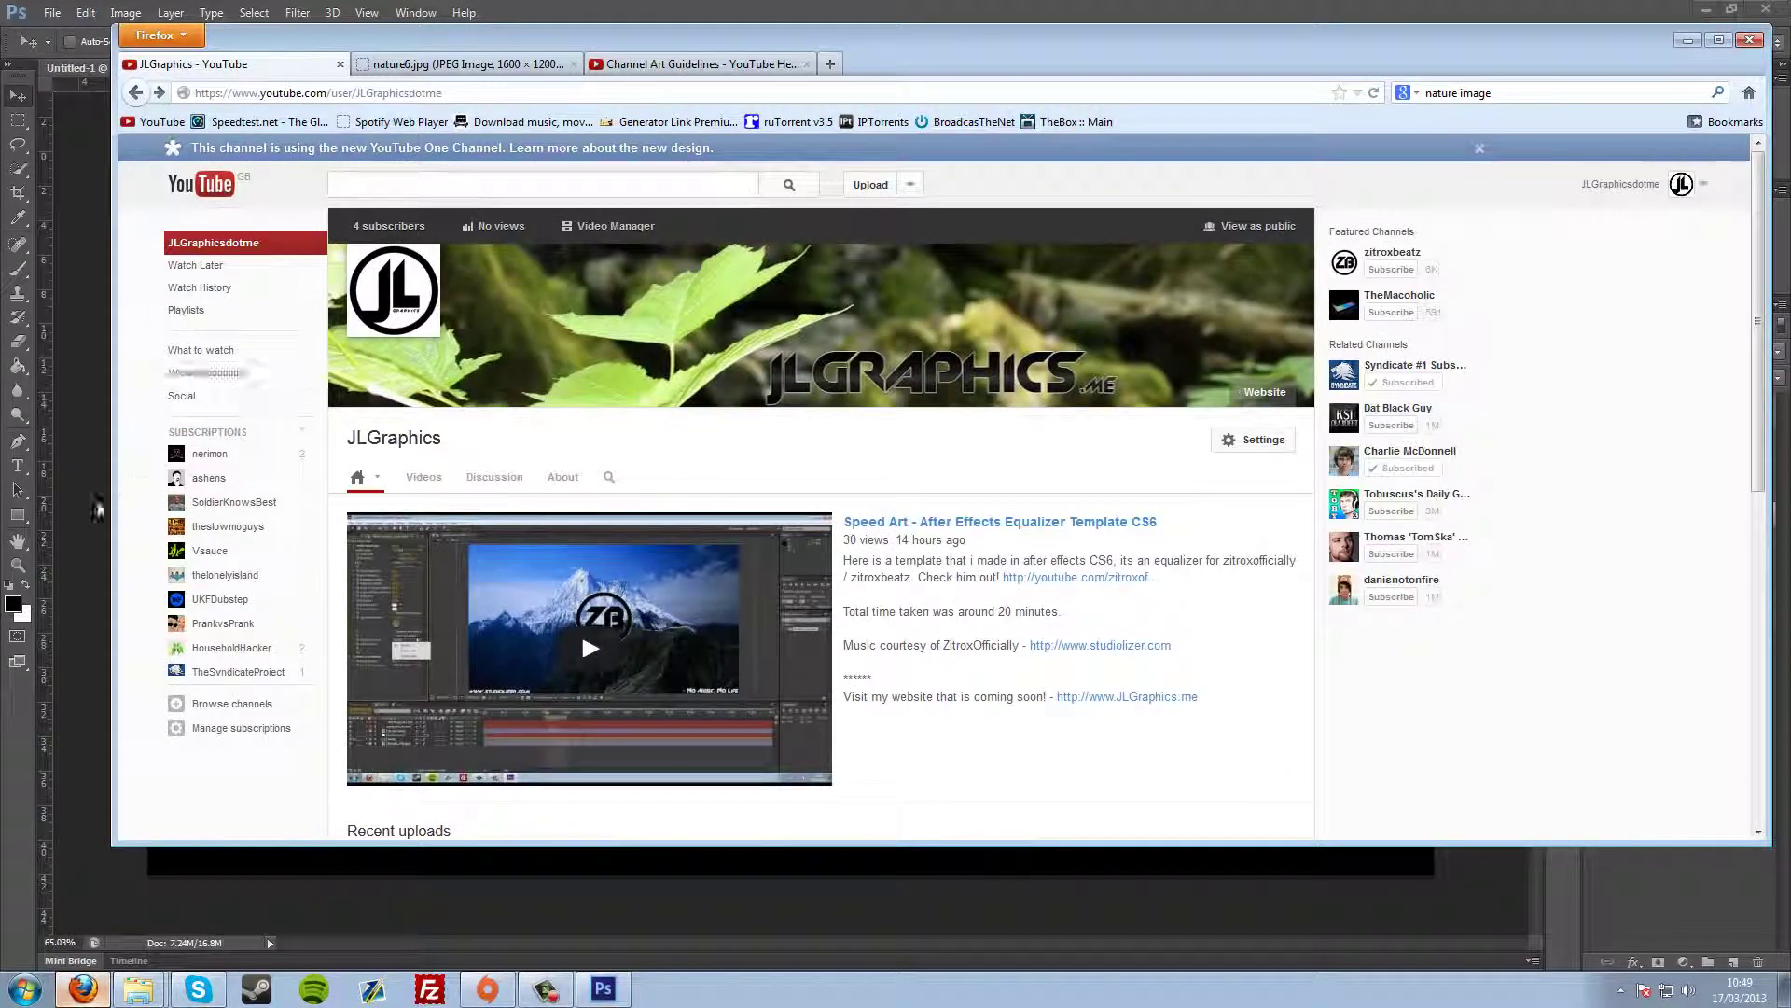
click(98, 508)
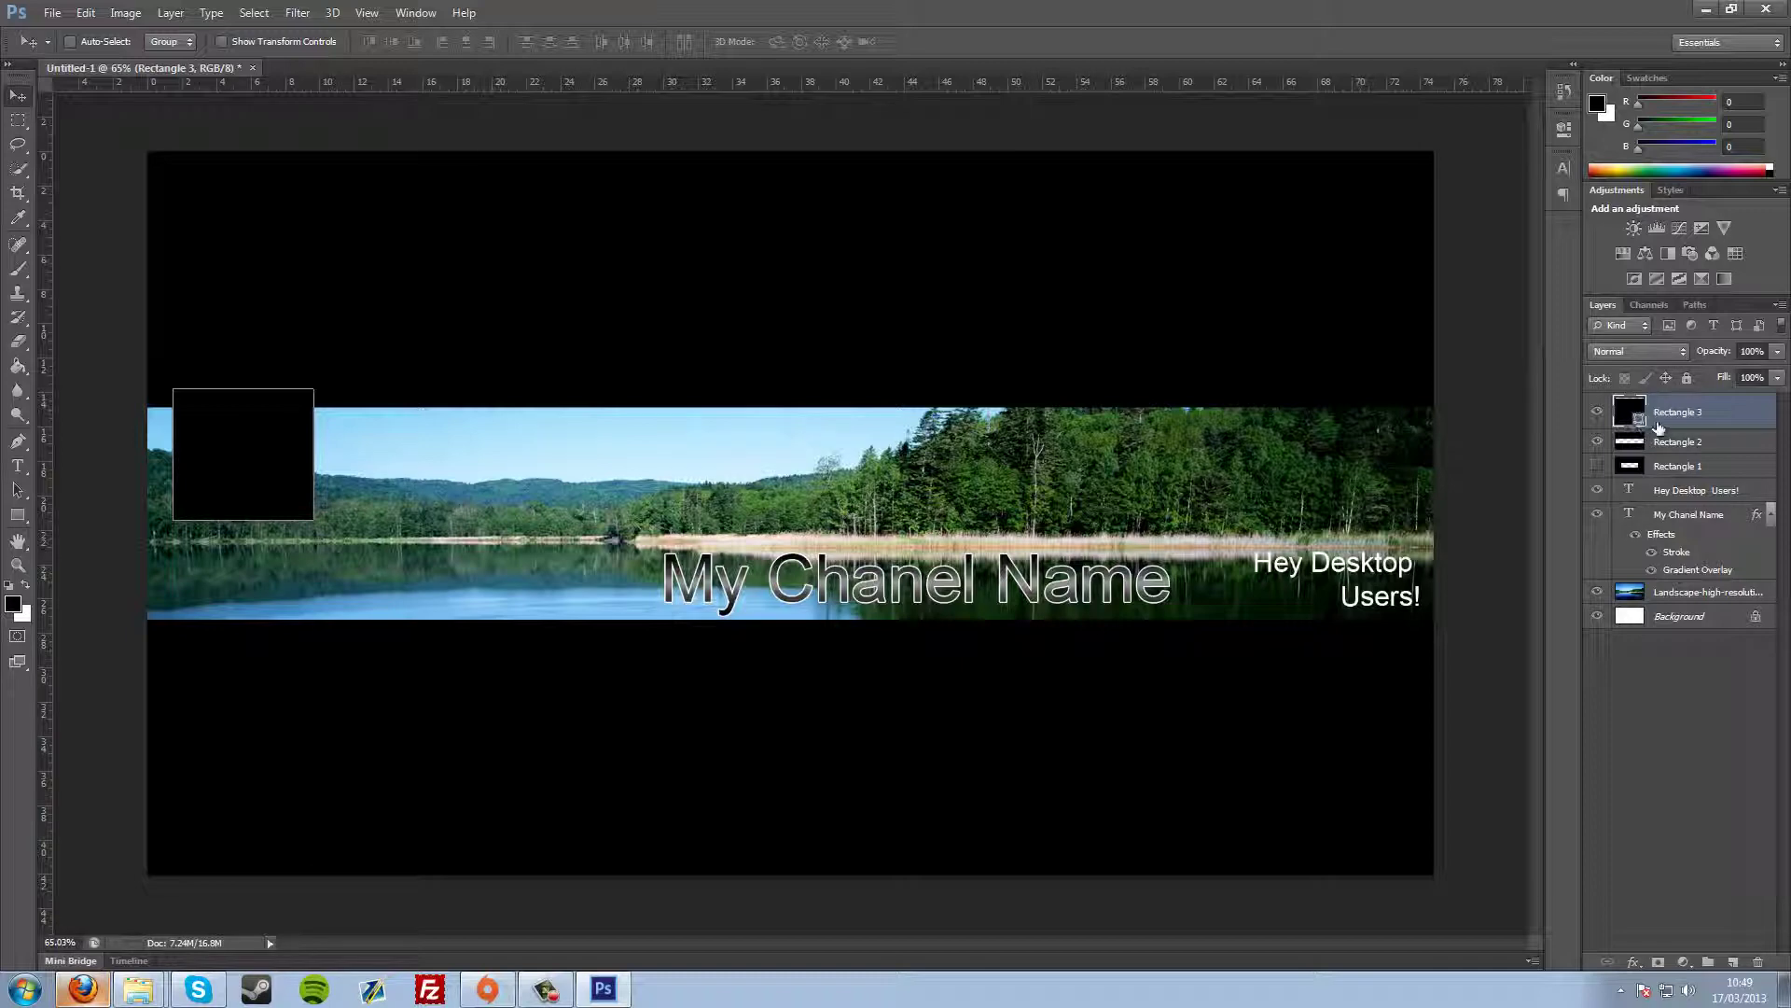
key(Delete)
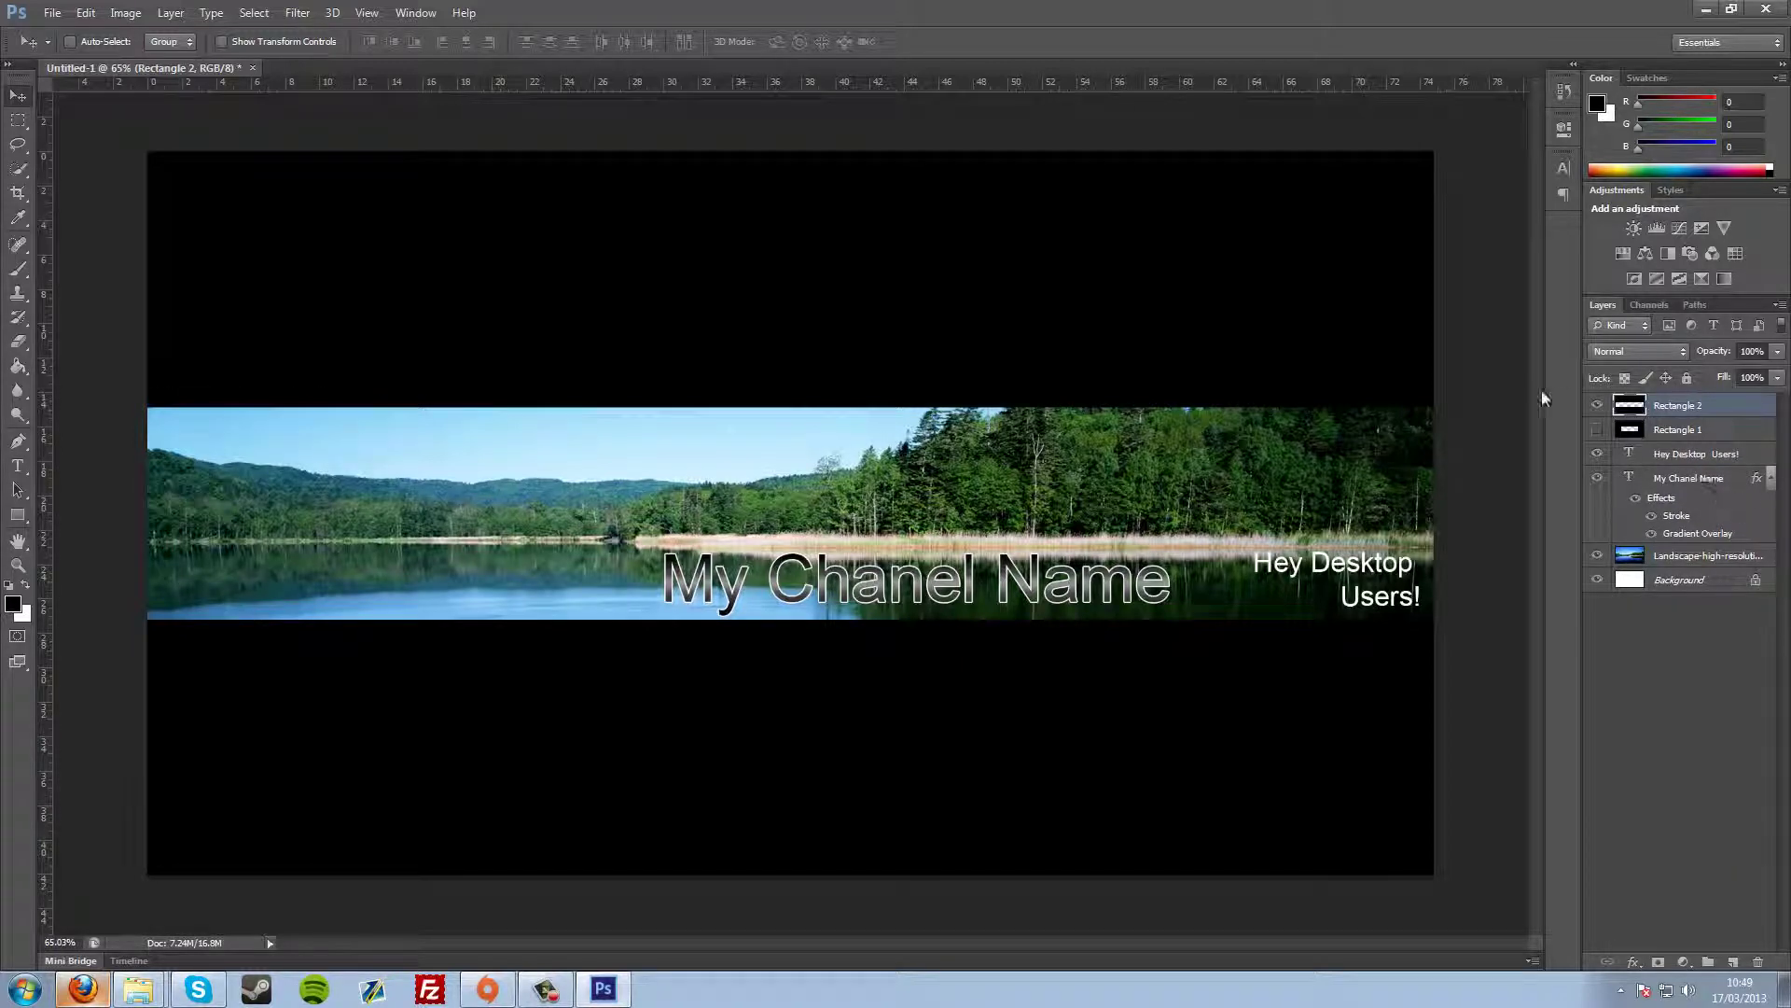
Hide the Rectangle 2 layer and enlarge the landscape image to about 117% width and 118% height so it covers the canvas.
click(1599, 407)
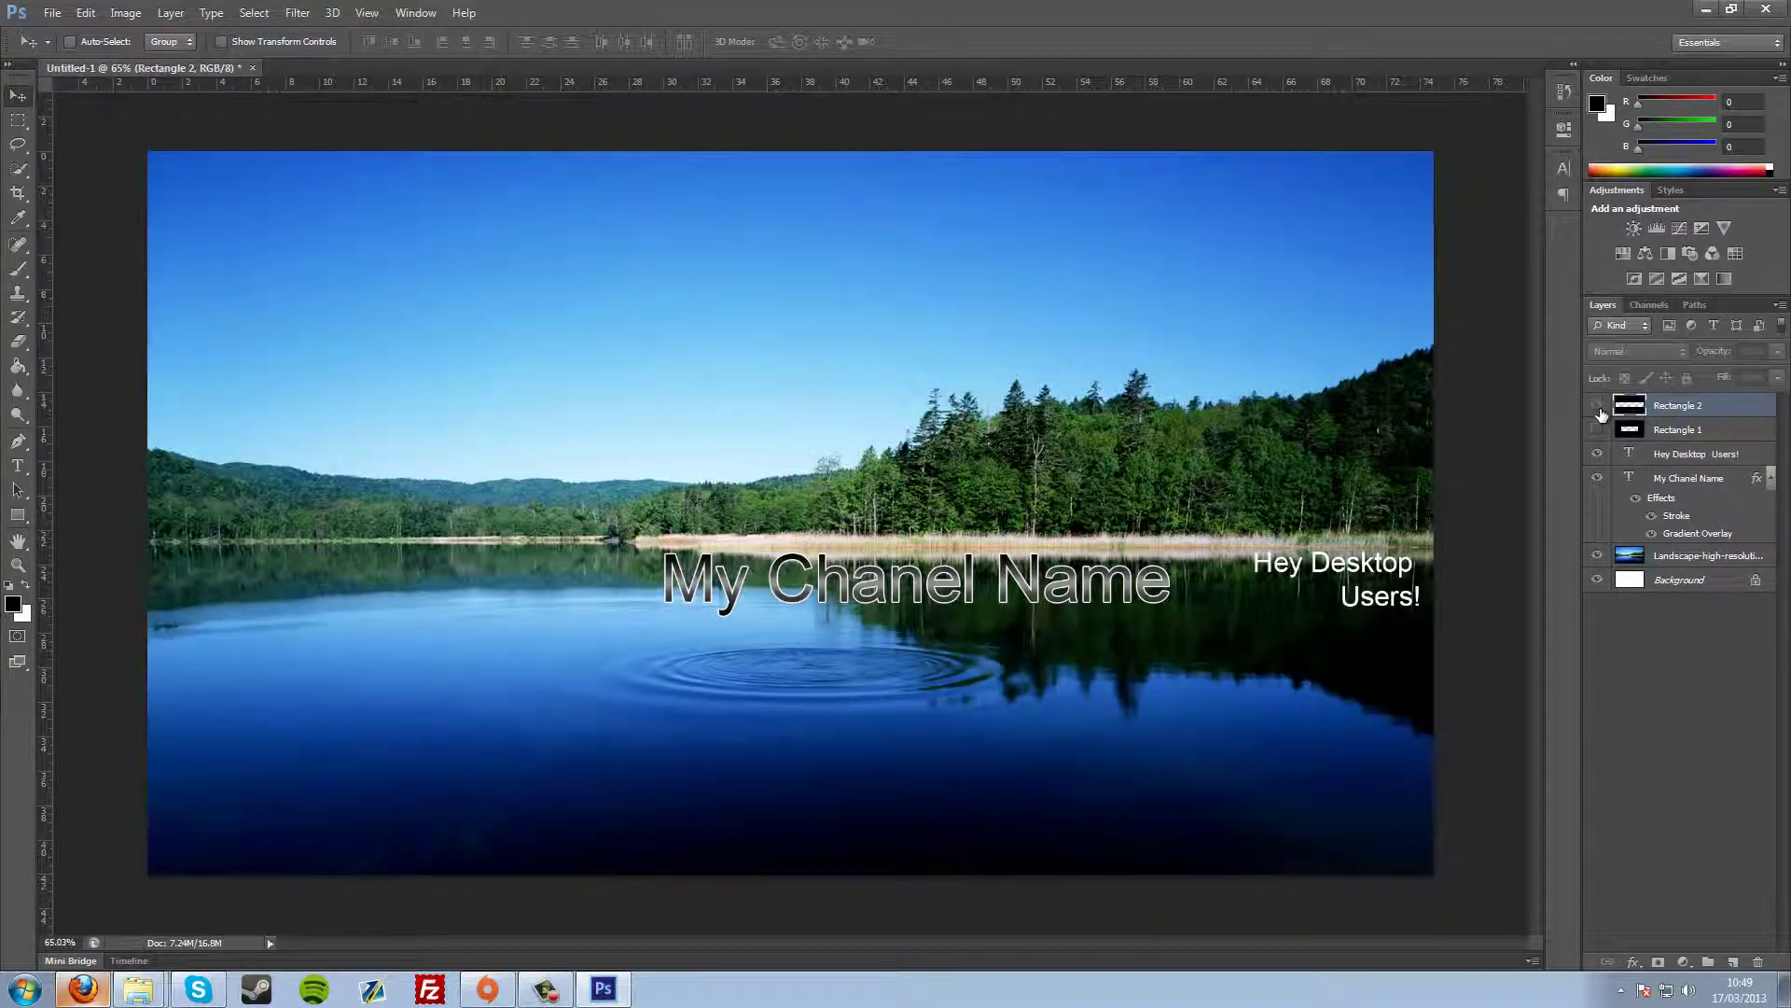
click(1598, 407)
click(1599, 407)
click(1707, 555)
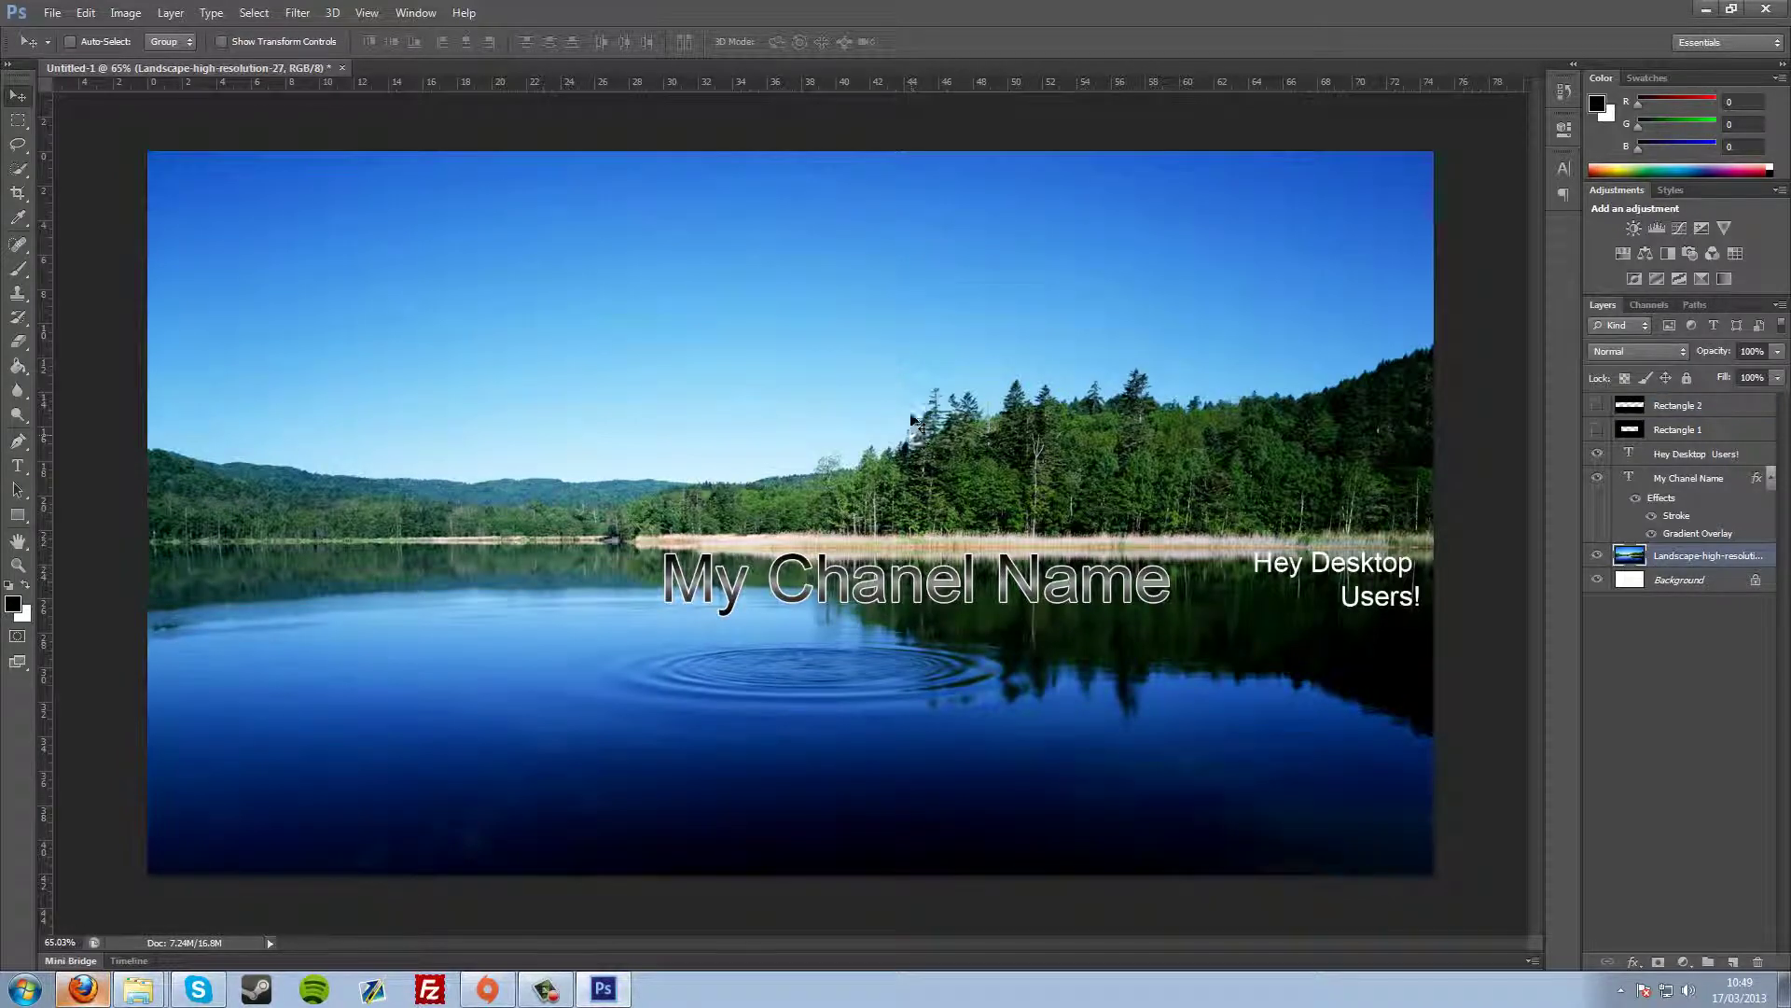
key(ctrl+t)
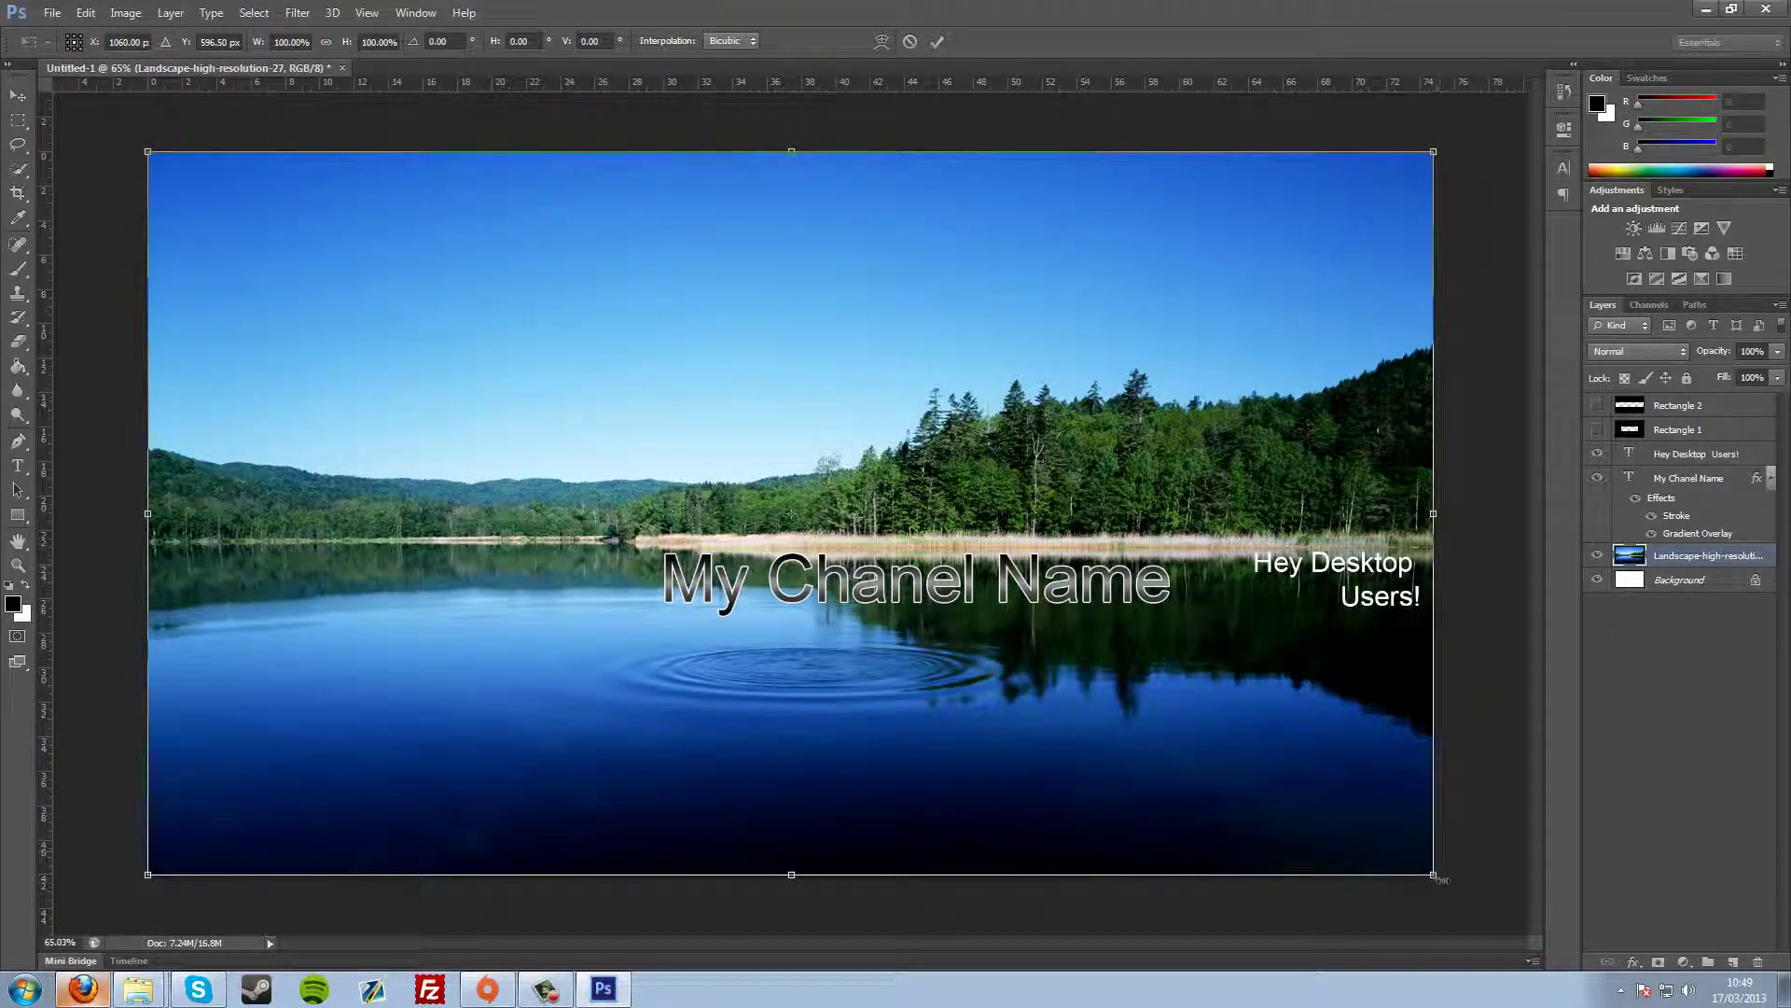
drag(1433, 874, 1650, 995)
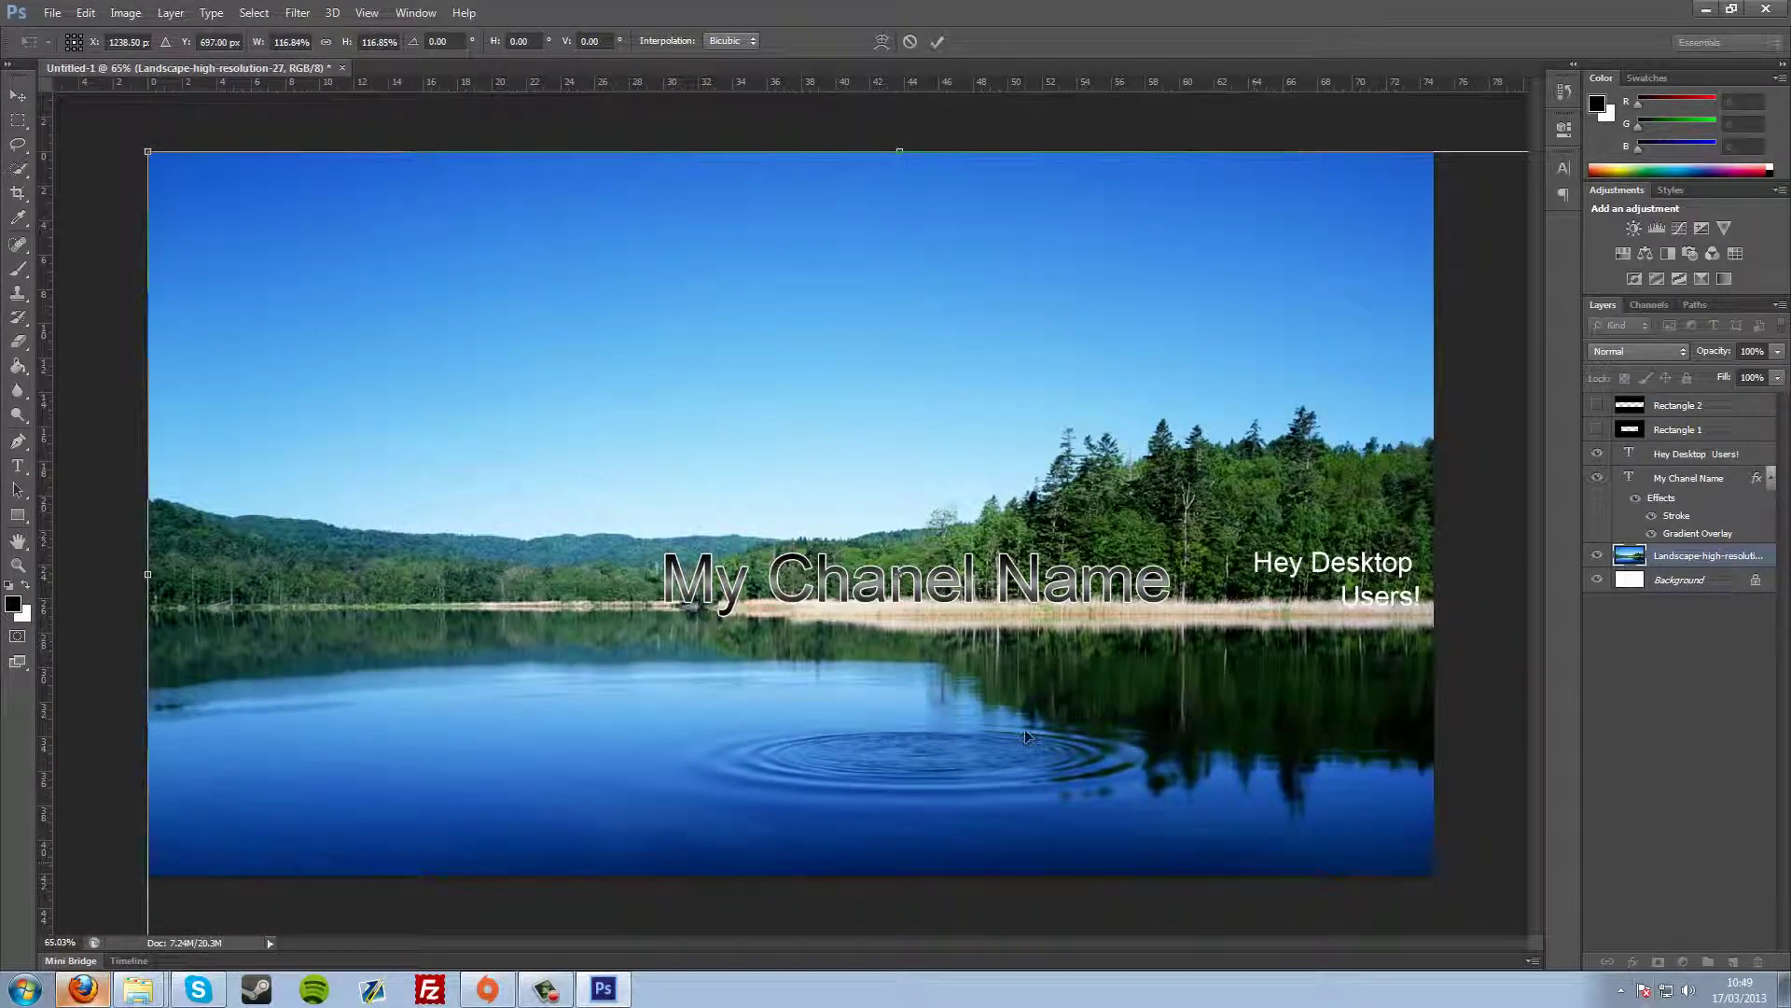
drag(1024, 729, 919, 740)
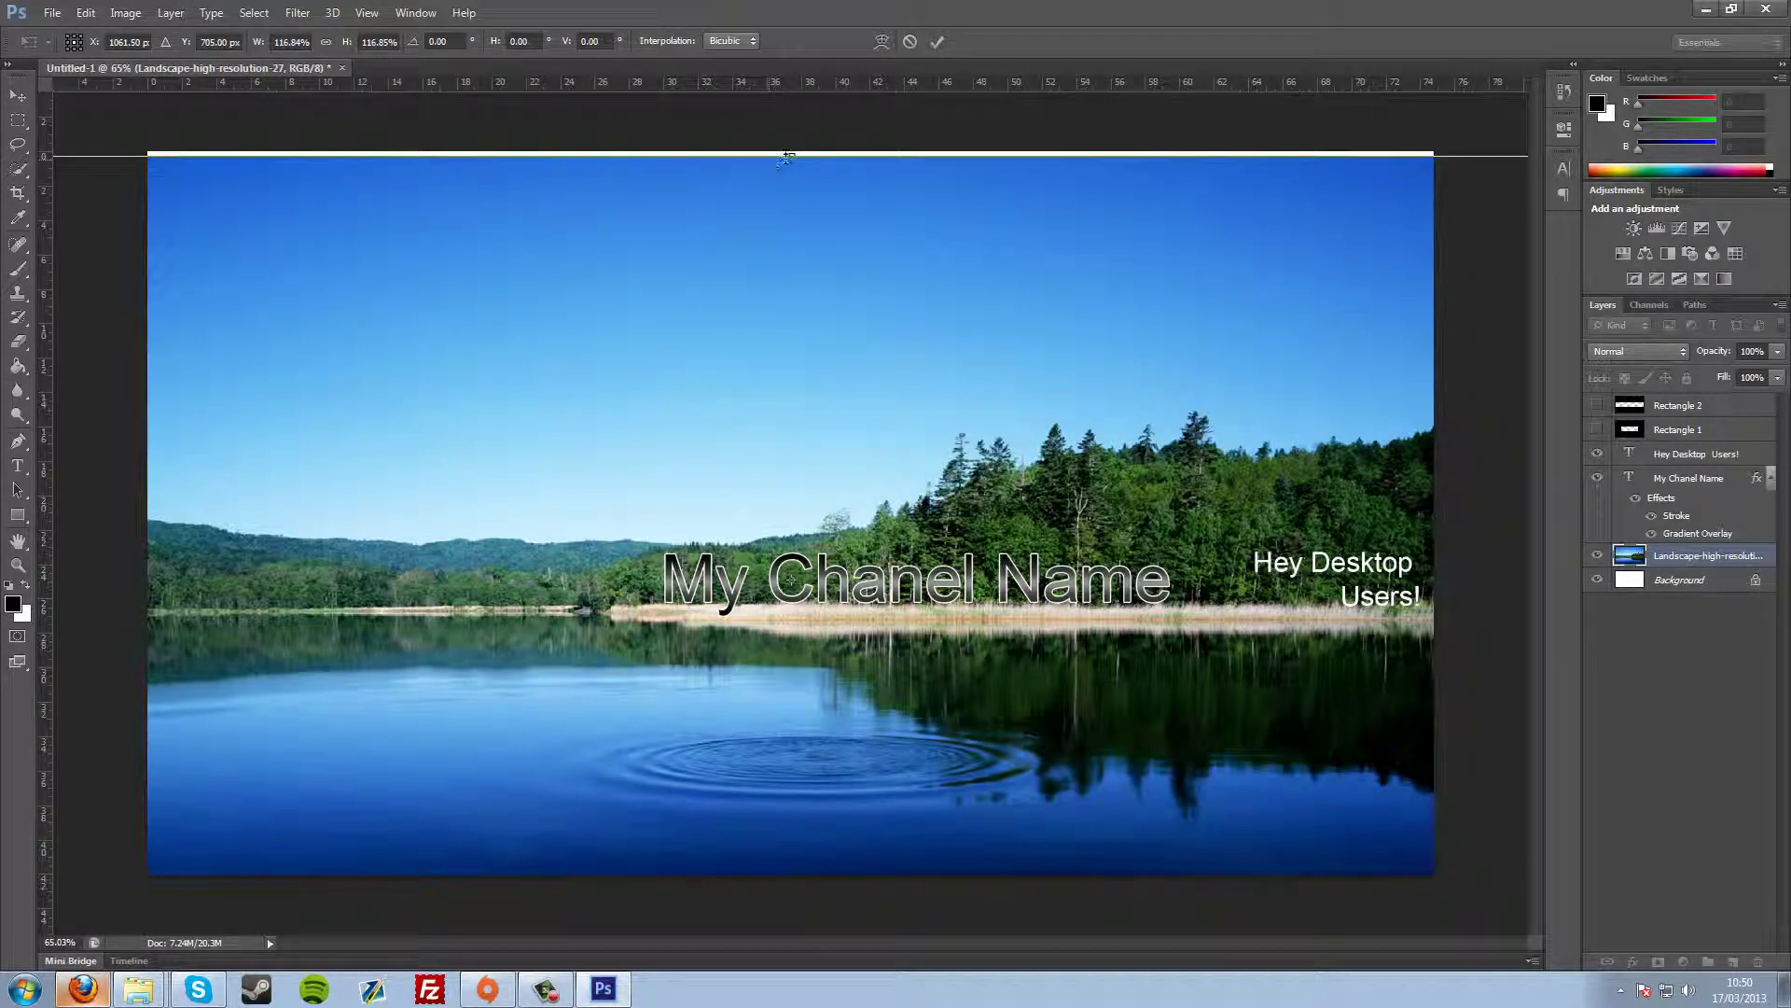
drag(792, 156, 792, 149)
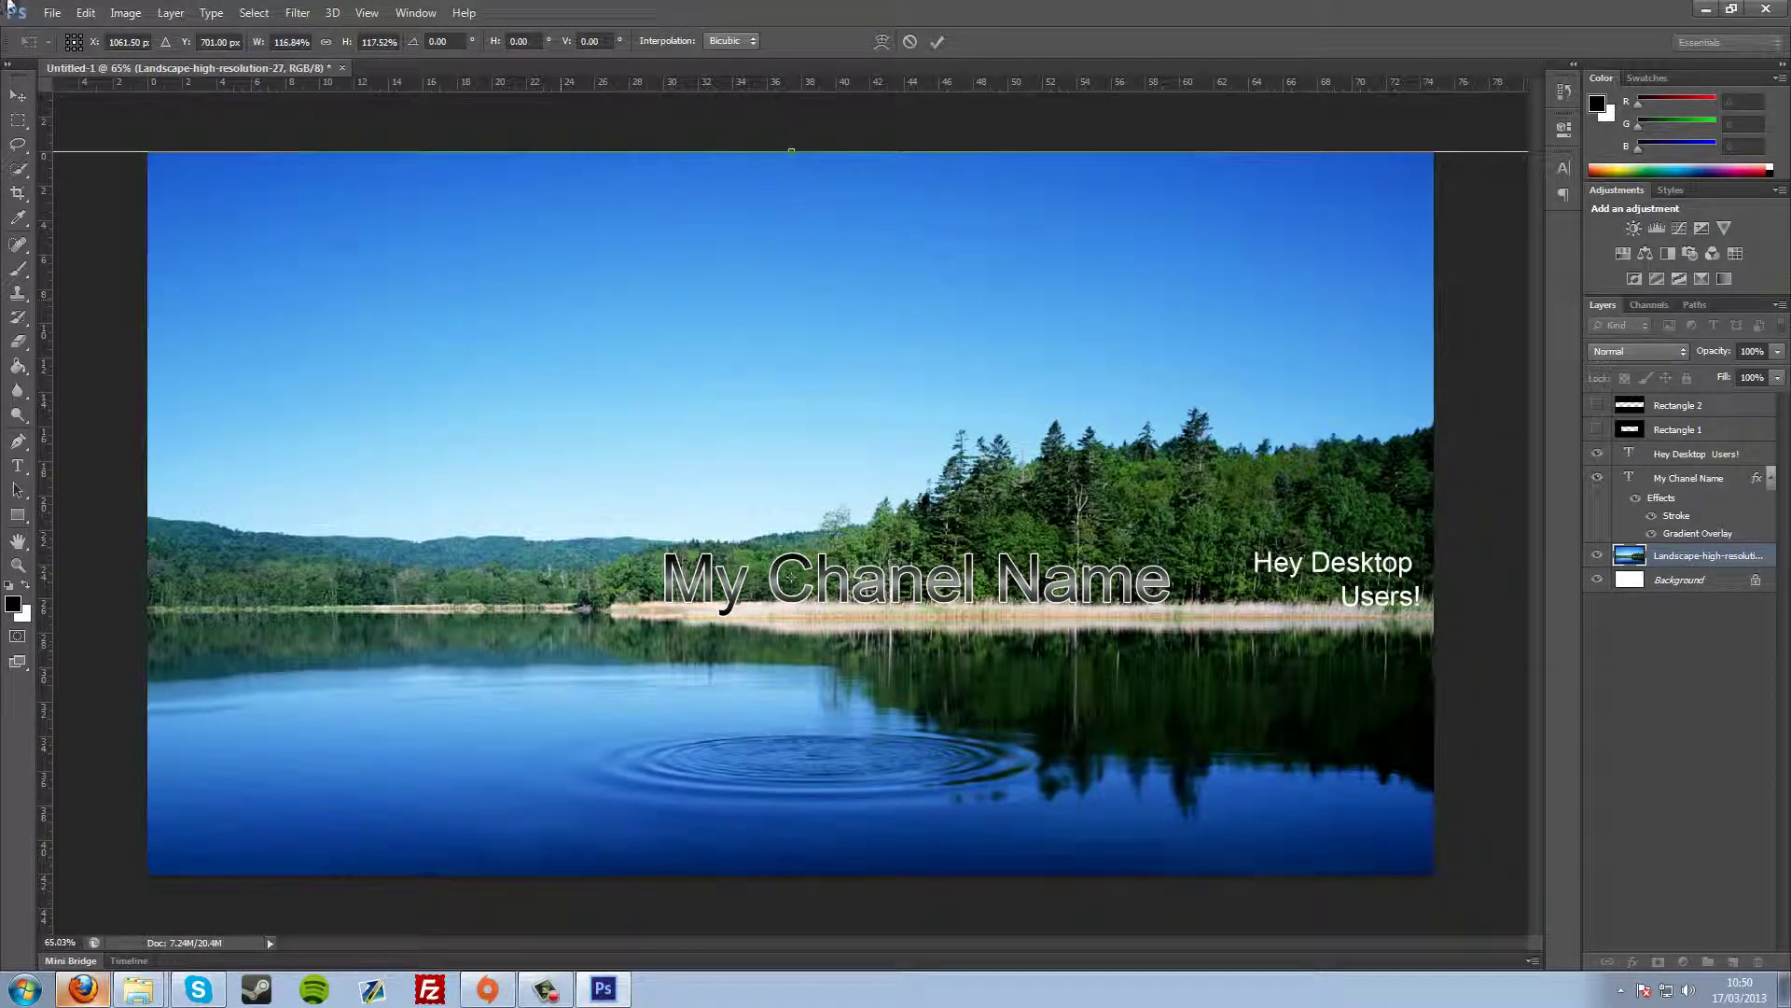
click(17, 97)
click(797, 371)
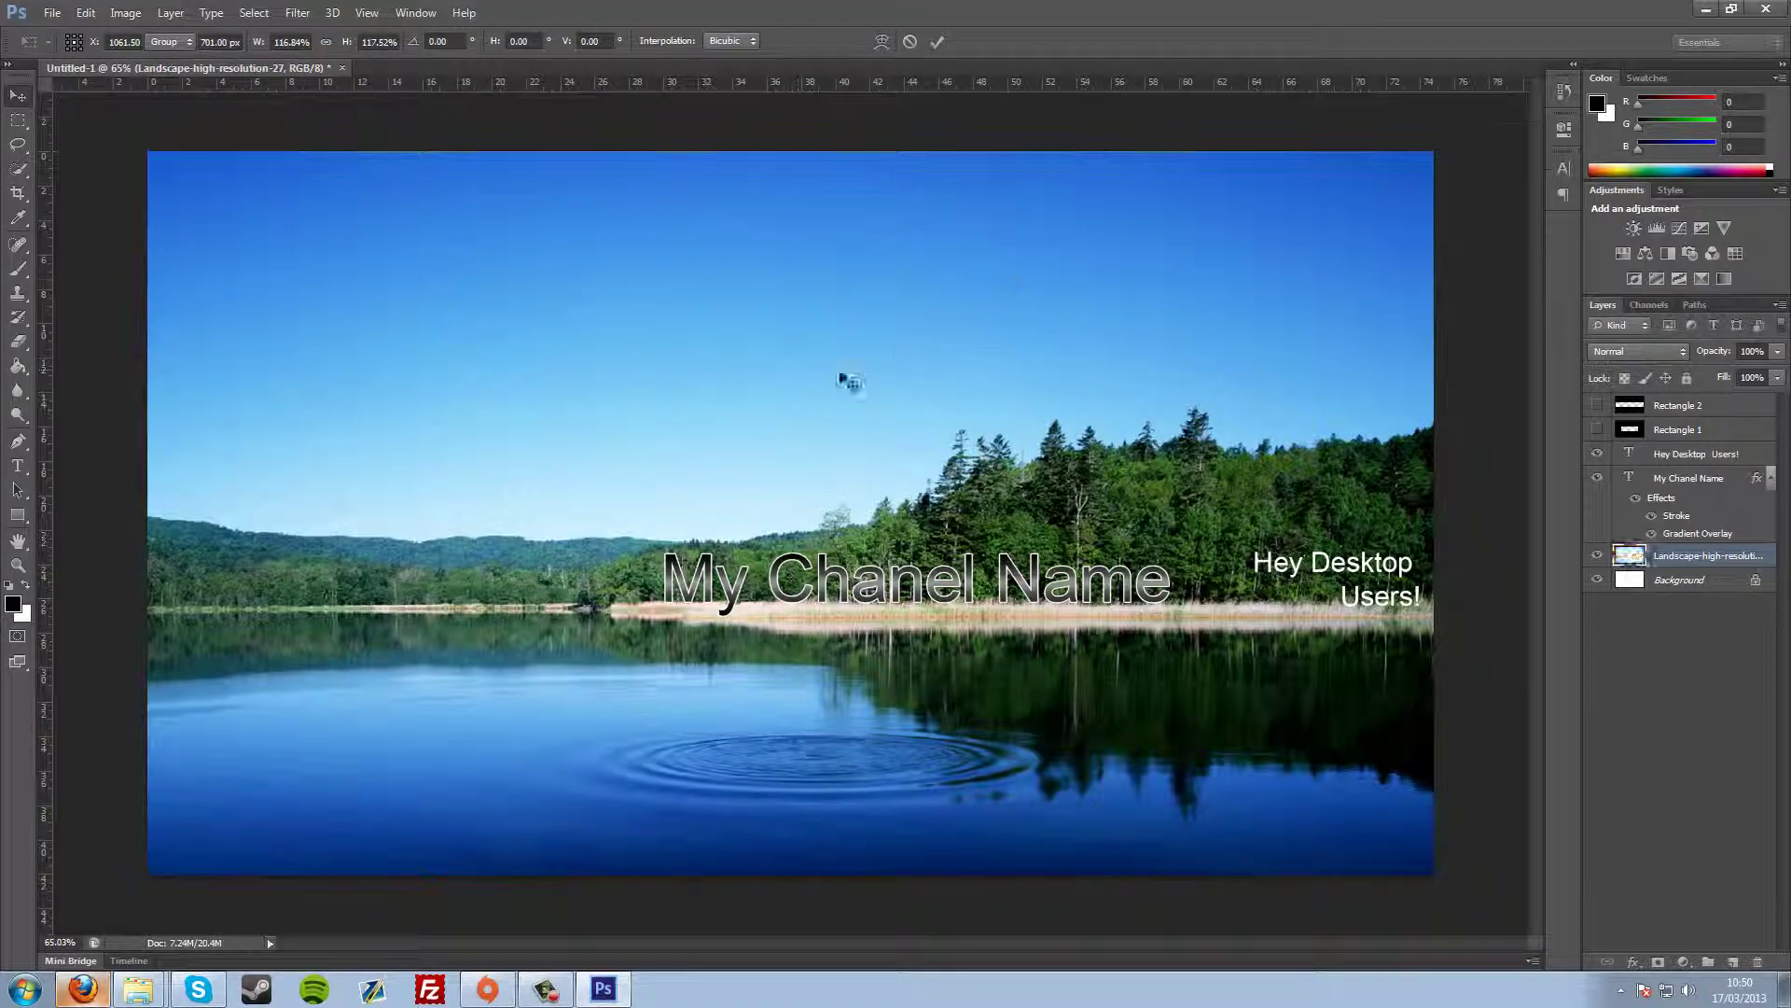
Preview the Rectangle 2 and Rectangle 1 frames over the enlarged landscape and leave both layers hidden.
click(1597, 409)
click(1599, 406)
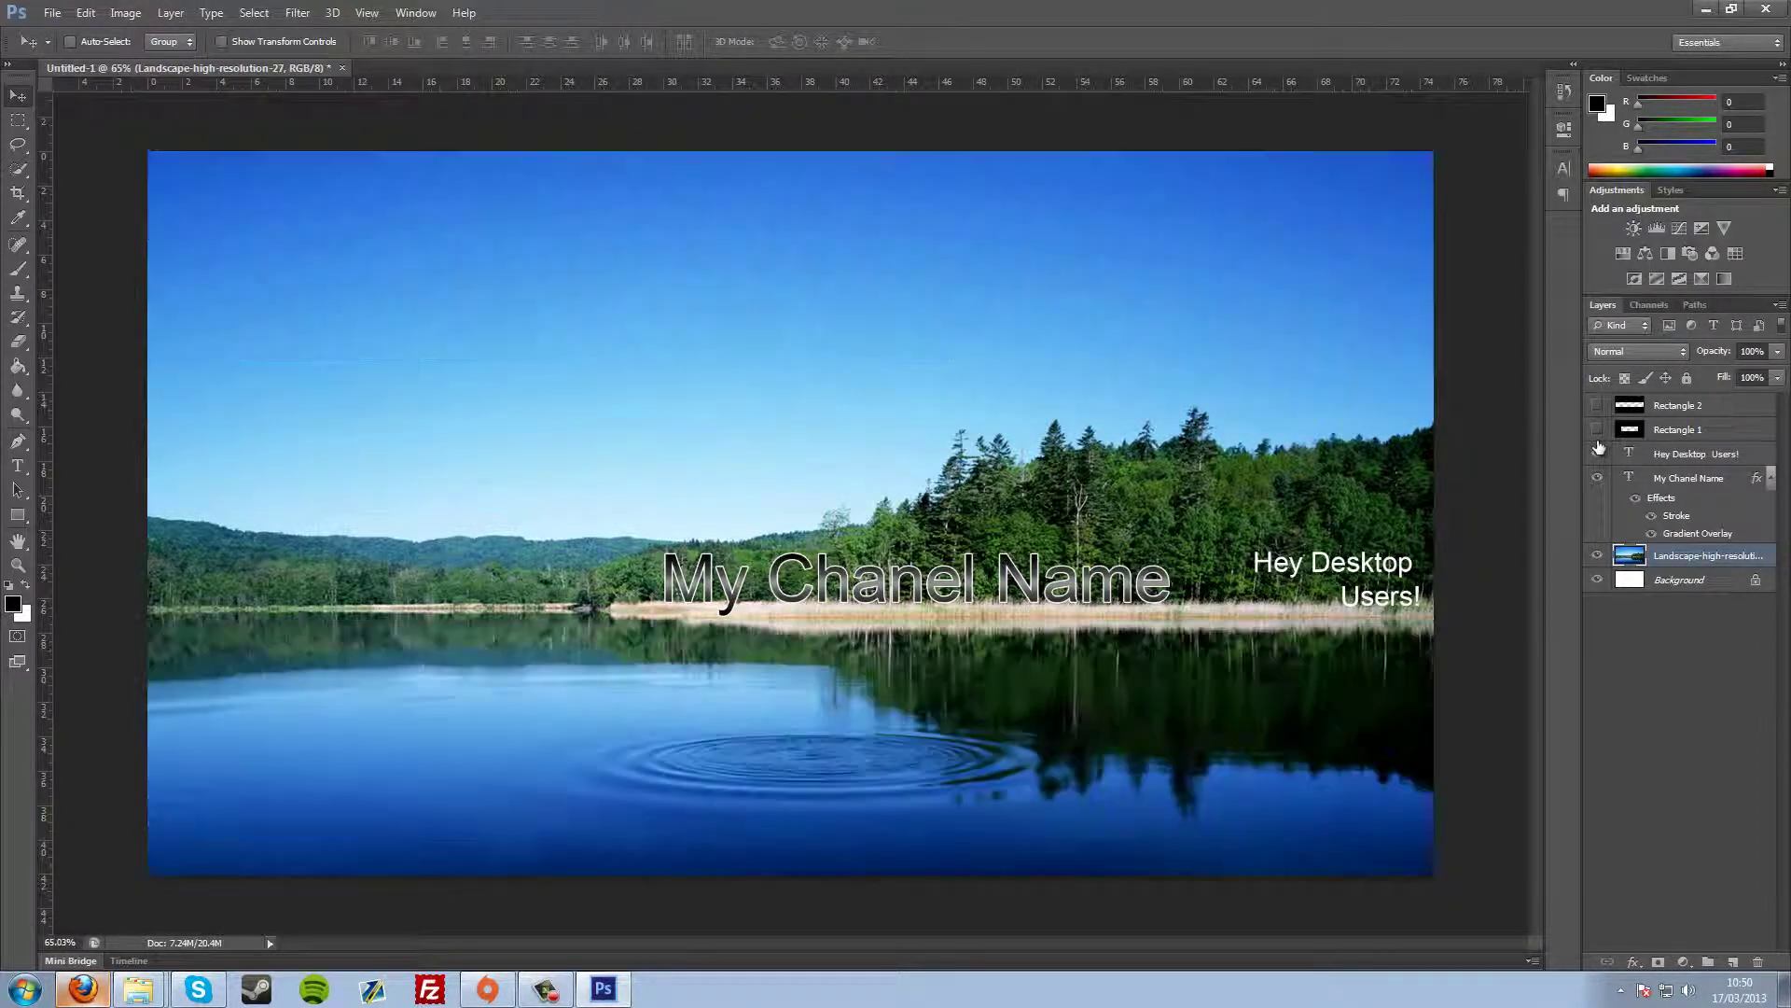
click(1599, 430)
click(1598, 430)
Export the artwork with Save for Web as a JPEG at quality 100, saved to the Desktop as Untitled-1.jpg.
click(54, 13)
click(130, 273)
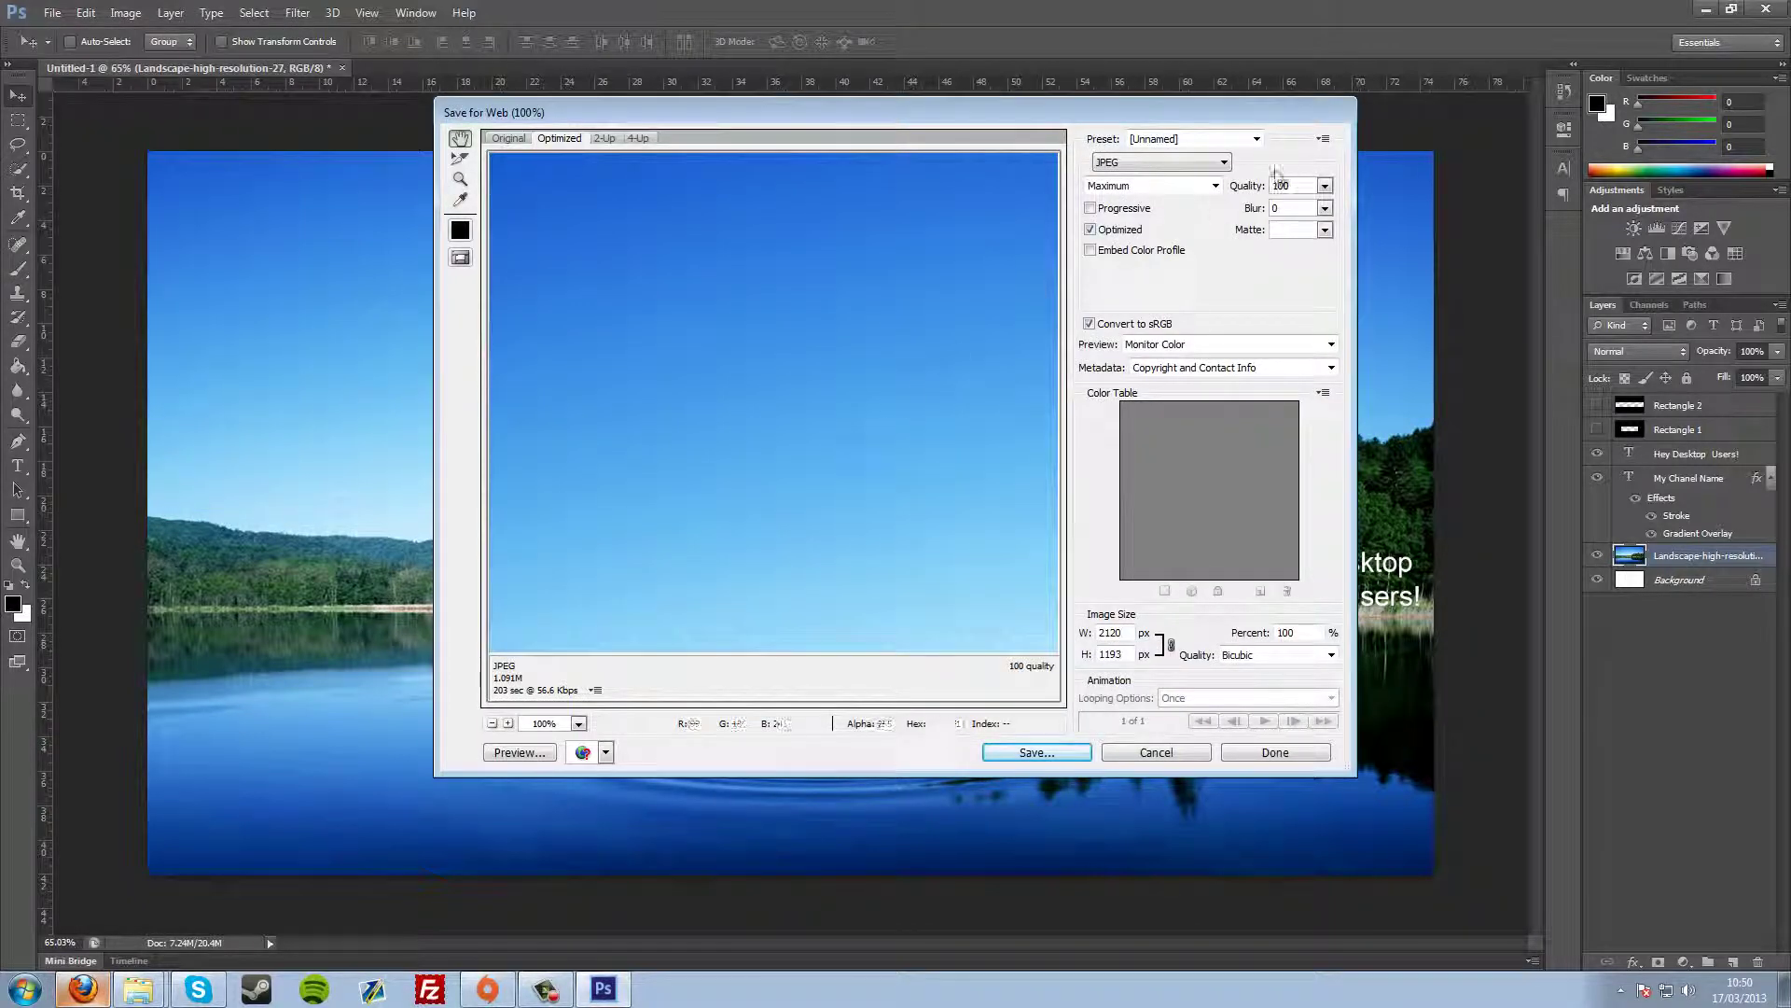
click(1197, 163)
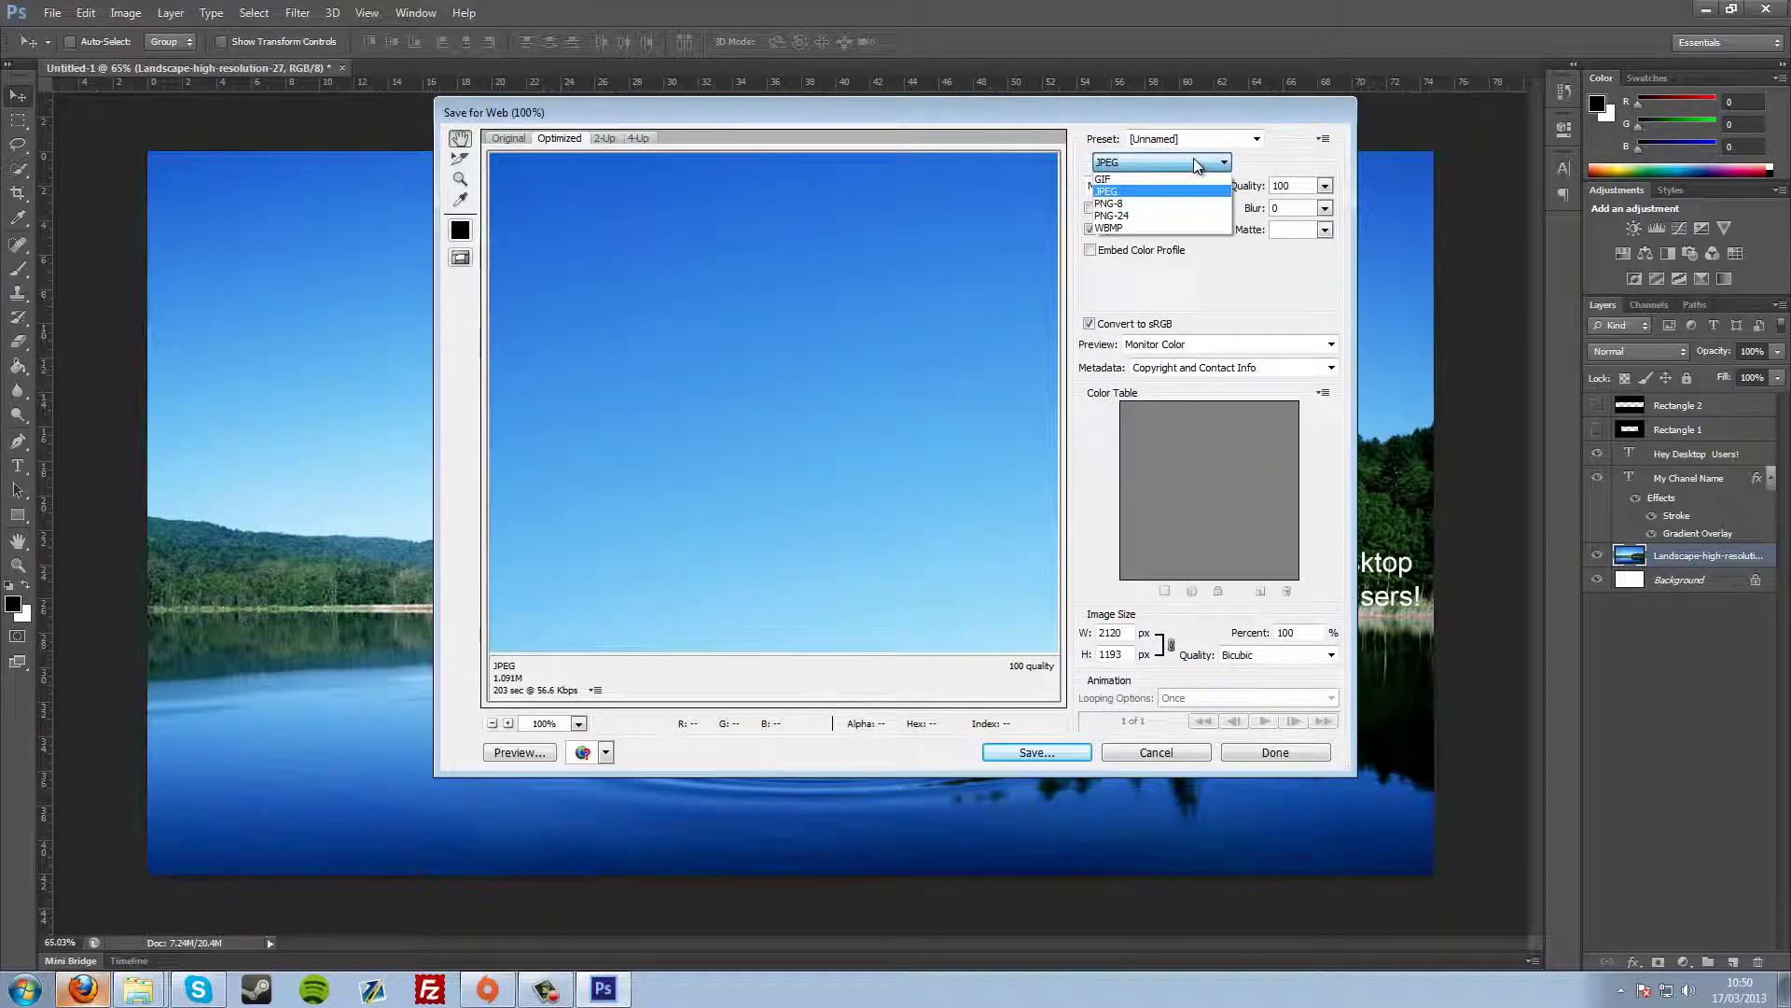
click(1194, 159)
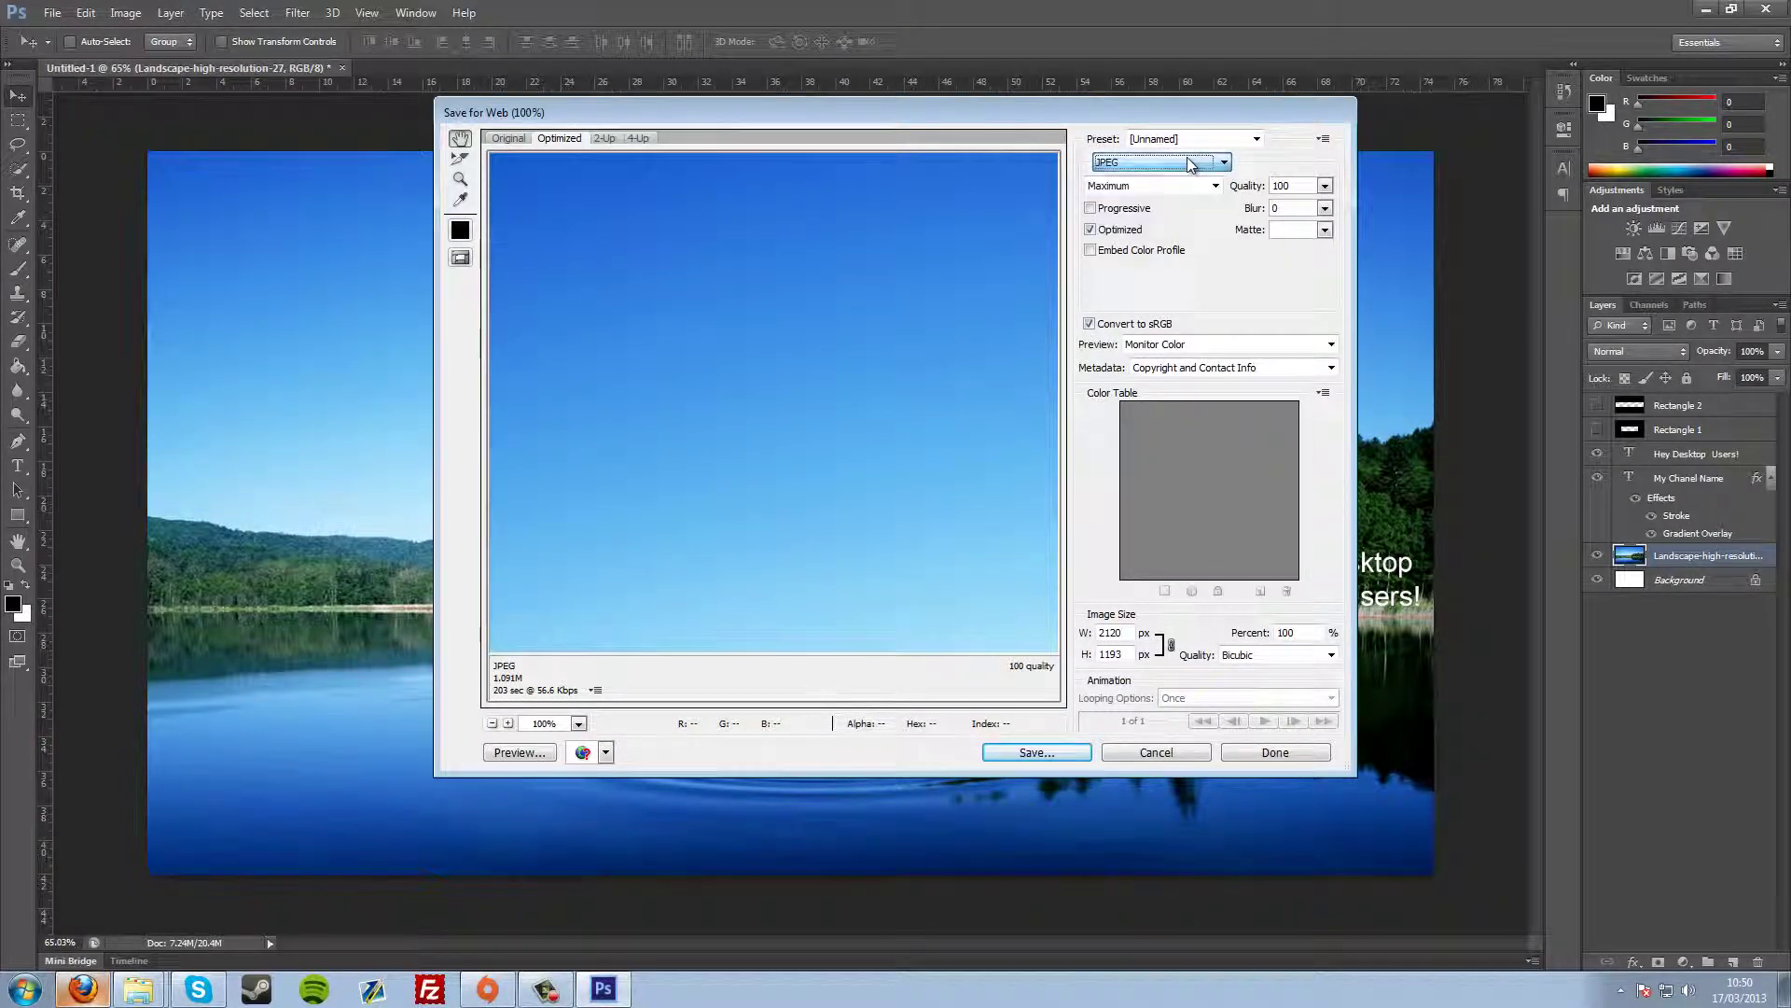
double_click(1291, 185)
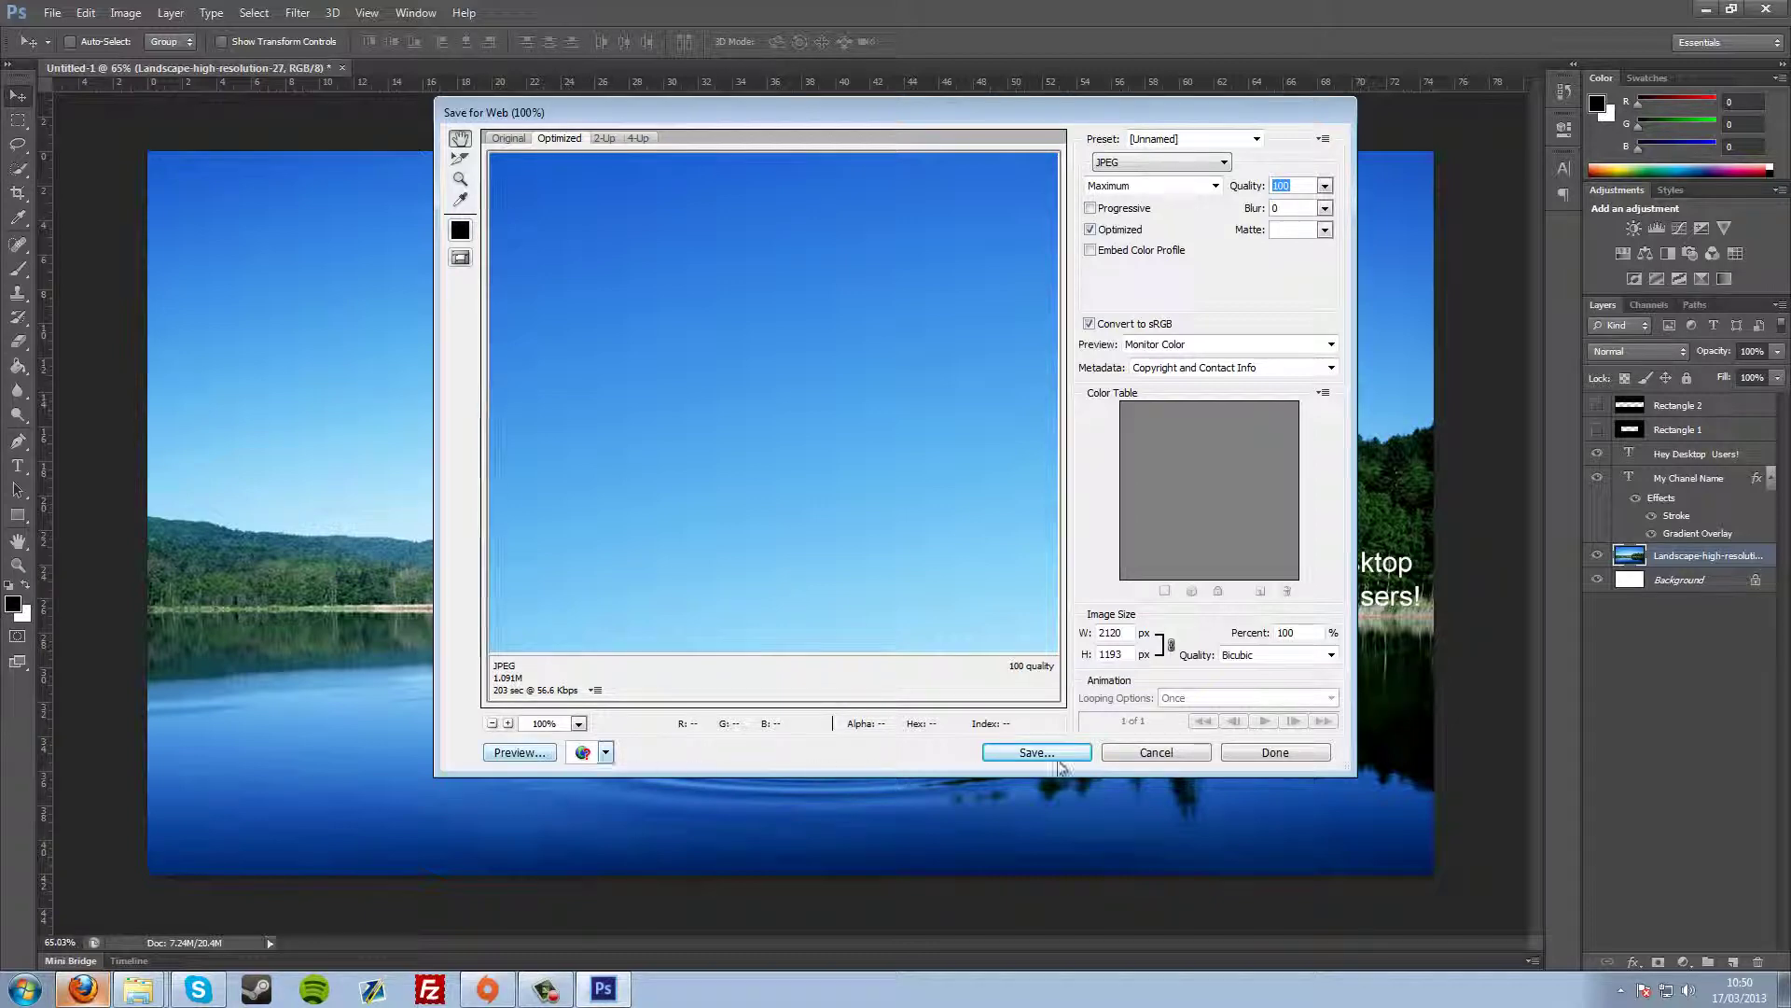
click(1034, 753)
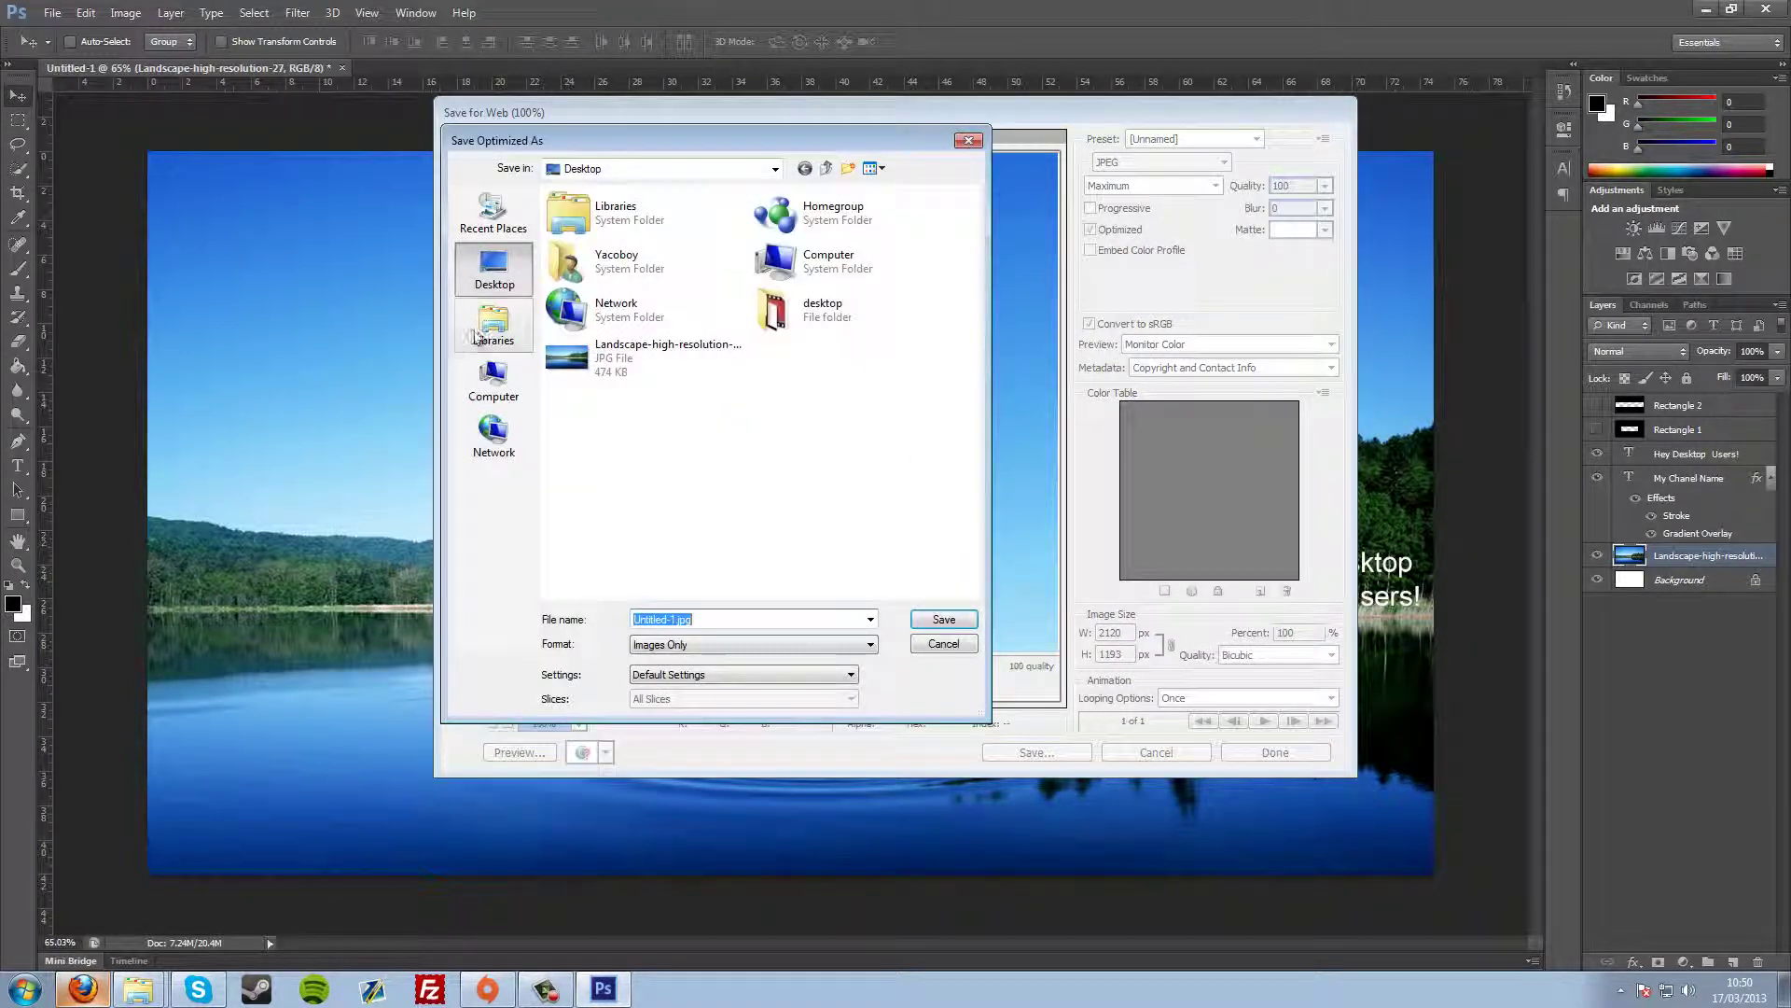
click(945, 621)
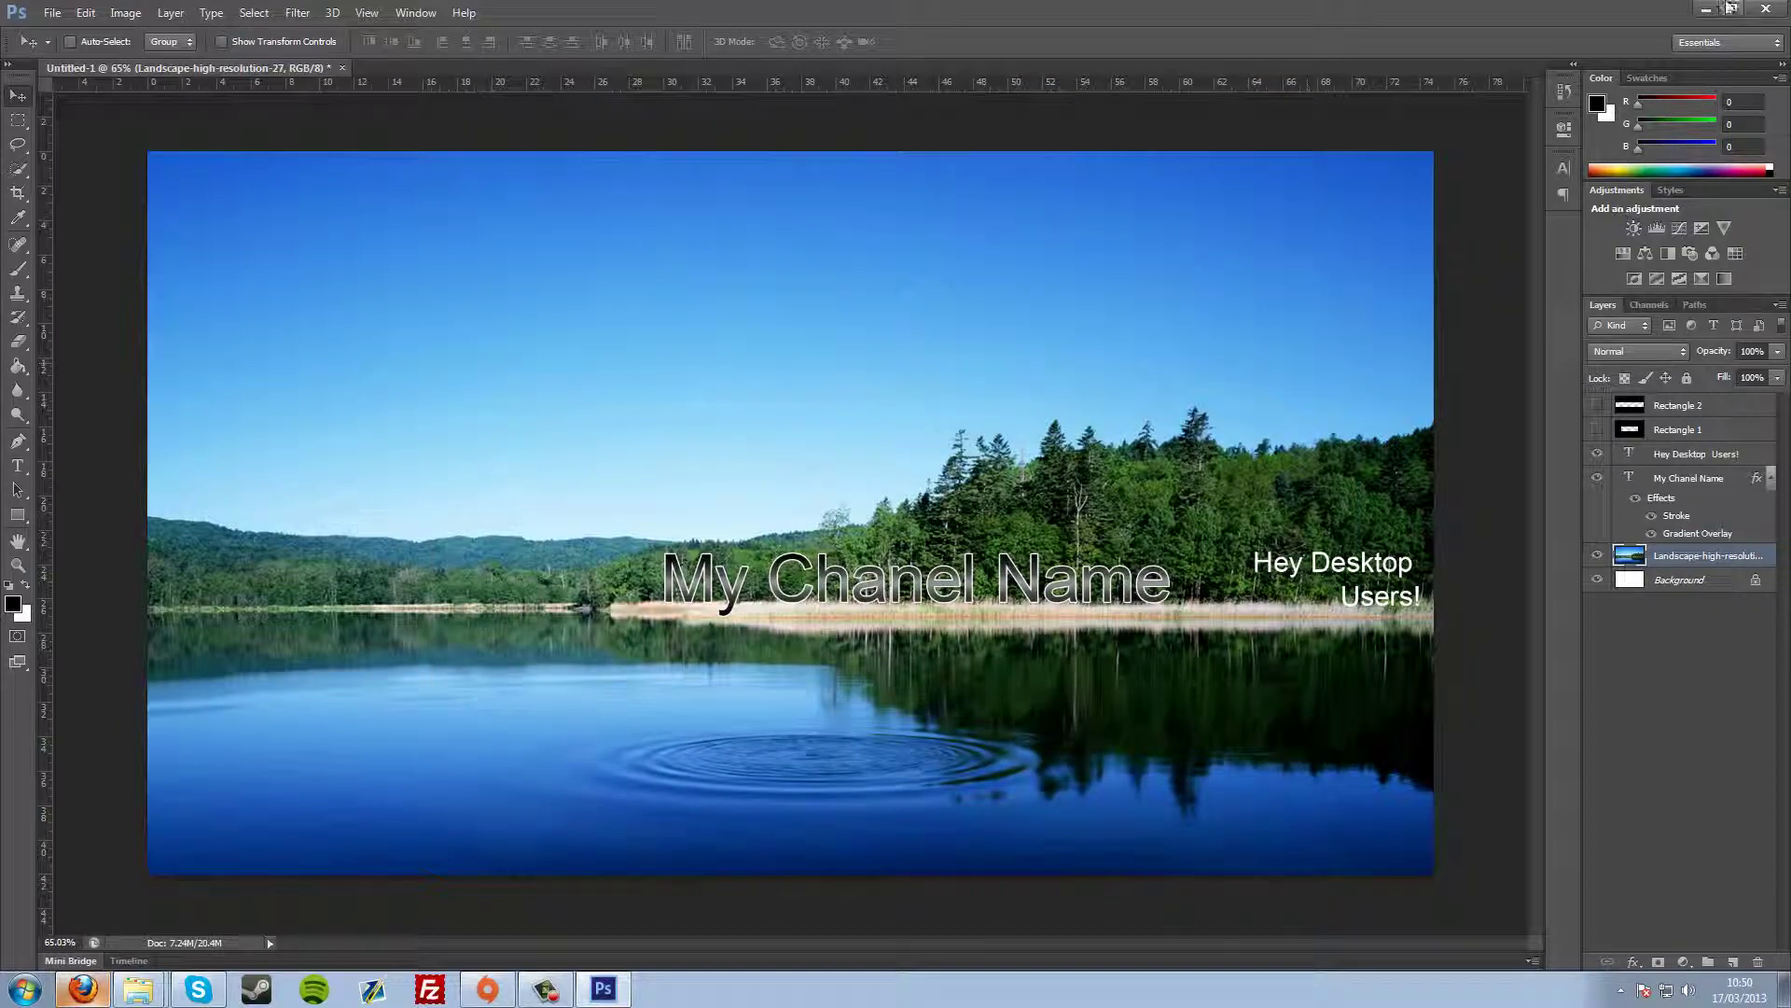
Minimise Photoshop and view the original landscape picture and the exported Untitled-1 image from the desktop.
click(1704, 8)
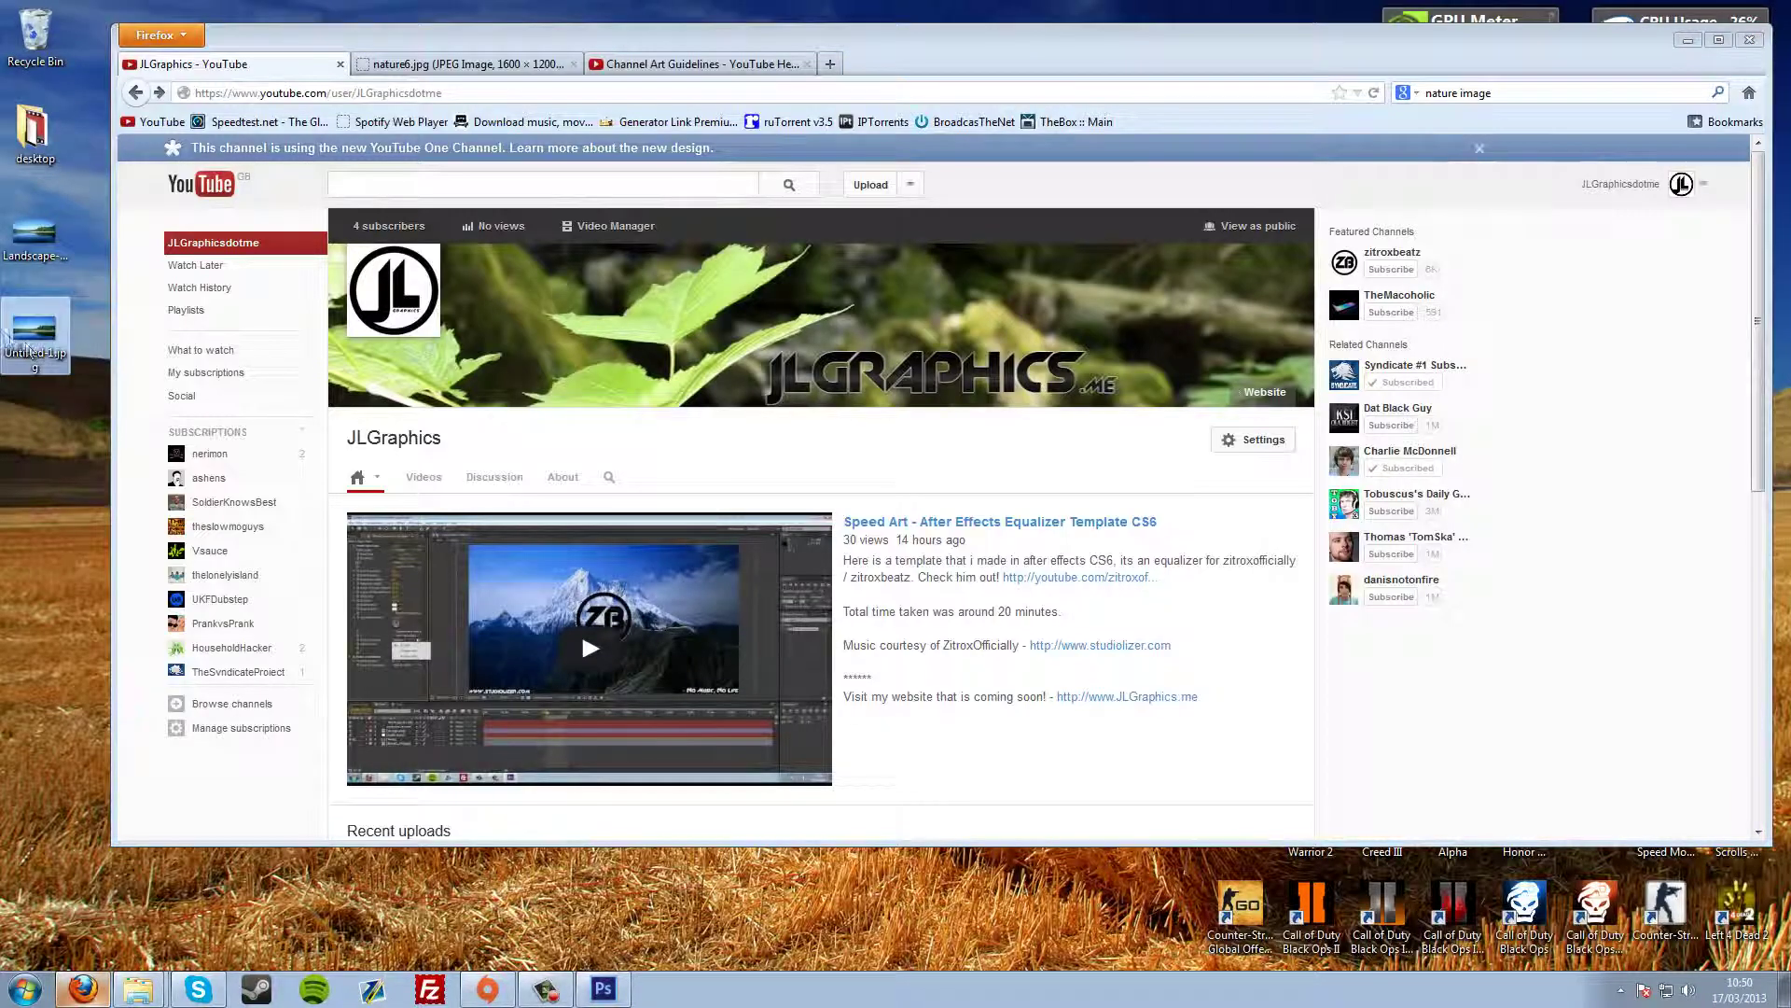
double_click(34, 233)
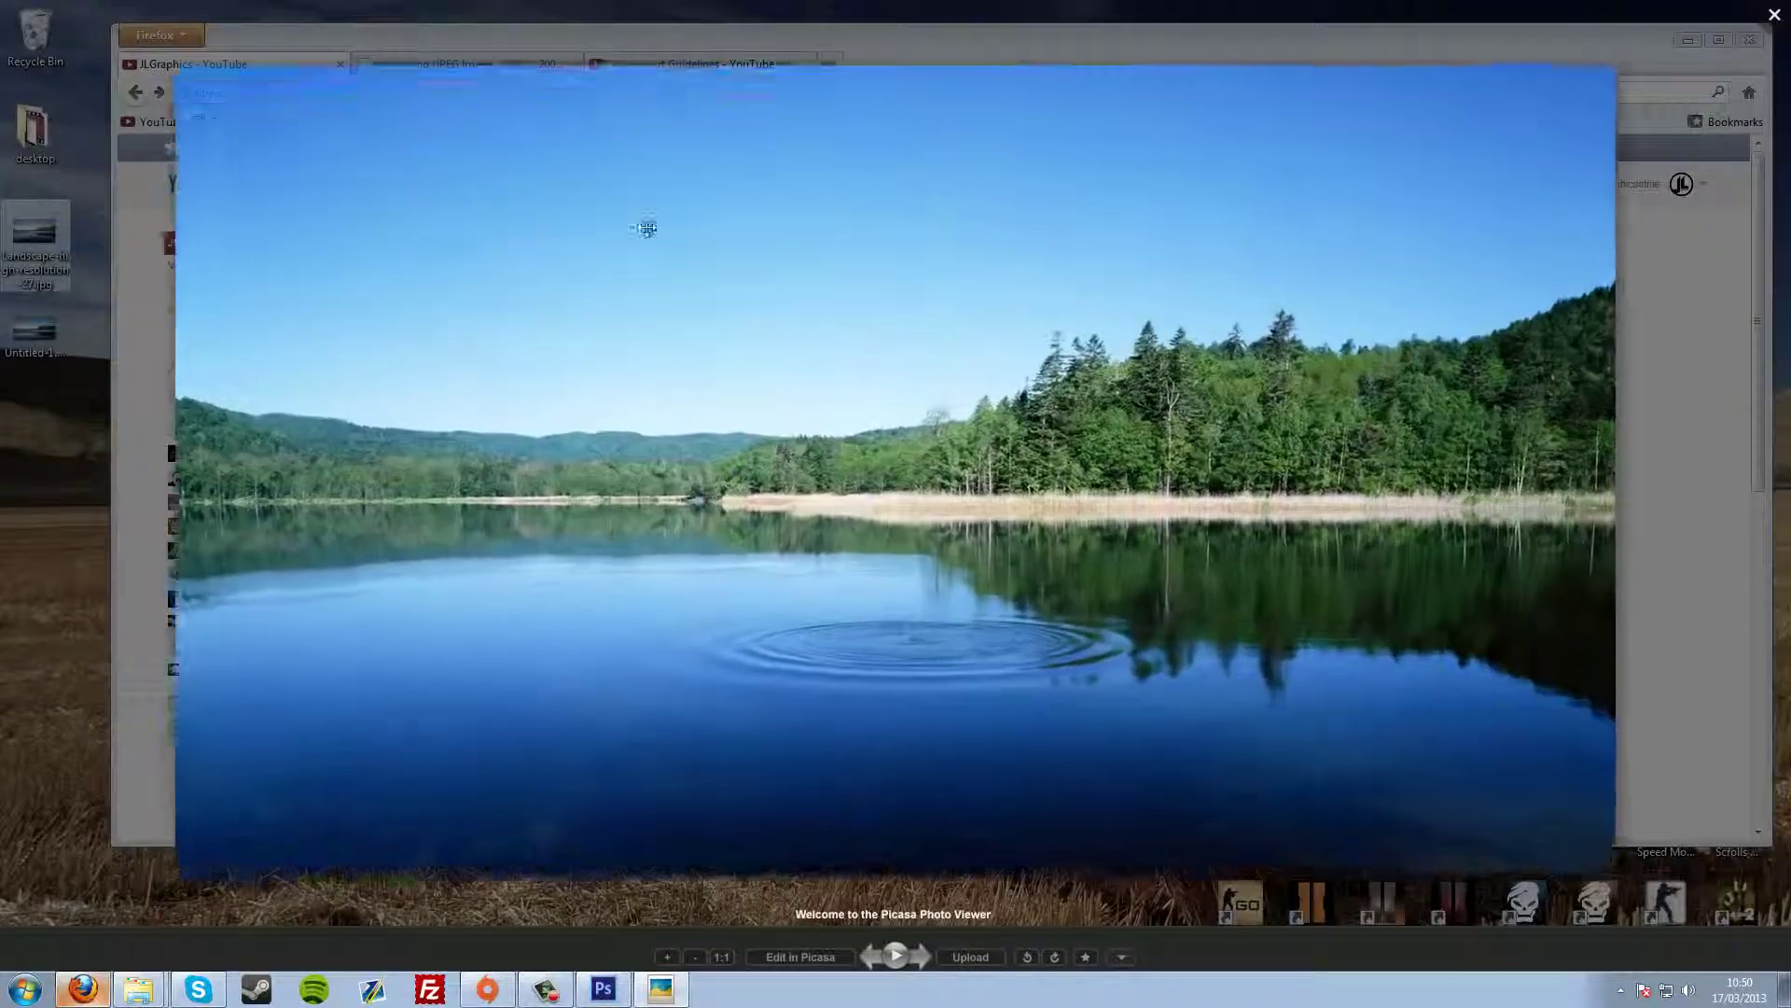
click(1776, 18)
double_click(32, 334)
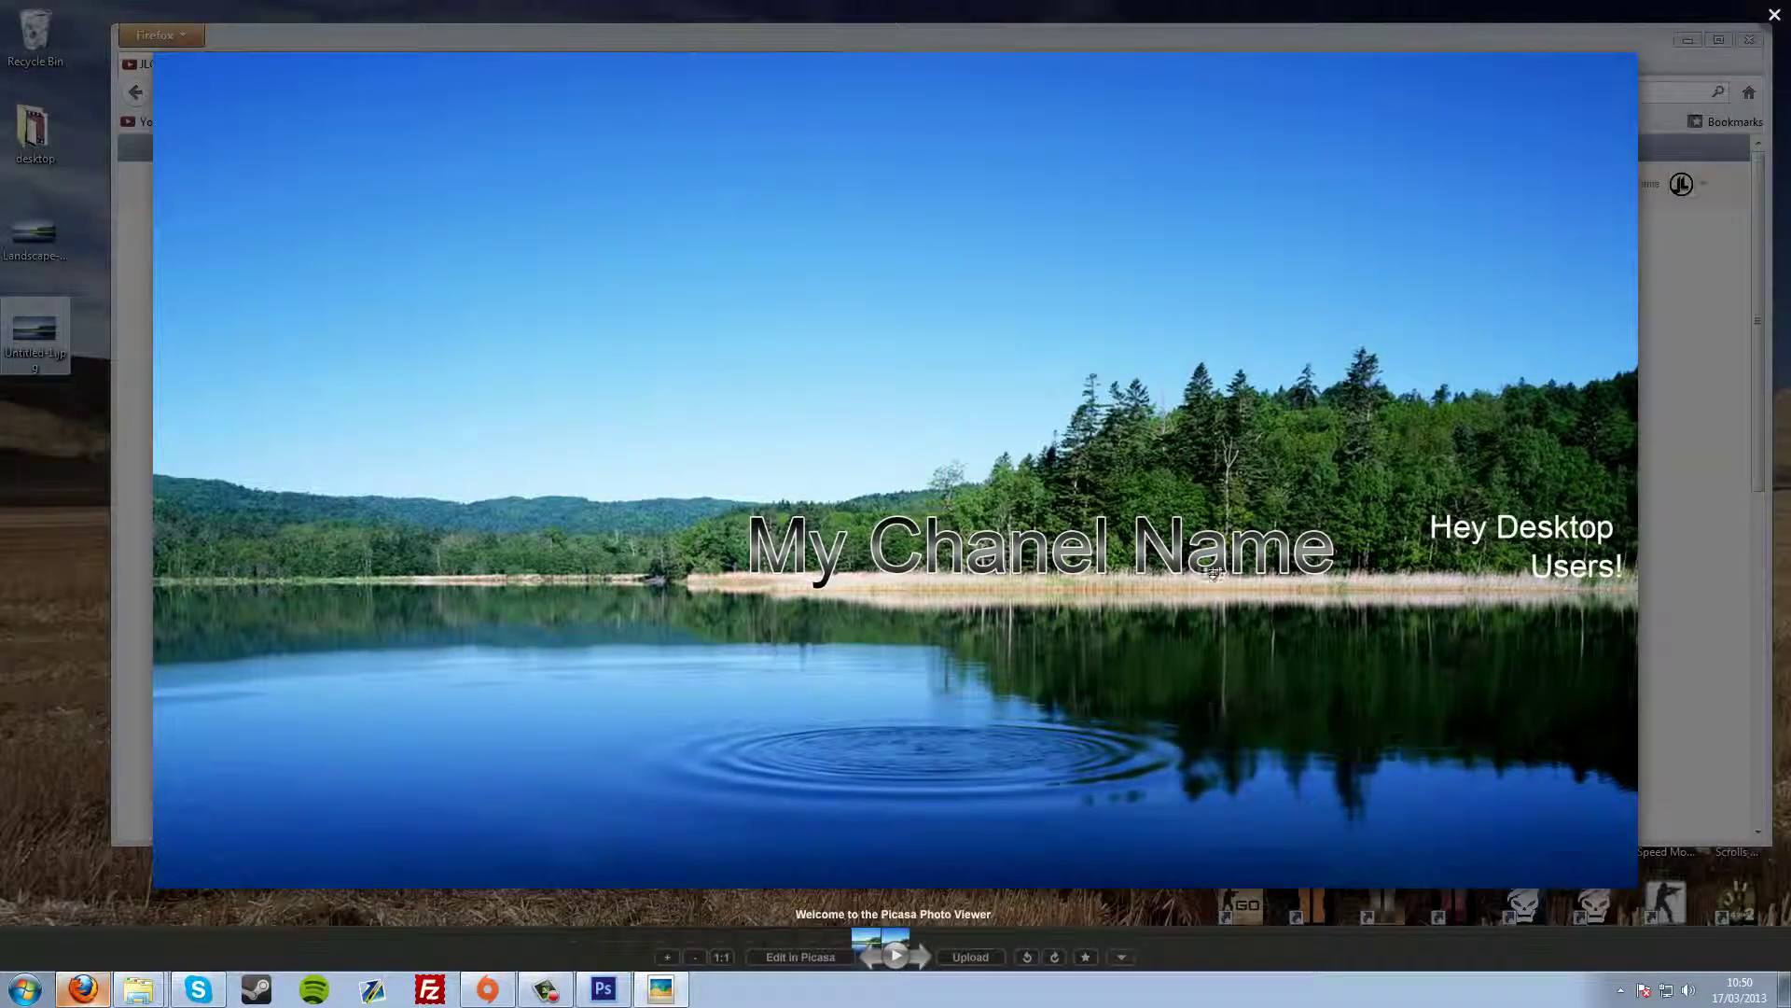
click(1775, 11)
Switch back to Photoshop and compare the Rectangle 1 and Rectangle 2 banner areas, leaving only the Rectangle 2 frame shown.
click(603, 989)
click(1596, 404)
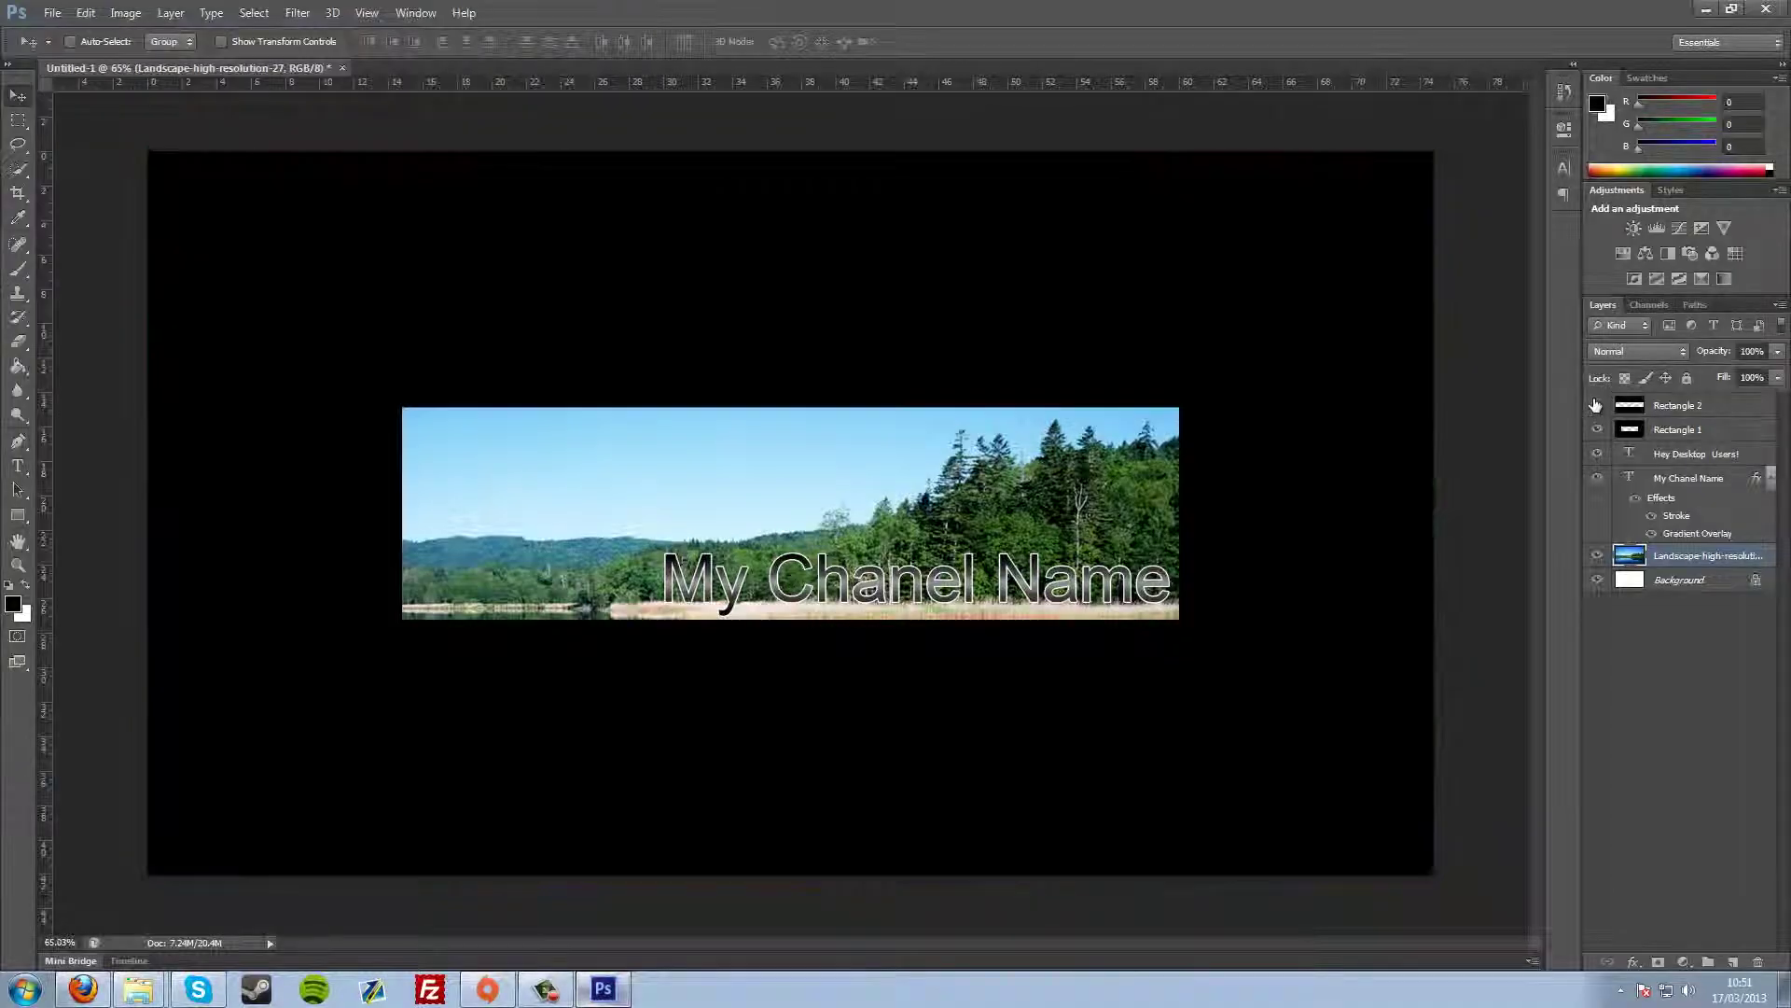
click(1598, 424)
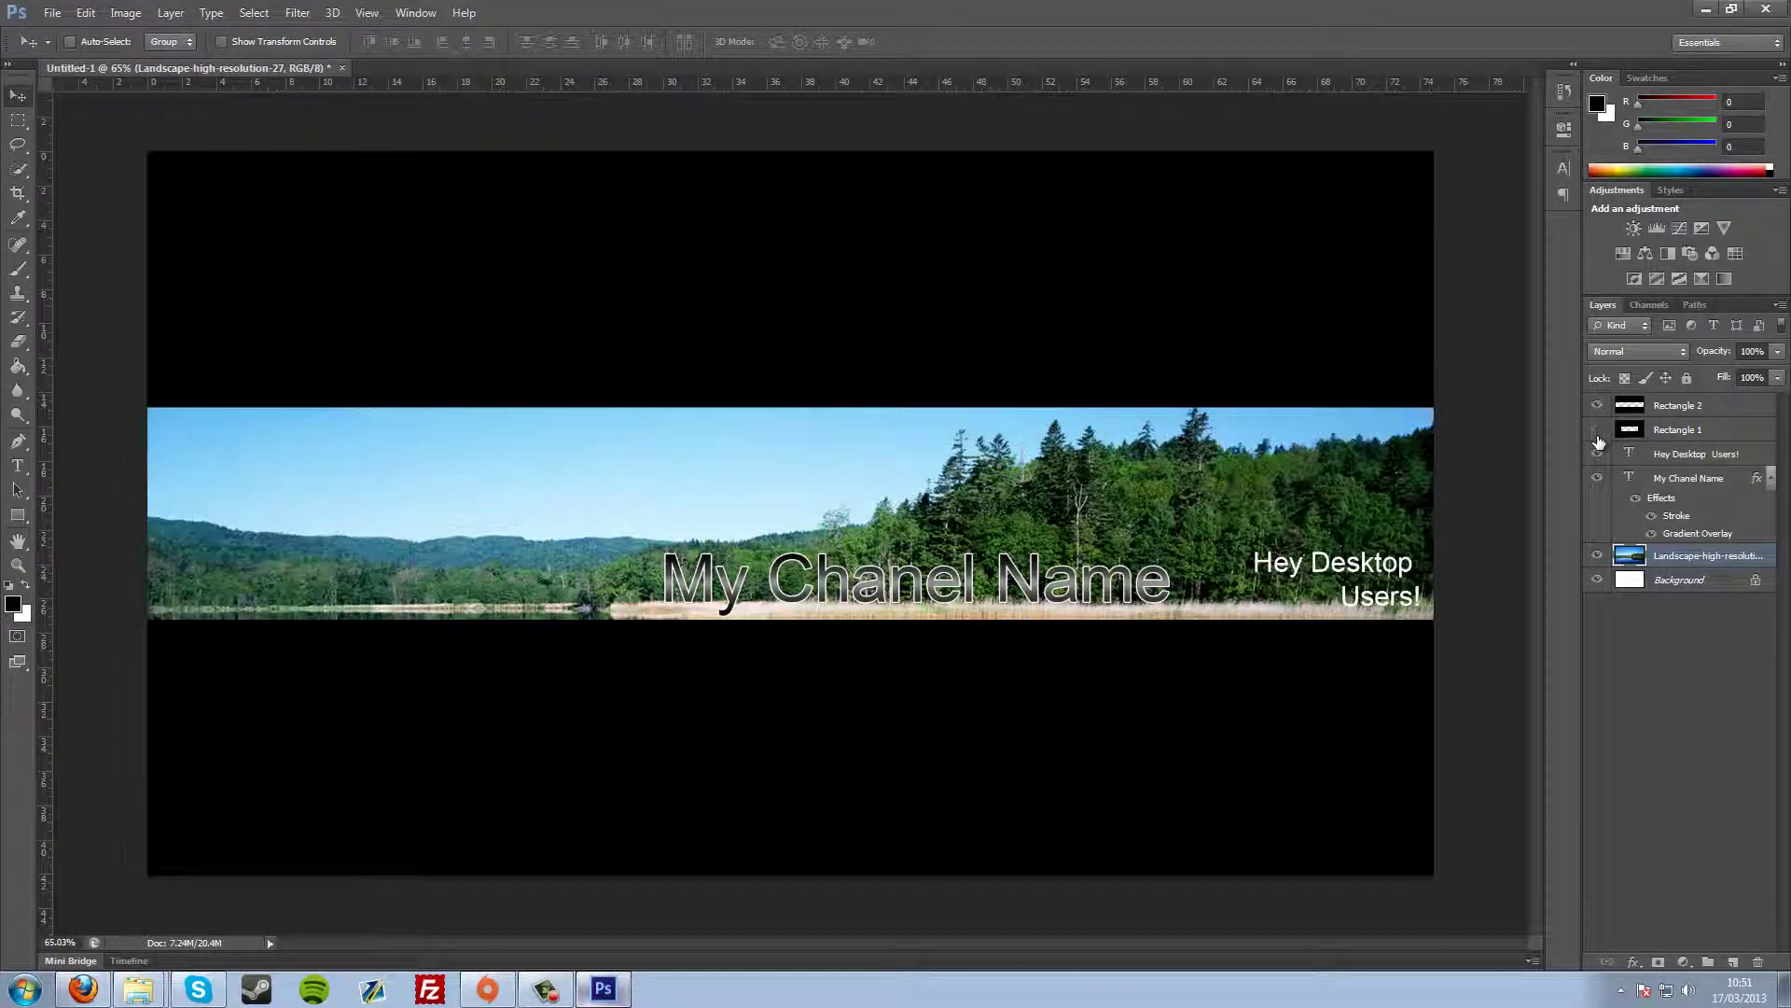
click(1599, 428)
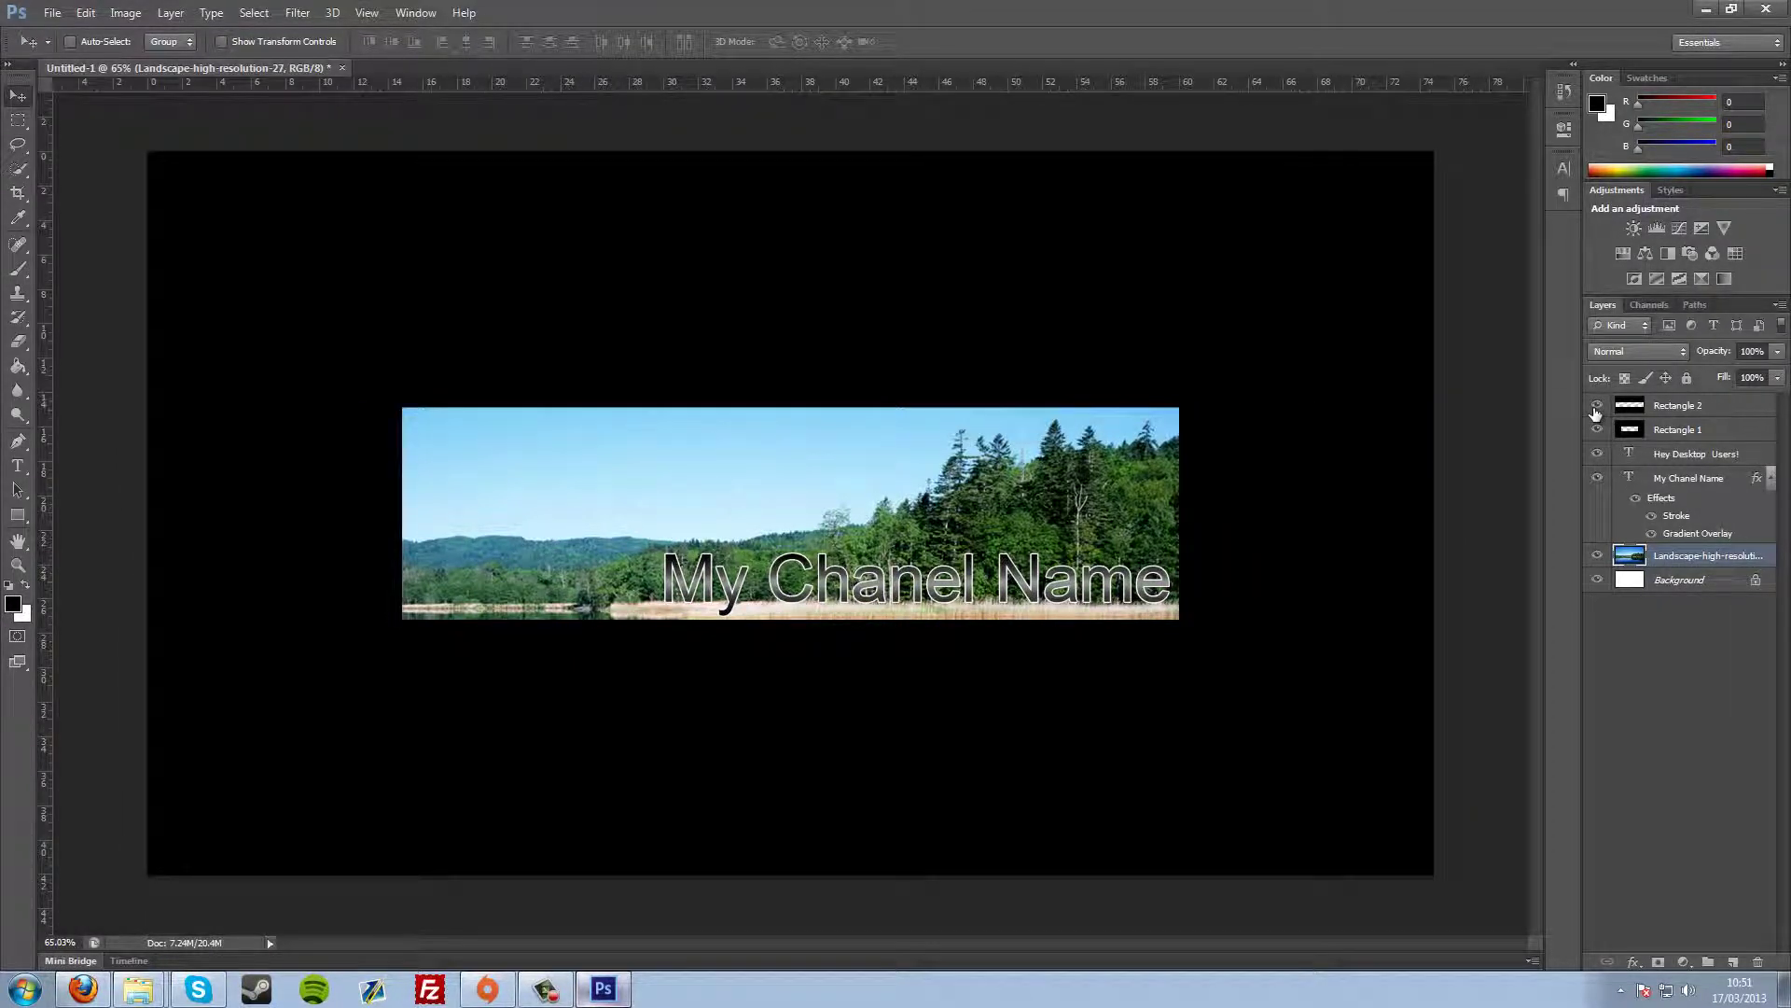
click(1597, 429)
Delete the channel name and "Hey Desktop Users!" text layers and minimise Photoshop.
click(1662, 560)
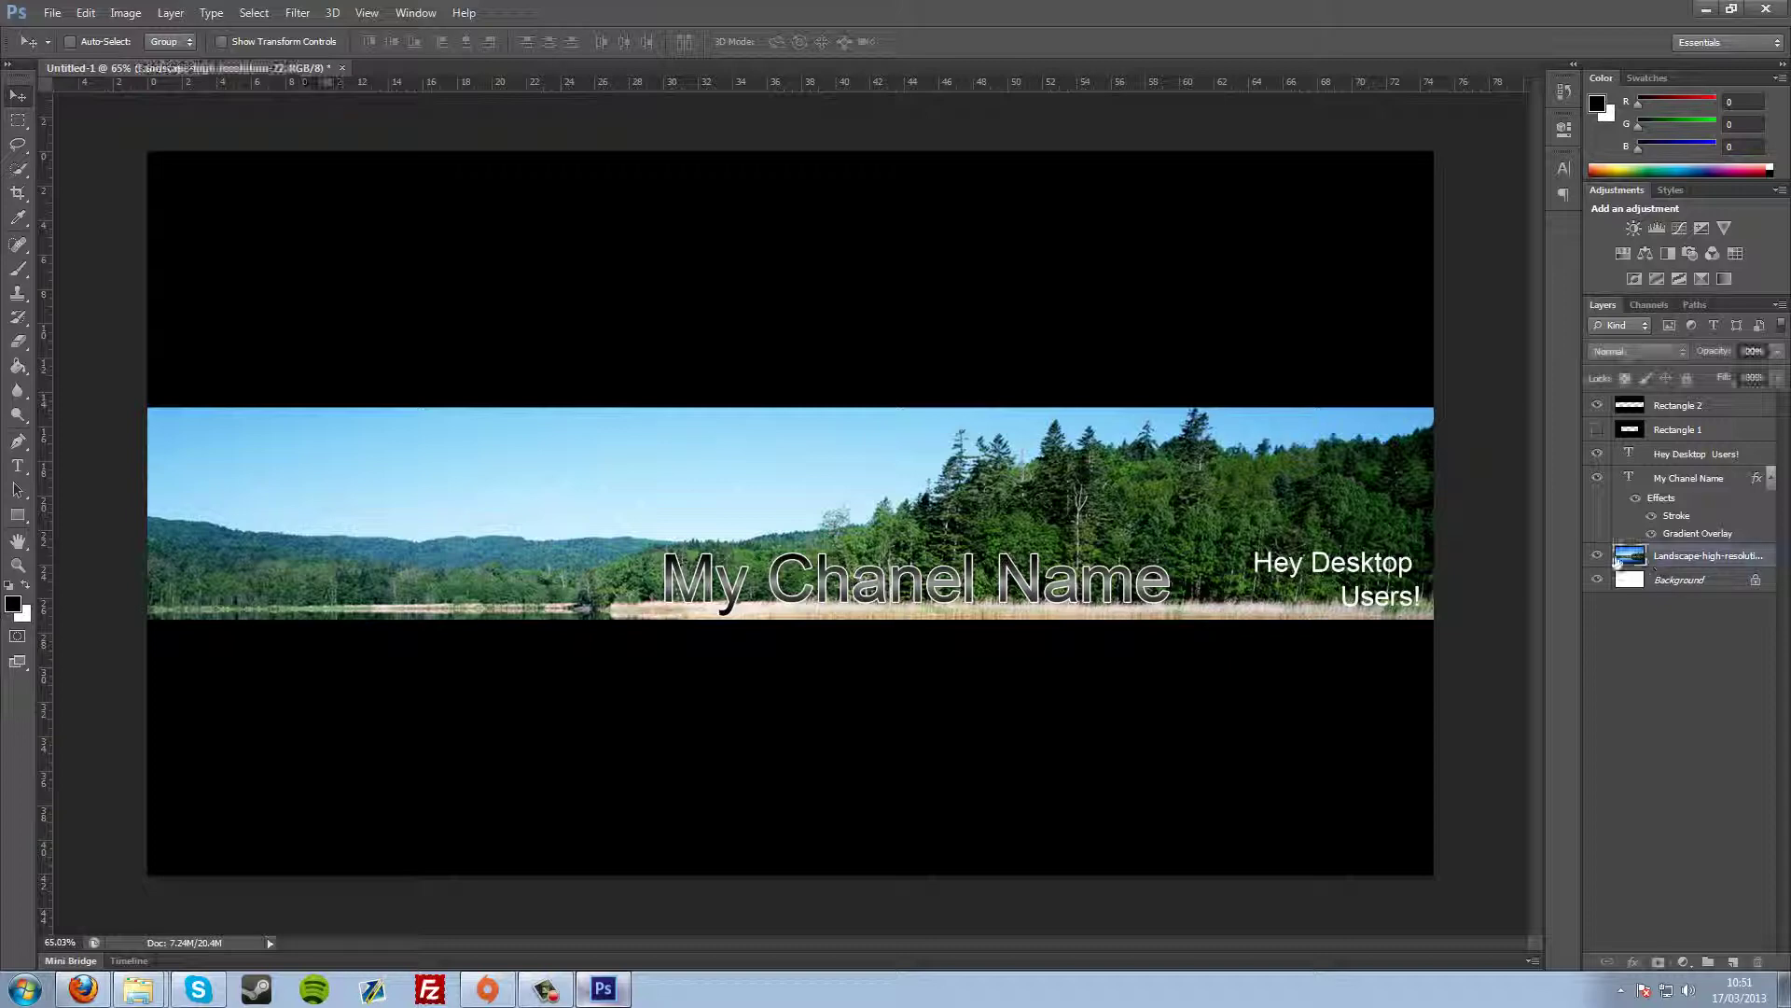
drag(1678, 564, 1680, 477)
drag(1688, 565, 1687, 567)
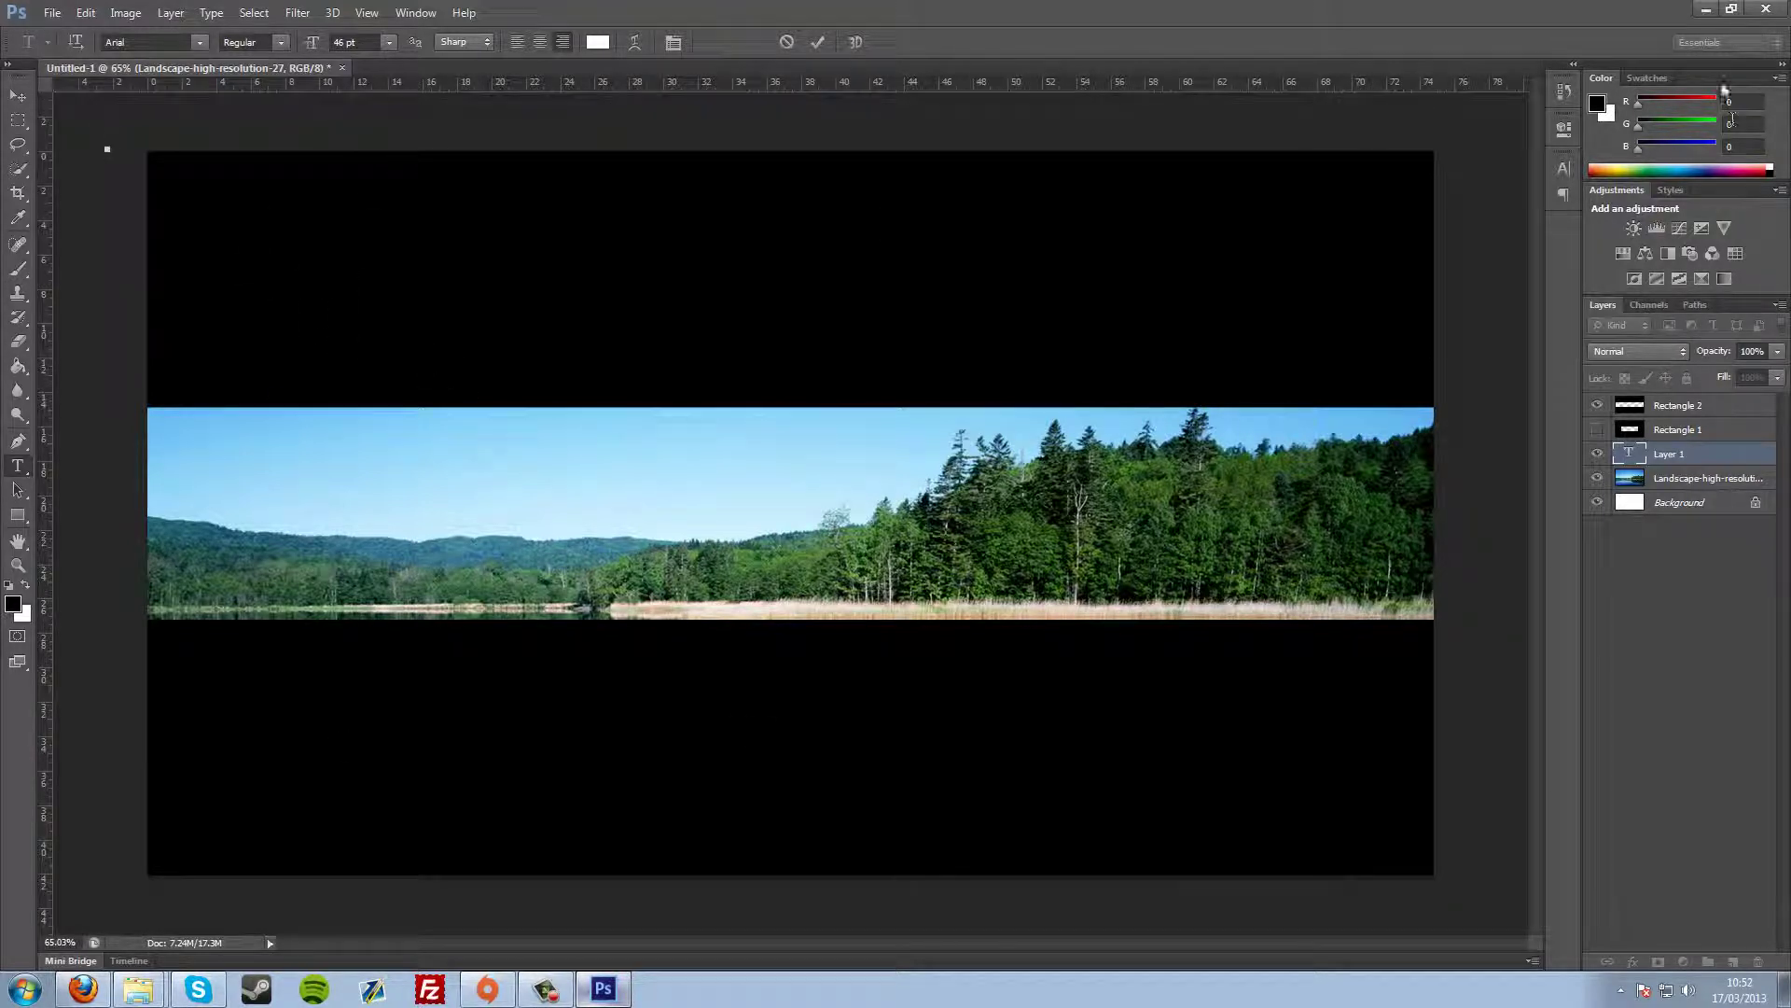
click(1705, 8)
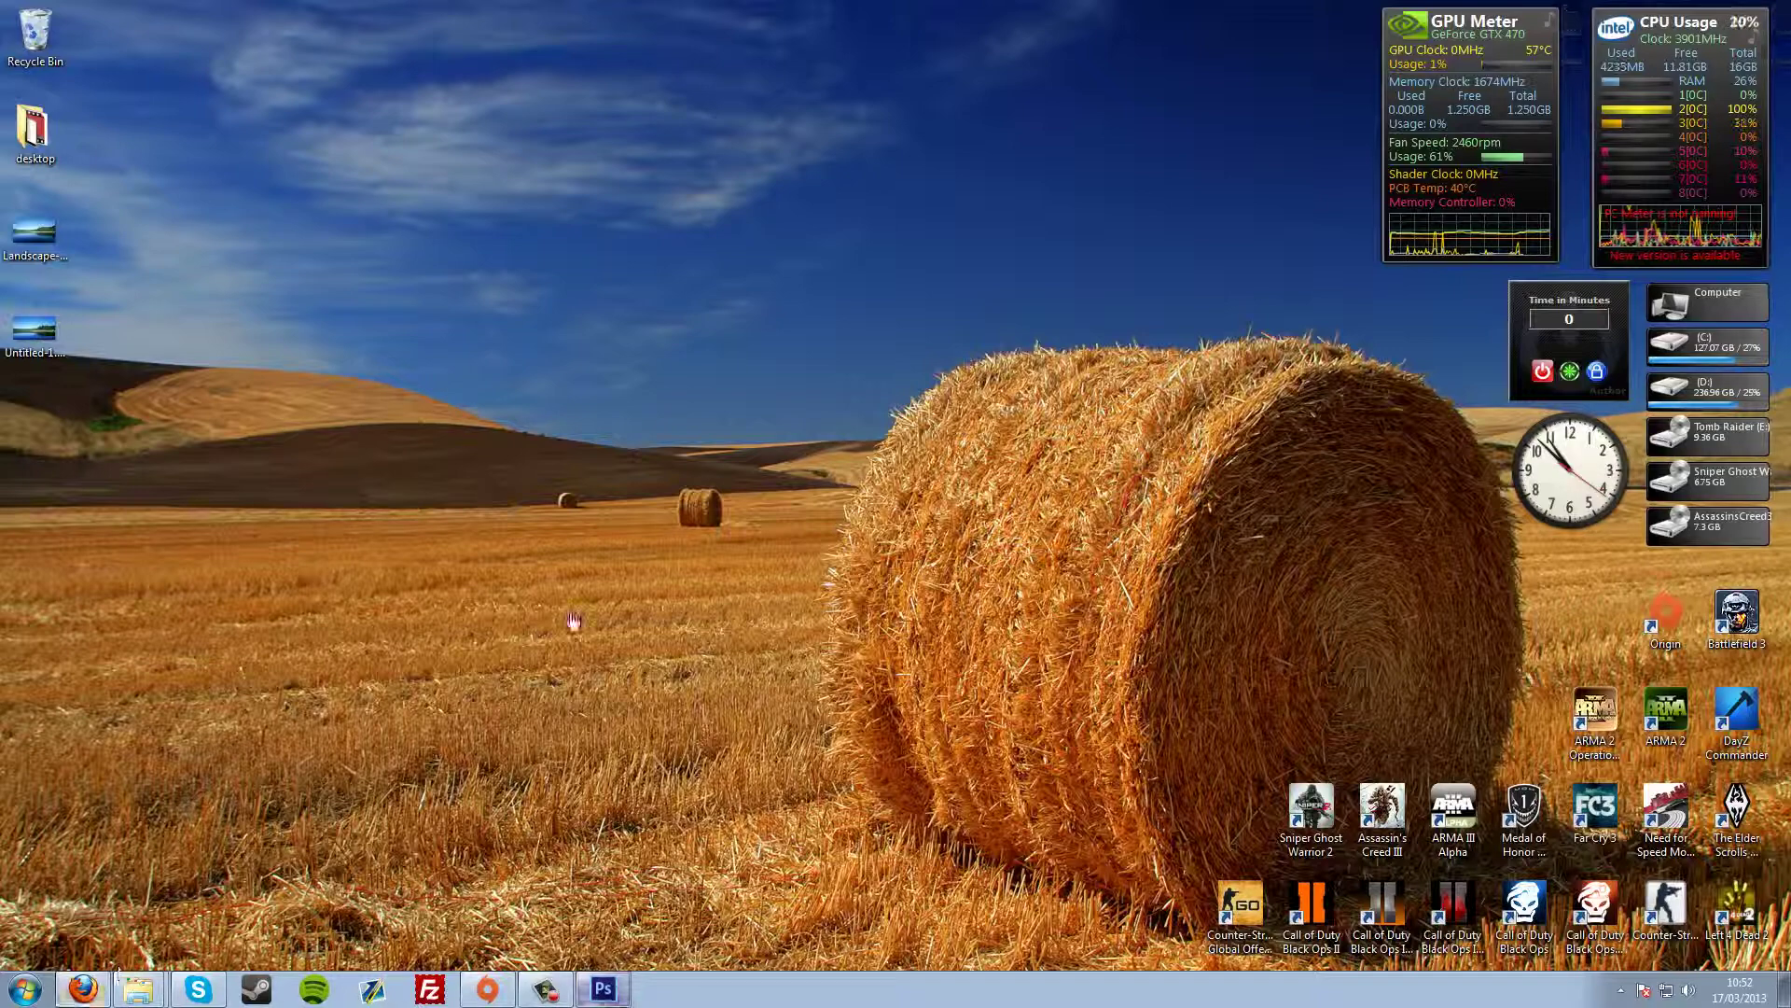
Switch to Firefox, open the zitroxbeatz channel from the featured channels to view its banner, and pause its video.
click(89, 988)
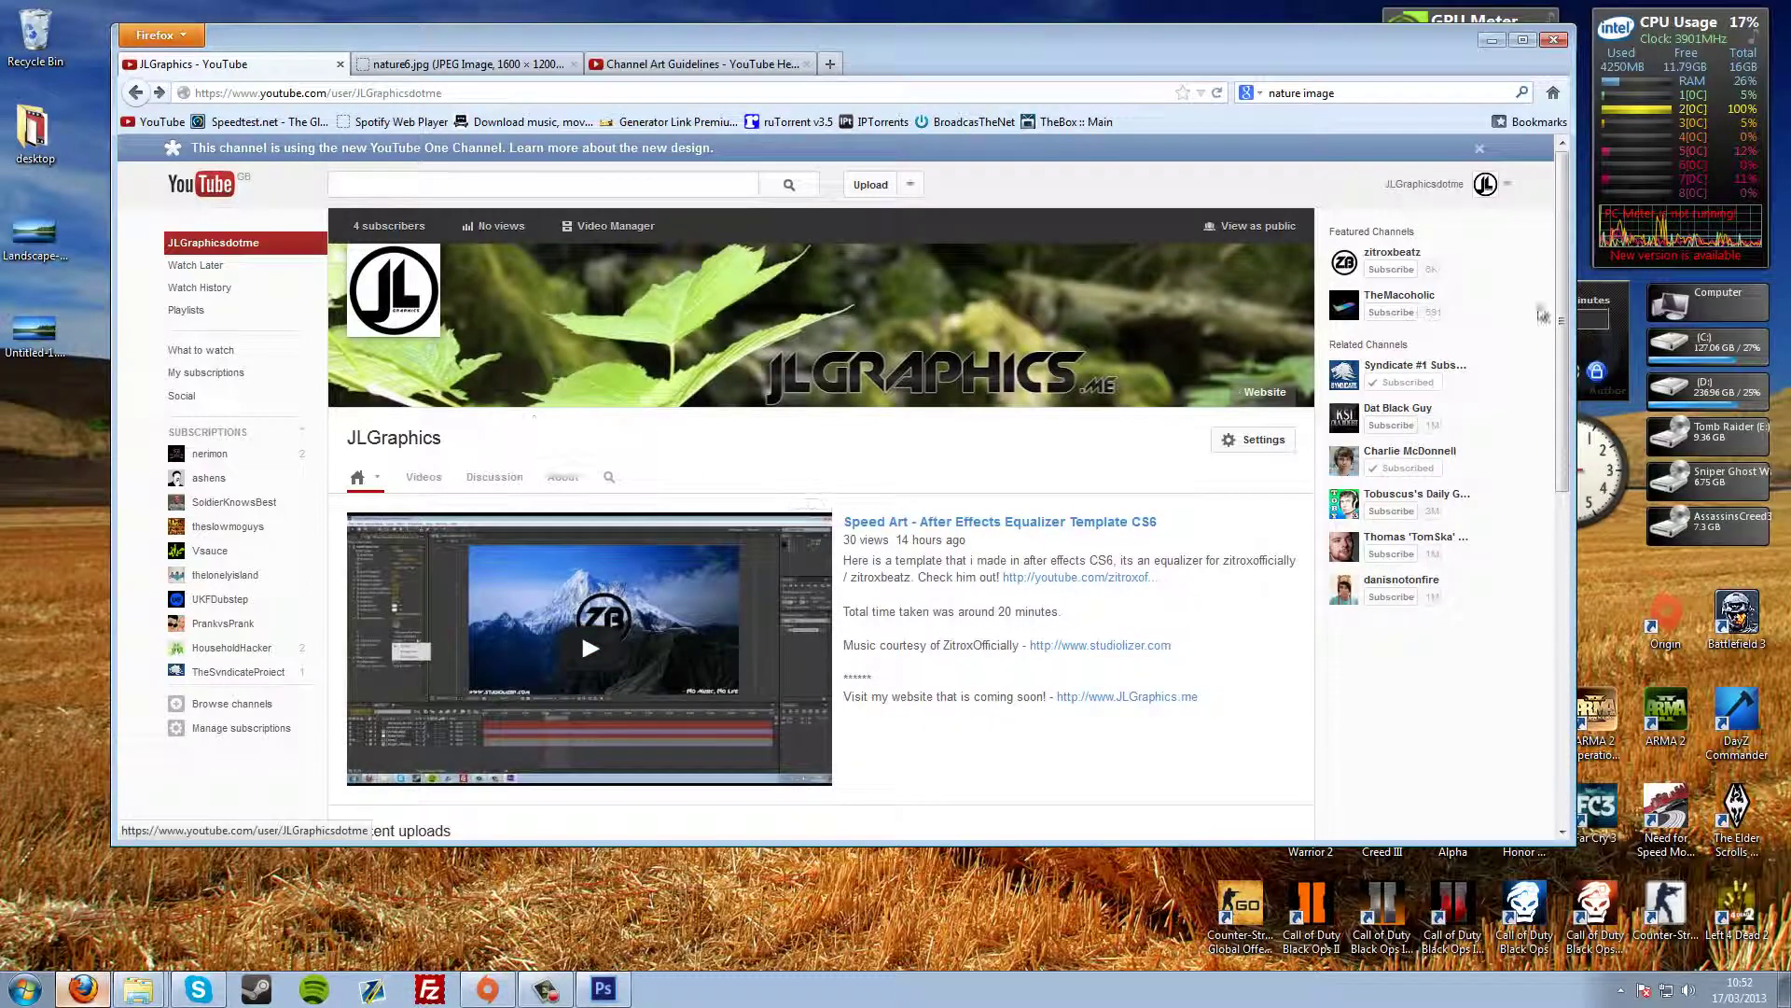
click(1392, 253)
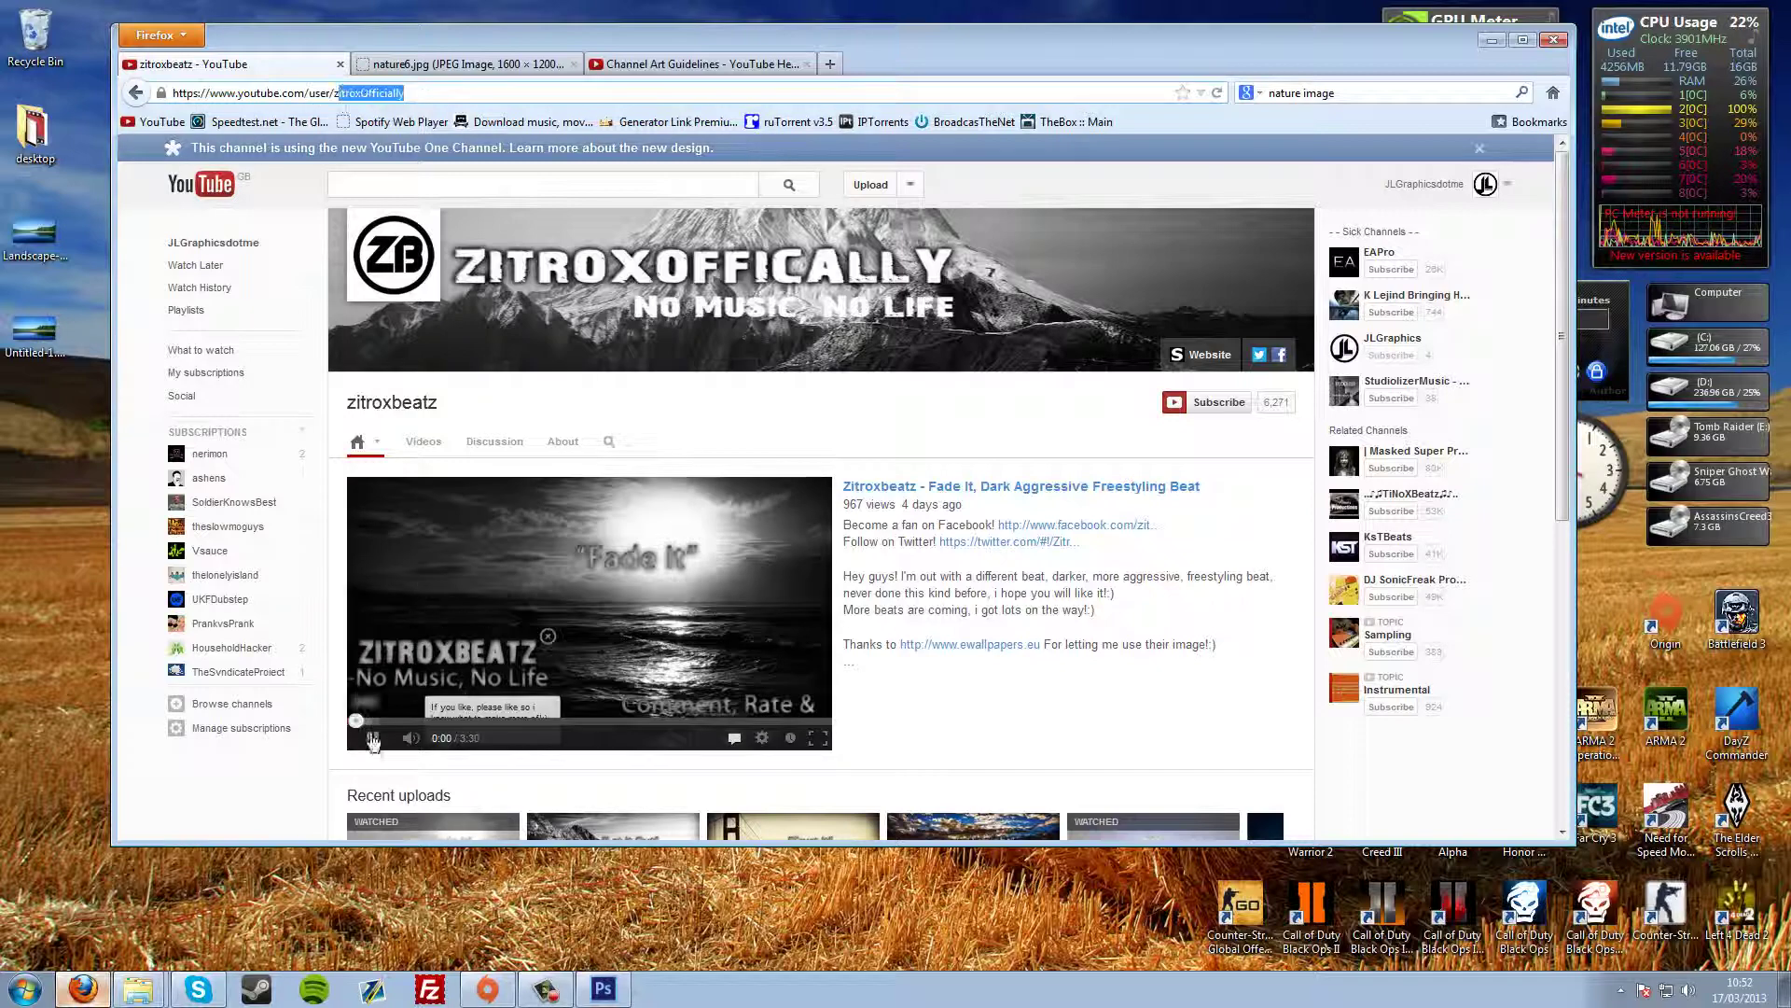
click(373, 738)
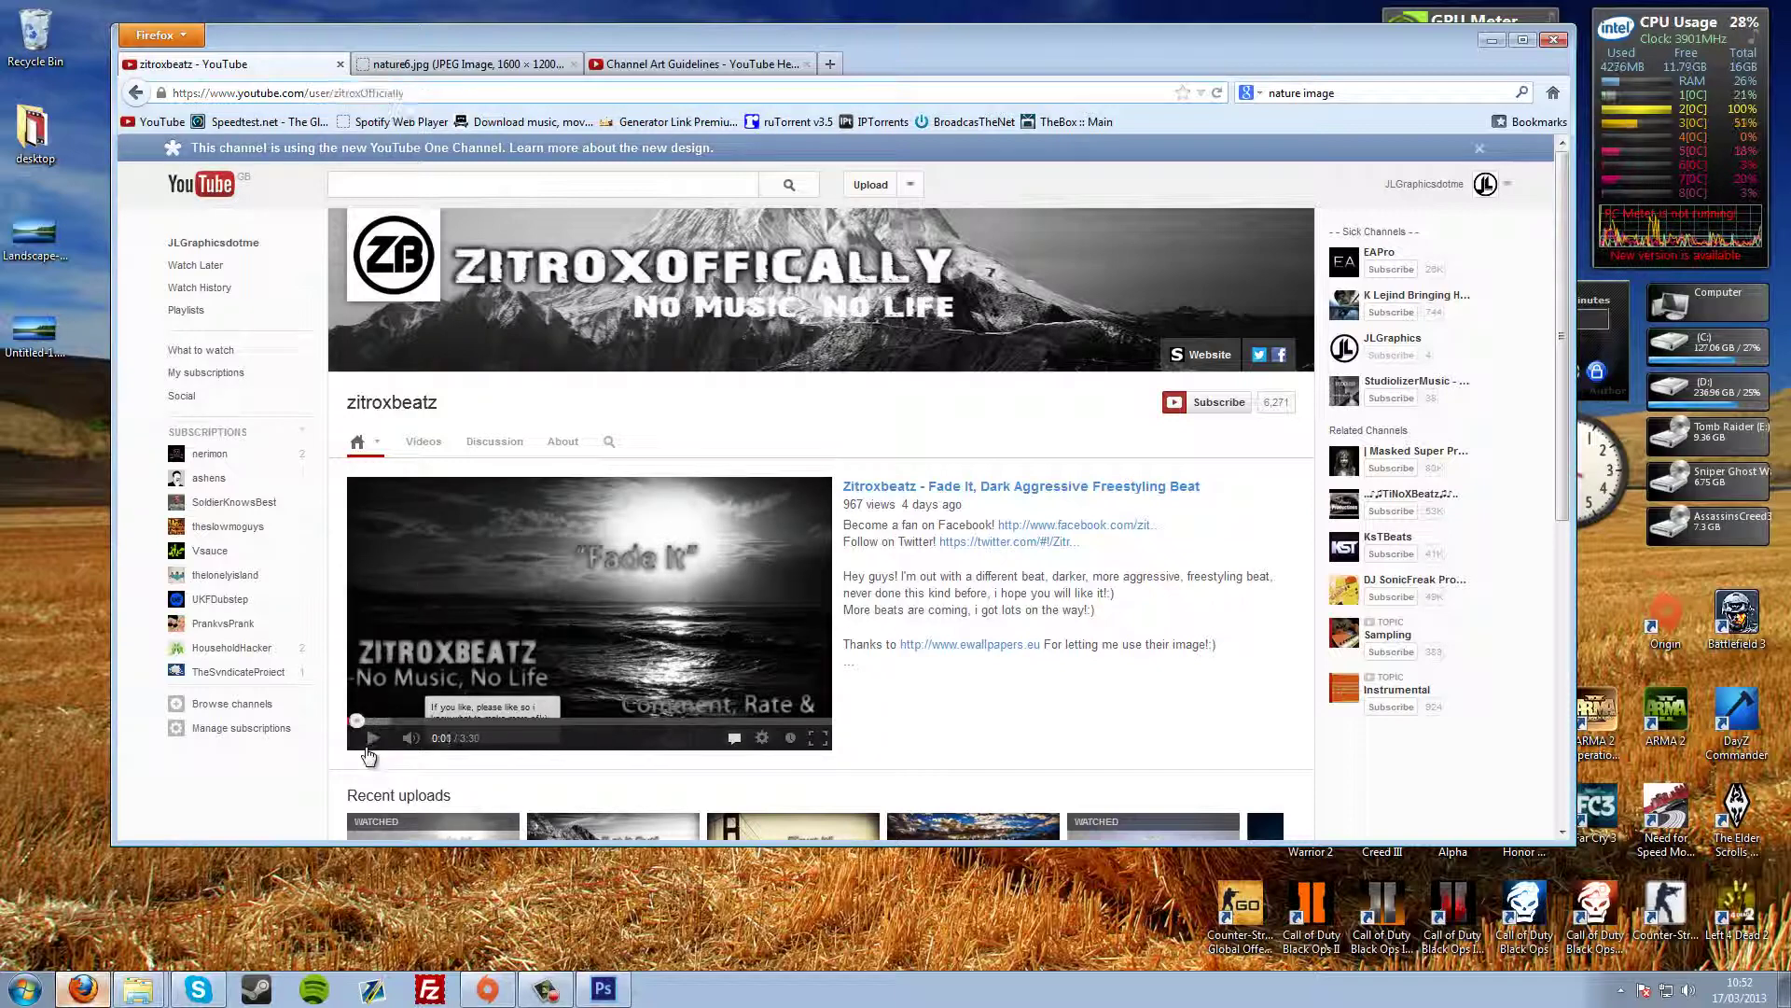
Load the JLGraphicsdotme channel page by its address, pause its featured video and view the channel banner.
double_click(337, 92)
text(JLGraphicsdotme)
key(Return)
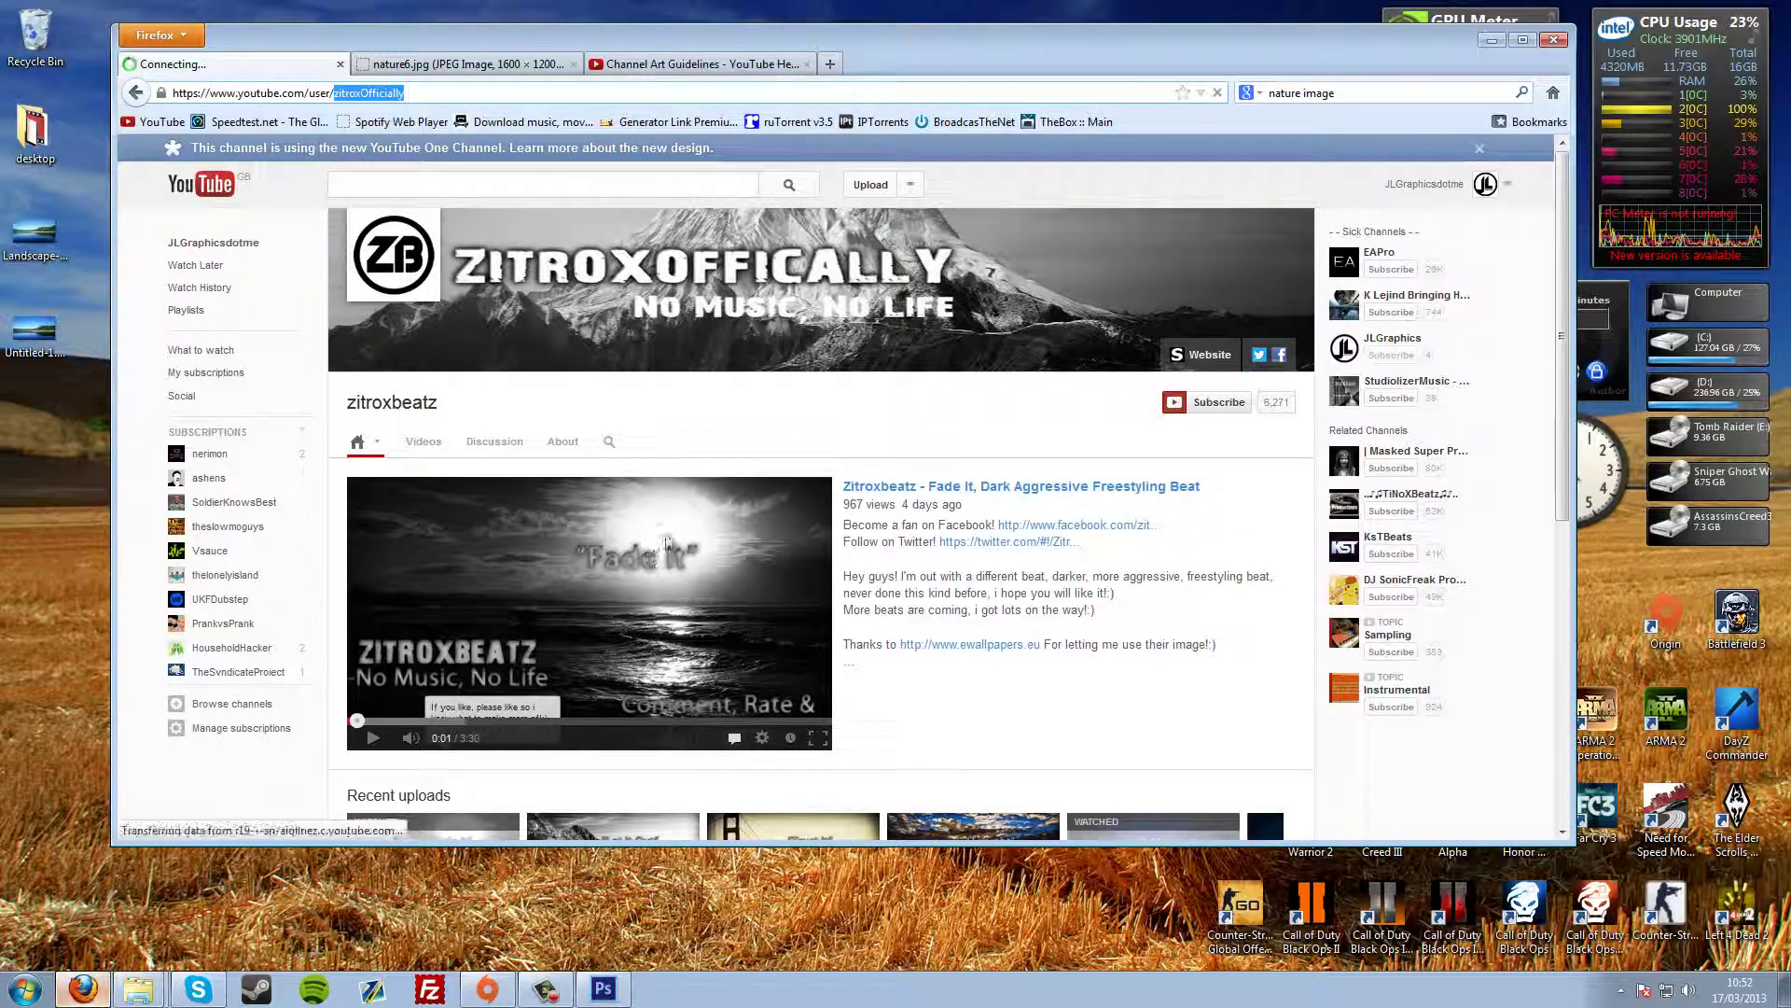
scroll(581, 429, down, 3)
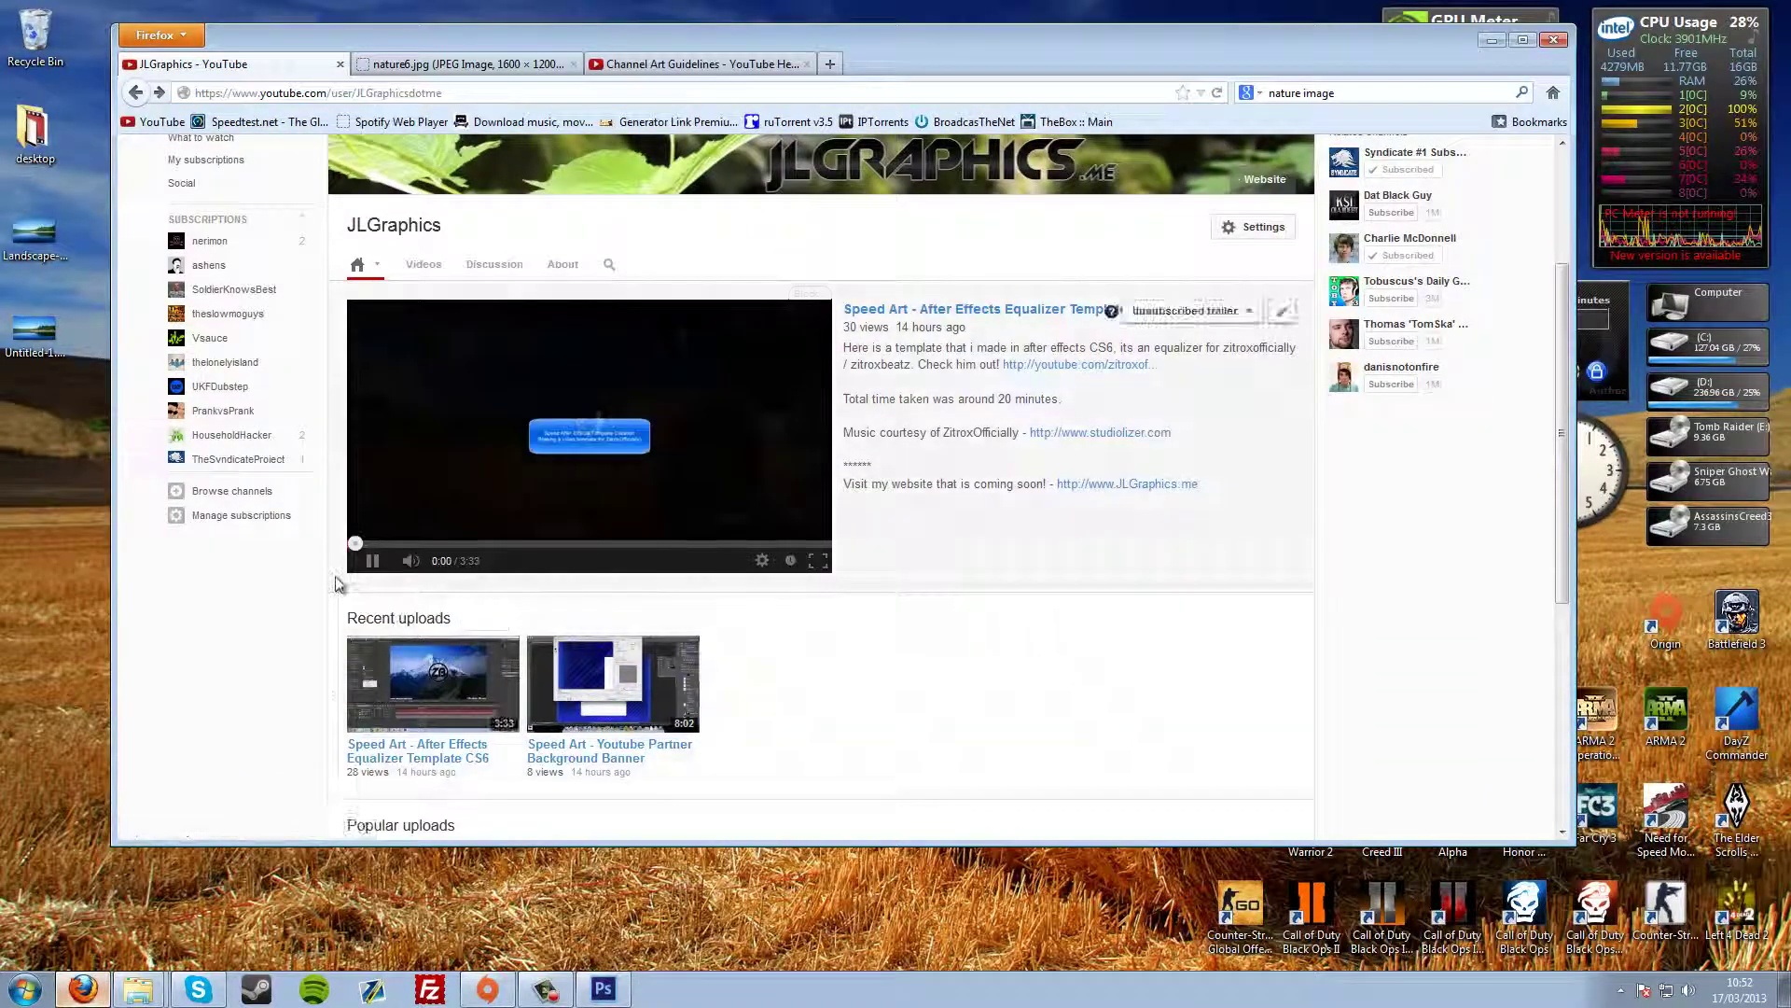
click(372, 565)
scroll(1352, 681, up, 3)
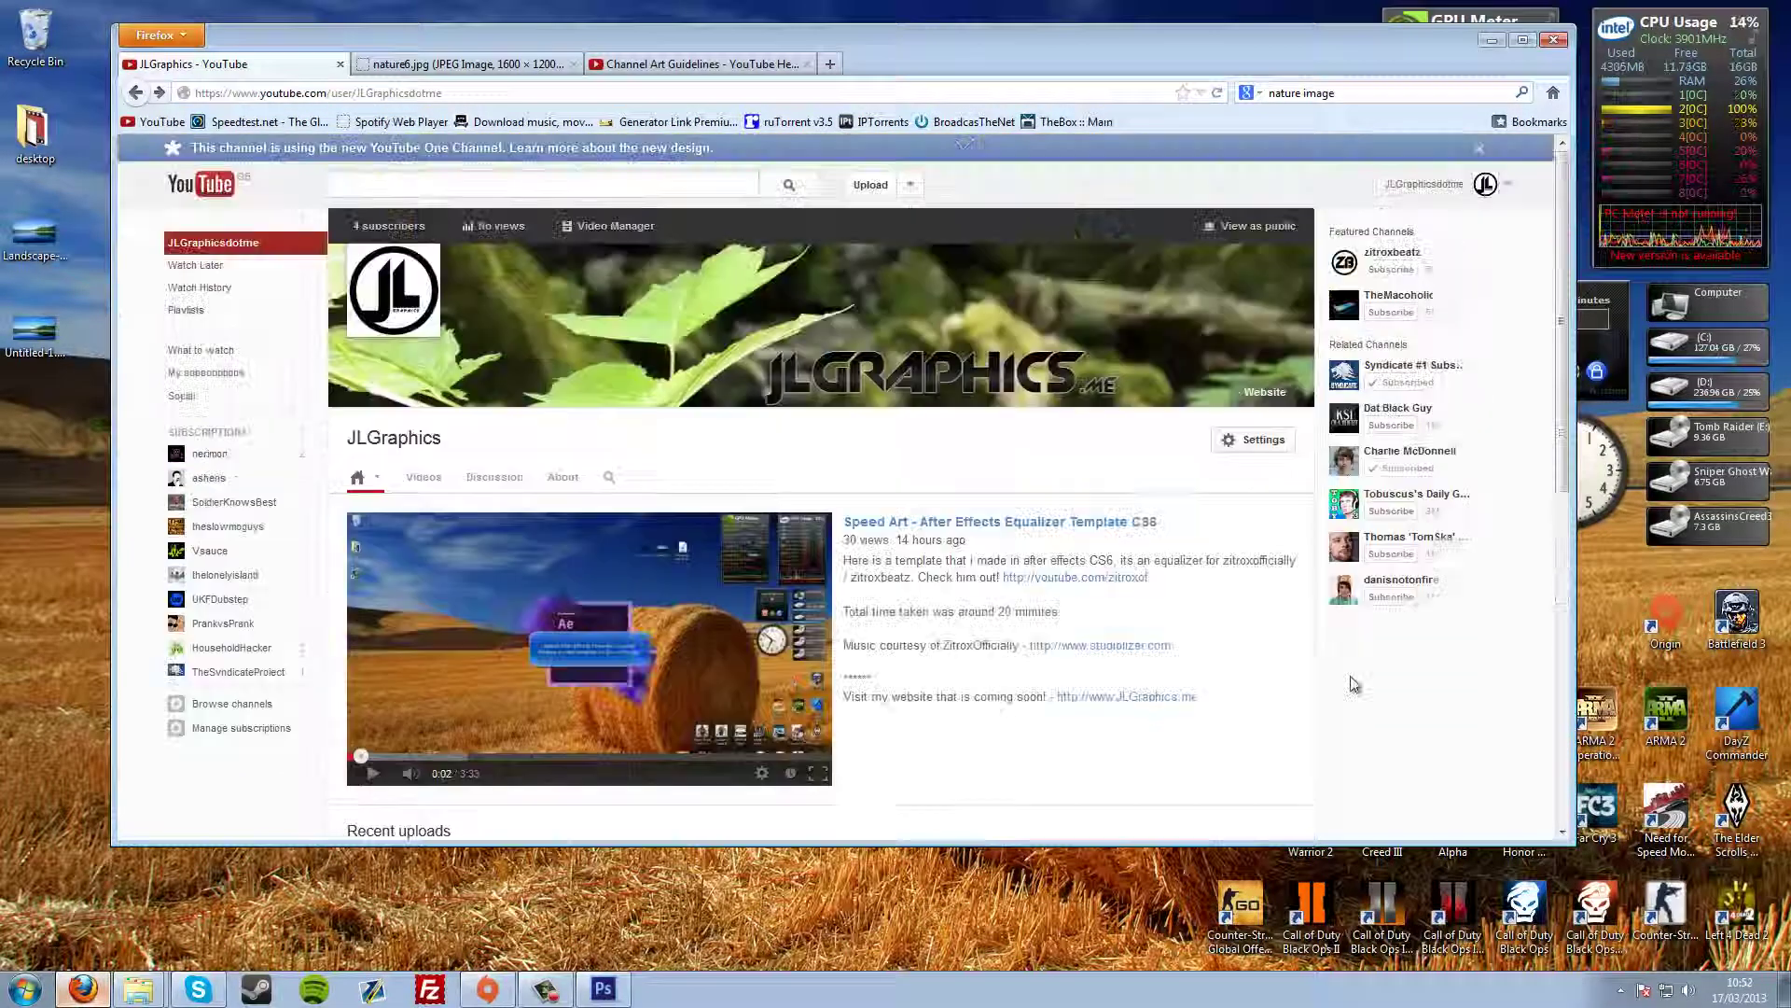